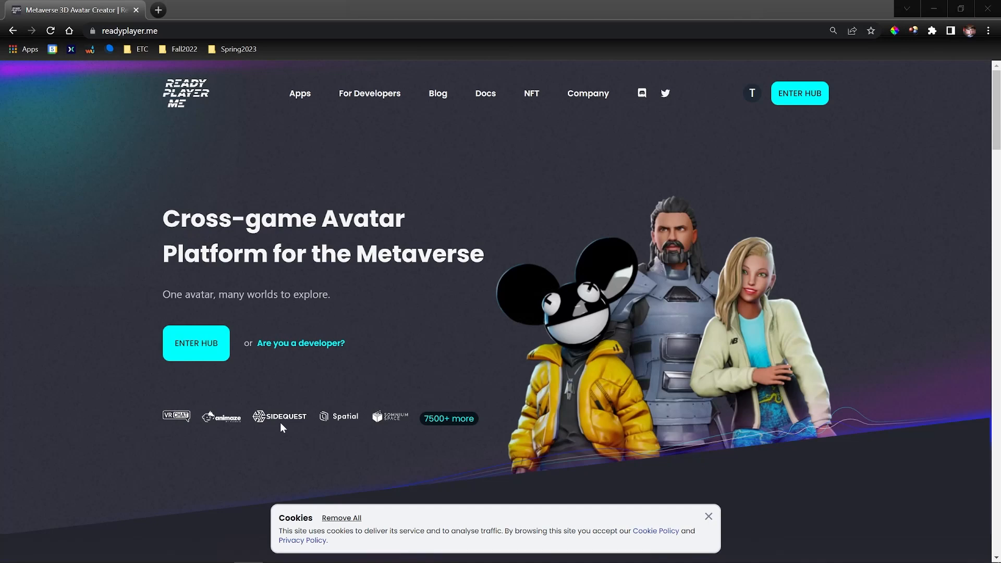
Sign in to the Ready Player Me Hub with the prefilled credentials and open the list of own avatars.
click(188, 348)
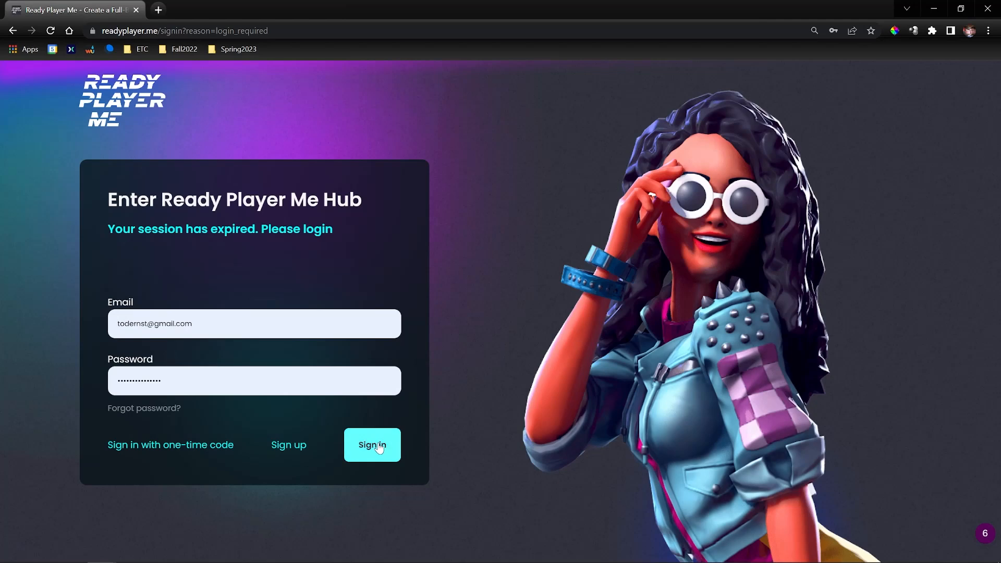
click(379, 446)
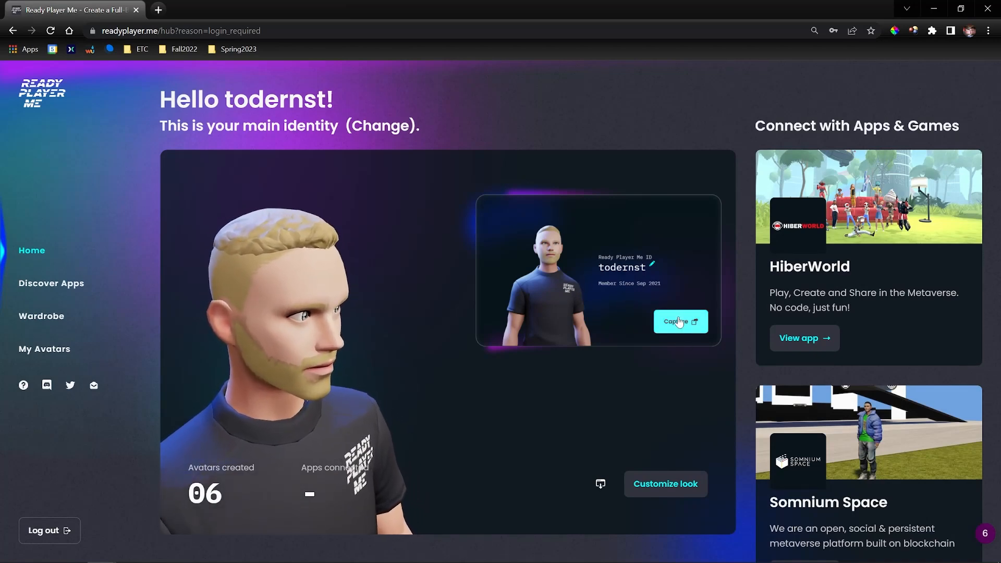
click(62, 348)
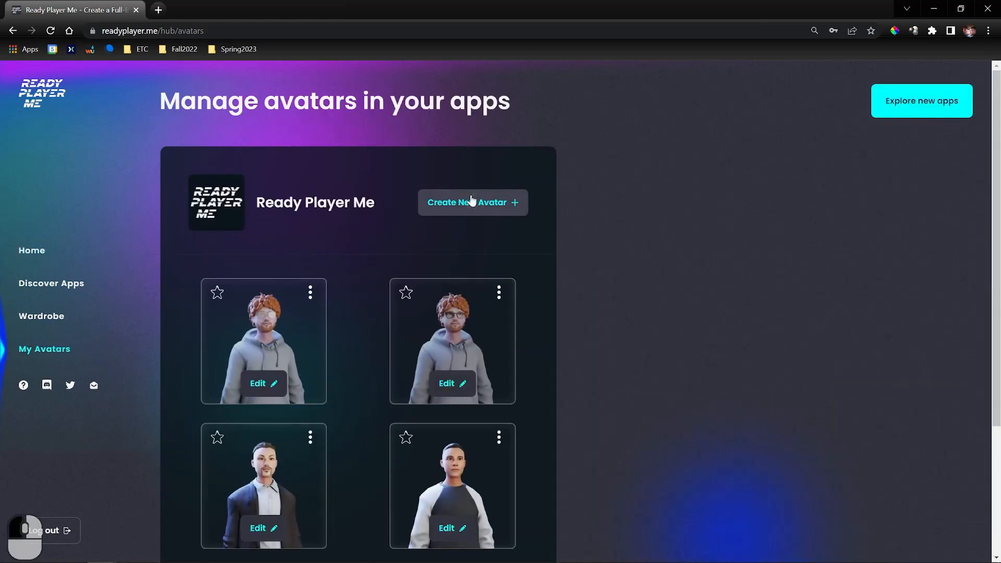
Start a new avatar with the Masculine body type and continue without a photo.
click(468, 202)
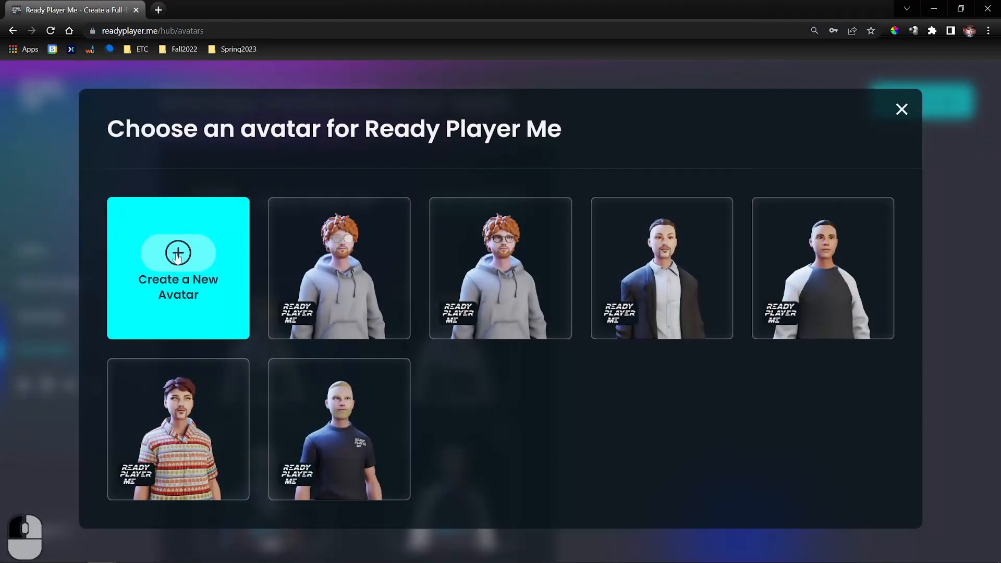
click(177, 256)
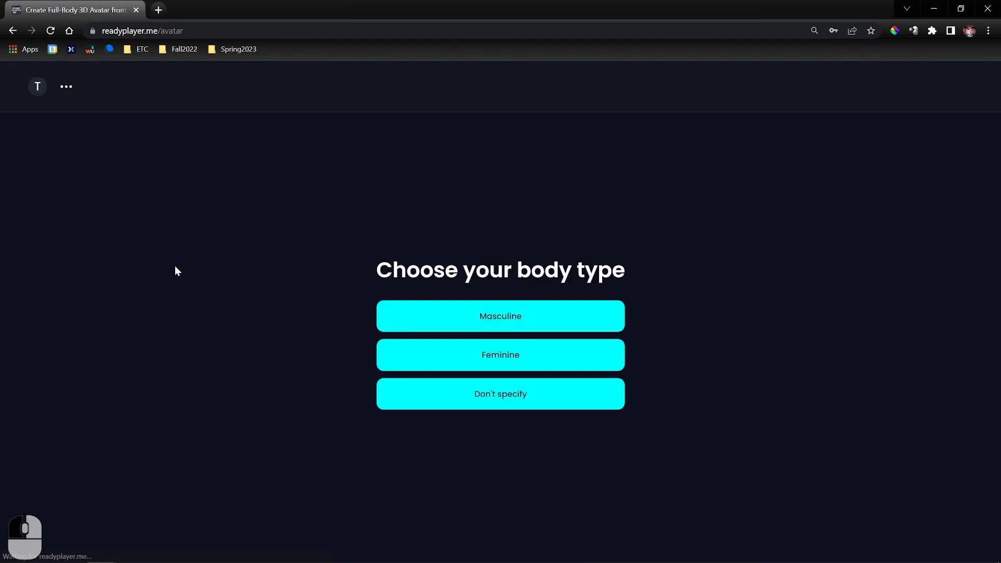
click(526, 315)
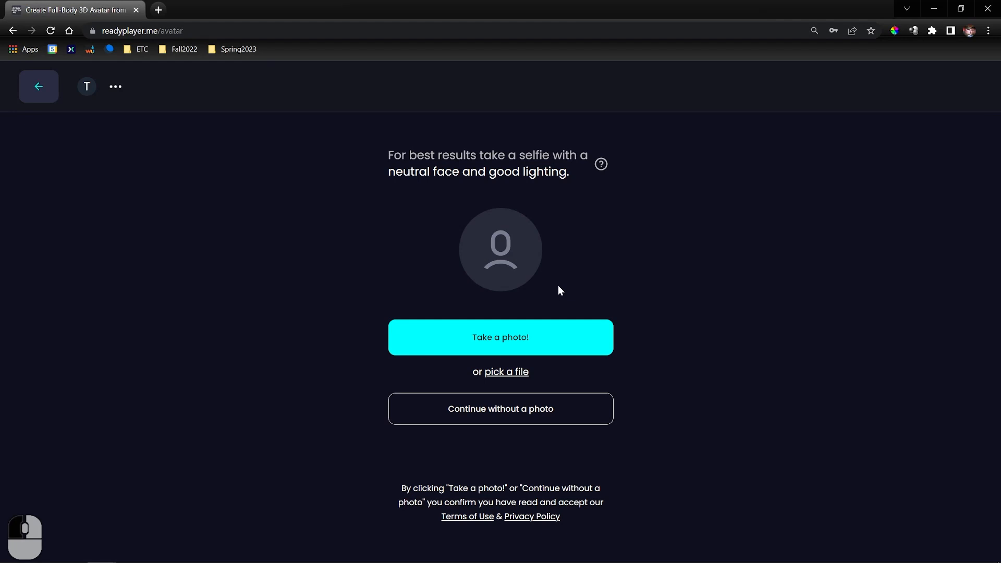
click(514, 418)
Pick the starting avatar with chin-length black hair and no glasses, and proceed to its customization.
scroll(521, 328, down, 5)
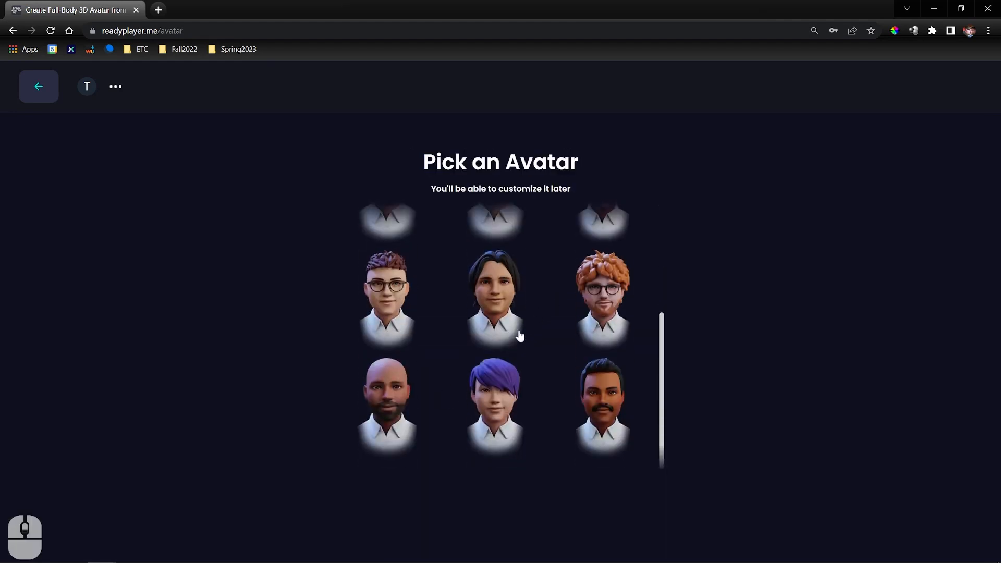
click(505, 342)
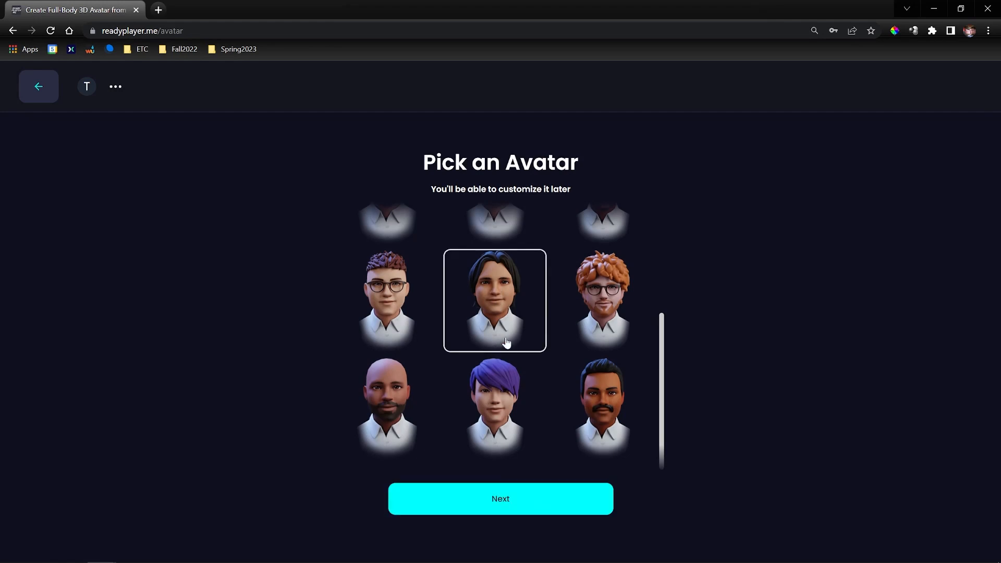
click(507, 508)
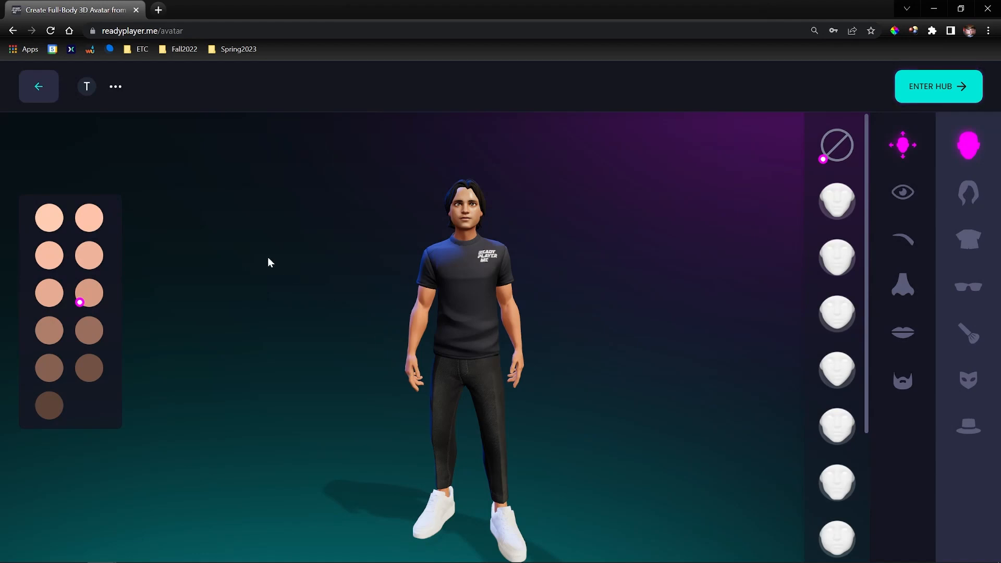
Give the avatar the fifth face shape after the none option and change its eye color to light grey.
click(834, 314)
click(833, 436)
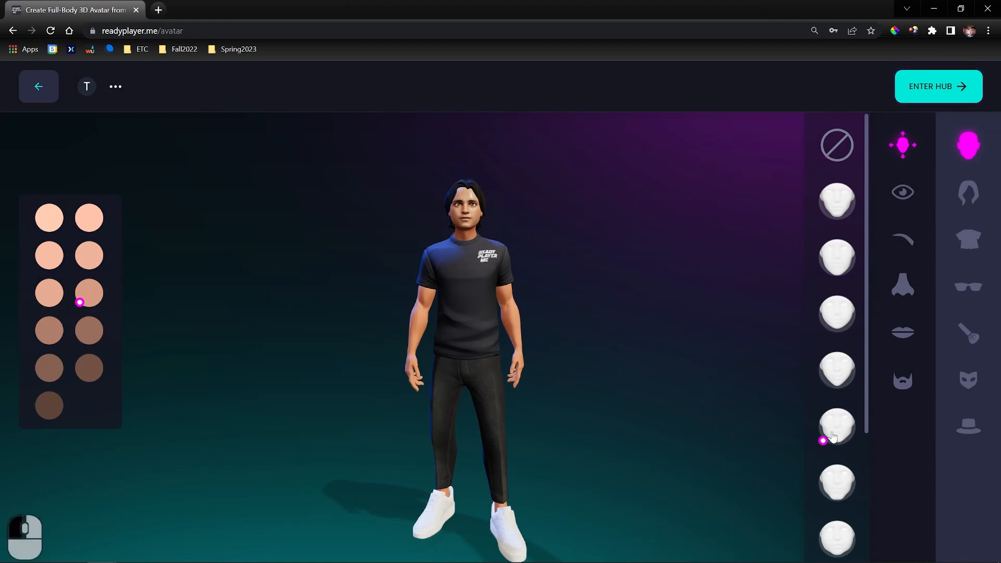
scroll(833, 436, down, 3)
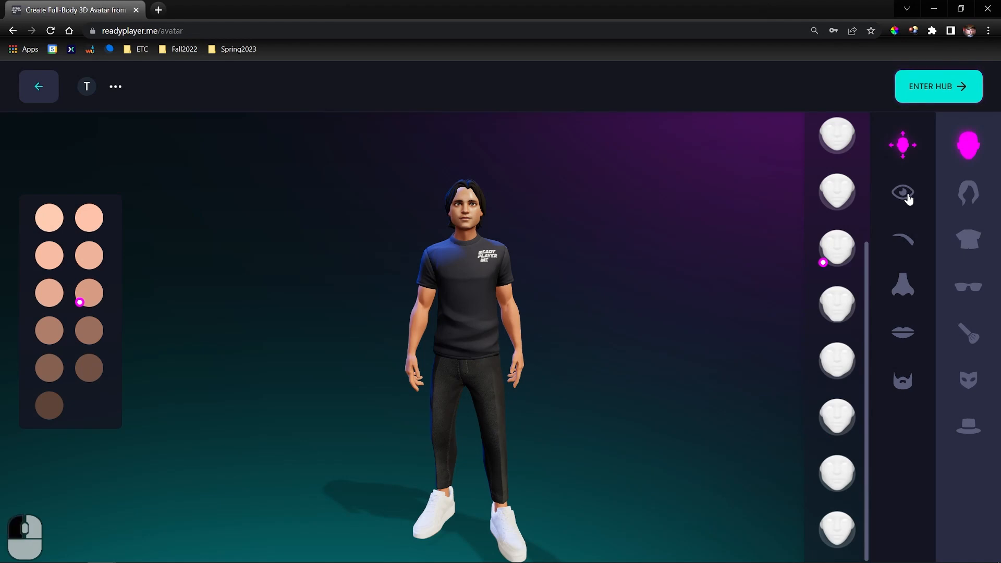
click(906, 196)
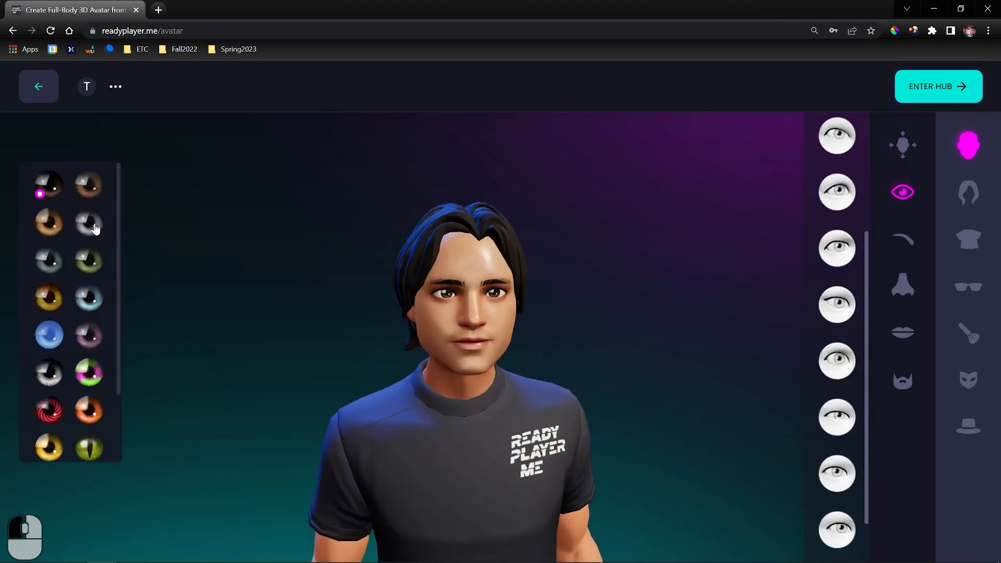
click(94, 228)
Change the avatar's eyebrows to a medium brown color and a thicker, angled shape.
click(906, 241)
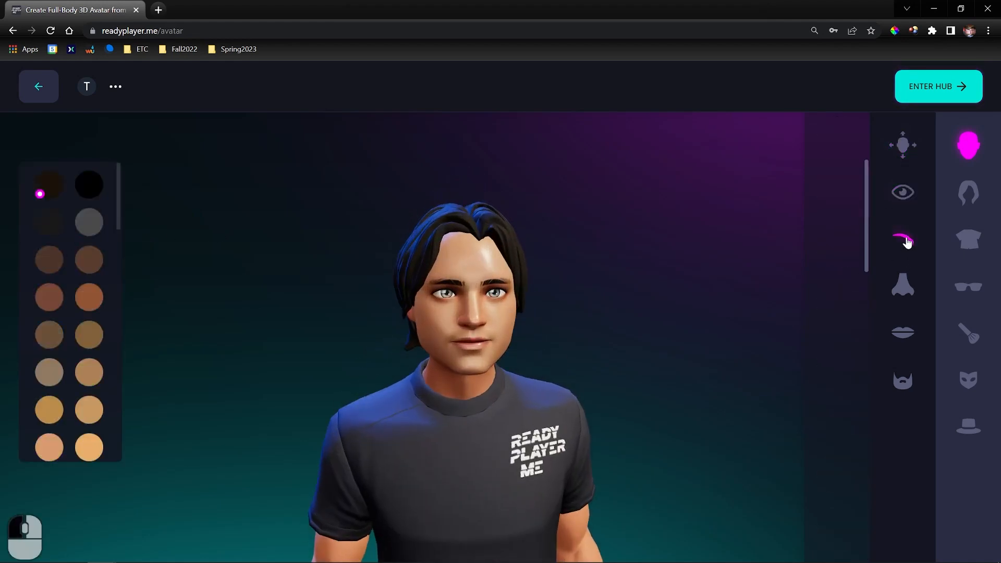
click(89, 259)
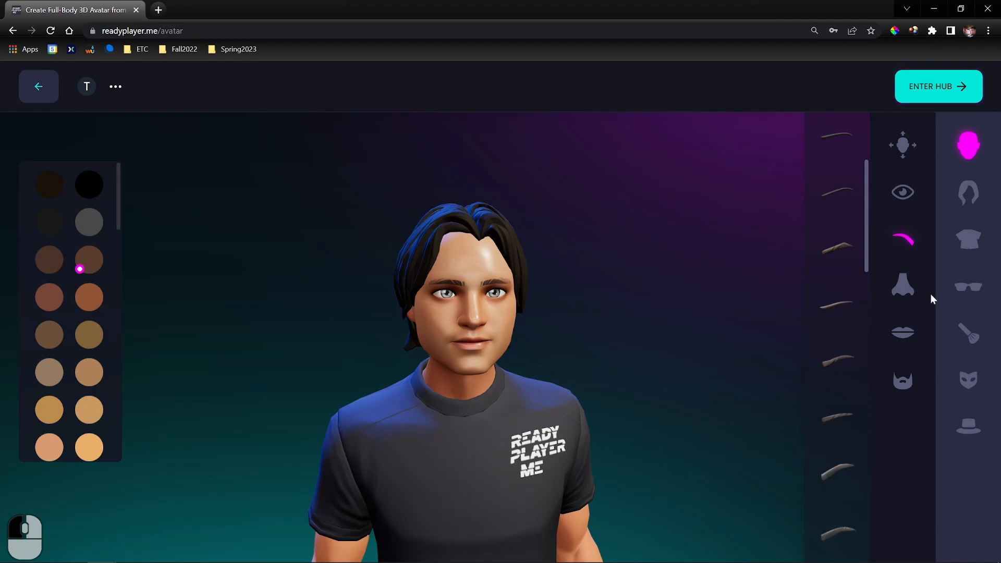
click(834, 252)
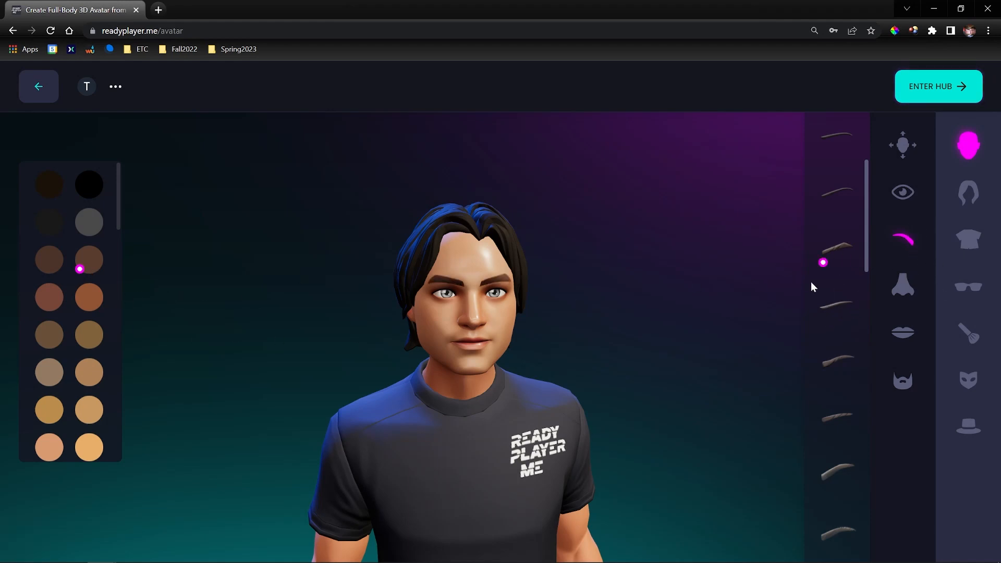
Choose a different mouth shape for the avatar and add a light brown goatee with a moustache.
click(902, 334)
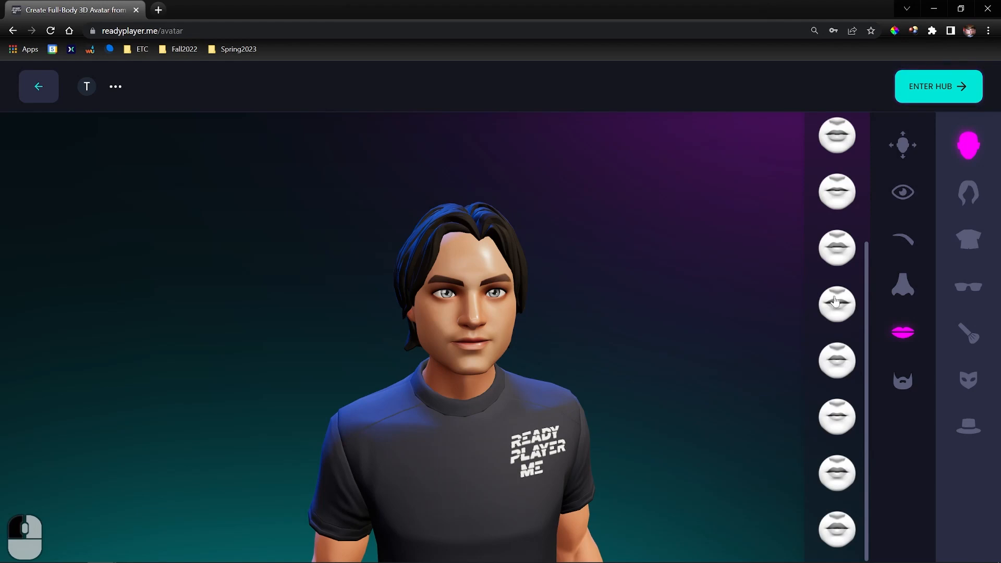
click(835, 364)
click(899, 385)
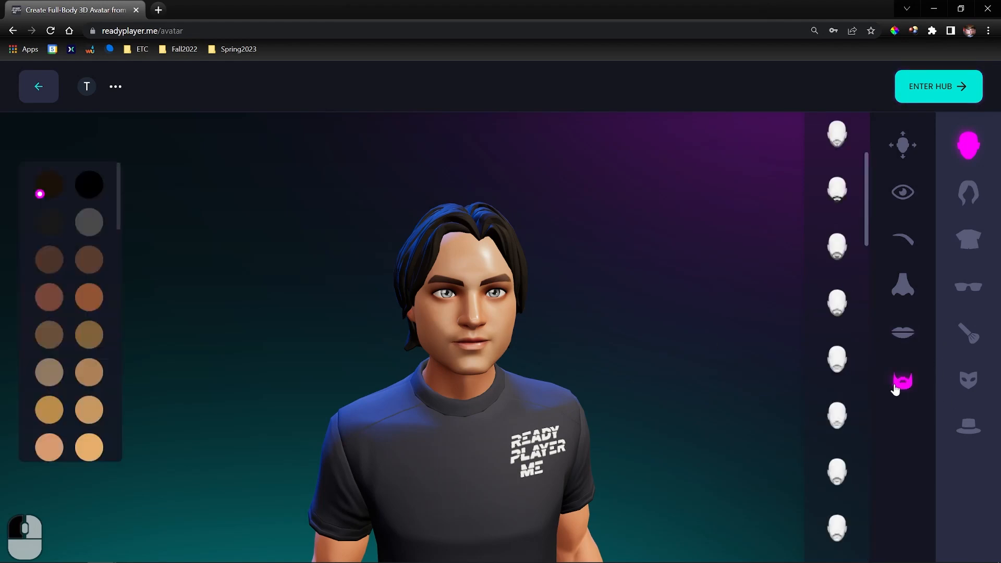
click(94, 335)
click(837, 305)
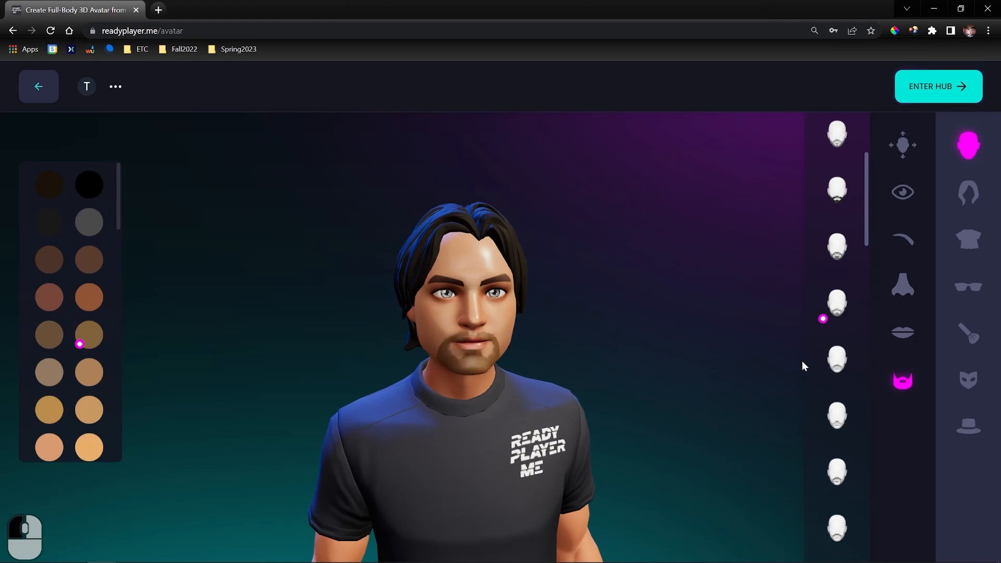
Give the avatar a short swept-back hairstyle and dress it in the grey sweater over a white collared shirt.
click(974, 197)
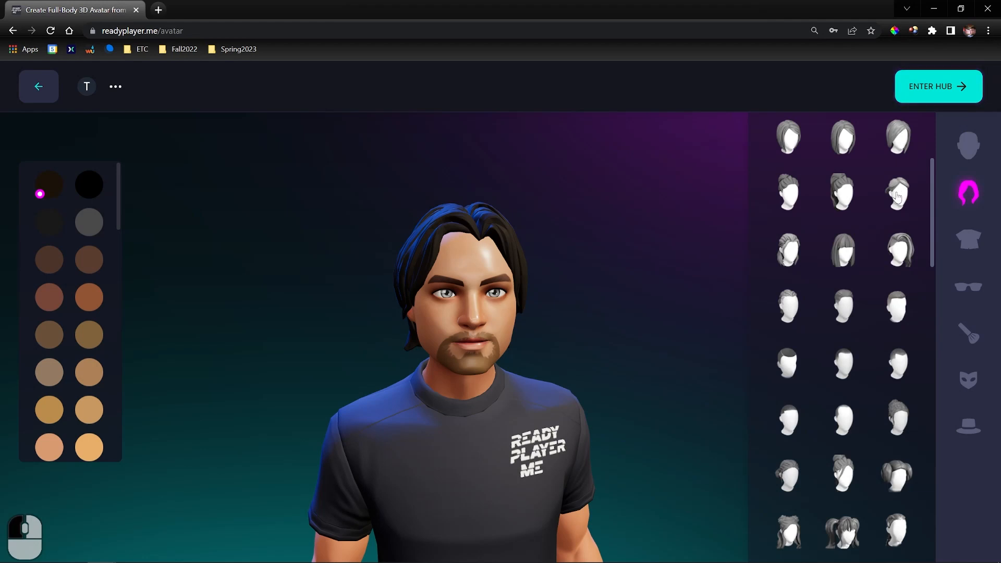
scroll(852, 314, down, 10)
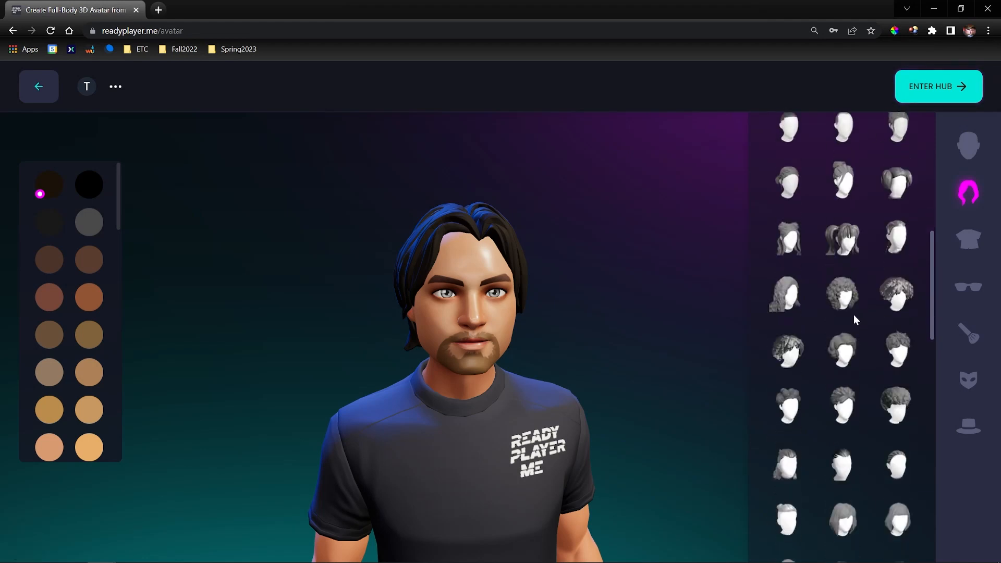
scroll(854, 348, down, 4)
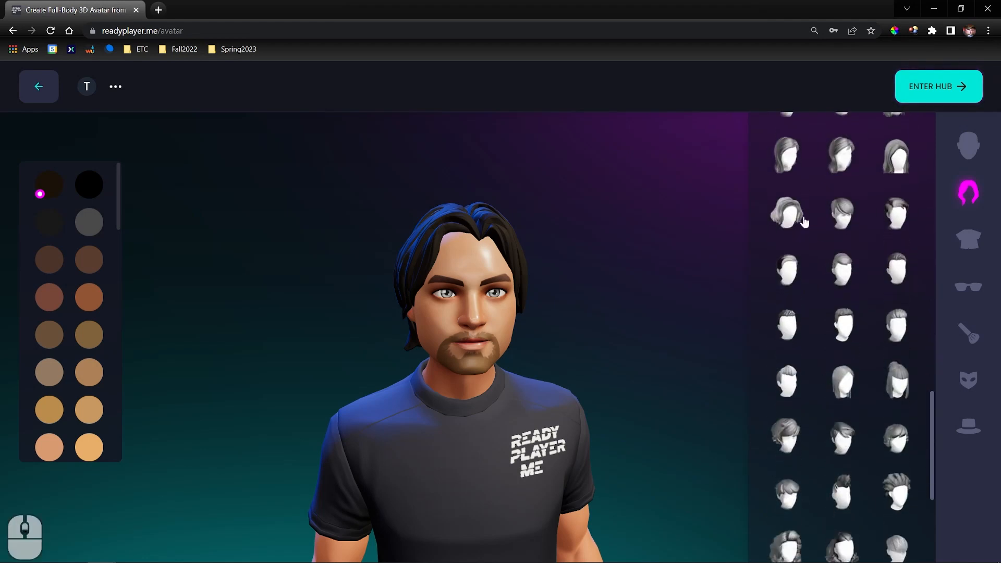
click(792, 270)
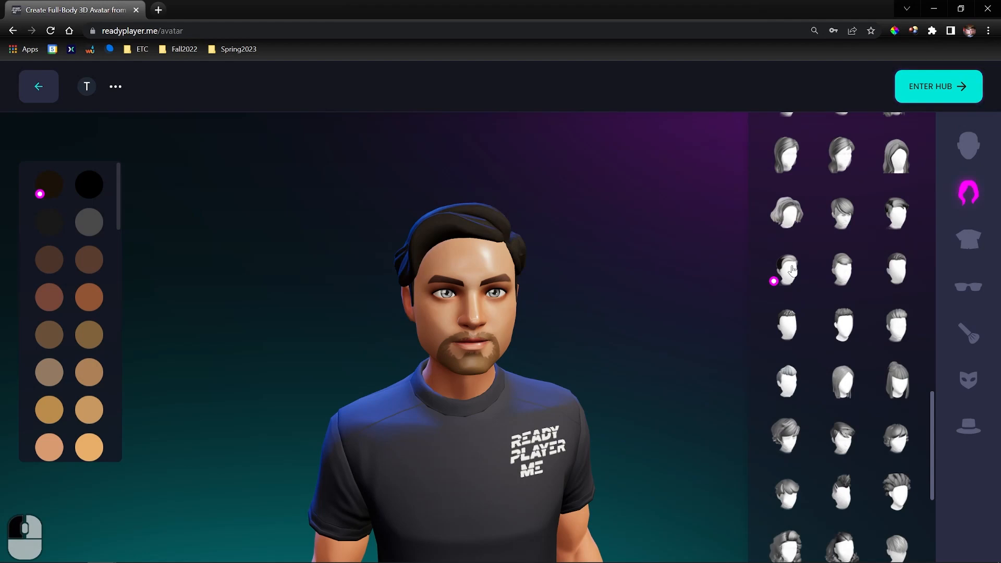
click(964, 242)
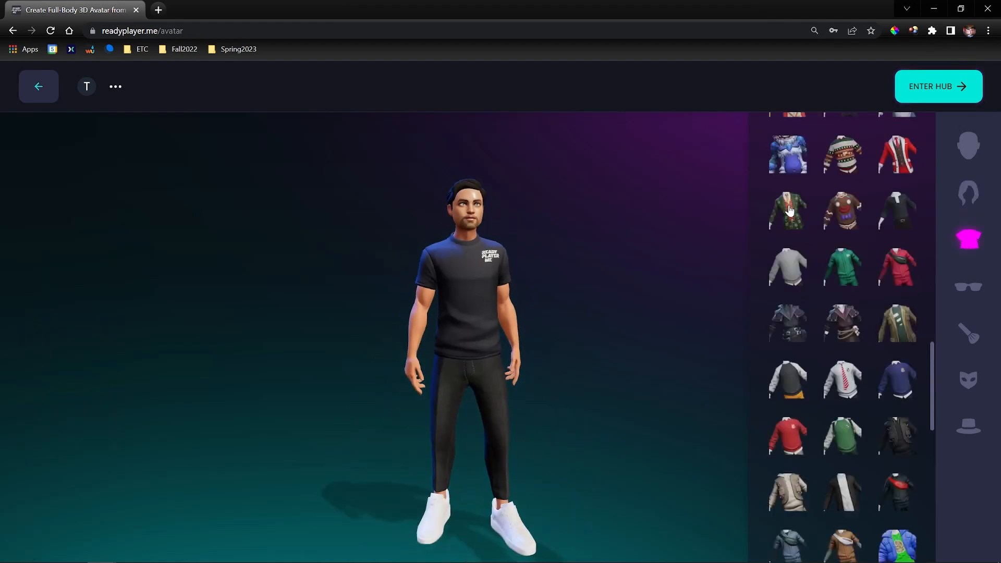
click(792, 267)
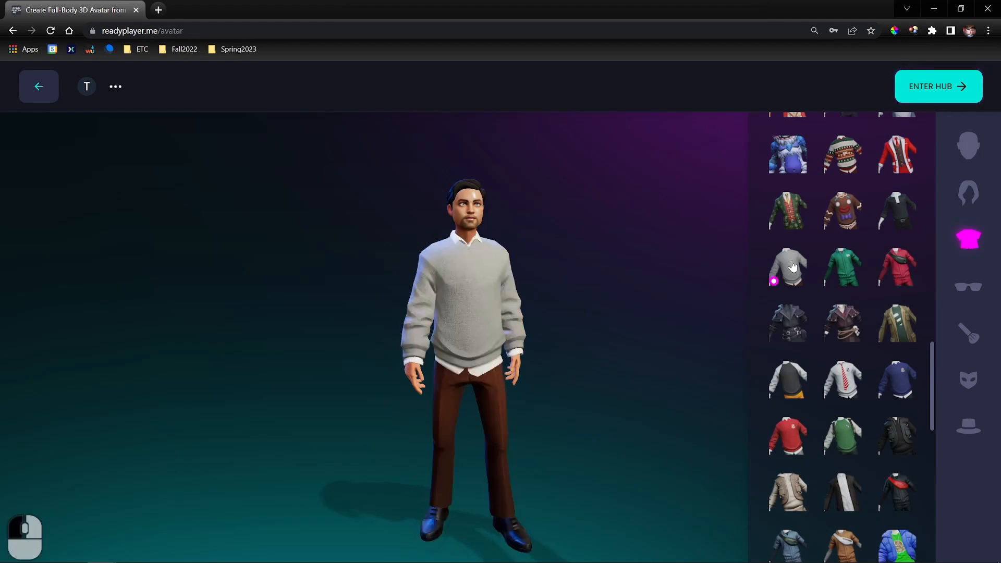
click(978, 288)
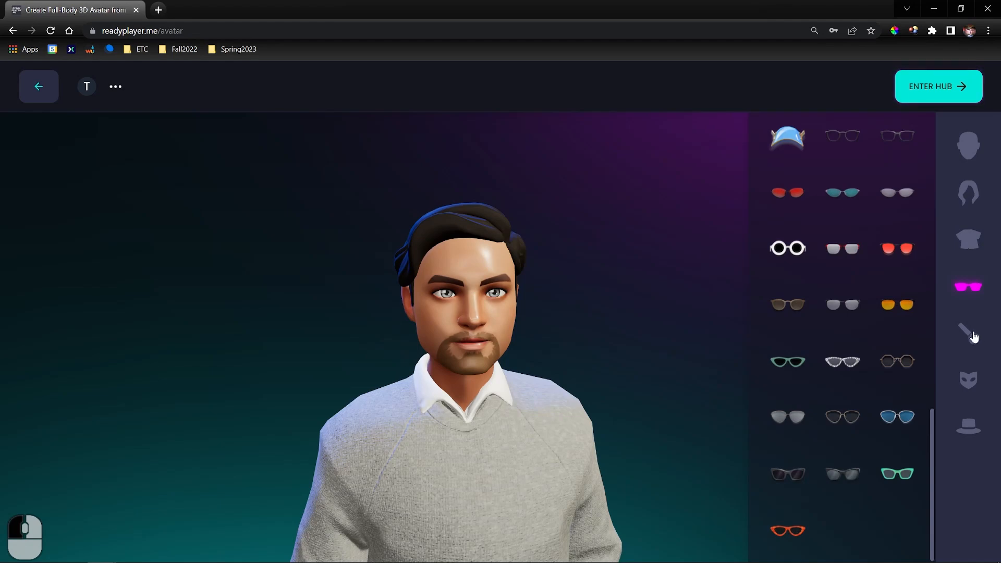
click(971, 332)
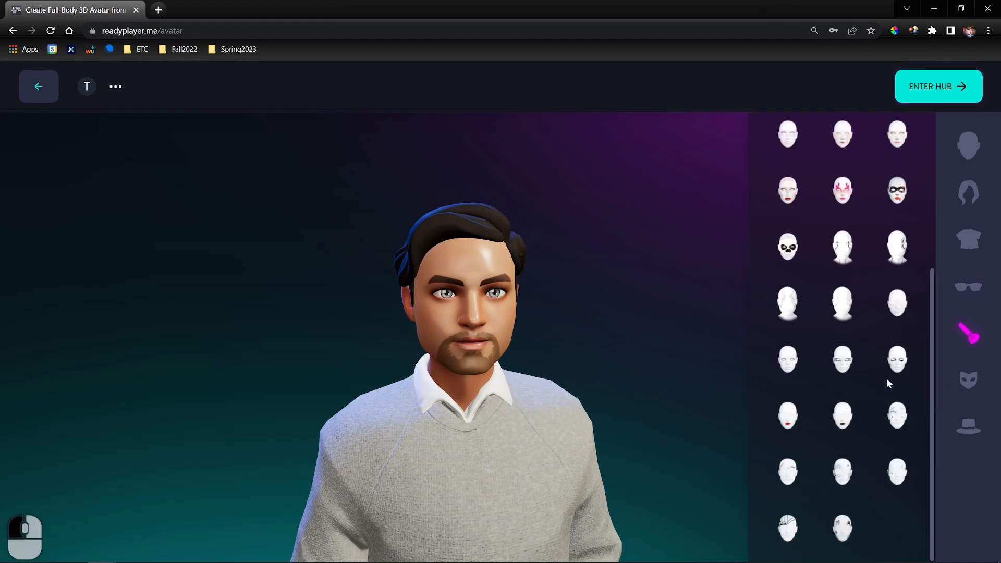
click(974, 382)
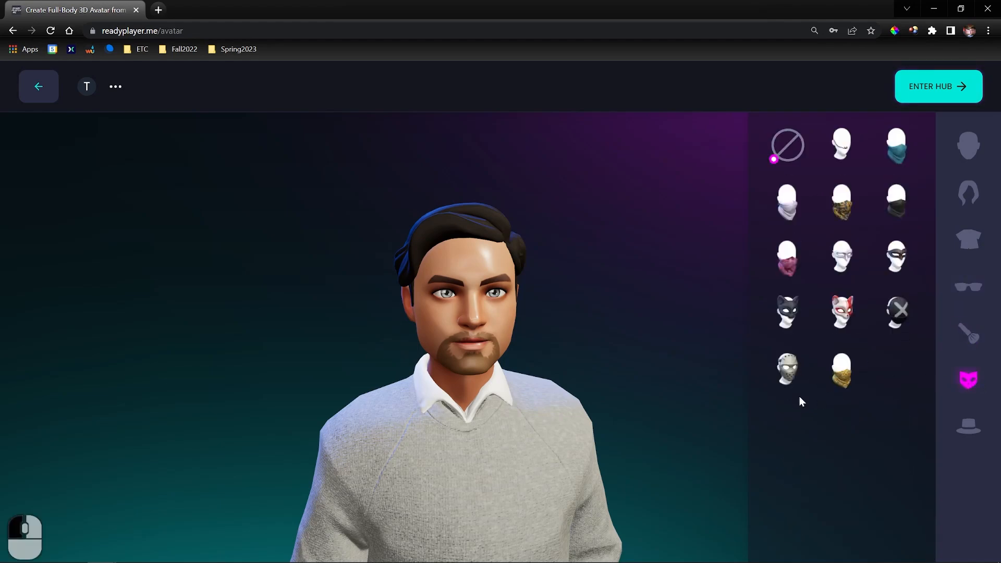
click(968, 426)
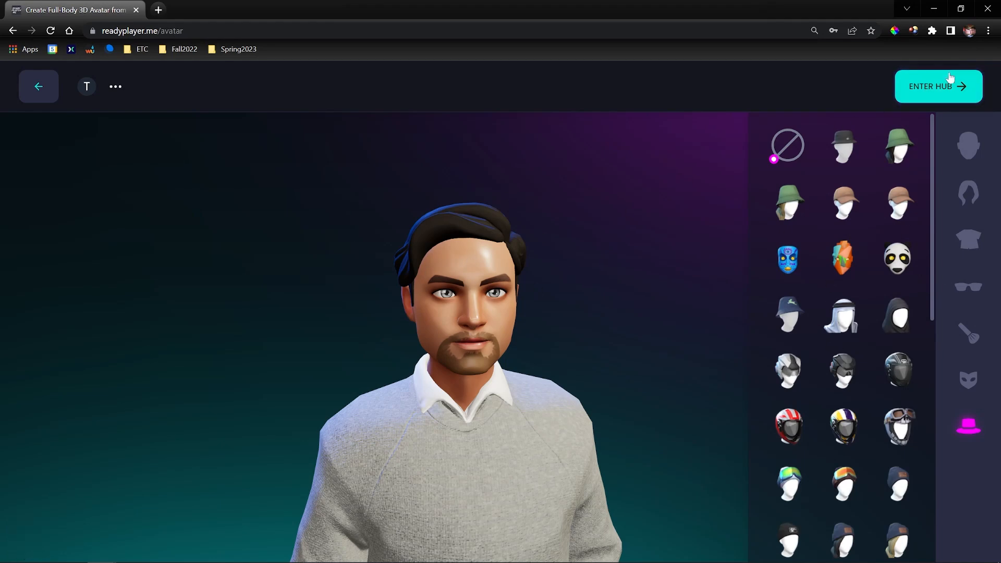
Finish the avatar by entering the hub, and copy the .glb URL of the newly created avatar.
click(942, 87)
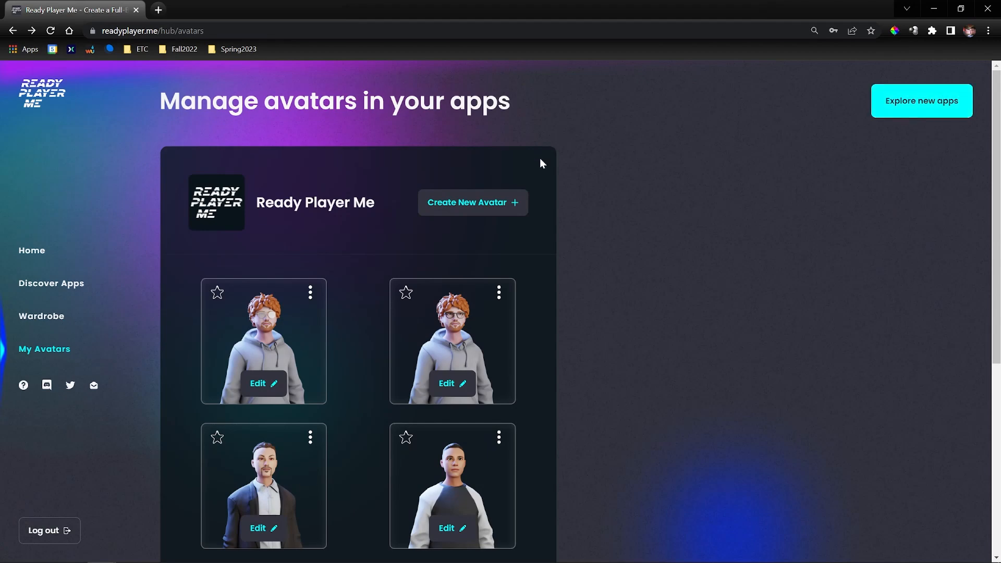
scroll(412, 354, down, 6)
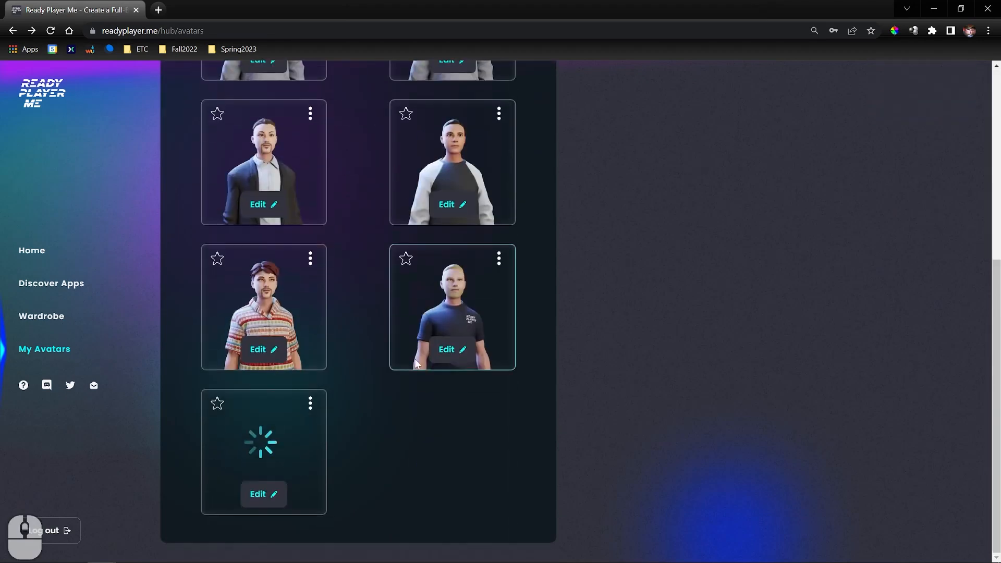
click(310, 405)
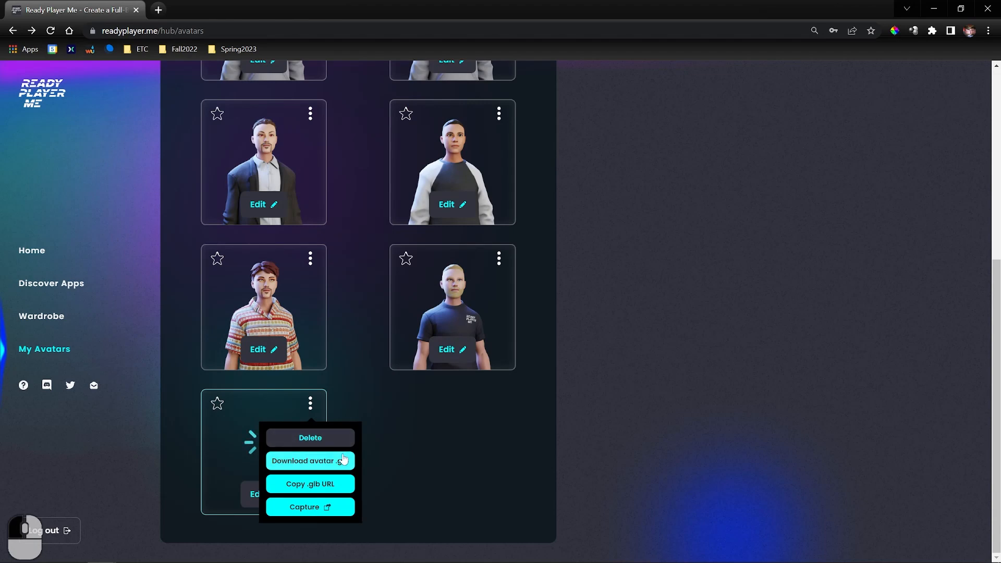
click(344, 457)
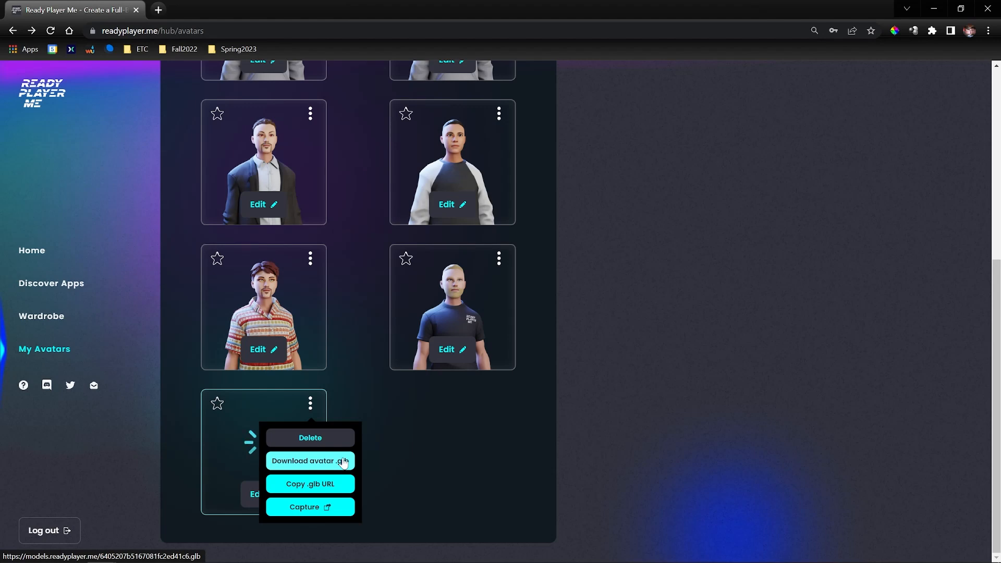
click(312, 484)
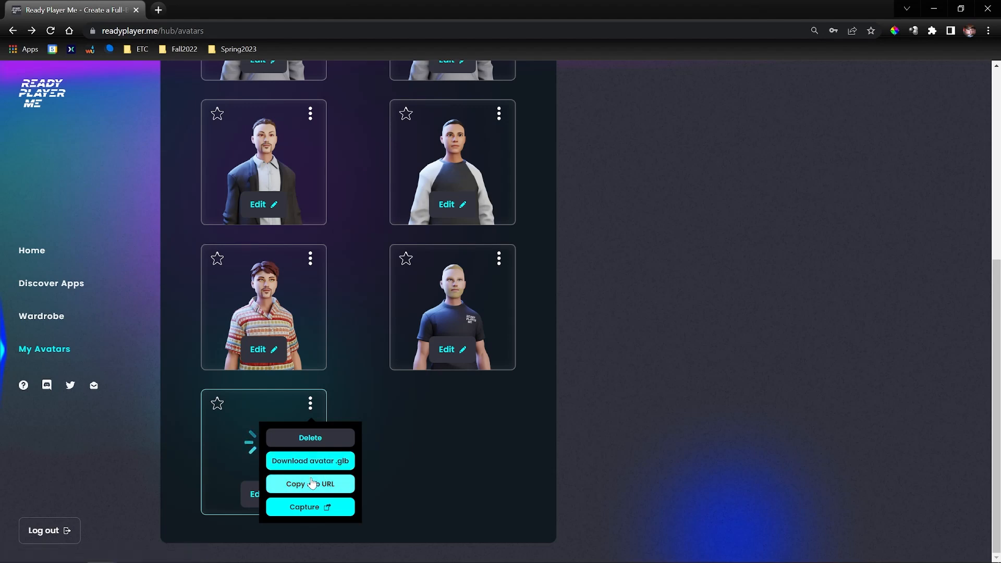
click(312, 484)
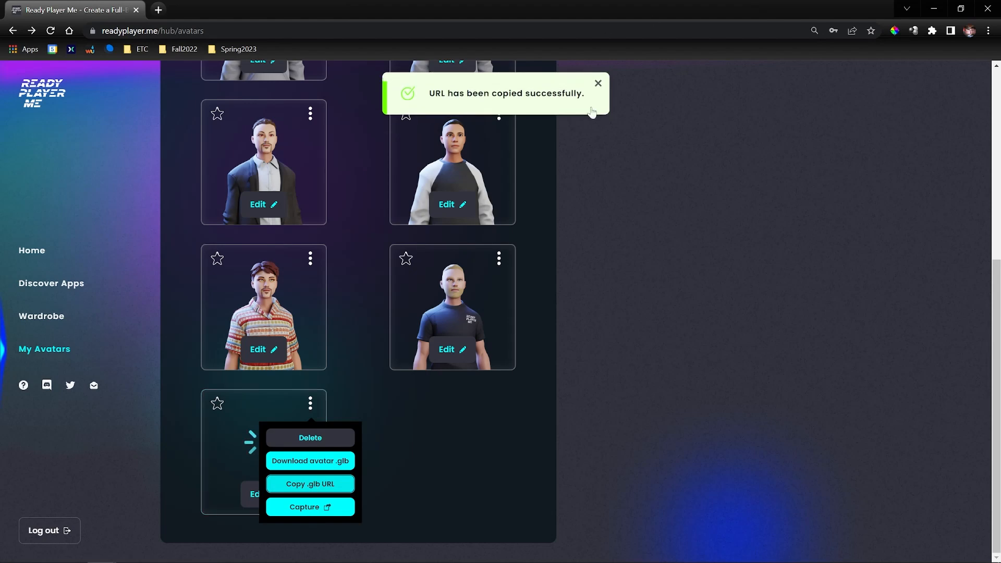
Enter the copied avatar .glb URL as a new browser tab's address and bring the GET - 3D avatars documentation page into the same window.
click(158, 10)
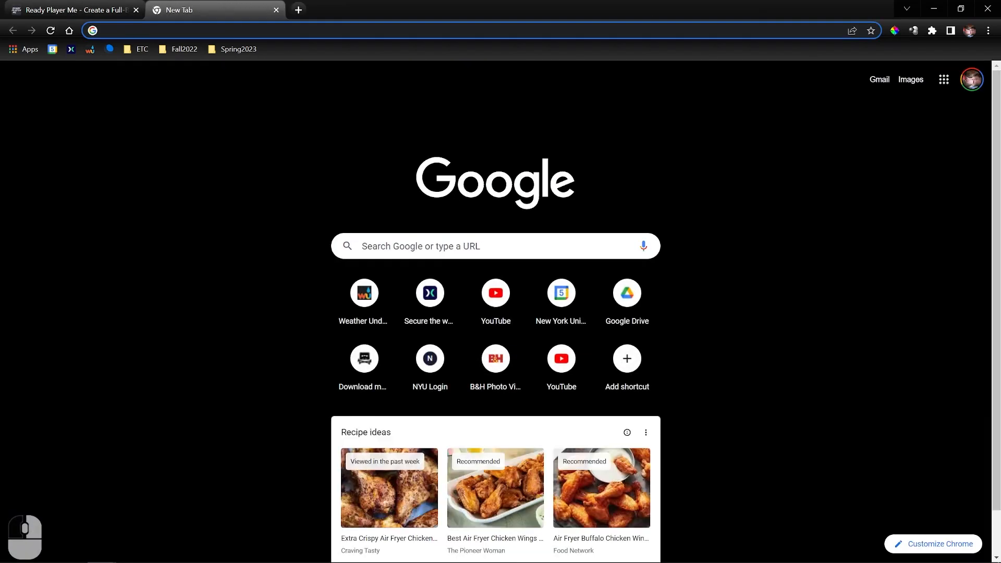
text(https://models.readyplayer.me/6405207b5167081fc2ed41c6.glb)
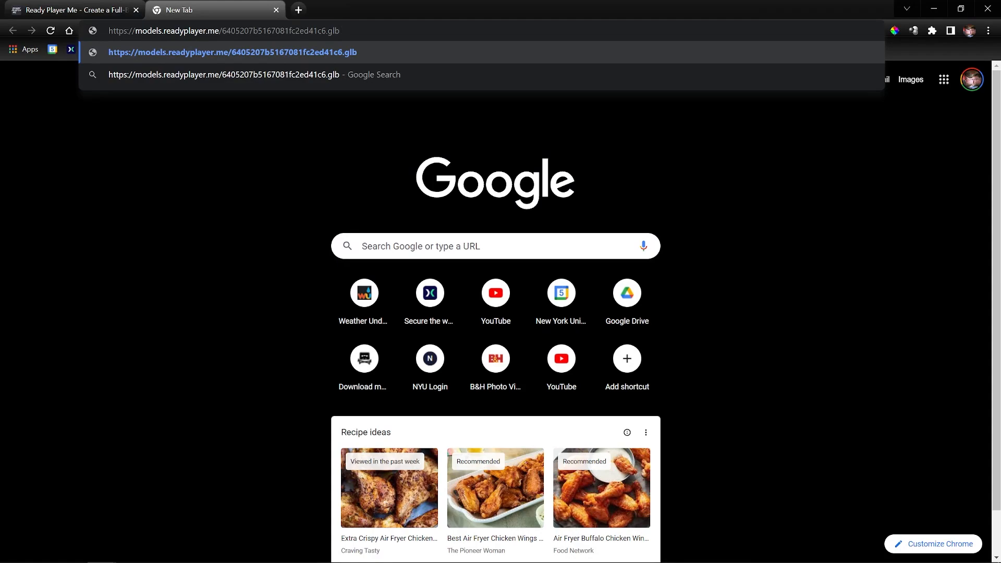
drag(1000, 34, 336, 13)
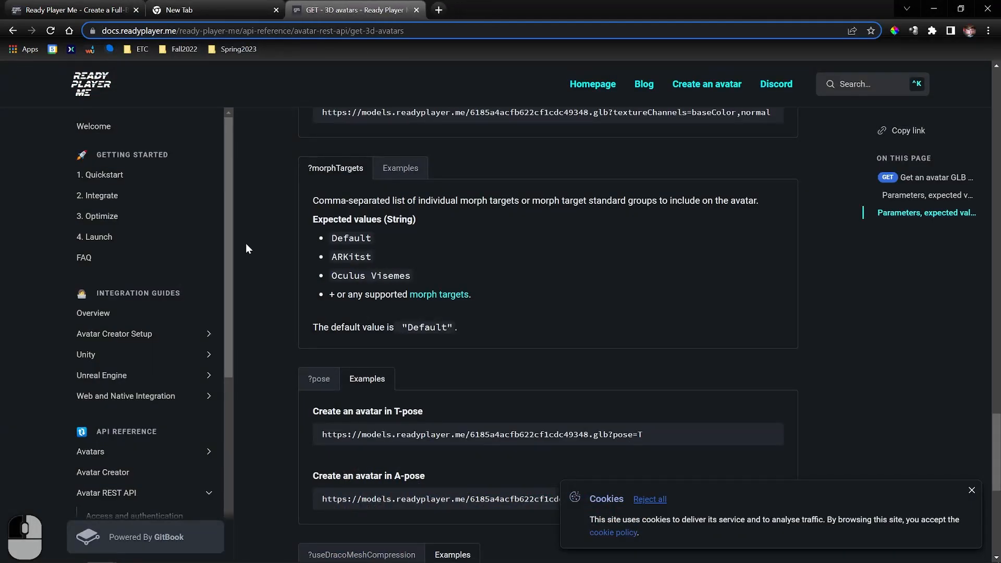
Examine the documentation's avatar URL parameters, from quality and texture options to the expected morphTargets values.
scroll(422, 343, up, 20)
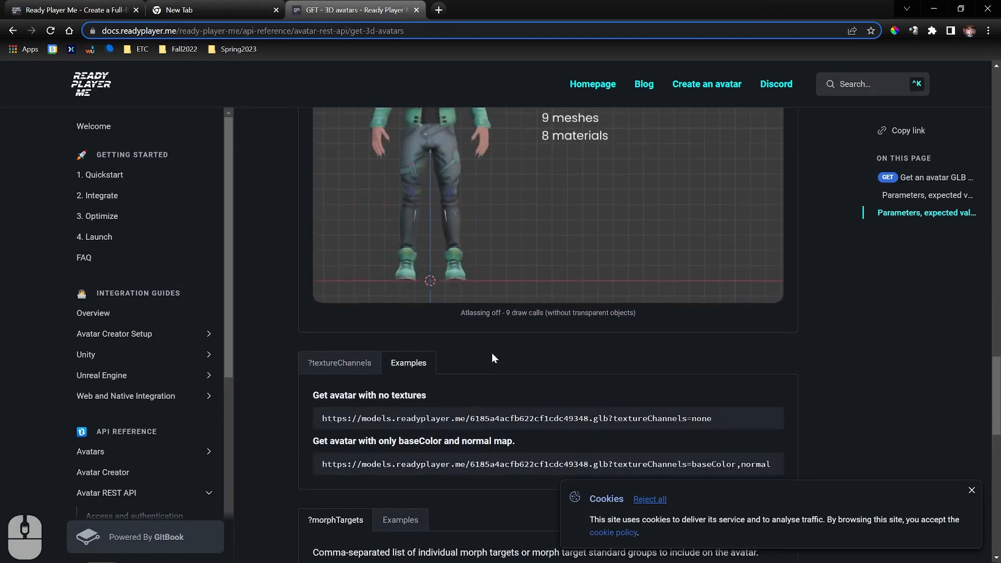
scroll(439, 241, up, 2)
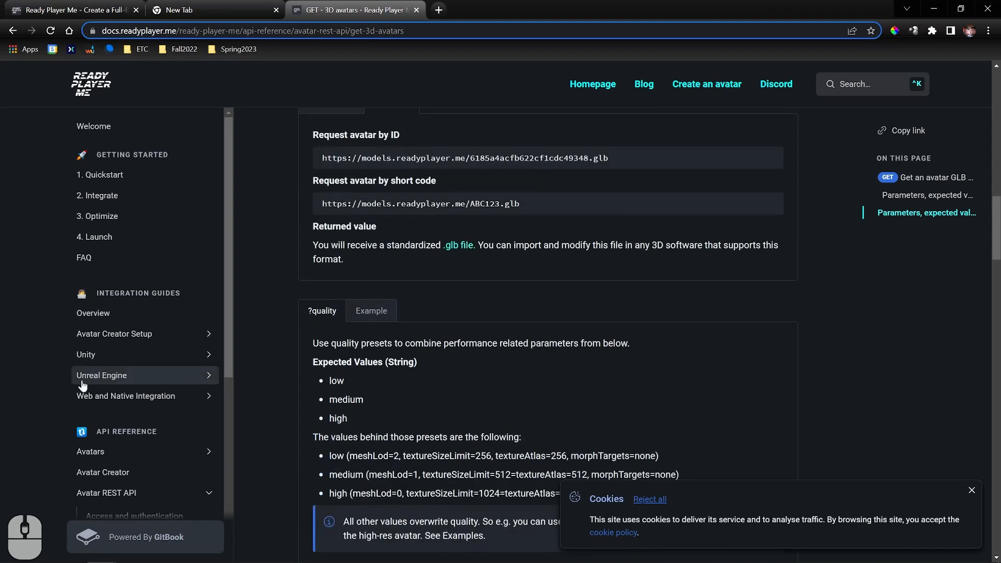
scroll(156, 475, down, 1)
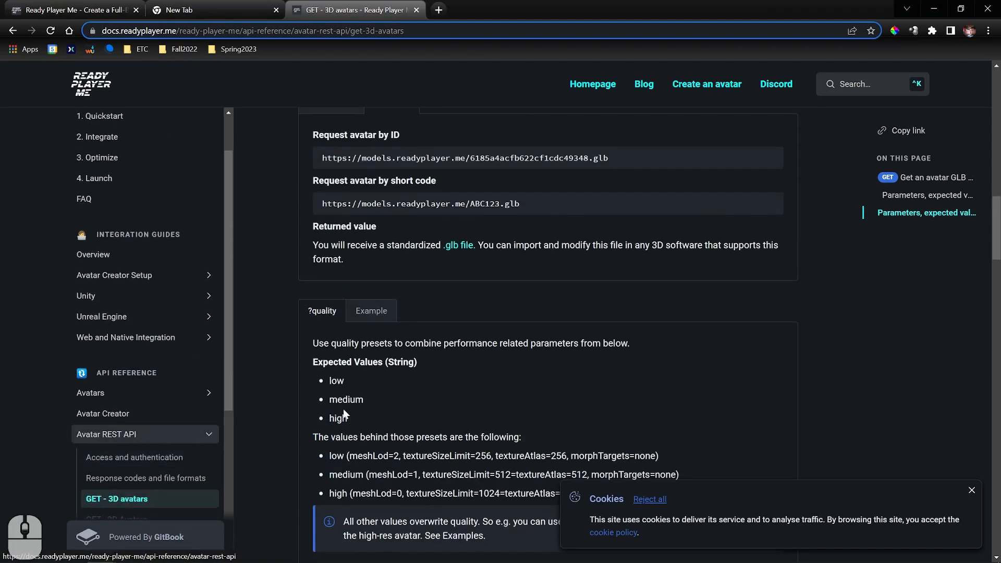
scroll(342, 413, up, 15)
scroll(398, 264, up, 1)
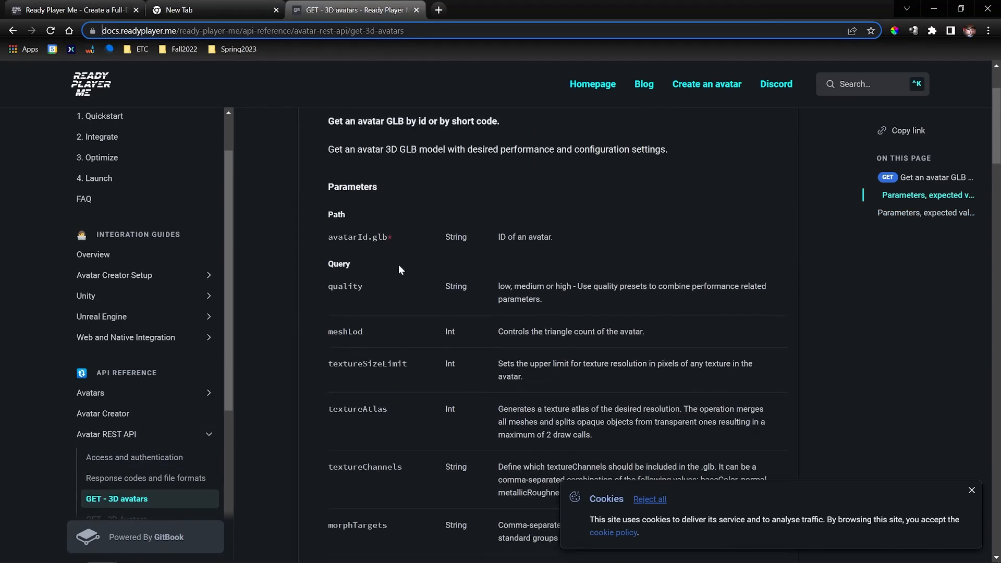
scroll(430, 293, down, 5)
scroll(439, 249, down, 5)
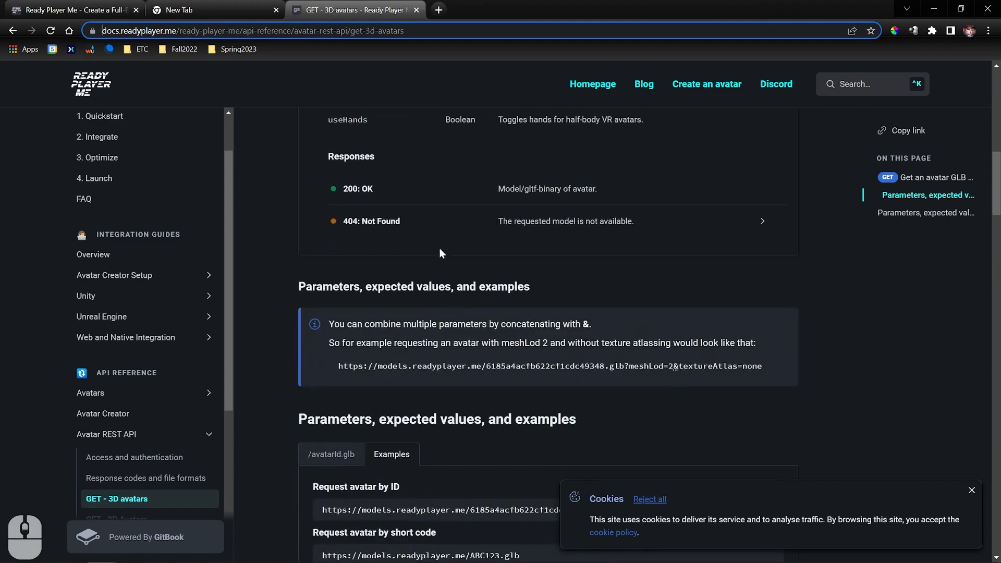
scroll(452, 290, down, 8)
scroll(471, 305, down, 6)
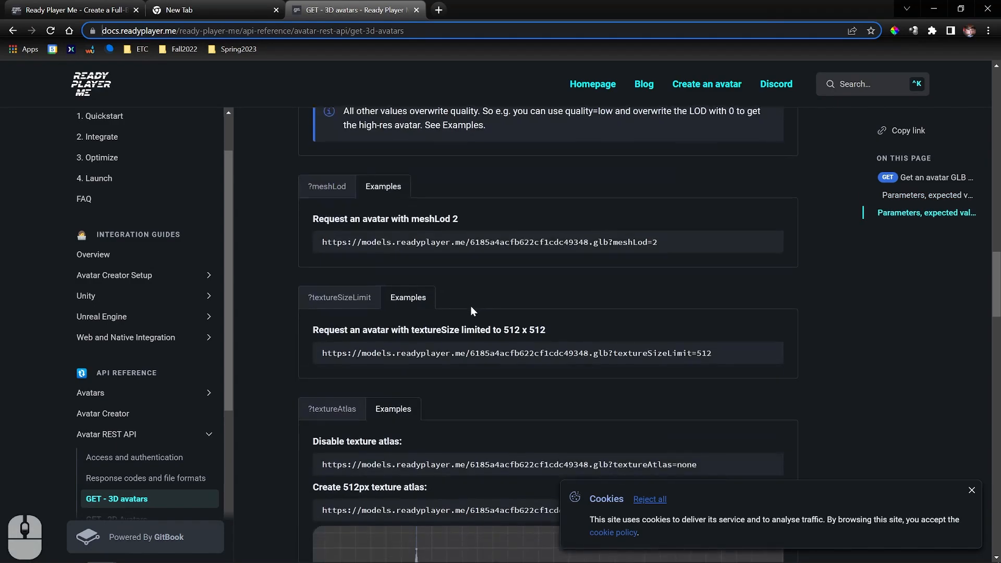
scroll(470, 317, down, 5)
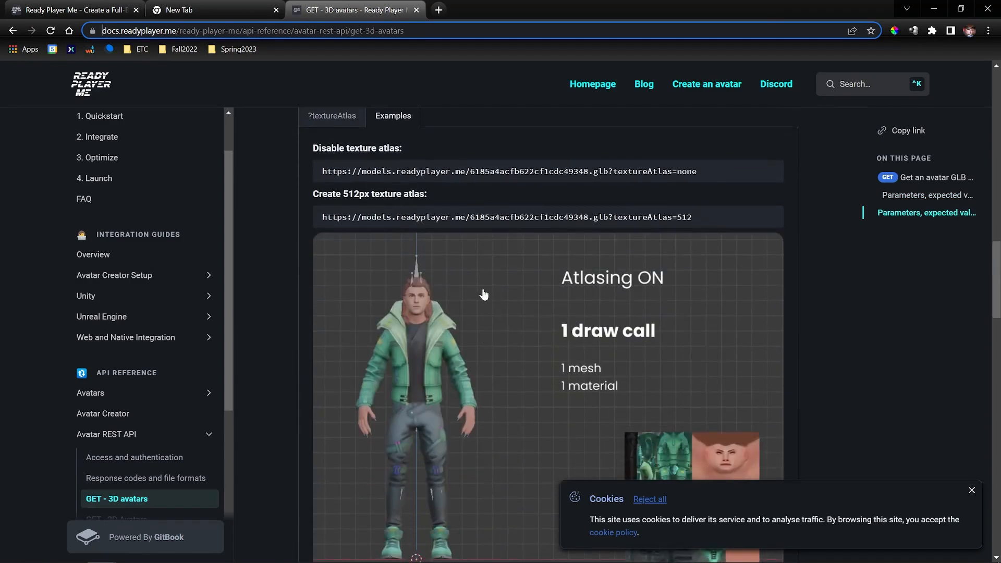
scroll(482, 297, down, 15)
scroll(428, 339, down, 3)
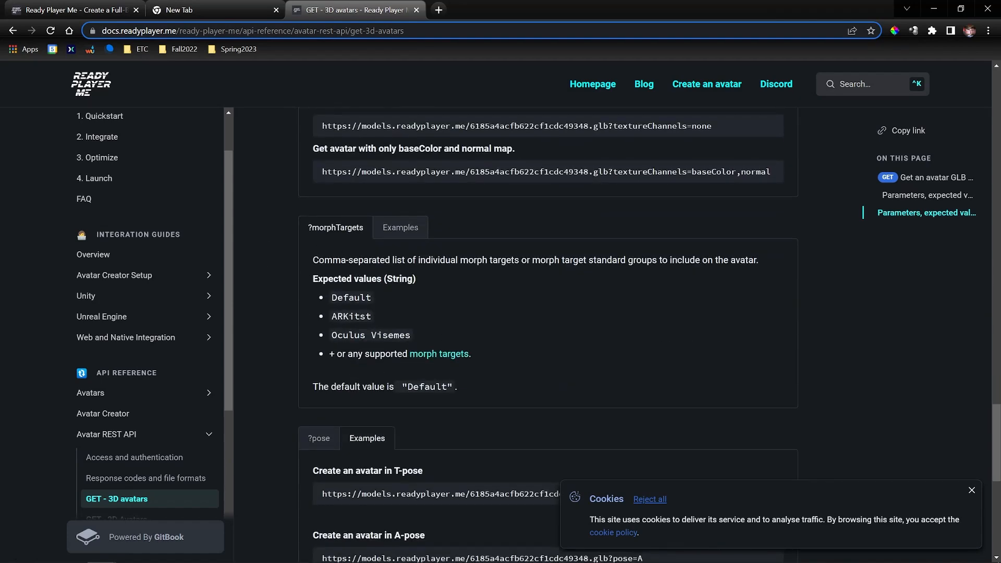
drag(377, 317, 332, 319)
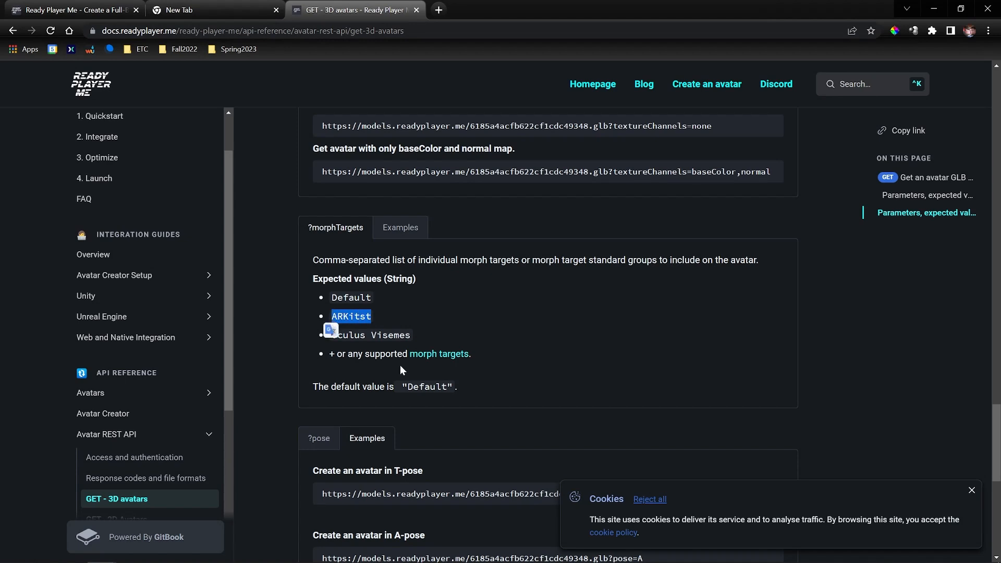
click(422, 337)
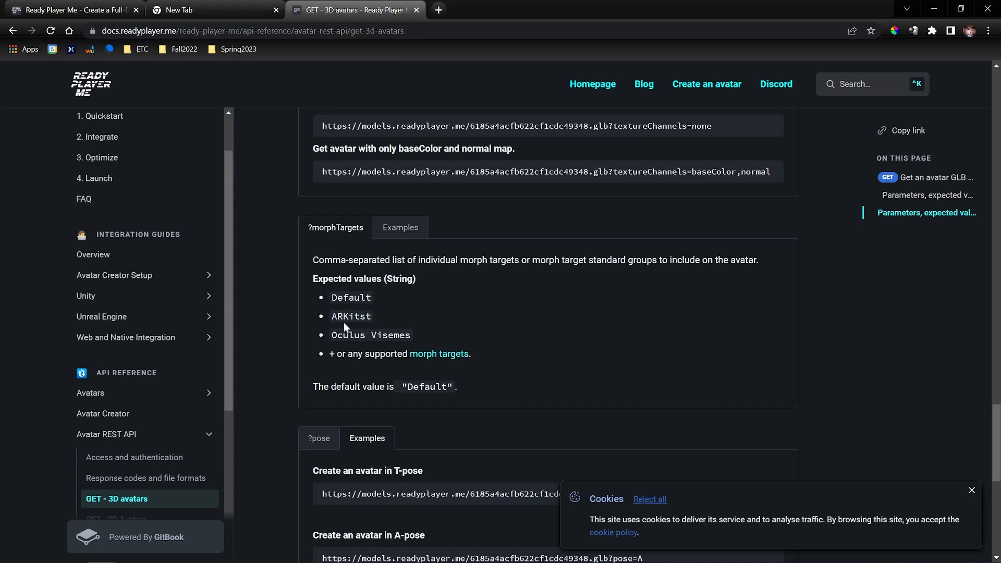
Copy the text ?morphTargets=ARKit from the standard groups entry in the morphTargets examples.
click(397, 234)
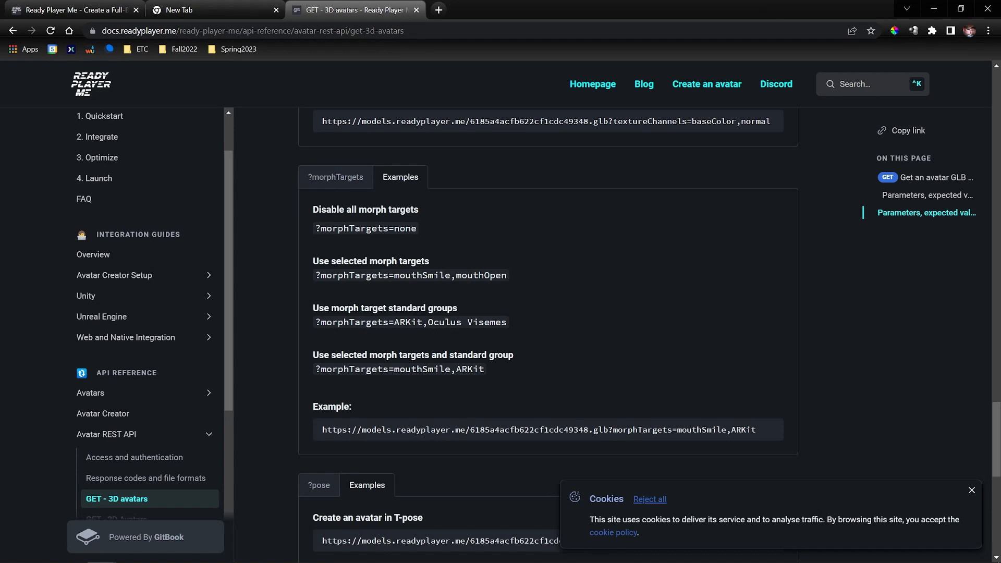
drag(371, 322, 422, 322)
mouse_move(324, 319)
mouse_down()
mouse_move(312, 310)
mouse_move(315, 322)
mouse_up()
key(ctrl+c)
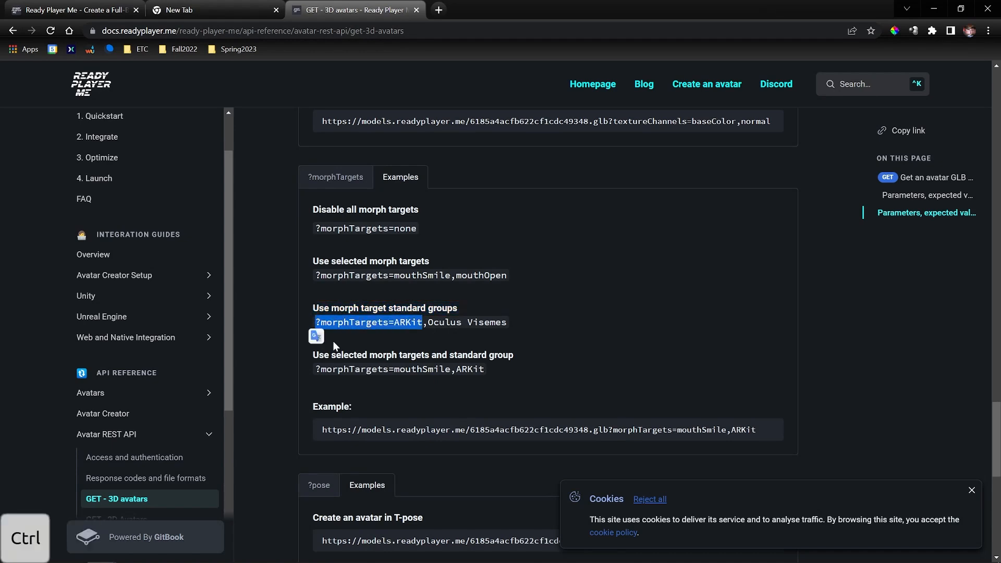
Append ?morphTargets=ARKit to the avatar's .glb URL, load it, and save the model in Downloads as Bucky.
click(239, 4)
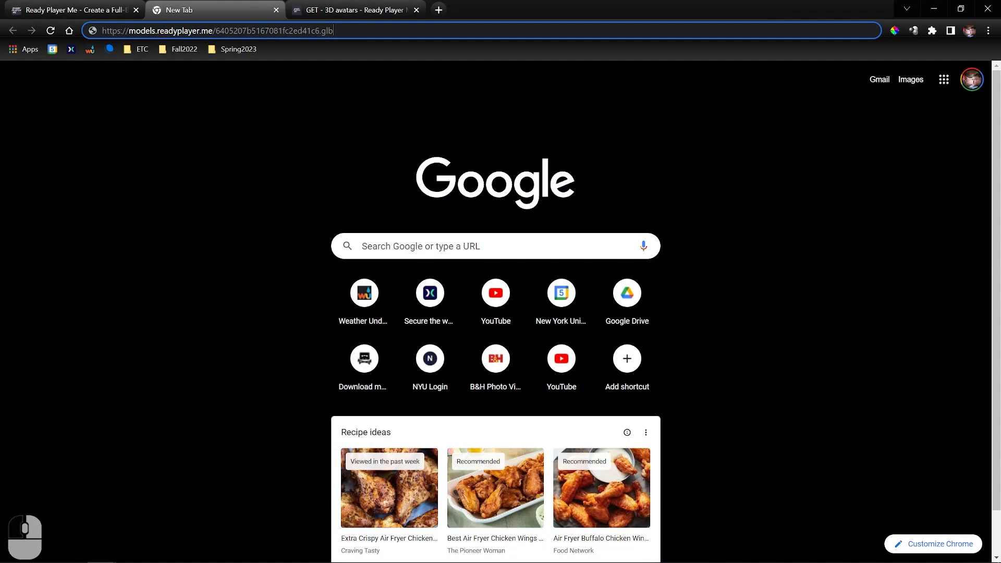
key(ctrl+v)
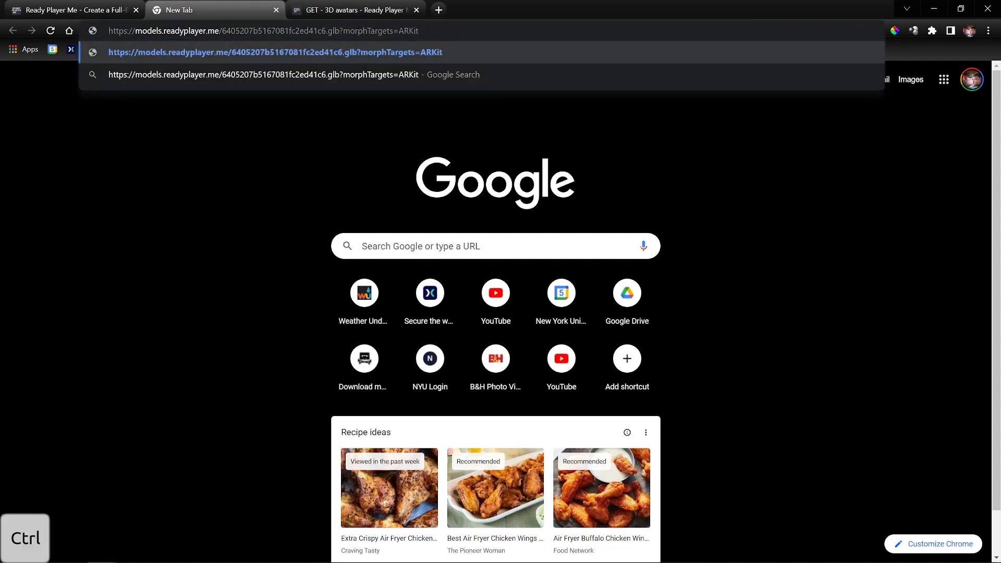
key(Return)
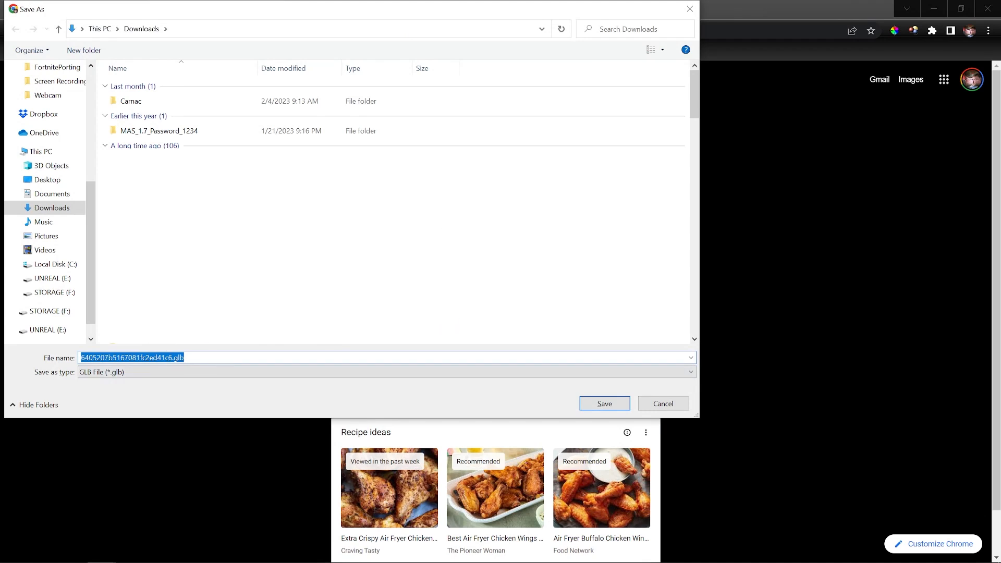
text(Bucky)
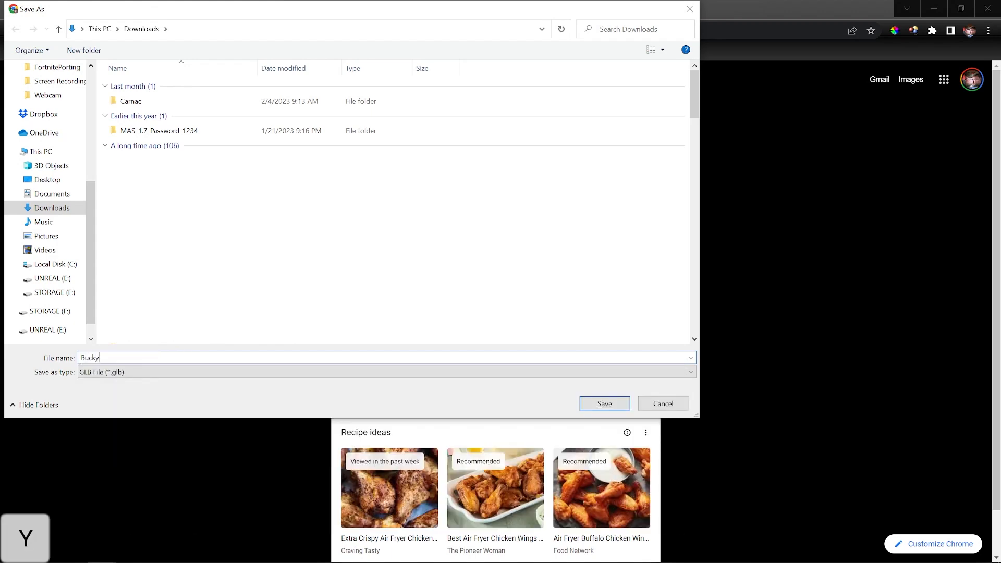
key(Return)
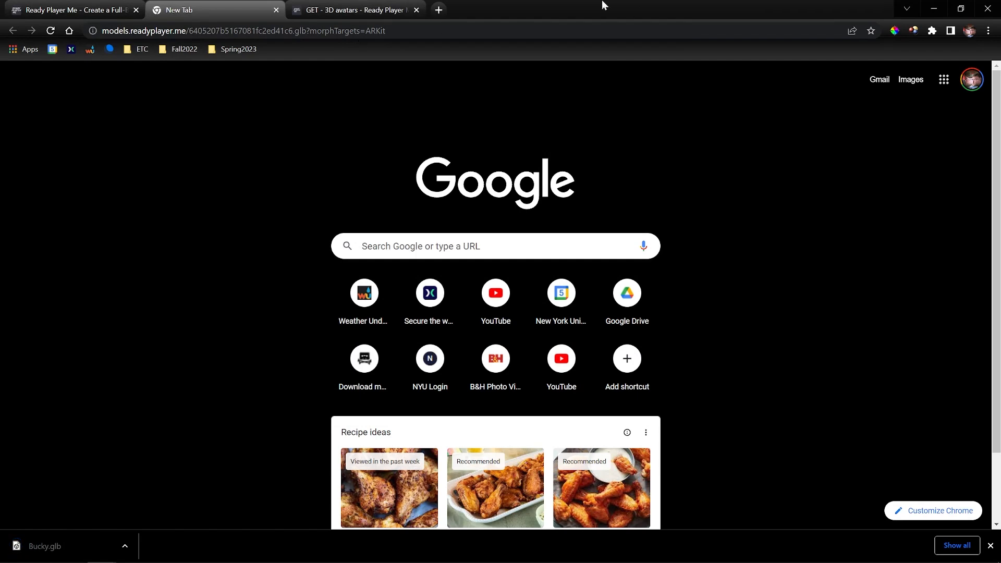
Switch to Blender and save the empty scene as the default startup file.
mouse_move(435, 562)
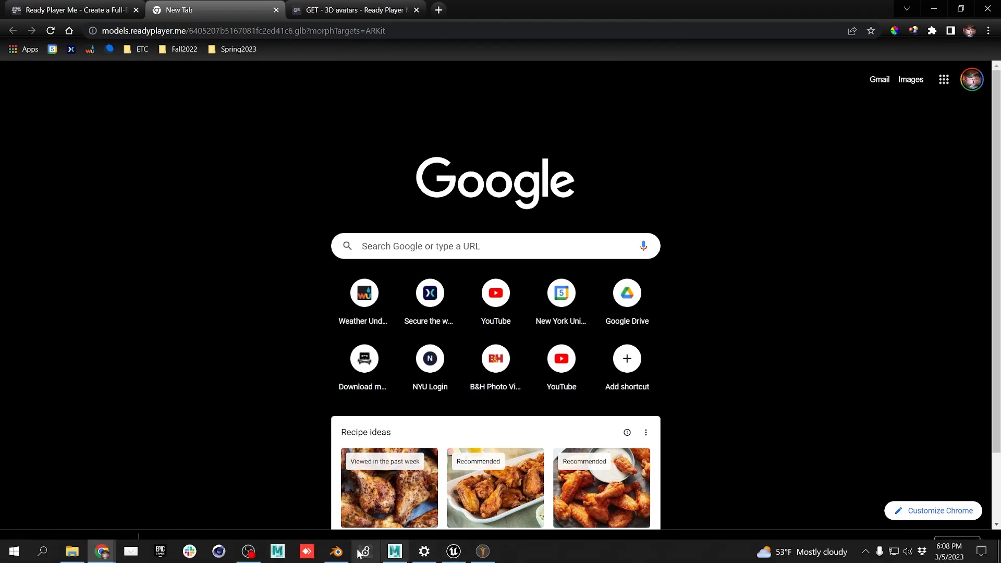
click(336, 551)
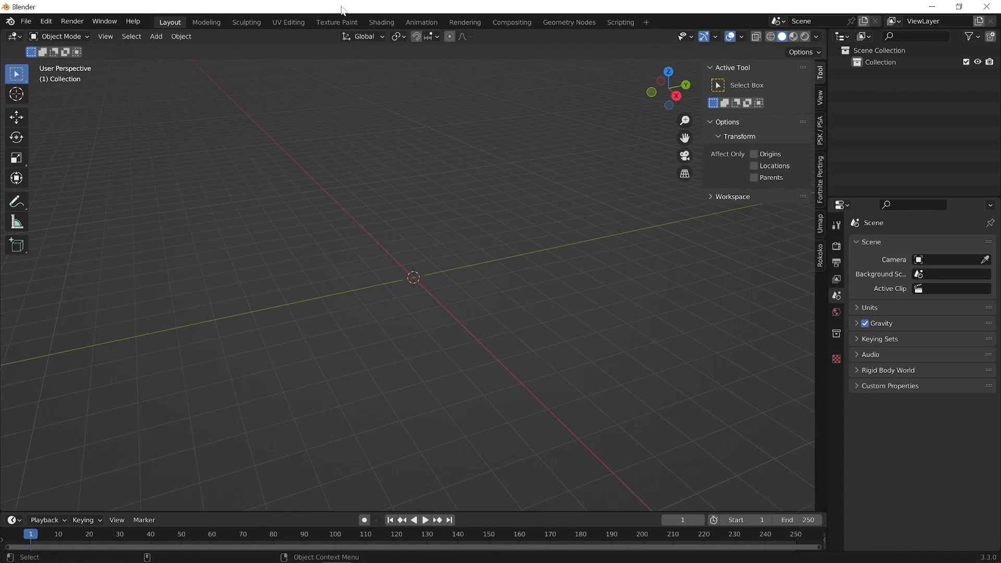
click(26, 21)
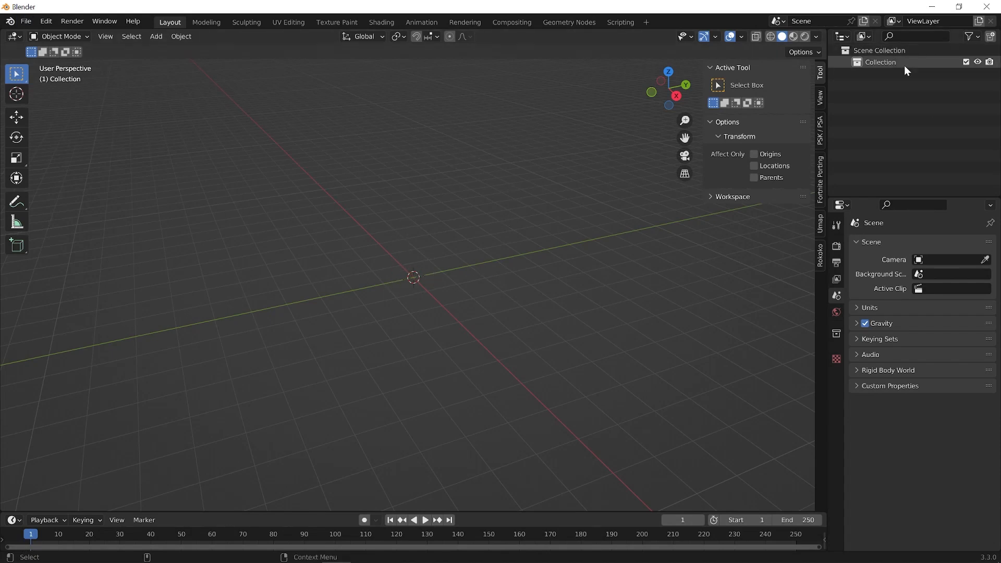
click(25, 21)
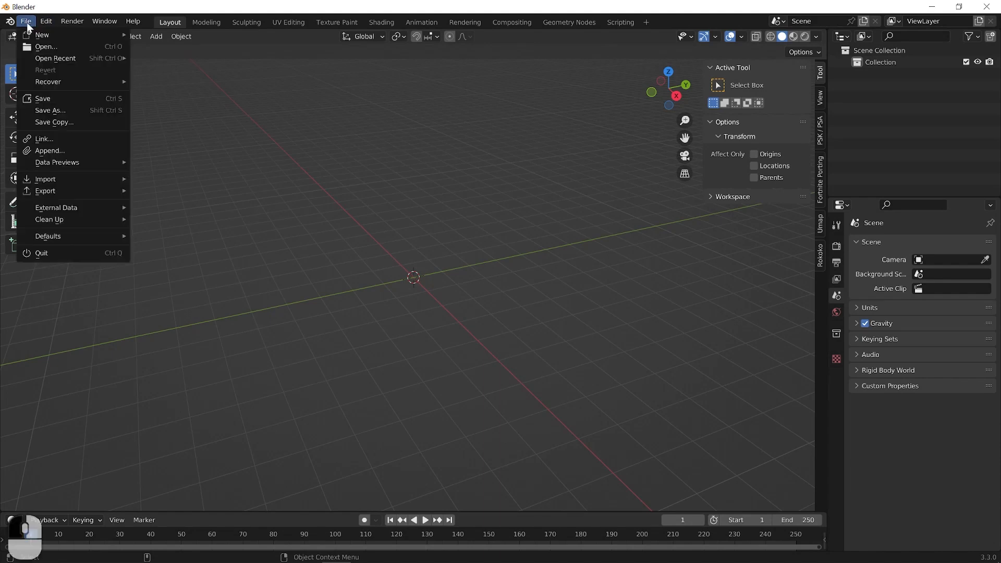
mouse_move(85, 235)
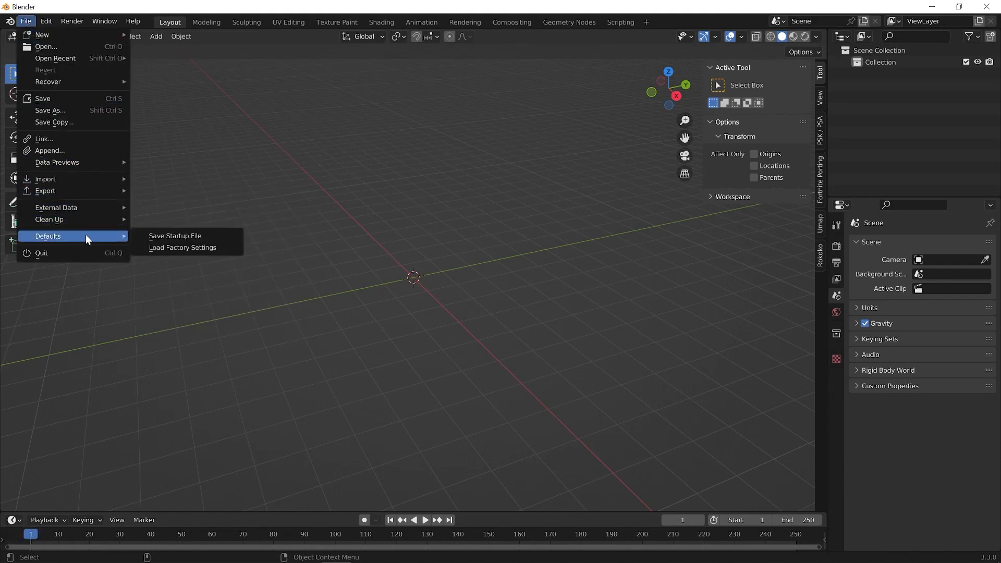
click(184, 237)
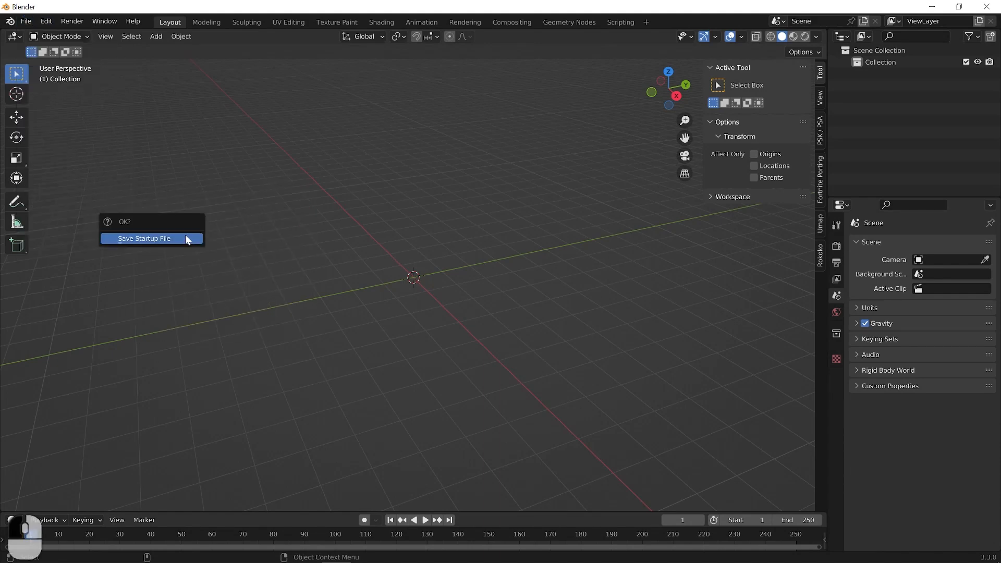
click(184, 239)
Choose the Industry Compatible keymap in the Blender preferences and close the preferences window.
alt+middle_drag(439, 306, 427, 249)
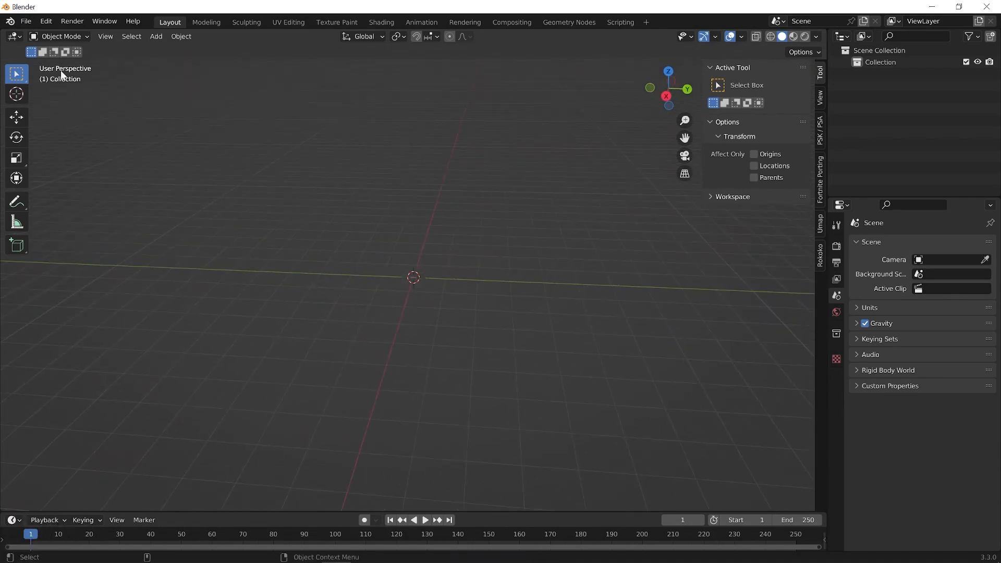
click(48, 20)
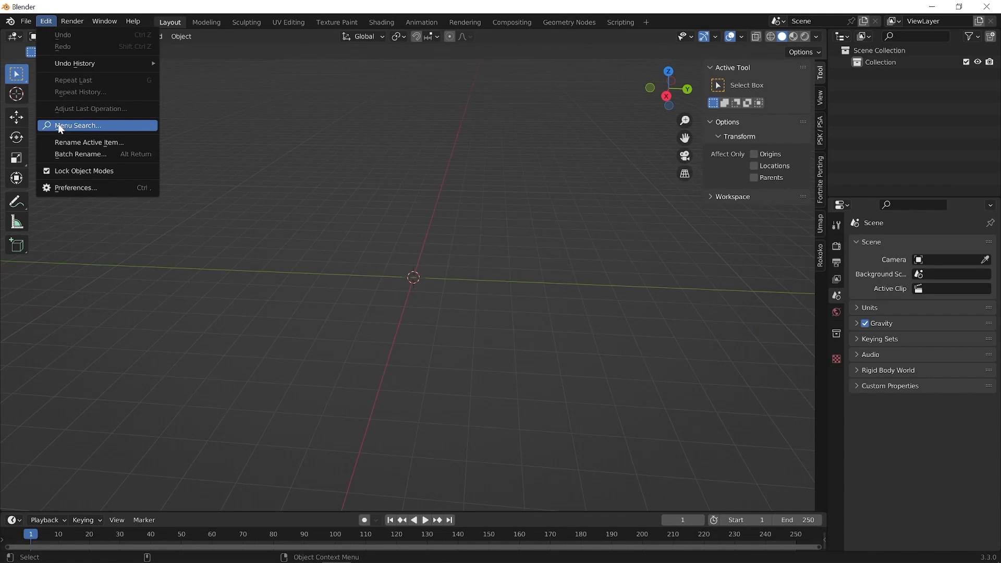
click(68, 191)
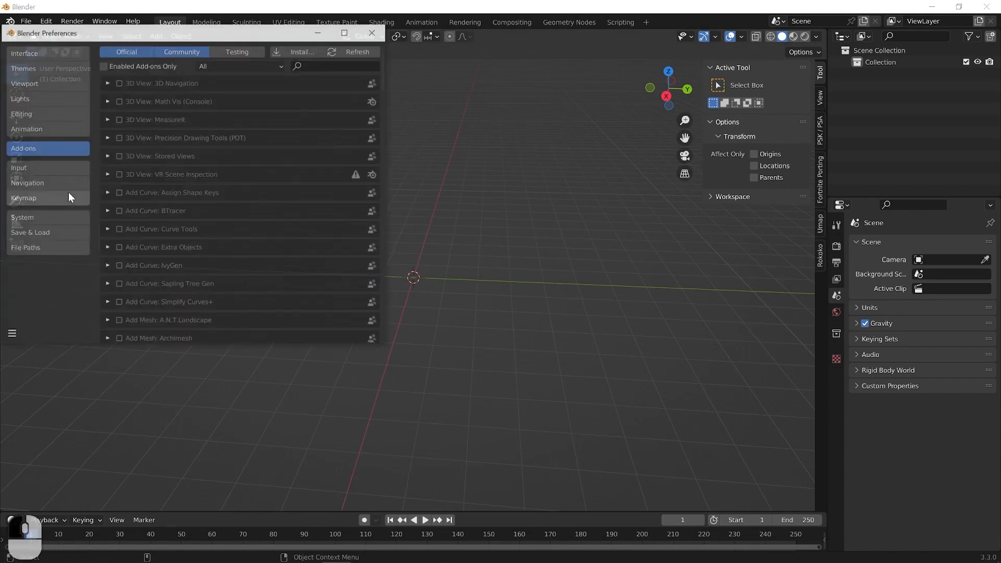
click(41, 168)
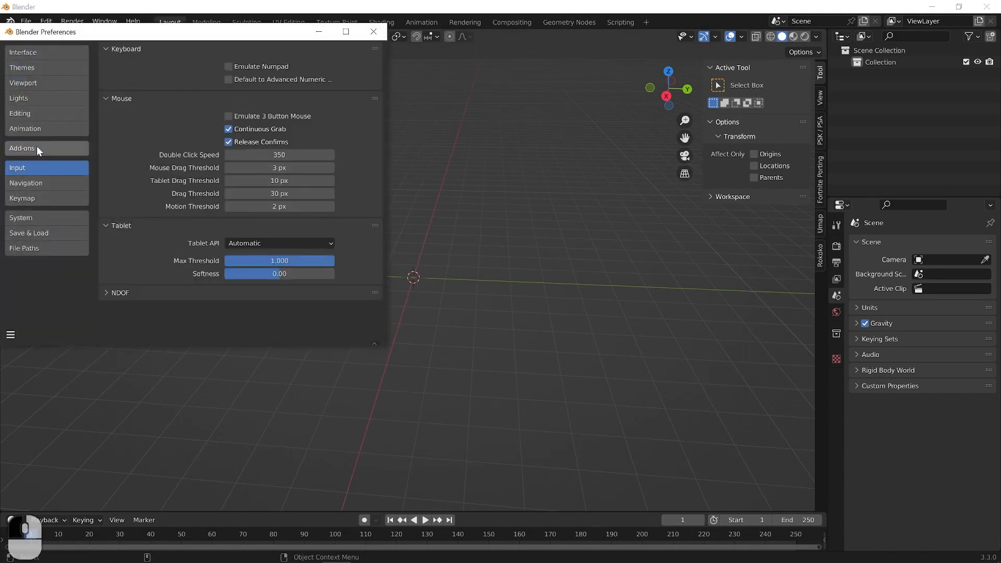
click(47, 198)
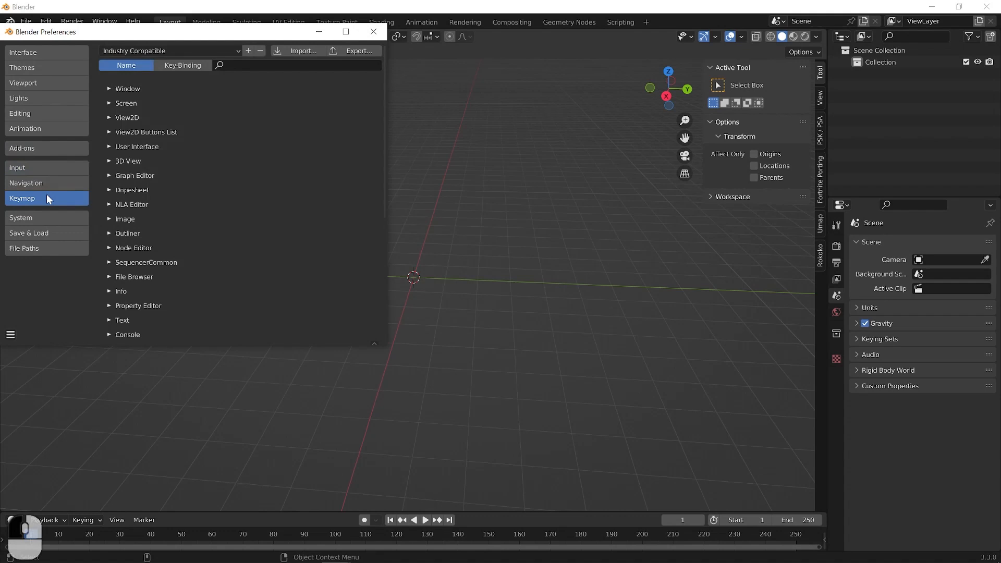
click(151, 49)
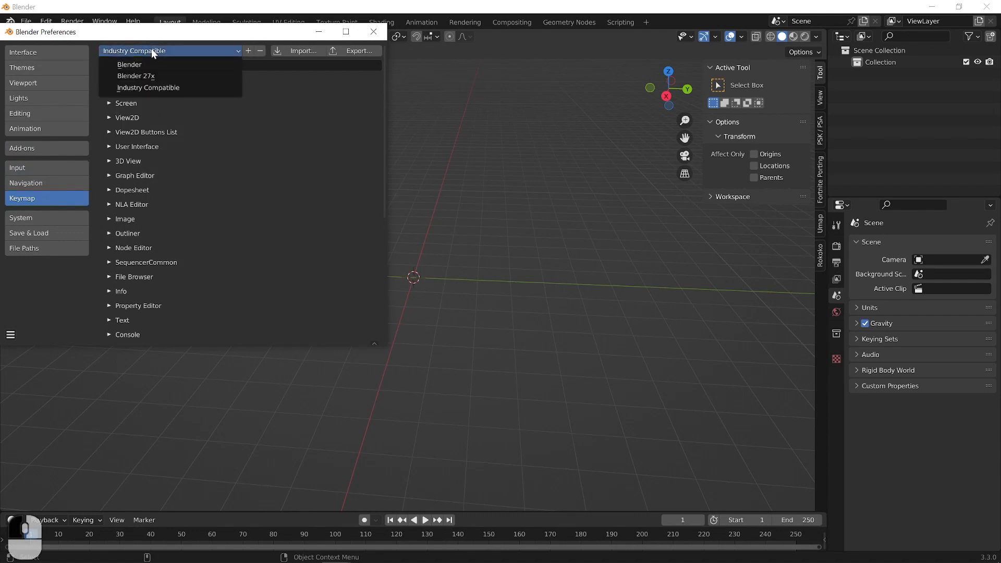
click(155, 89)
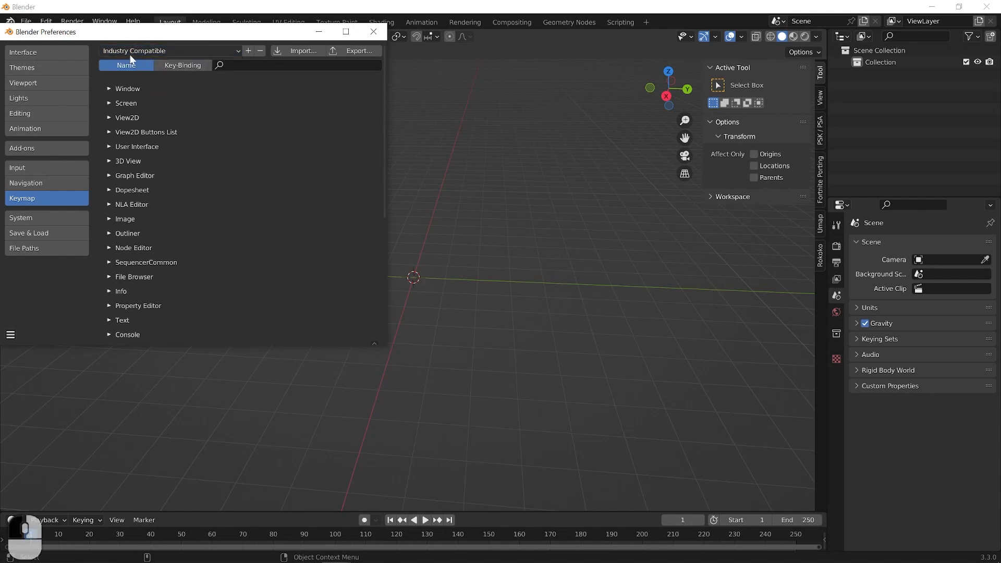
drag(164, 32, 297, 68)
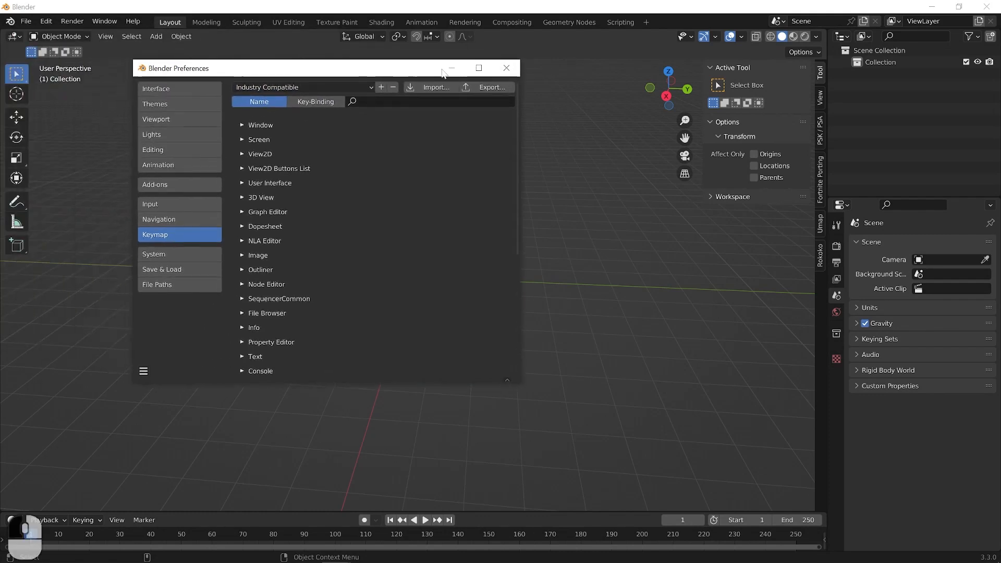
click(506, 68)
alt+drag(471, 219, 426, 217)
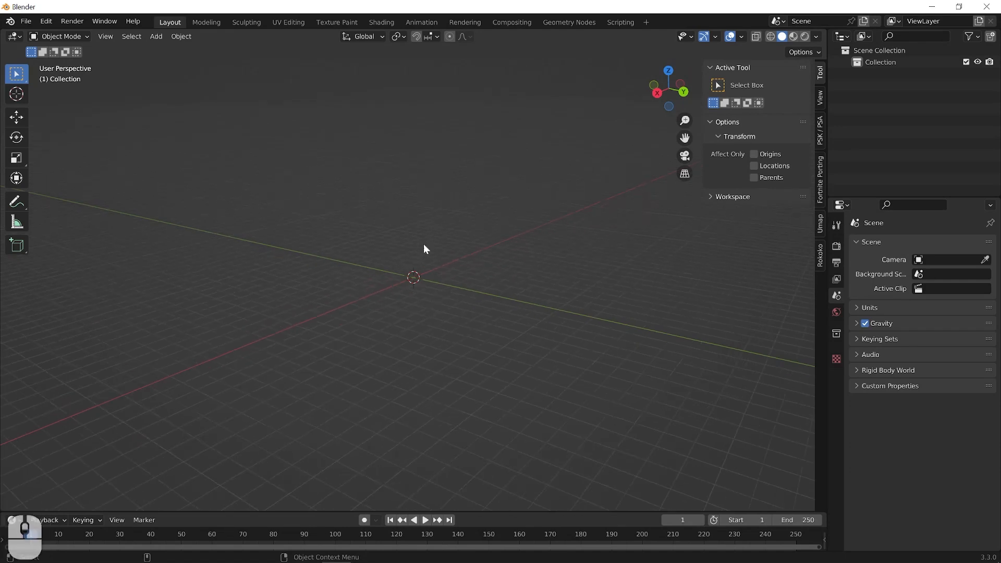
Import the Bucky avatar model from the Downloads folder as glTF 2.0.
alt+drag(433, 294, 341, 298)
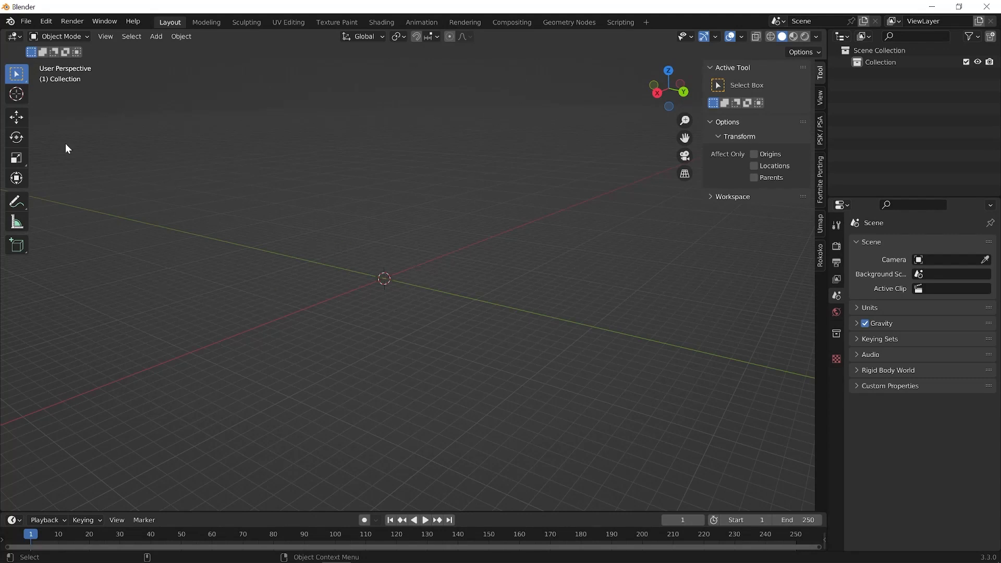
click(28, 20)
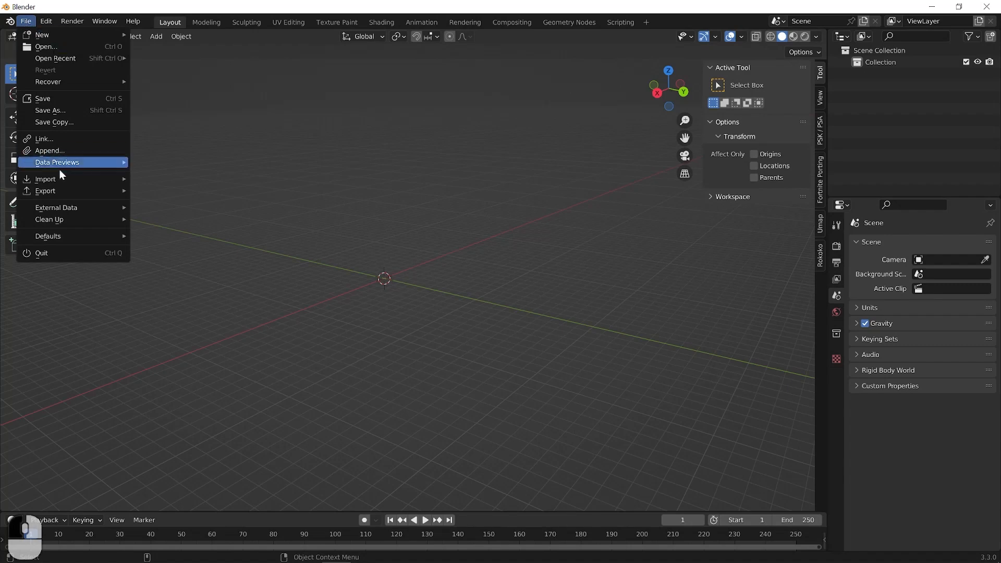
mouse_move(68, 178)
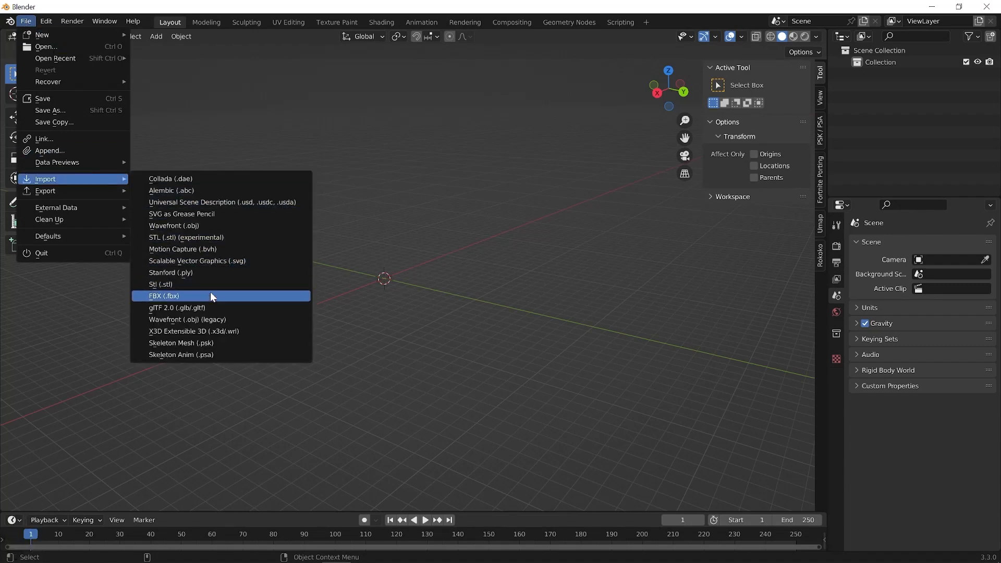
click(210, 308)
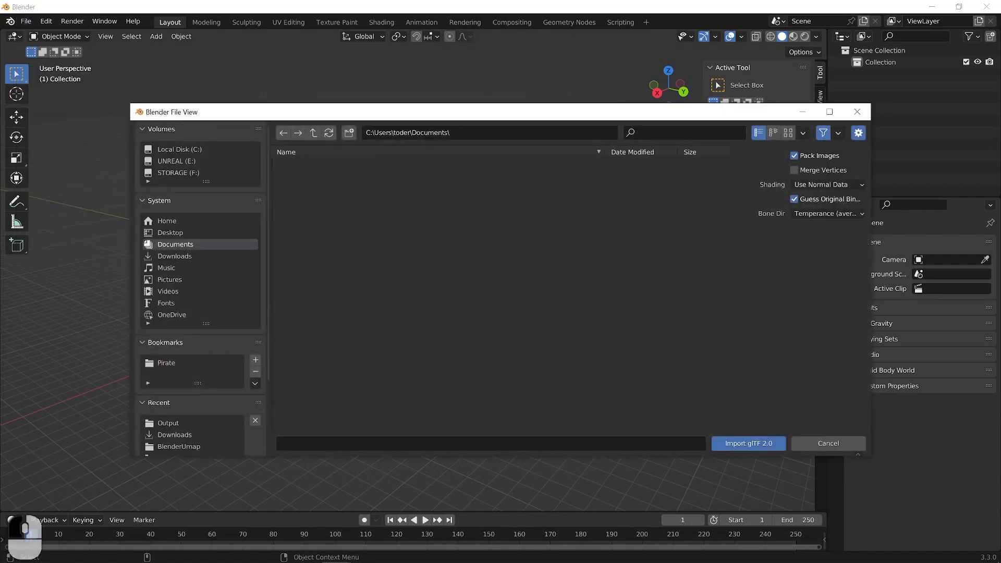
click(173, 255)
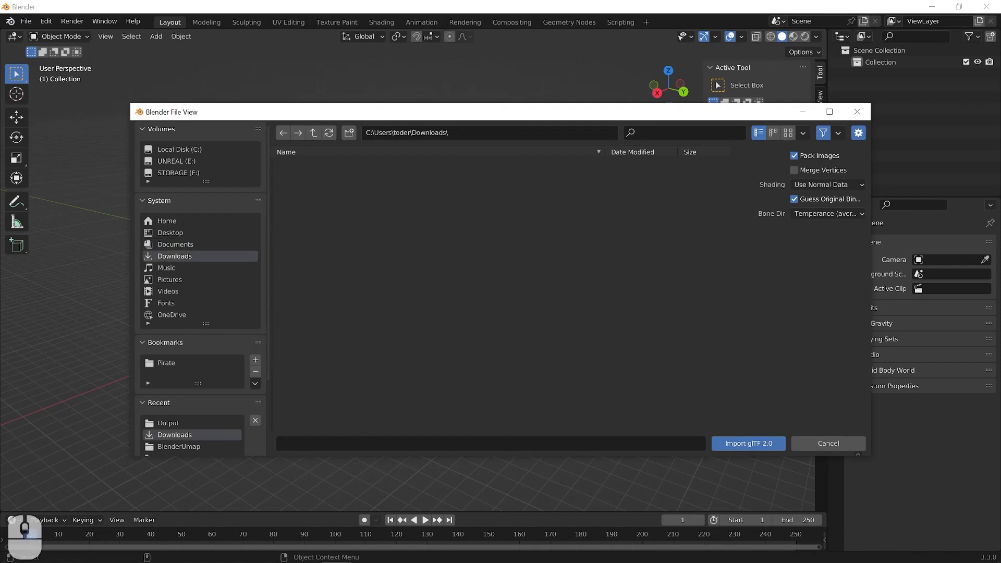
click(754, 443)
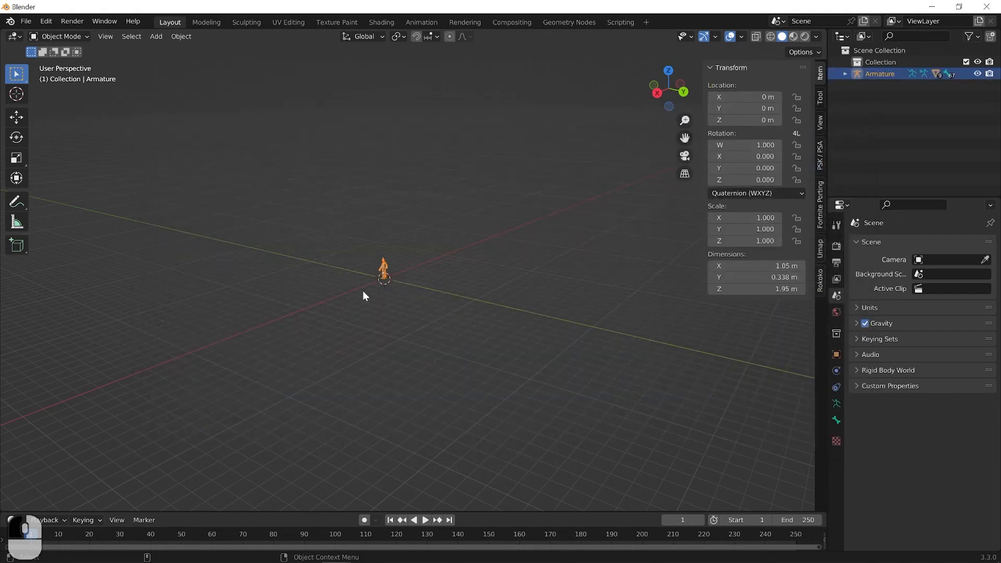
Frame the imported avatar from the front and display it with Material Preview shading.
click(363, 291)
key(f)
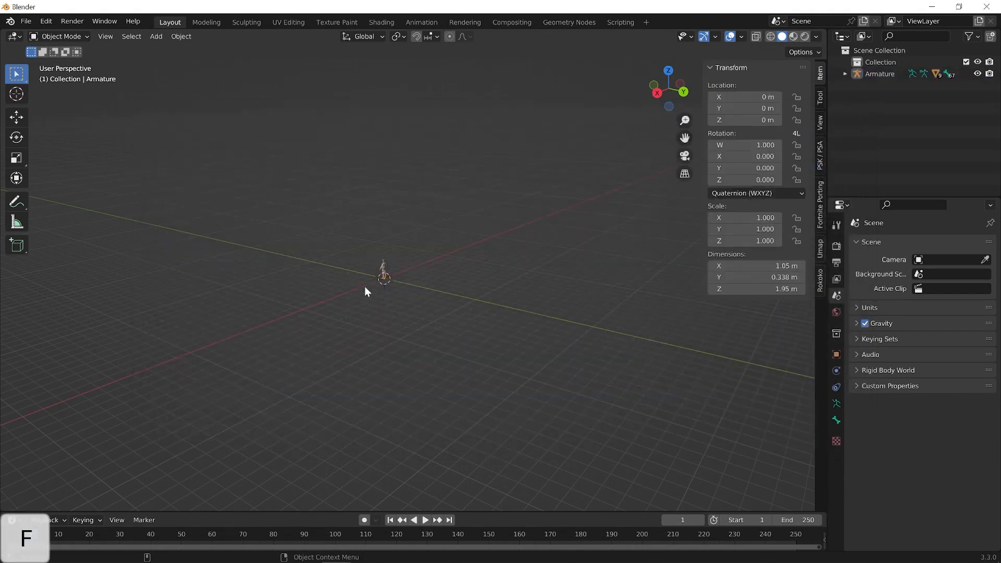
click(384, 268)
key(f)
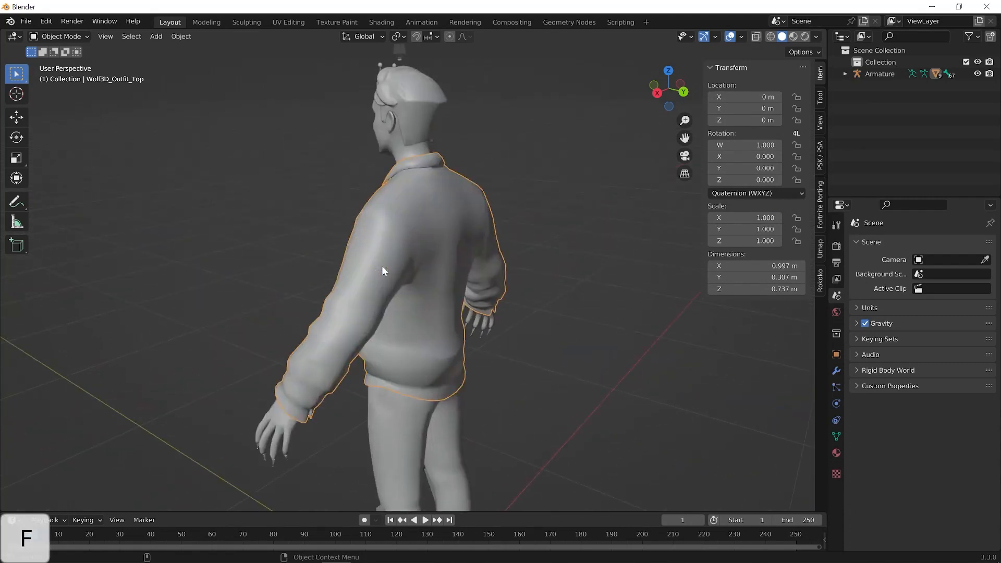
key(space)
alt+middle_drag(280, 352, 459, 357)
scroll(459, 356, down, 3)
alt+middle_drag(442, 393, 431, 319)
scroll(431, 318, up, 1)
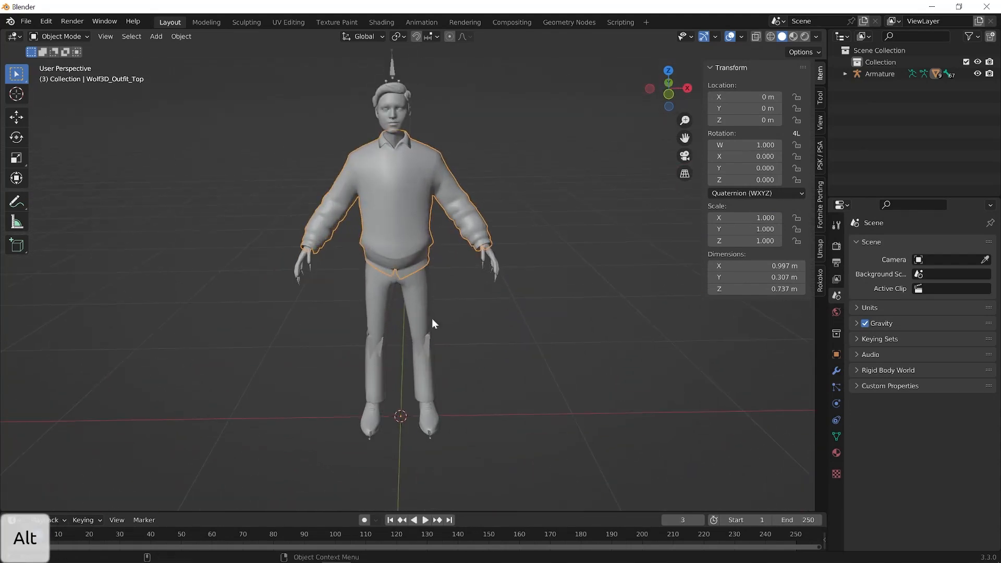
click(794, 37)
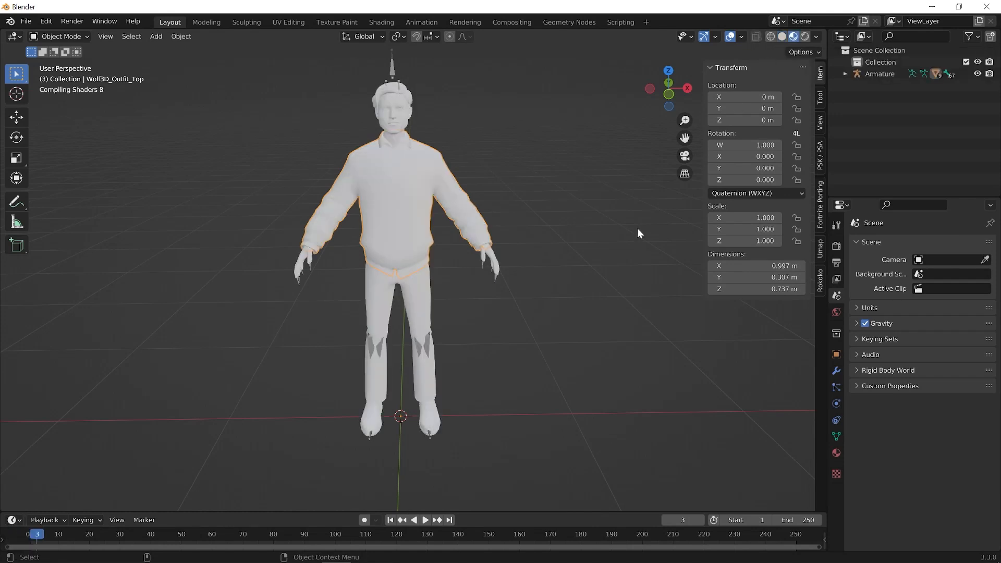
alt+drag(562, 350, 524, 344)
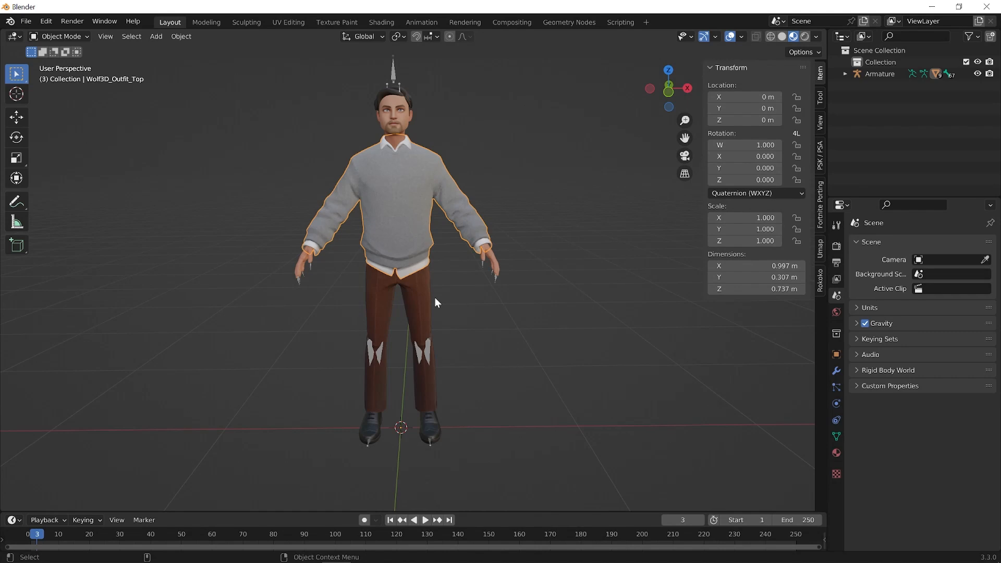
Switch to Unreal Engine, open the Plugins window and dock it beside Project Settings.
mouse_move(531, 561)
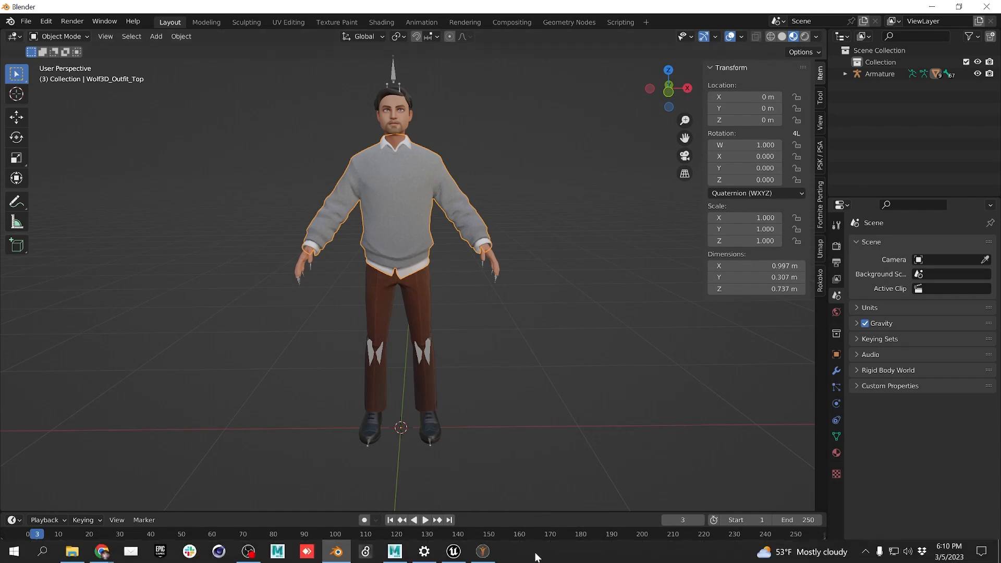
click(455, 554)
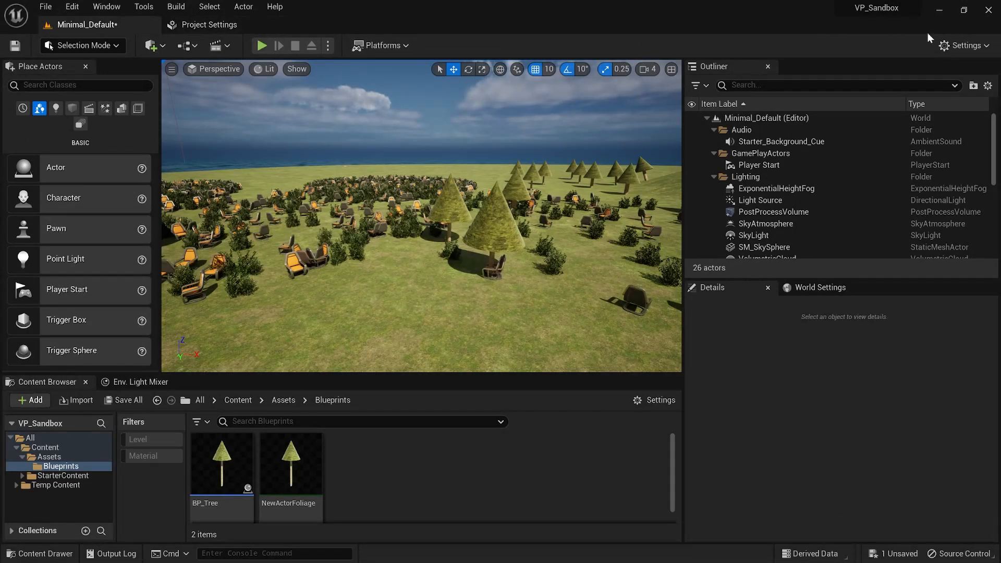
click(964, 46)
click(902, 104)
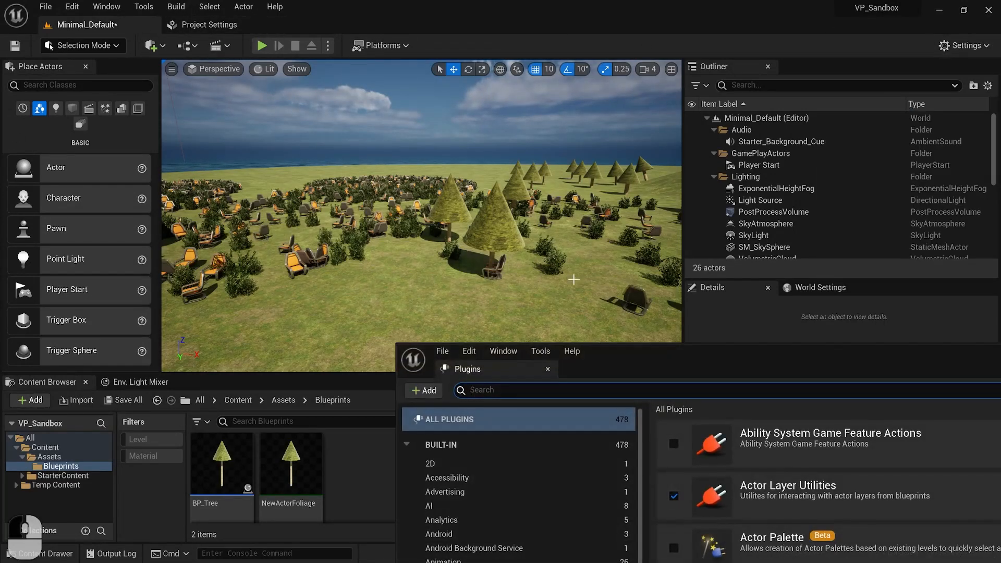
drag(505, 369, 313, 26)
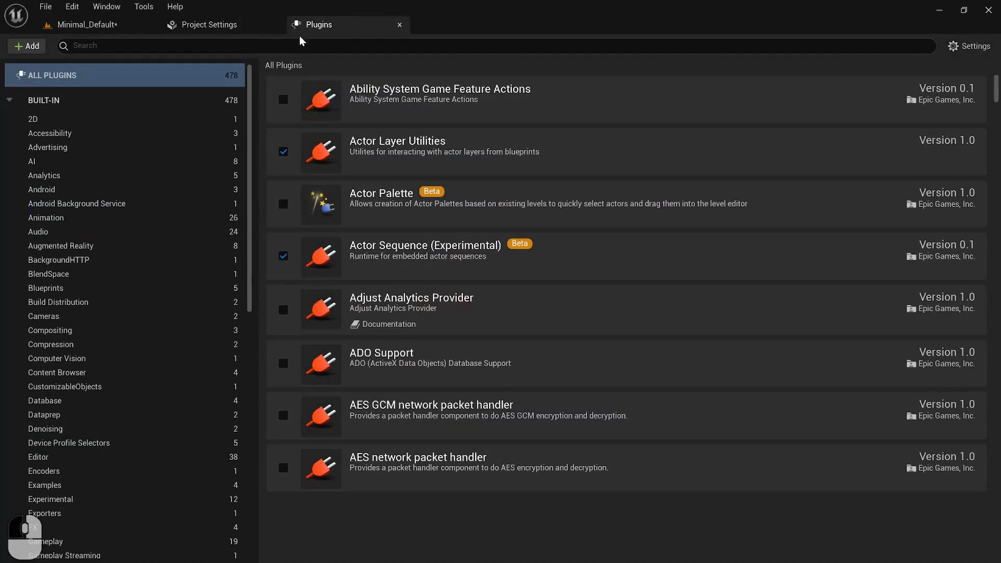
click(324, 48)
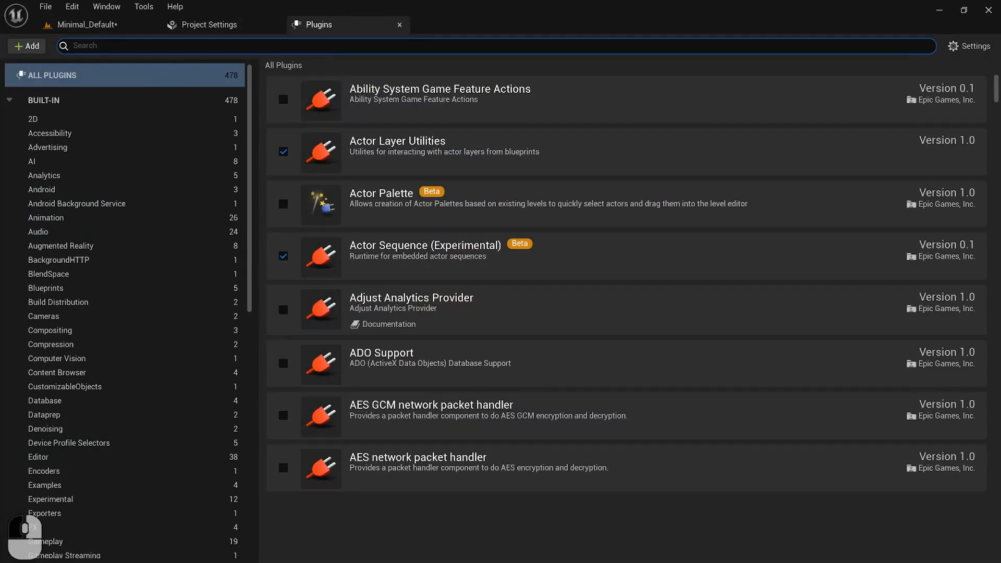
text(glb)
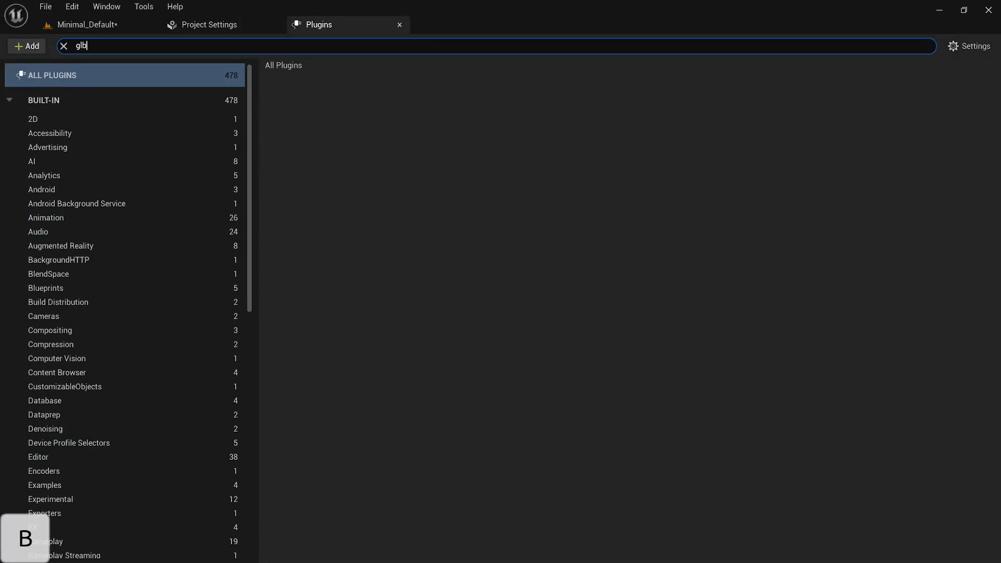
key(BackSpace)
key(BackSpace)
key(BackSpace)
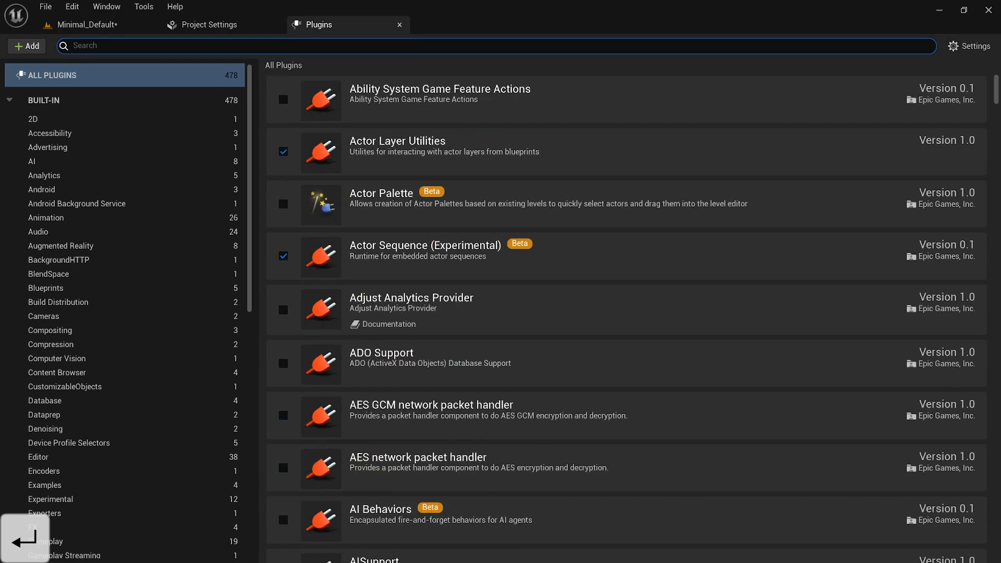
Search all plugins for gl to check whether the glTF Importer is enabled.
click(61, 73)
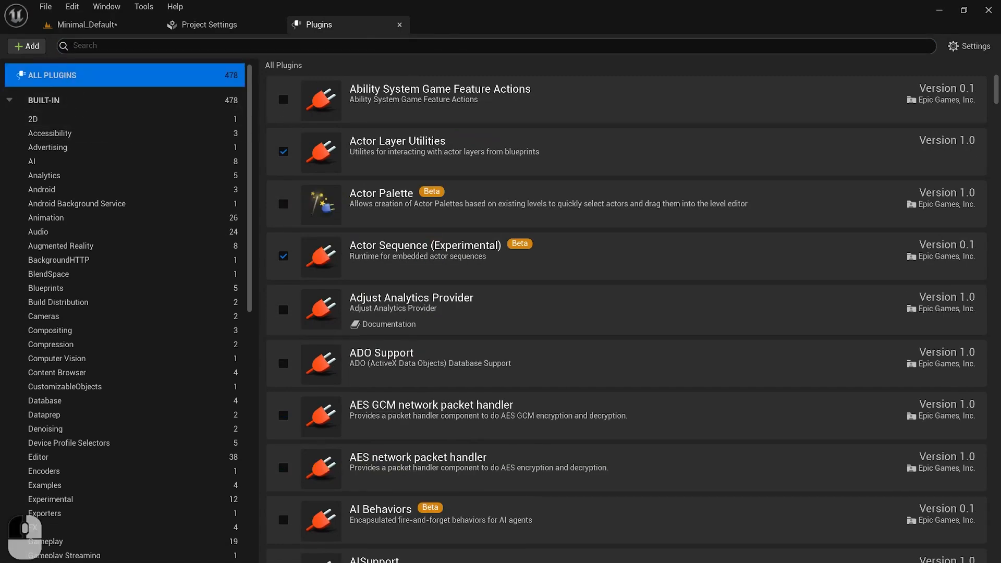
click(130, 45)
text(gl)
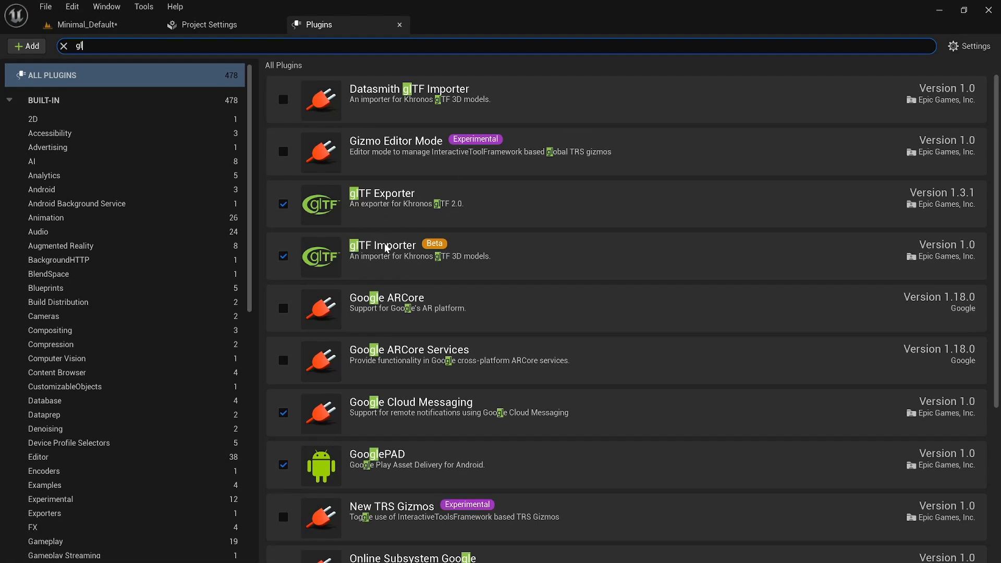
Return to the Minimal_Default level and create a folder named SkeletalMeshes inside Content > Assets.
click(86, 25)
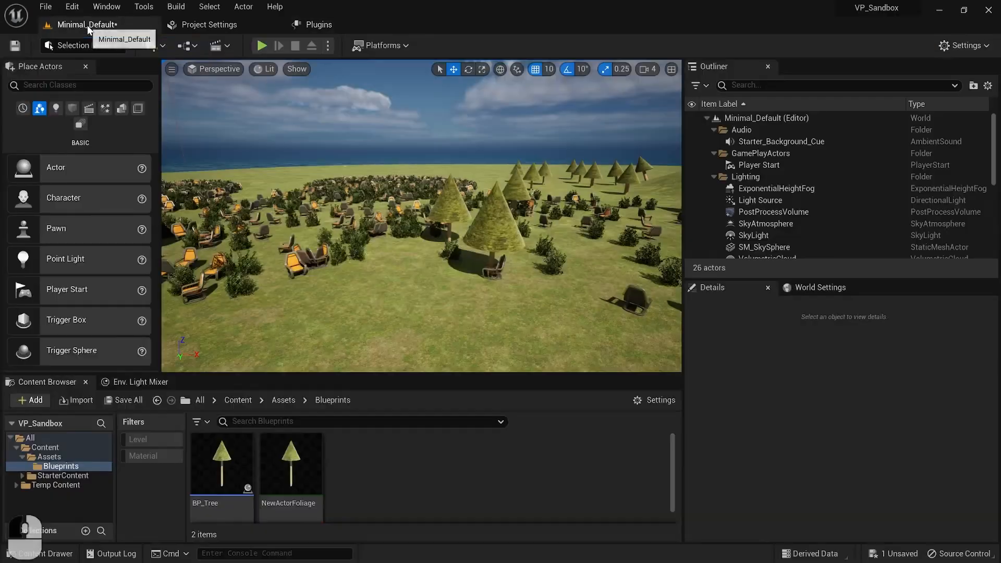
click(282, 400)
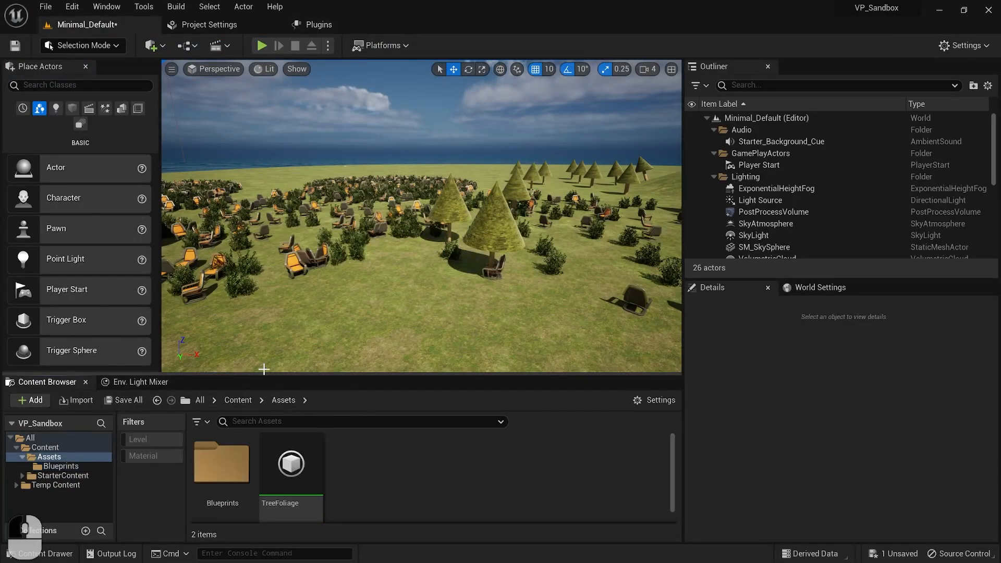
click(52, 449)
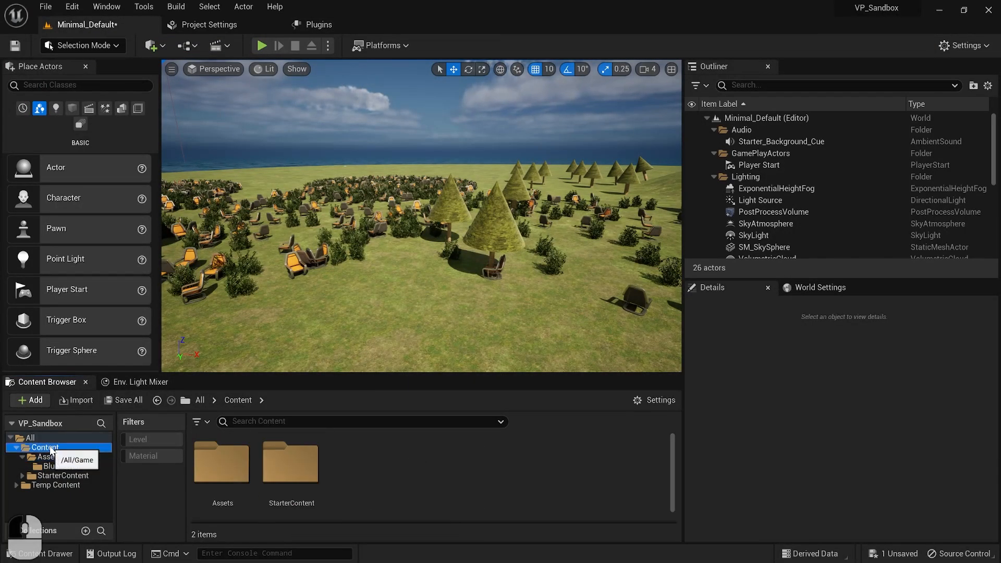
click(234, 468)
double_click(234, 468)
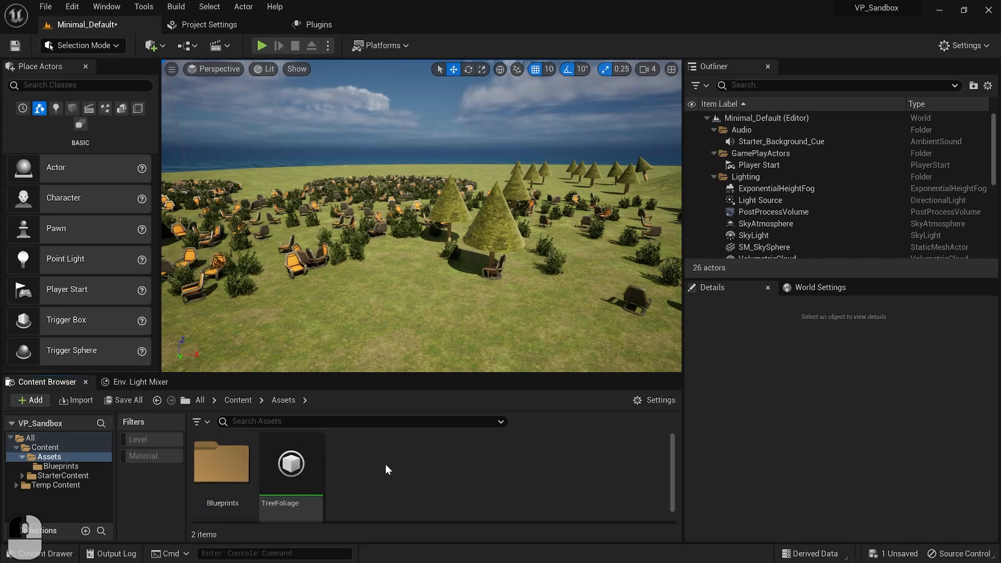
right_click(387, 468)
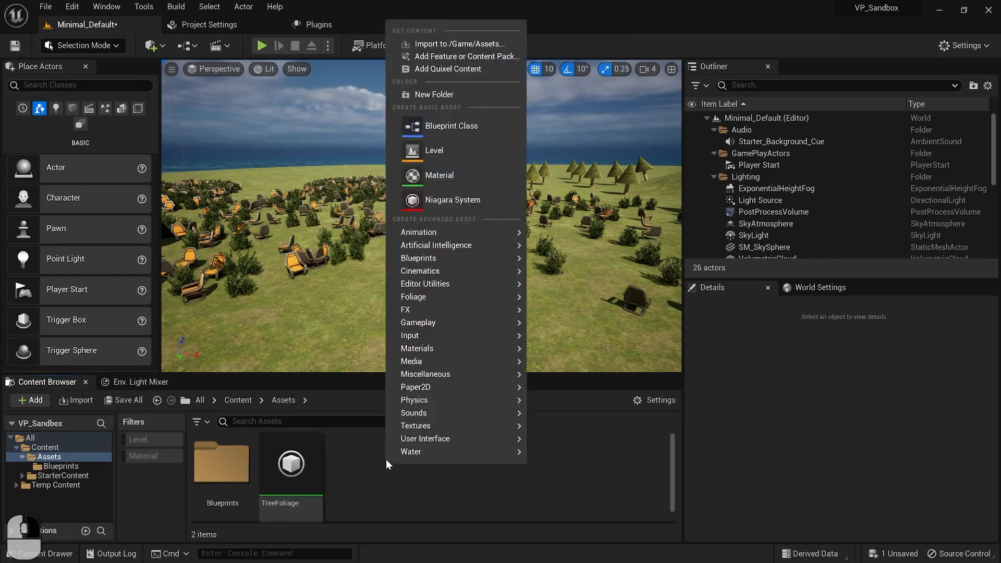
click(434, 94)
text(S)
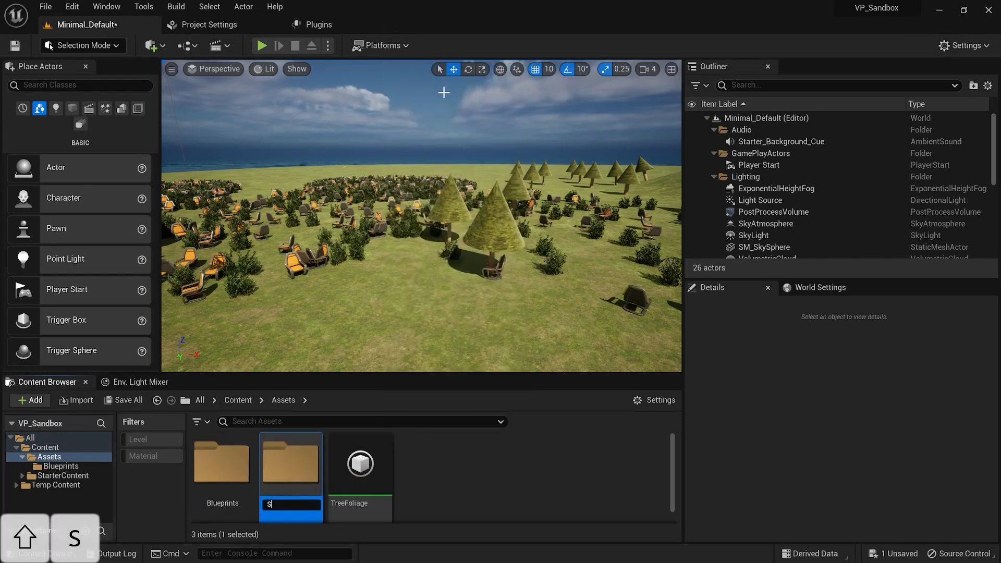
text(keletalMe)
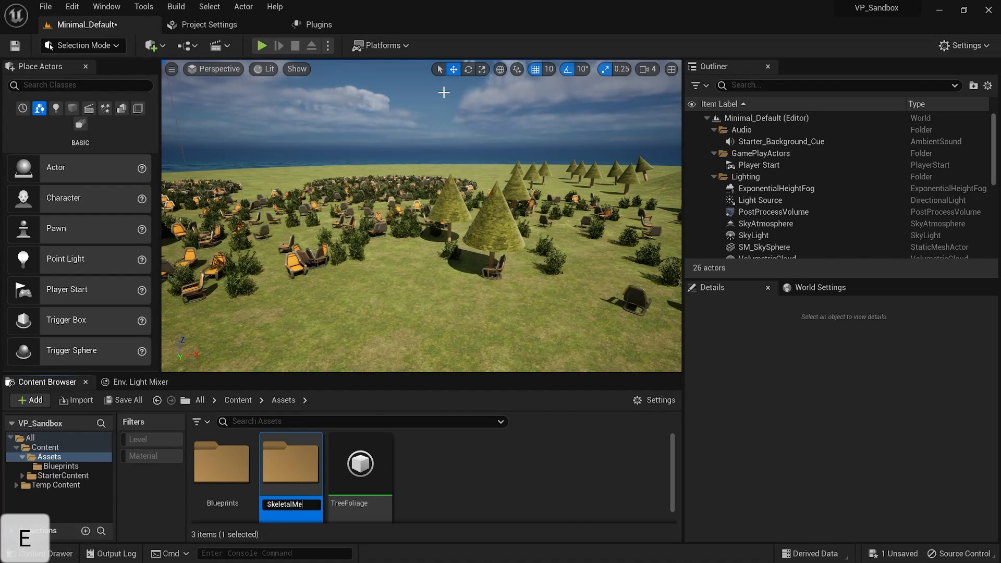
text(shes)
key(Return)
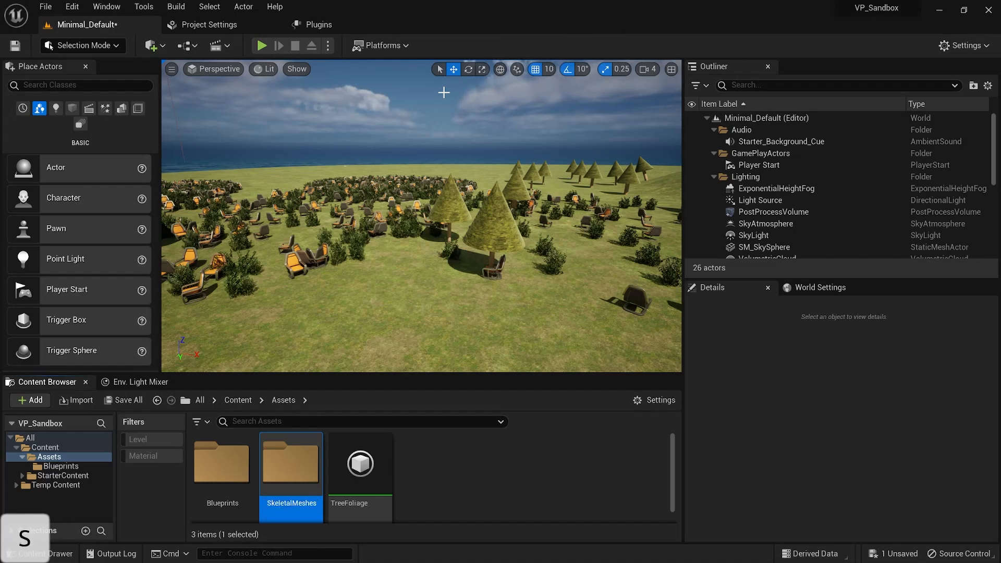
Create a subfolder named Bucky inside the SkeletalMeshes folder.
click(296, 466)
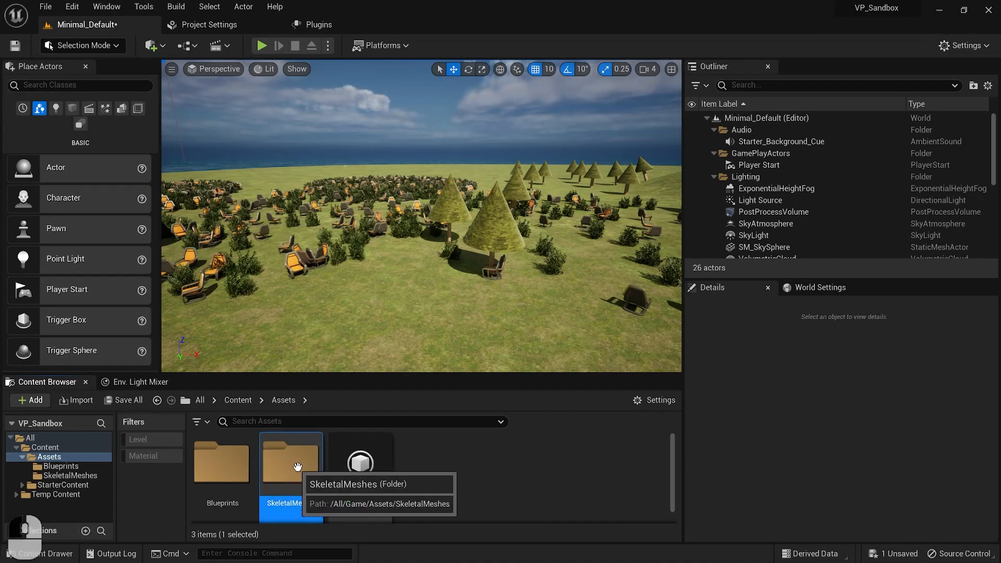
double_click(313, 470)
right_click(302, 471)
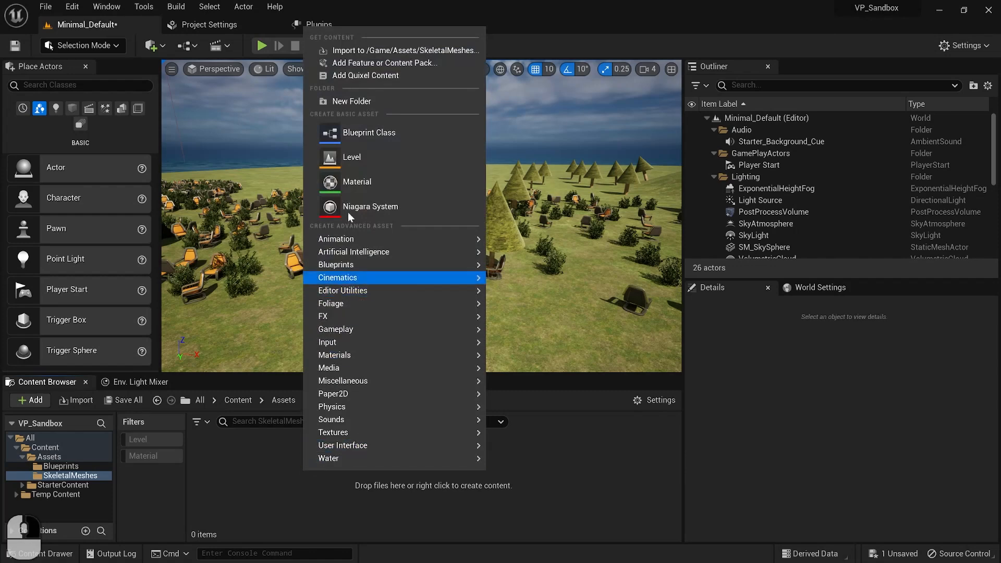
click(360, 102)
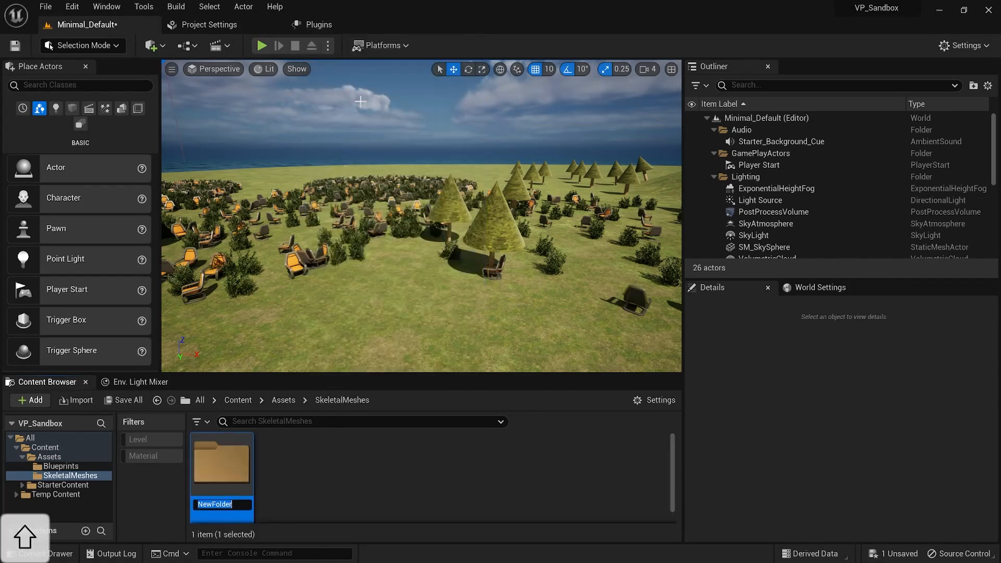
text(Bucky)
key(Return)
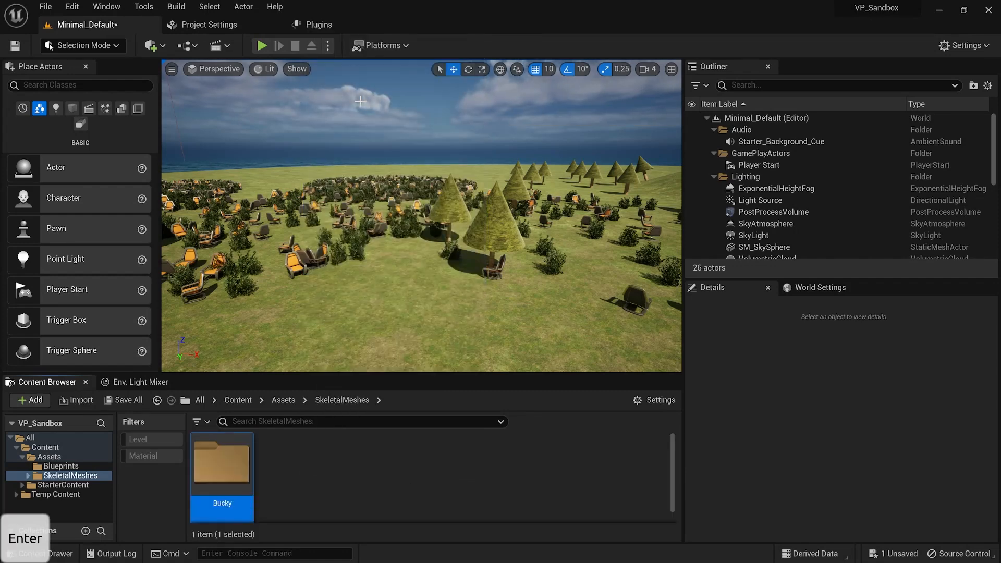
Create a subfolder named Materials inside the Bucky folder.
double_click(242, 456)
right_click(241, 455)
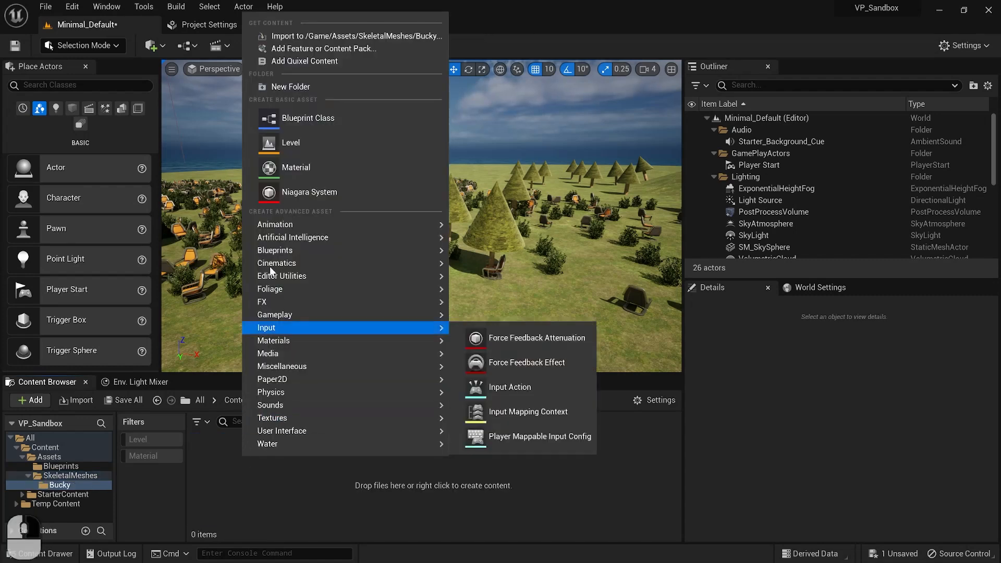
click(307, 90)
text(Ma)
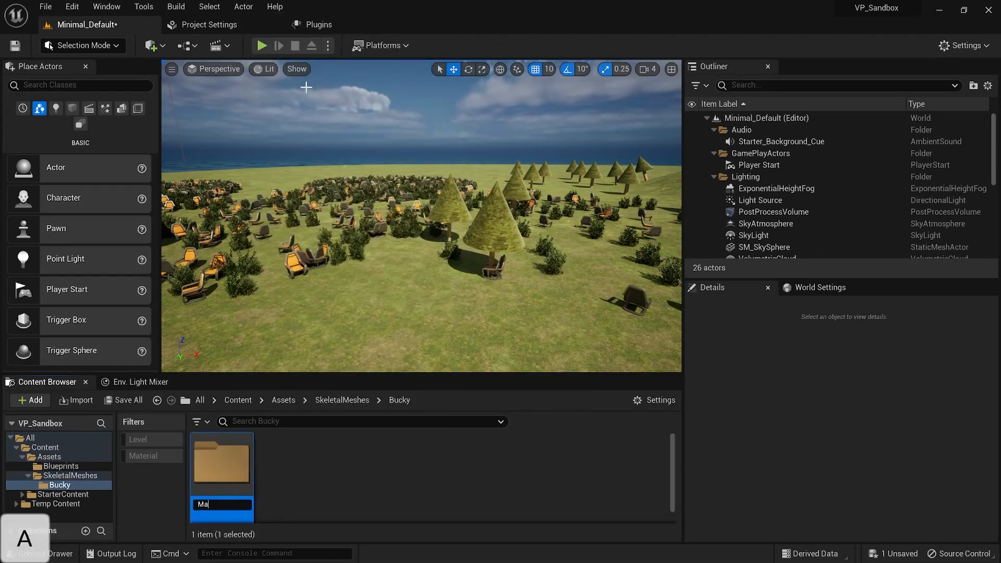
text(terials)
key(Return)
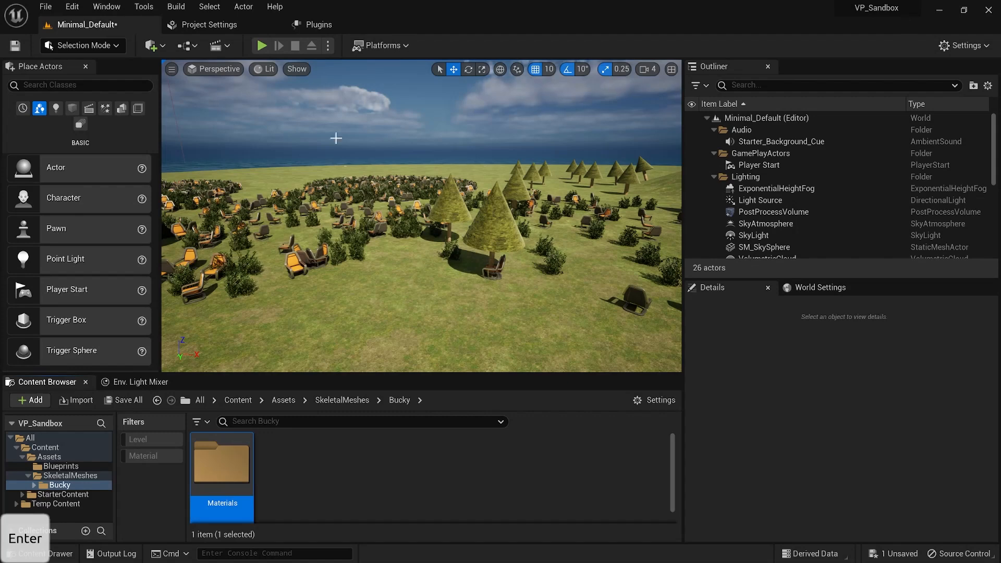
Start importing Bucky.glb into the Materials folder and examine the mesh, morph target, animation, material and texture import options.
double_click(236, 441)
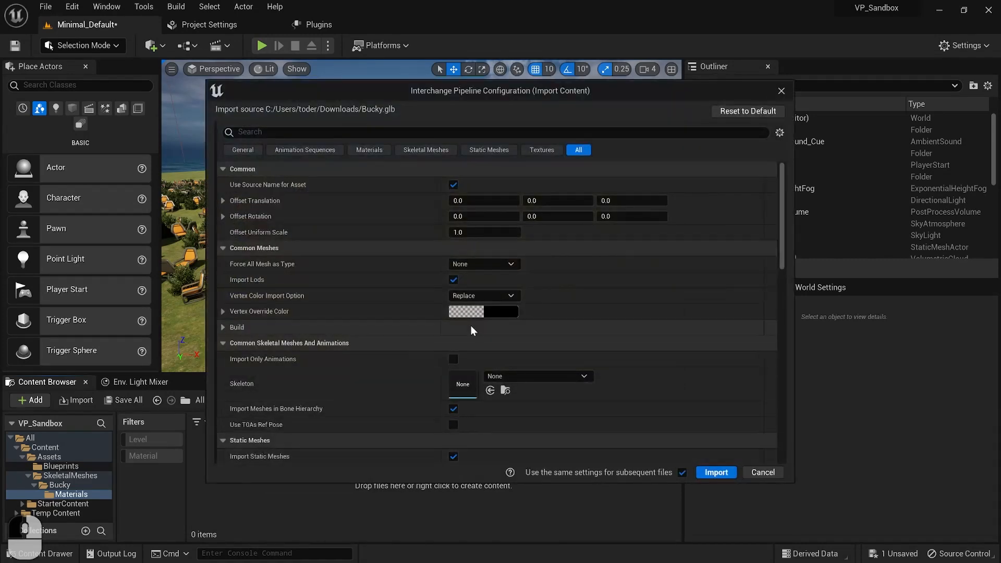
scroll(341, 306, down, 5)
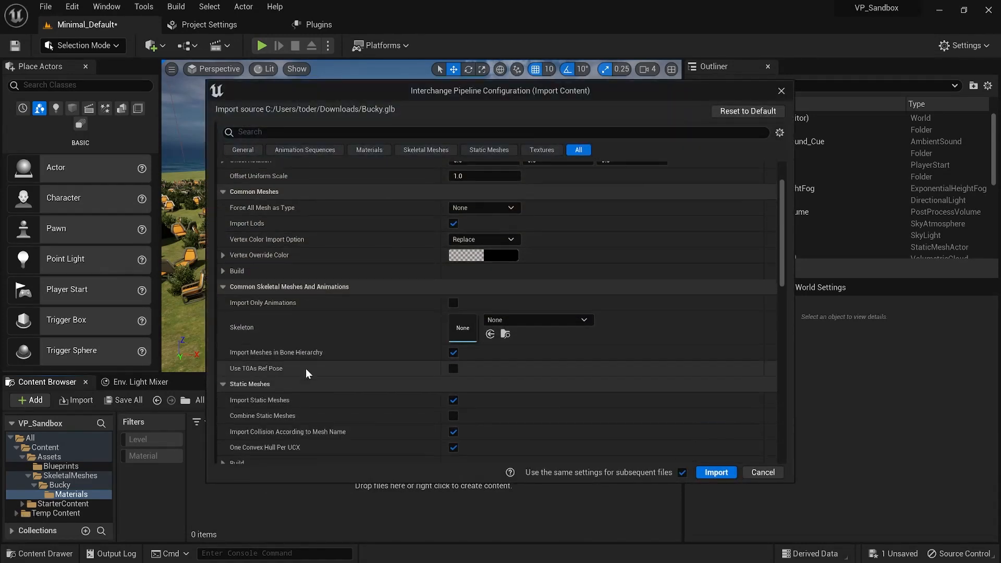
scroll(261, 368, down, 2)
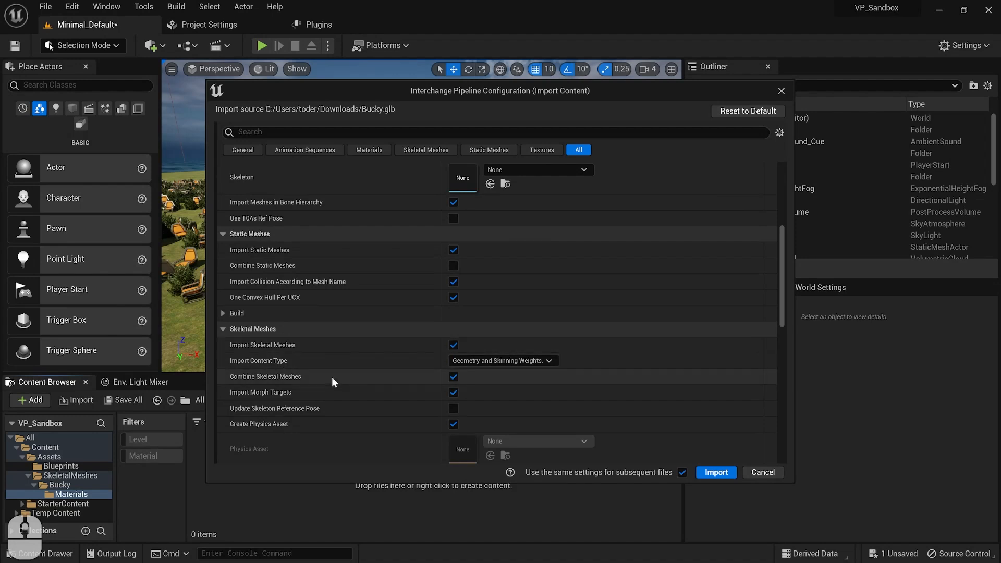
scroll(311, 411, down, 4)
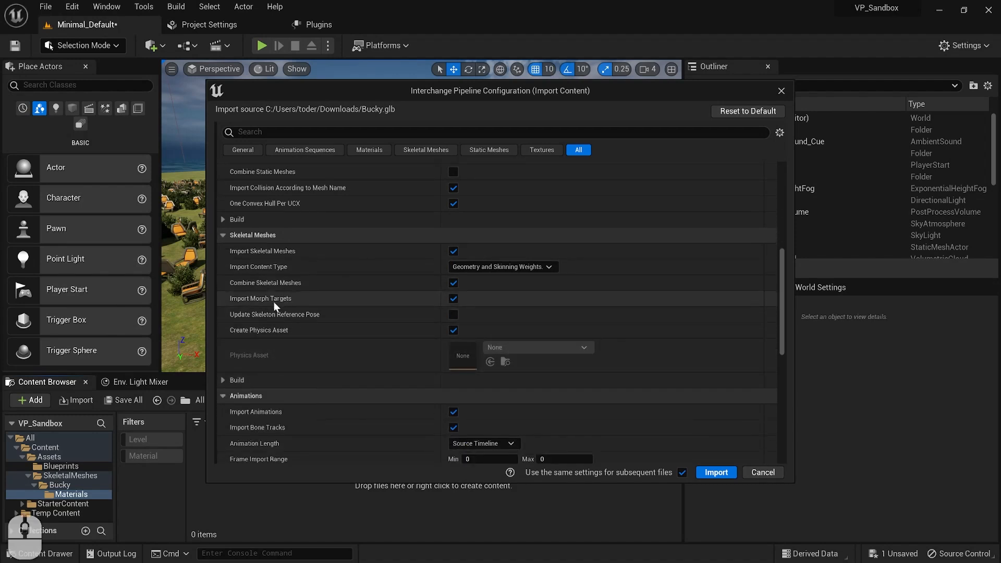
mouse_move(286, 301)
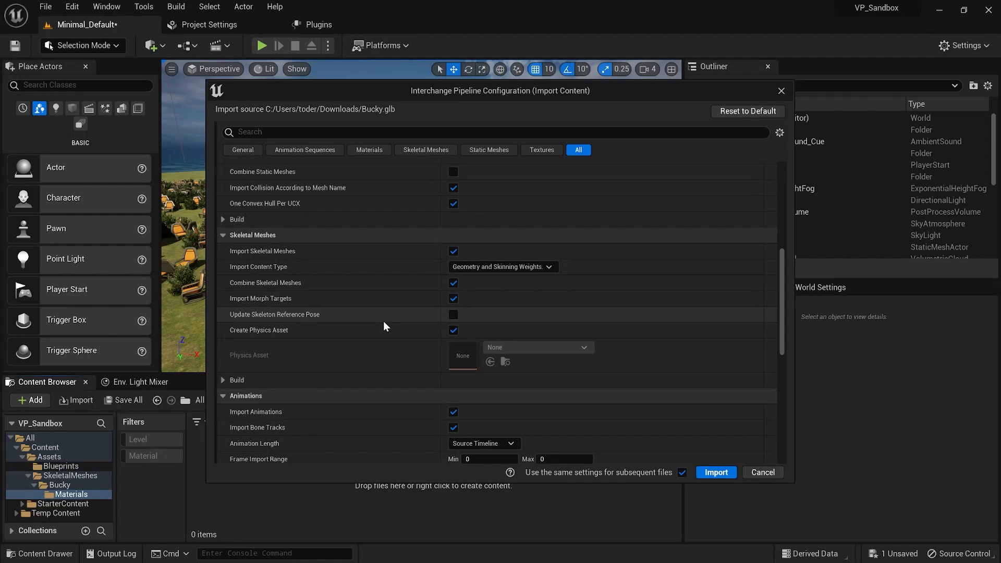
scroll(383, 321, up, 8)
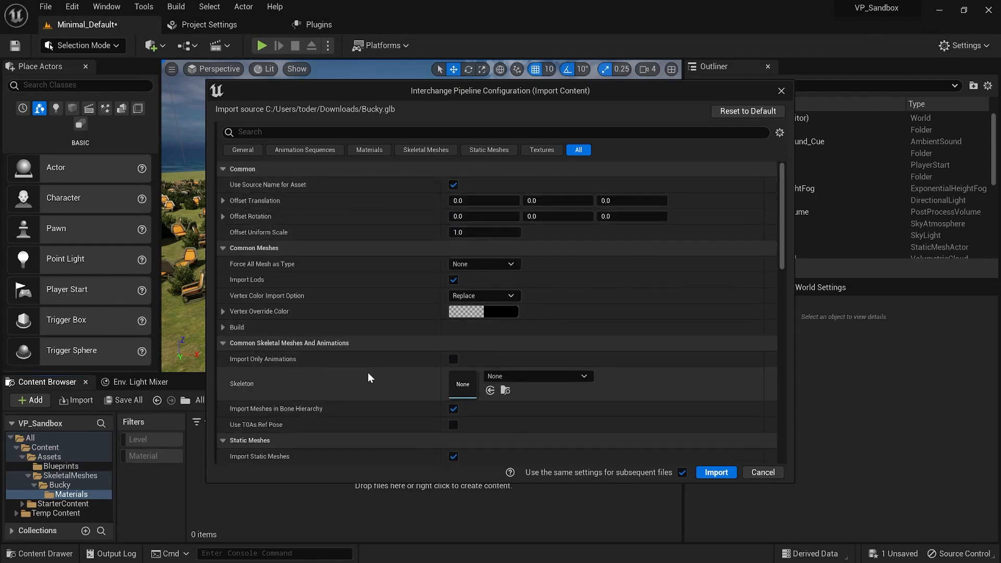
scroll(367, 373, down, 6)
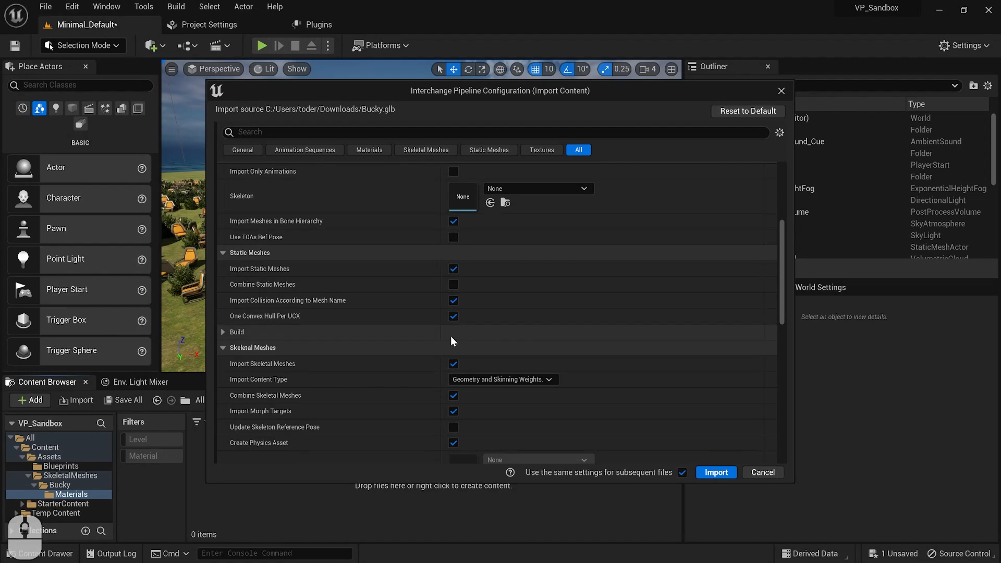
scroll(456, 406, down, 3)
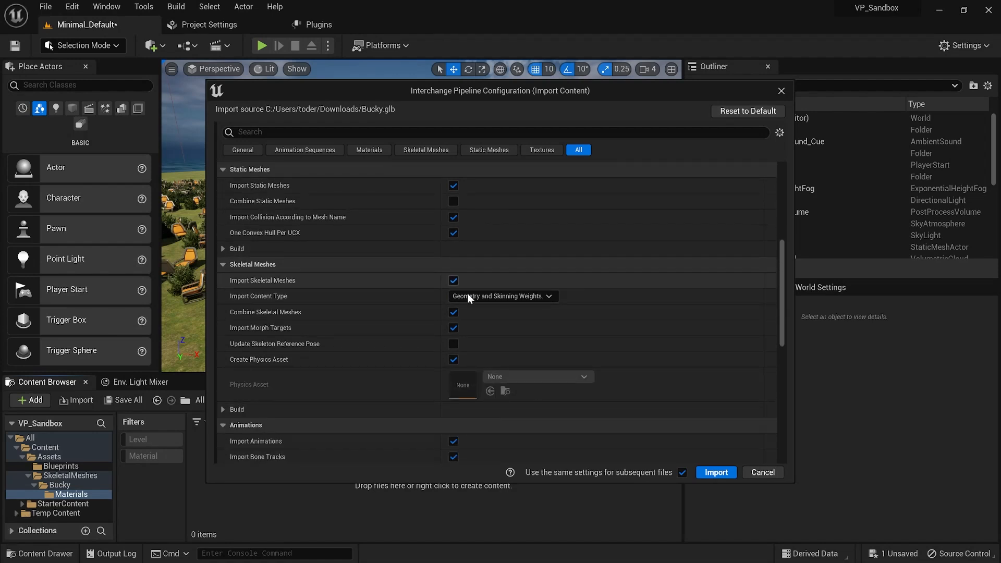
scroll(410, 354, down, 9)
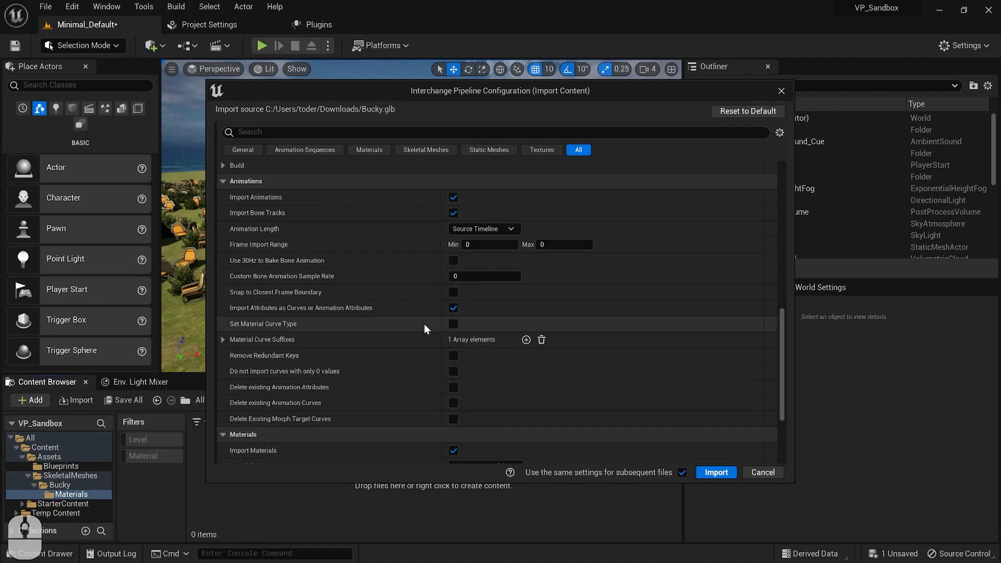
scroll(424, 324, down, 6)
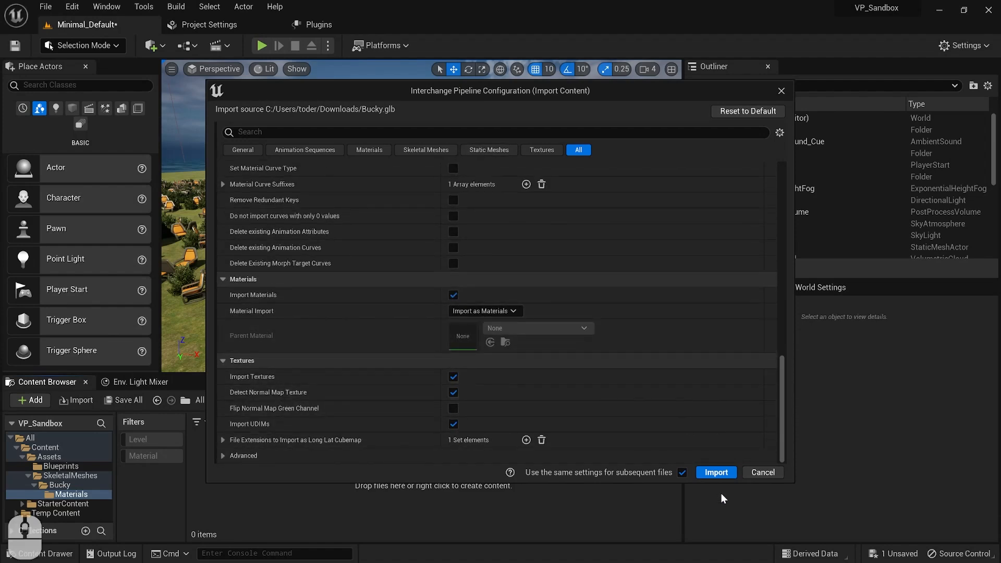
Try to import Bucky.glb with the default pipeline settings, and dismiss the error message and the crash reporter.
click(712, 467)
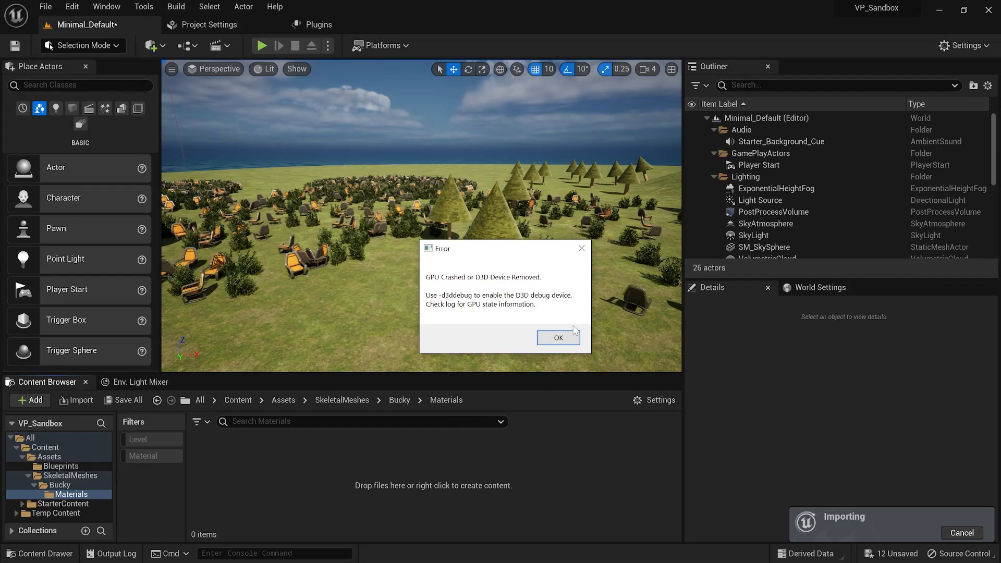
click(564, 336)
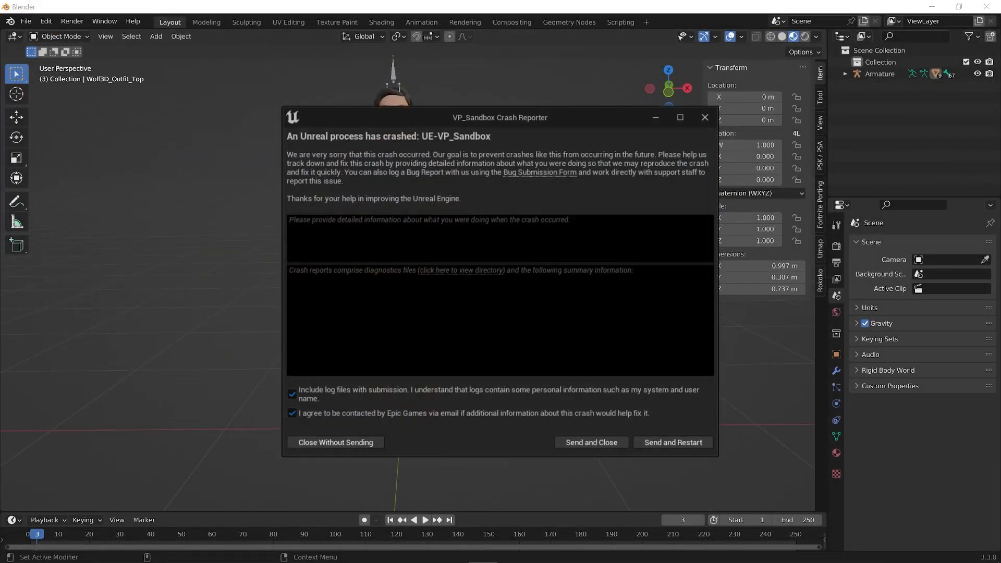
click(709, 118)
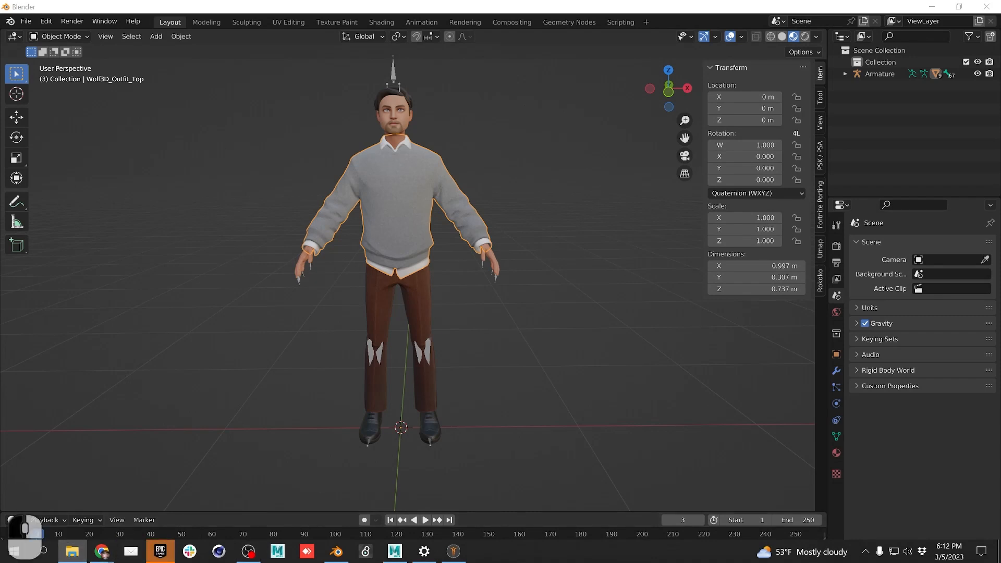
Reopen the VP_Sandbox project, restoring the Minimal_Default map from its auto-save, and close the Message Log.
key(ctrl+n)
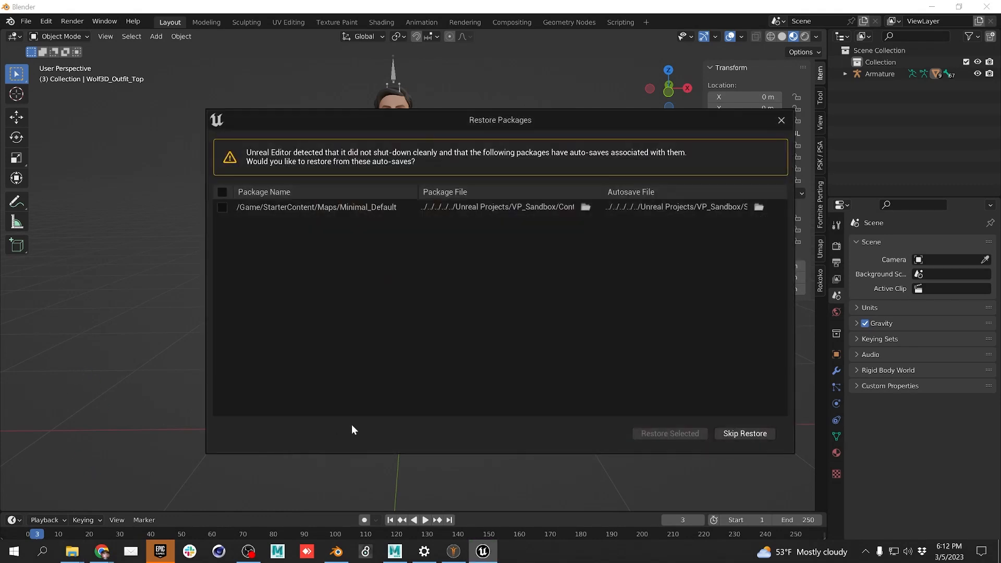
click(383, 208)
click(222, 208)
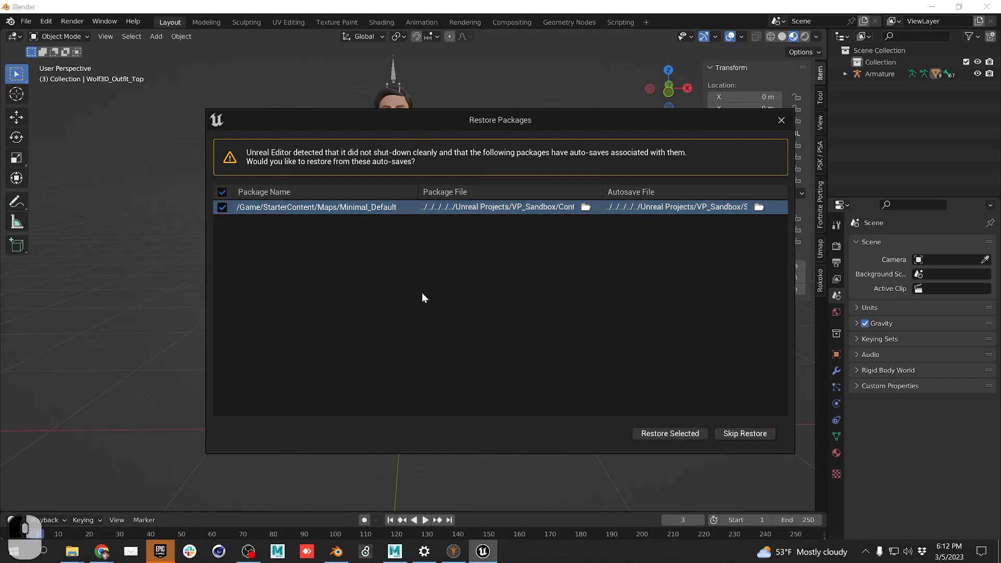
click(671, 435)
click(632, 312)
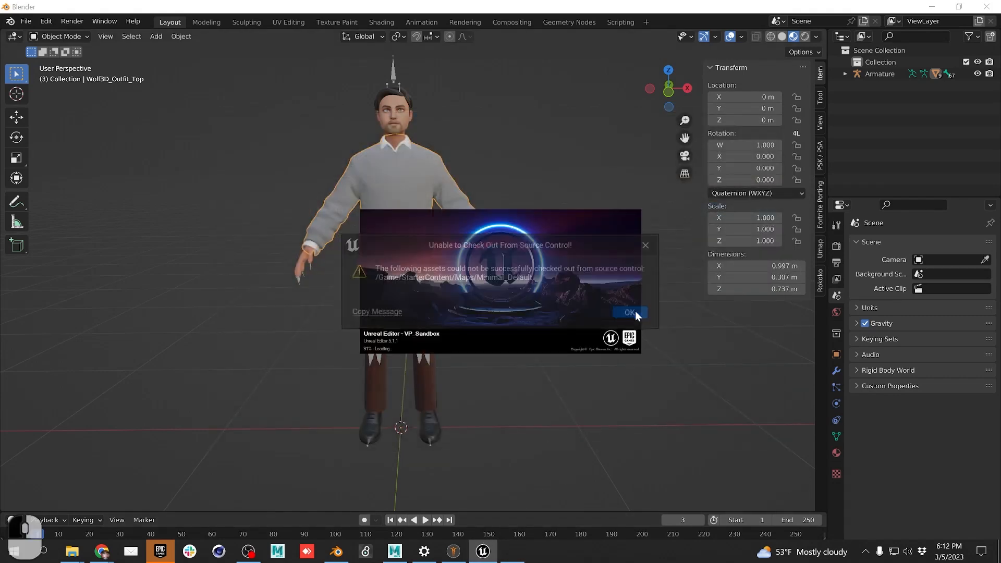
click(483, 551)
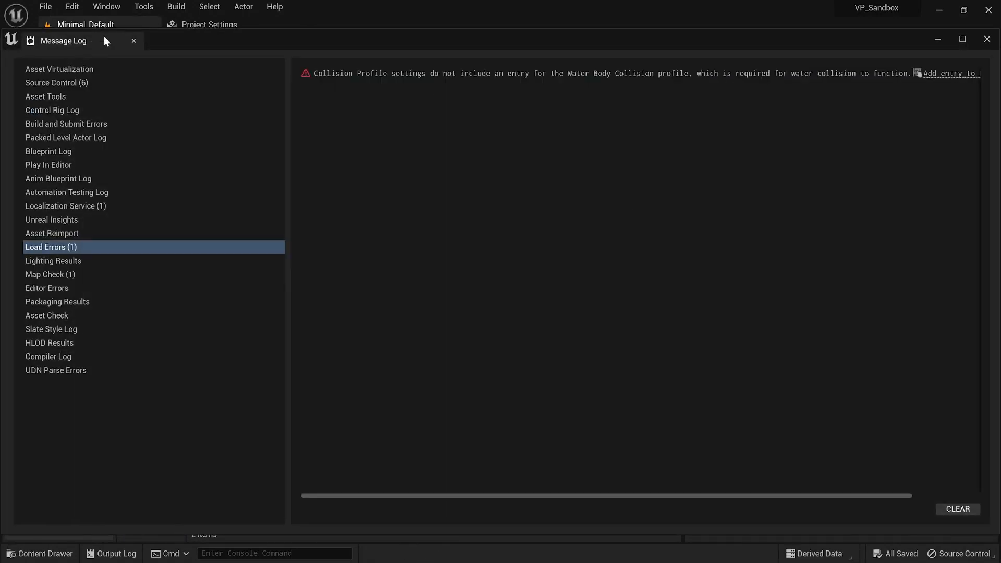
click(134, 41)
Import Bucky.glb into Assets > SkeletalMeshes > Bucky > Materials with the default pipeline settings and close the import results.
right_drag(560, 276, 447, 247)
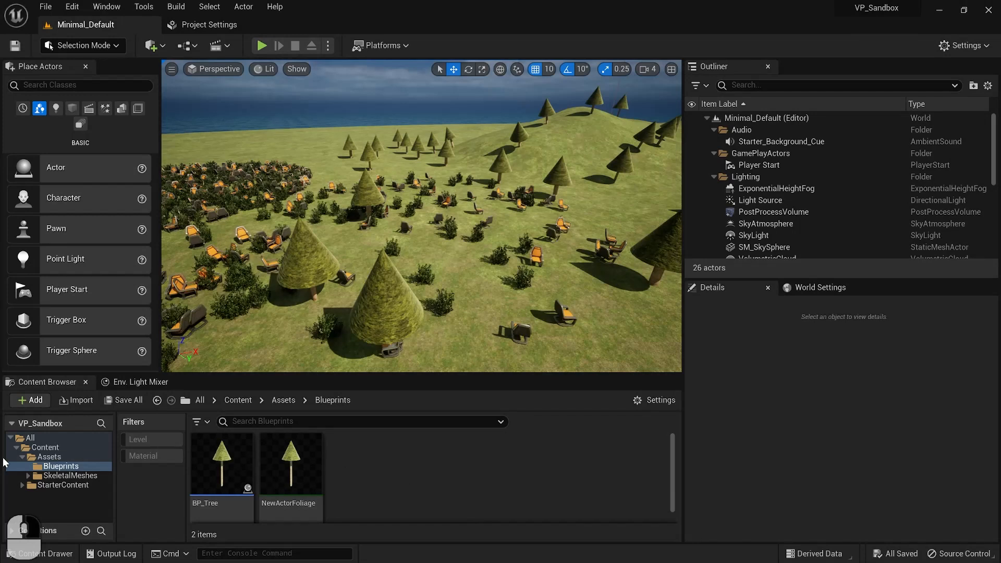
click(70, 476)
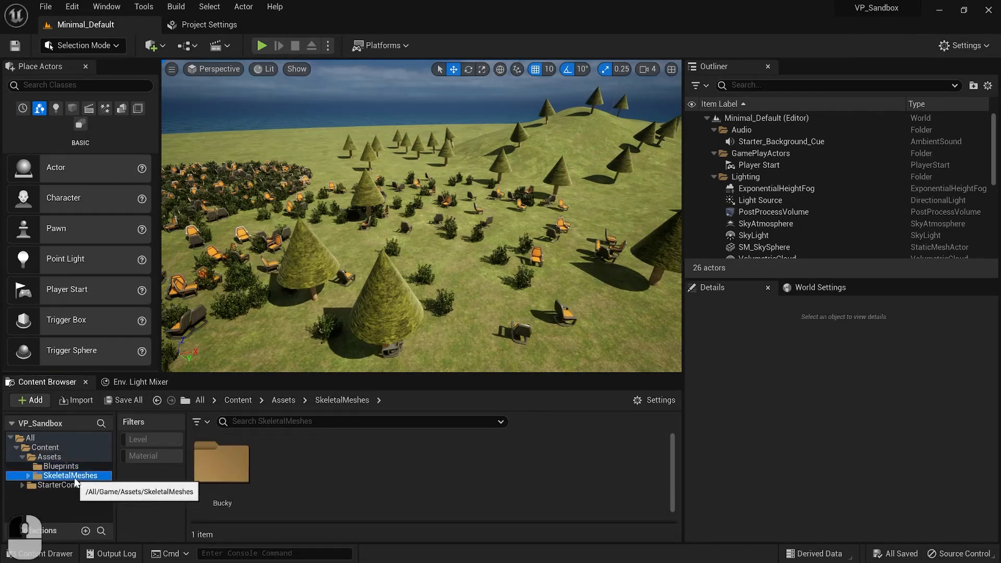
double_click(221, 464)
double_click(225, 467)
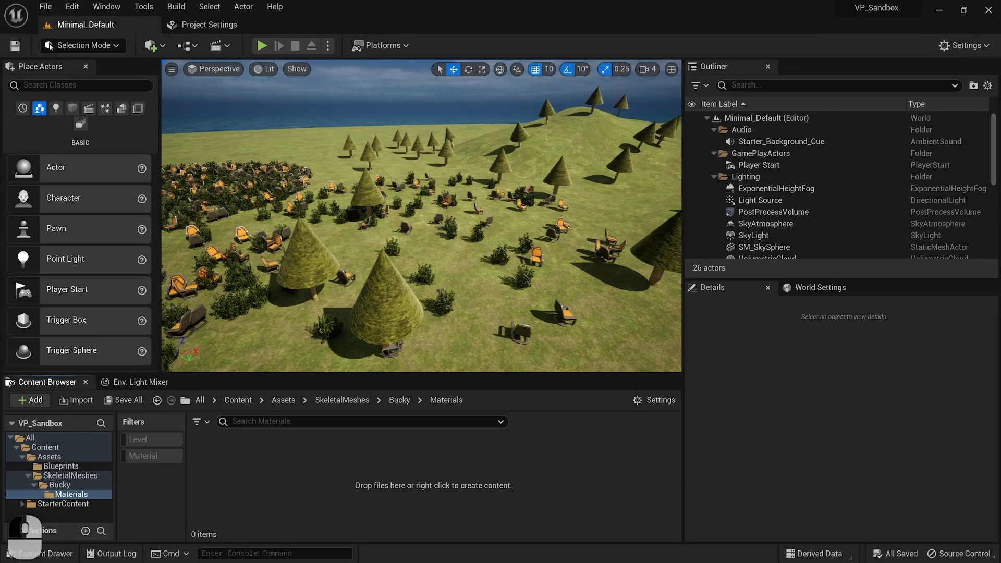
drag(609, 422, 306, 448)
click(720, 474)
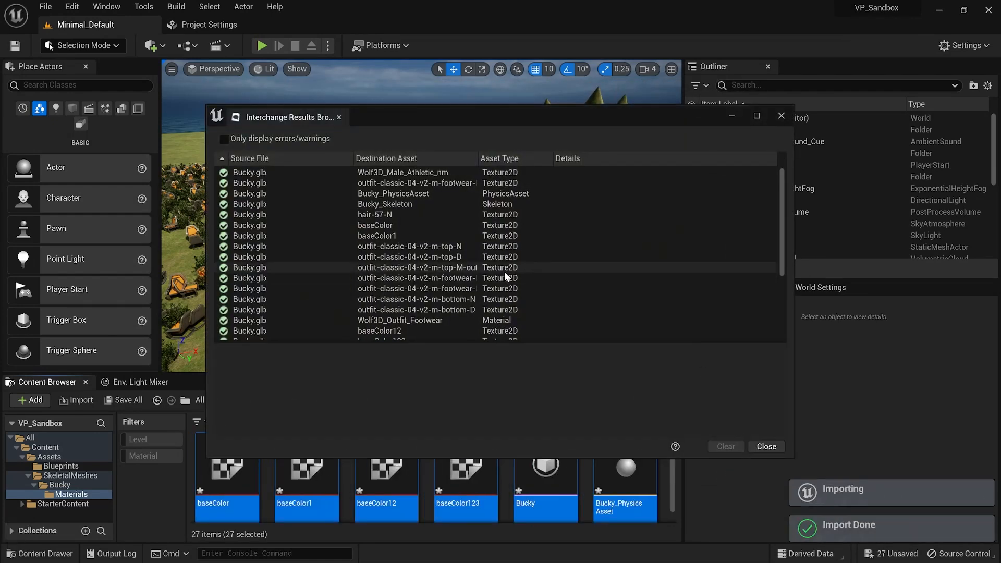
scroll(505, 271, down, 6)
click(767, 447)
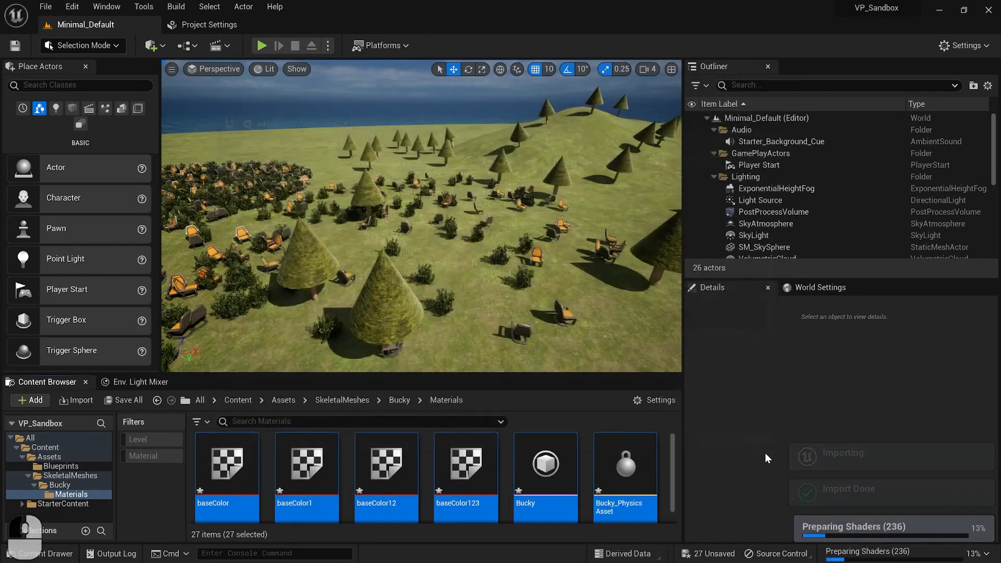
Enlarge the Content Browser and look through the imported textures, materials, skeletal mesh and skeleton in the Materials folder.
scroll(476, 491, down, 2)
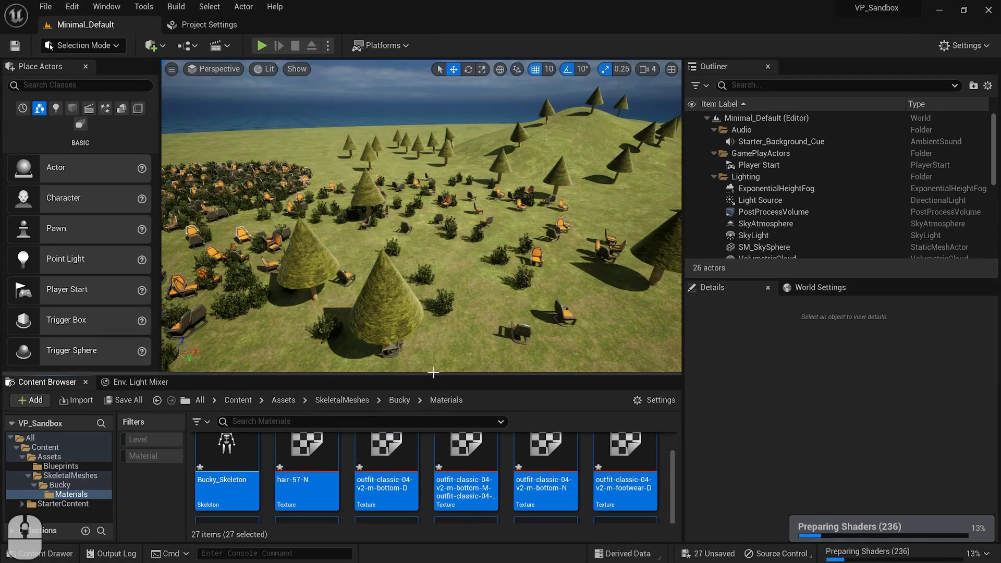
drag(429, 373, 428, 254)
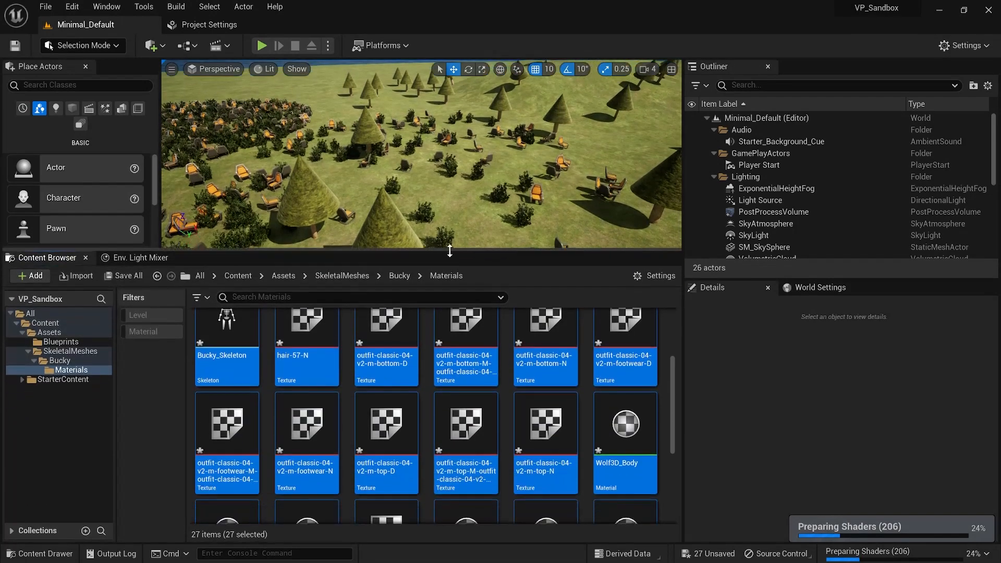
scroll(498, 450, down, 3)
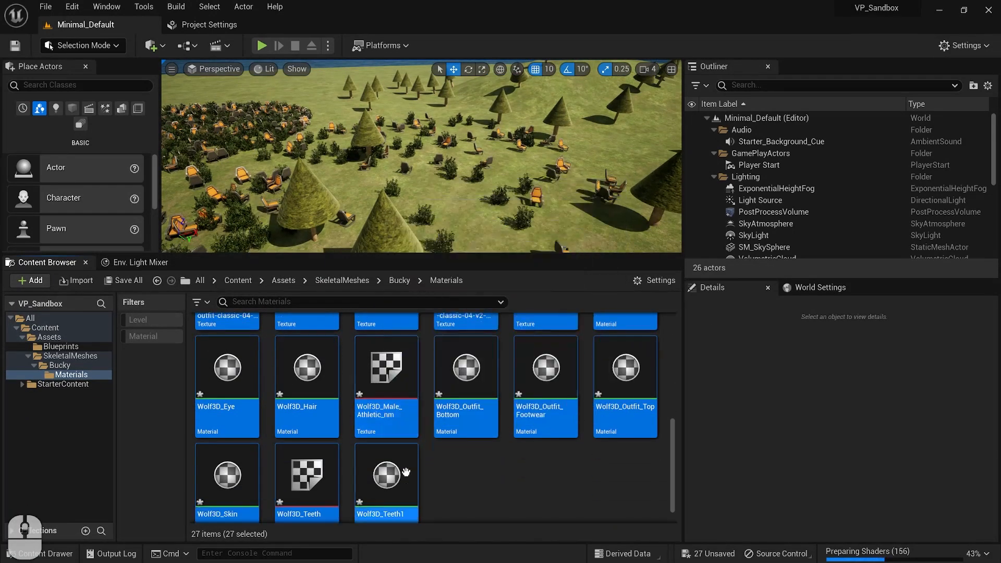
click(495, 456)
scroll(485, 469, down, 1)
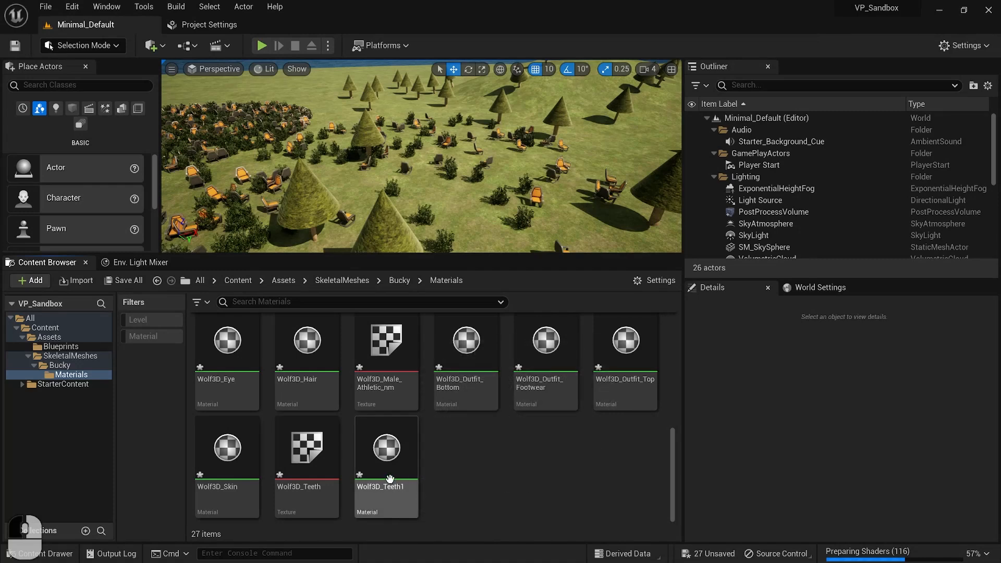
scroll(396, 485, up, 6)
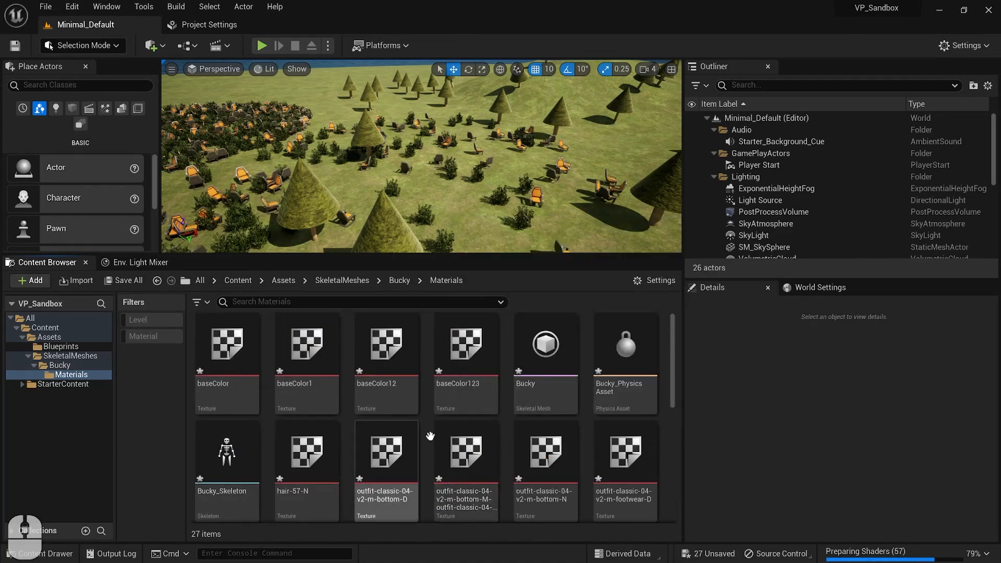
Open the Bucky skeletal mesh, check its morph target list, and close the mesh editor.
click(560, 342)
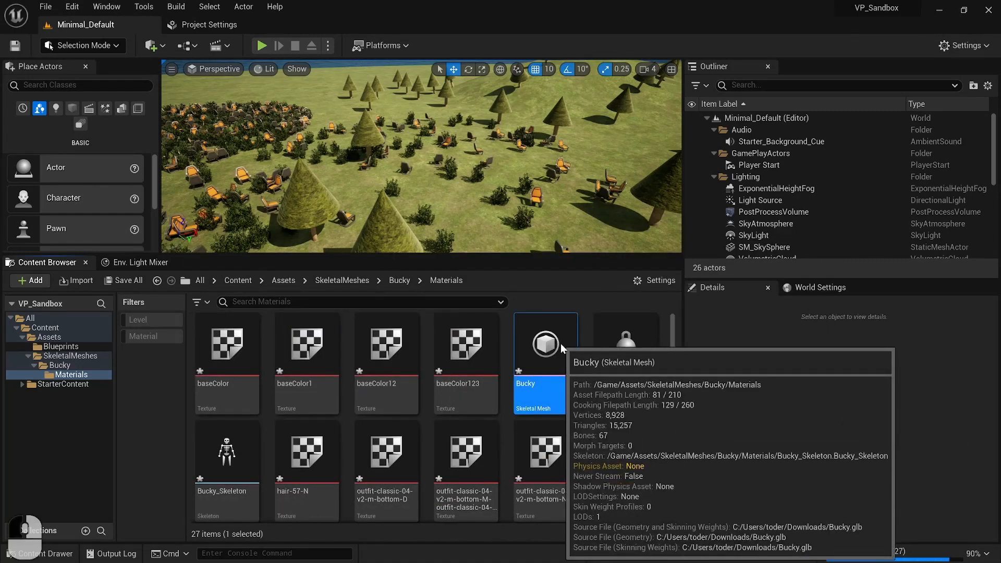
double_click(561, 348)
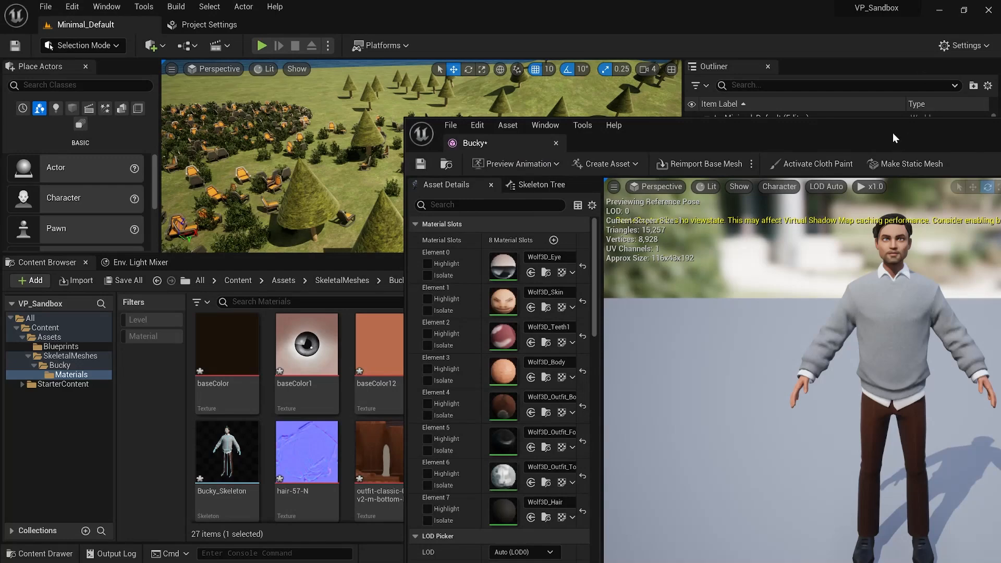
drag(894, 137, 472, 73)
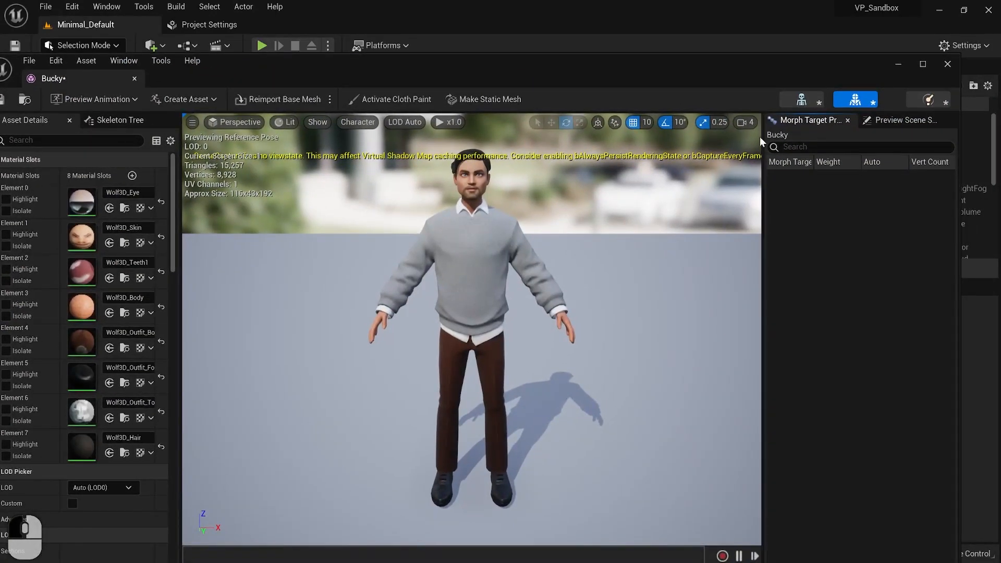
click(947, 64)
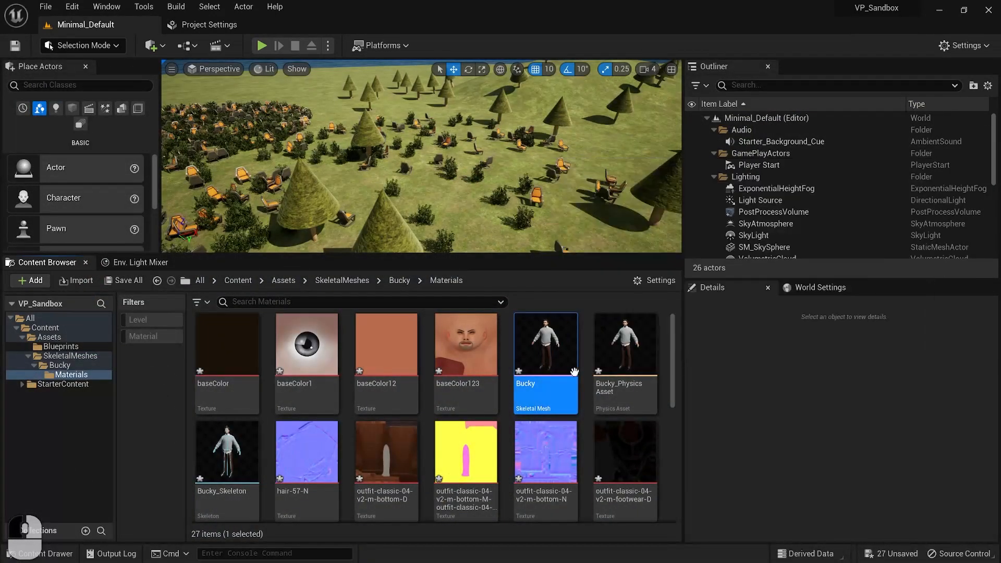
Delete the Bucky skeletal mesh, Bucky_PhysicsAsset and Bucky_Skeleton from the Materials folder, keeping the textures and materials.
shift+click(227, 458)
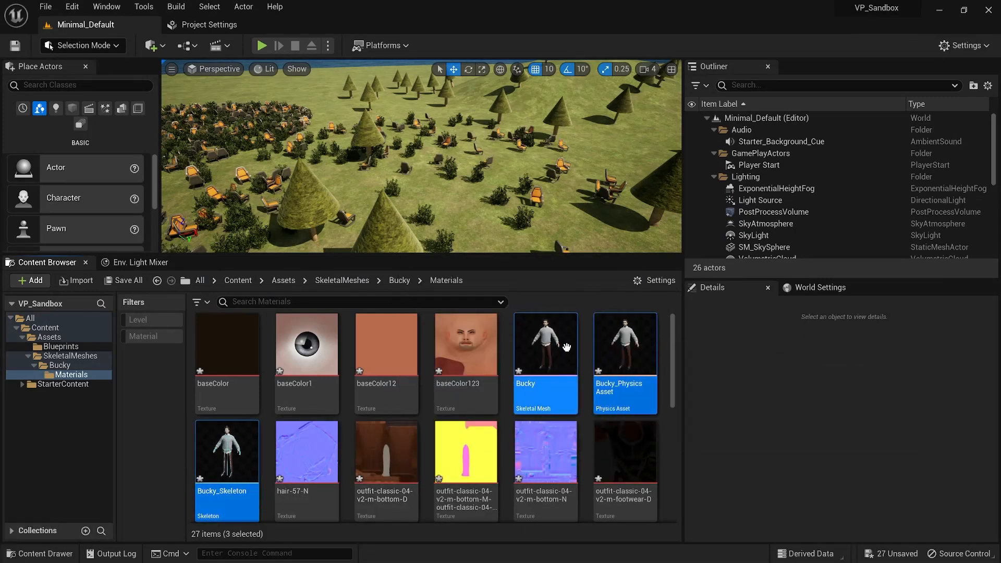
mouse_move(566, 347)
click(570, 375)
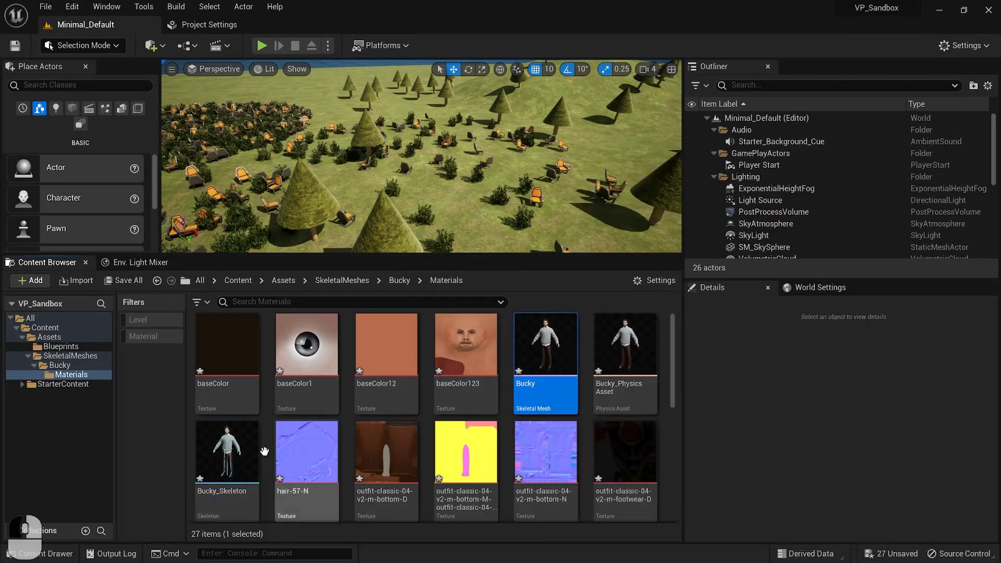
shift+click(224, 440)
right_click(225, 441)
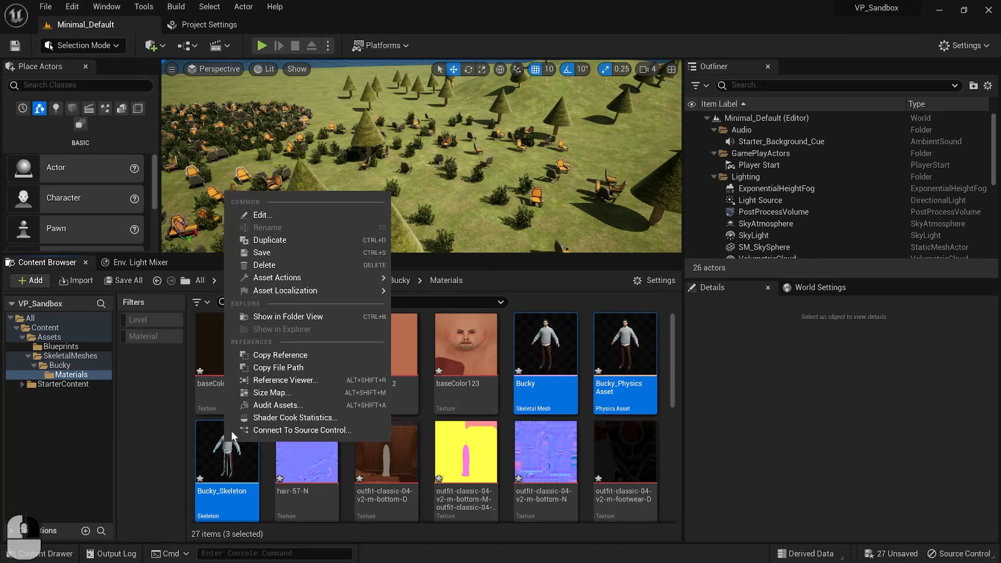
click(301, 265)
click(406, 478)
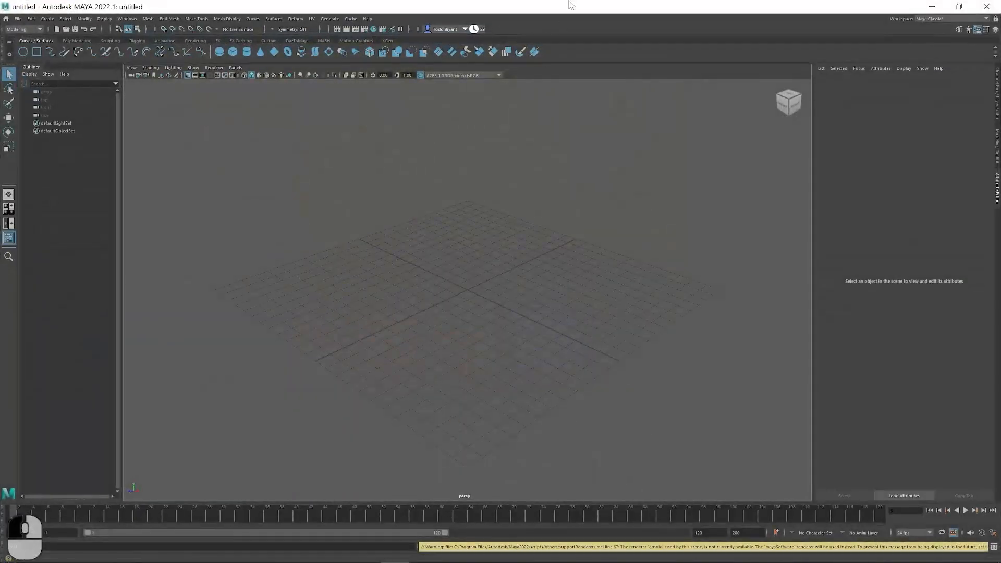
Save all unsaved content in the Unreal project and go up to the Bucky folder.
drag(570, 4, 999, 123)
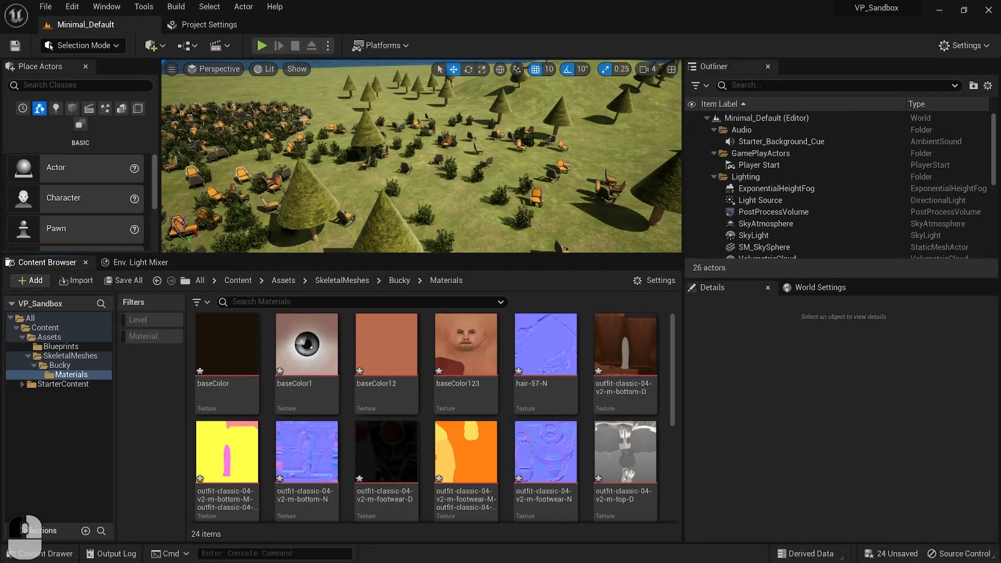
click(130, 284)
click(591, 414)
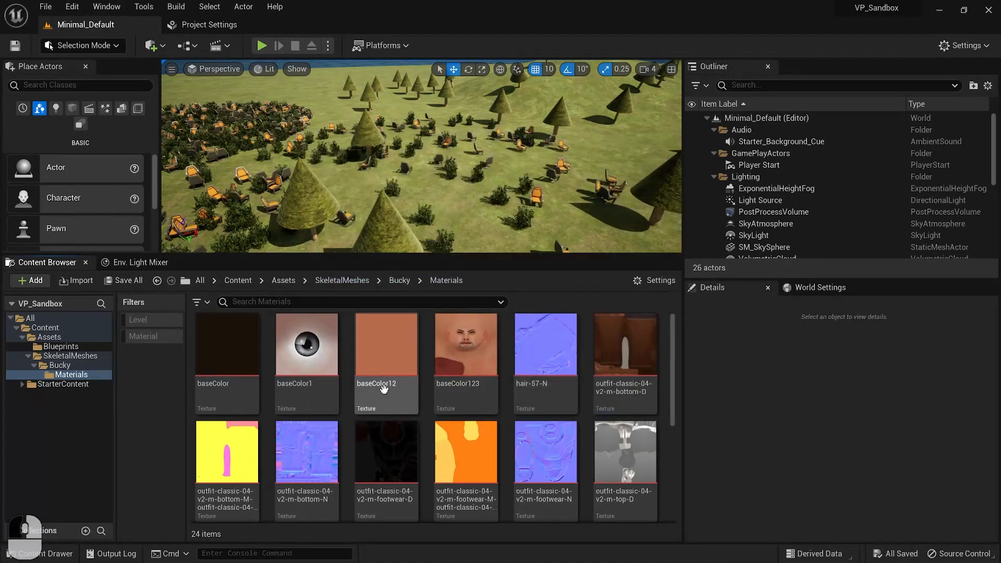
click(401, 282)
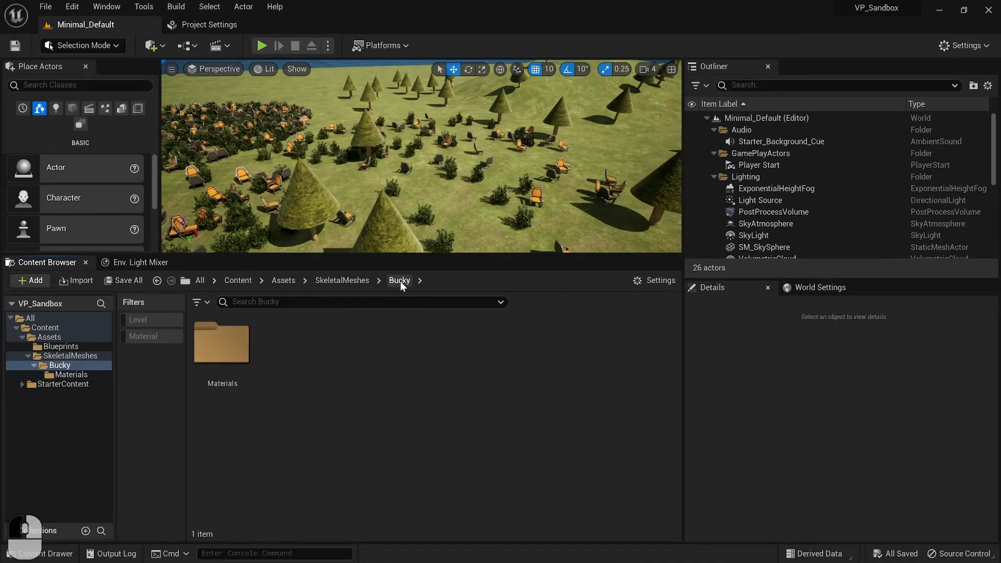
Switch to Blender and set up an FBX export of the avatar into the Downloads folder, named Bucky.
click(944, 8)
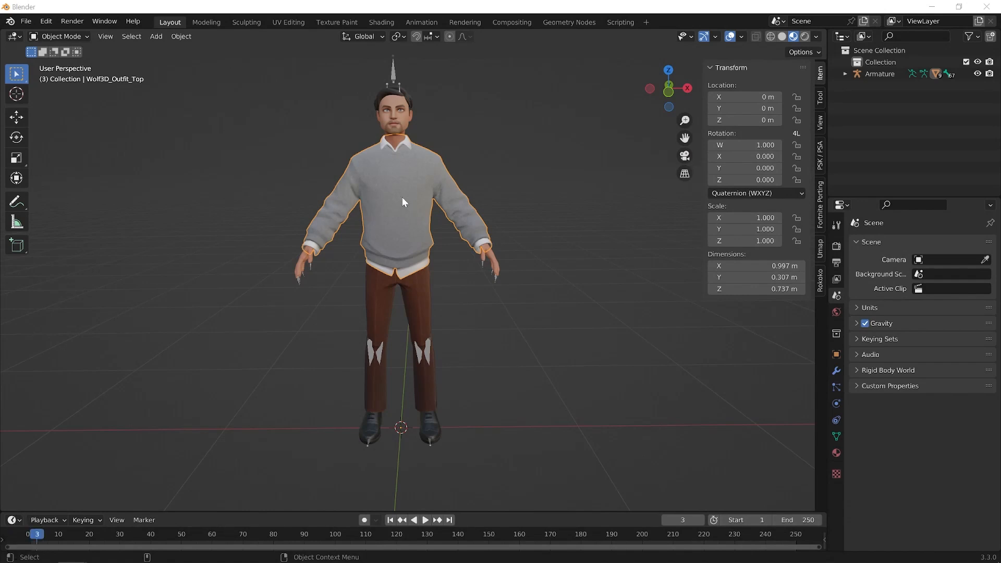
alt+drag(539, 420, 529, 439)
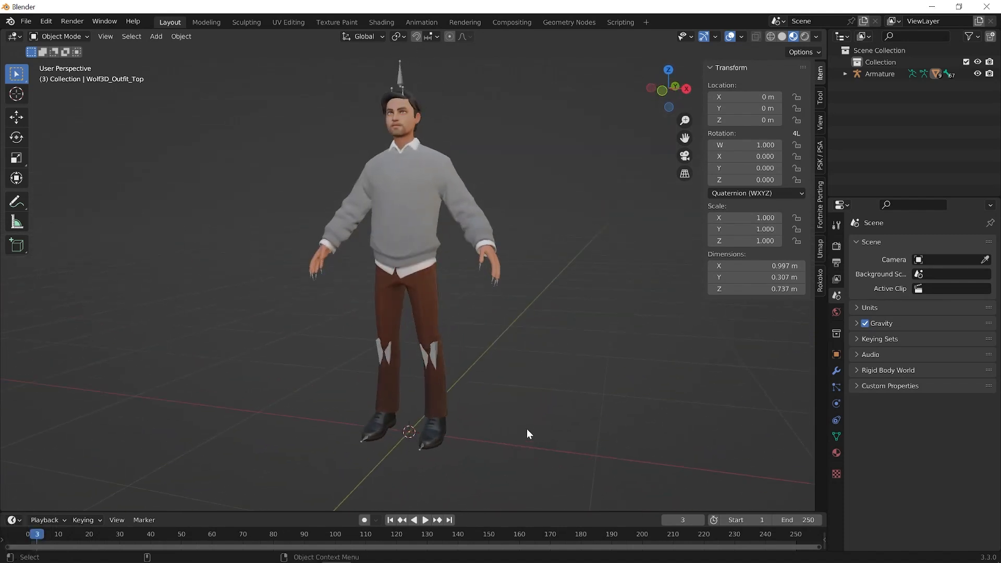
alt+drag(467, 420, 400, 450)
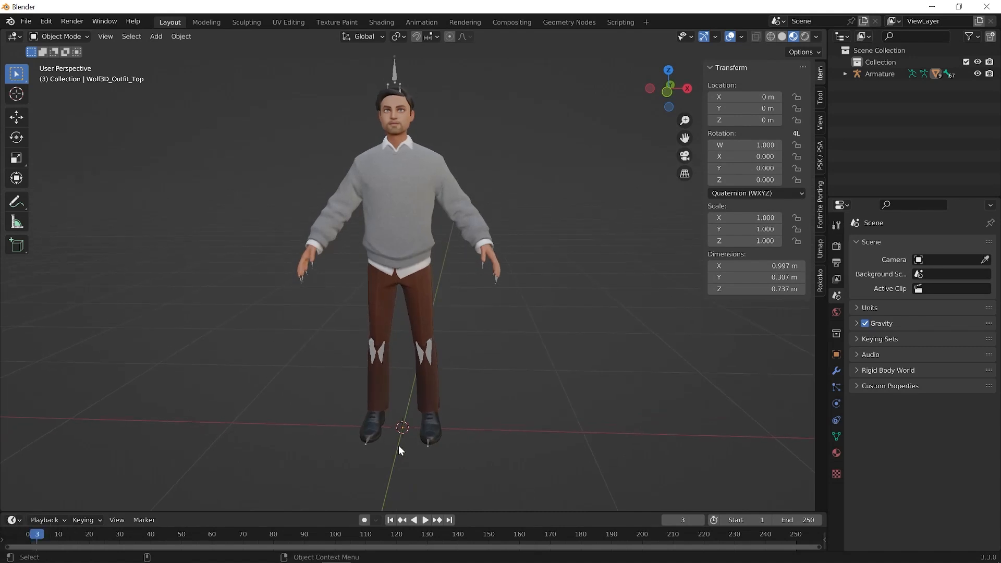
click(26, 21)
mouse_move(52, 191)
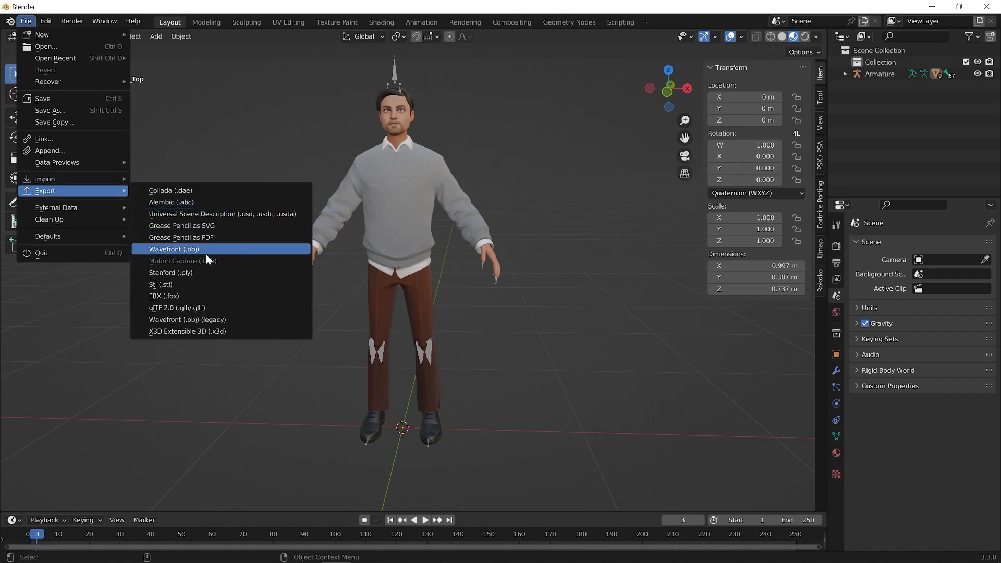
click(202, 295)
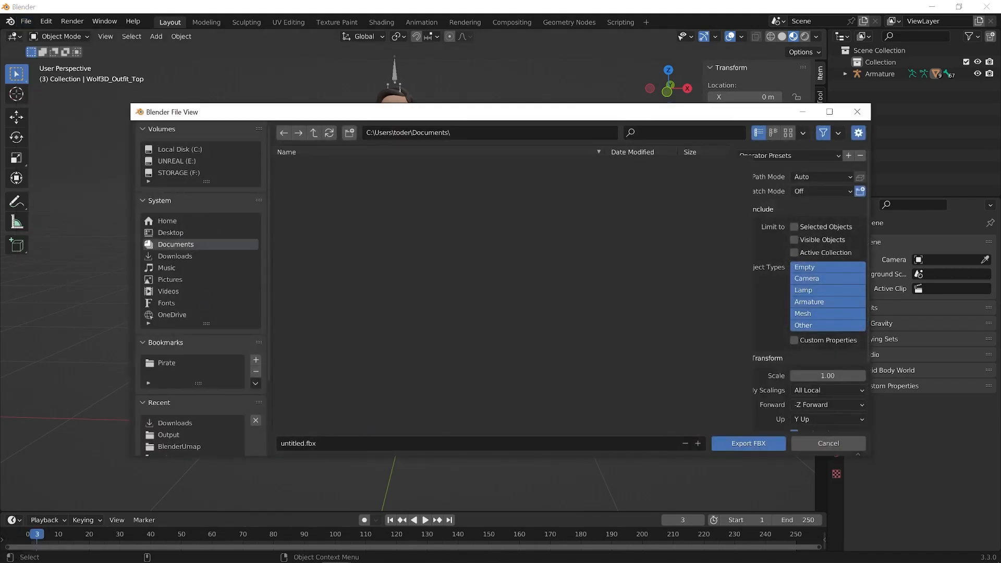
click(196, 258)
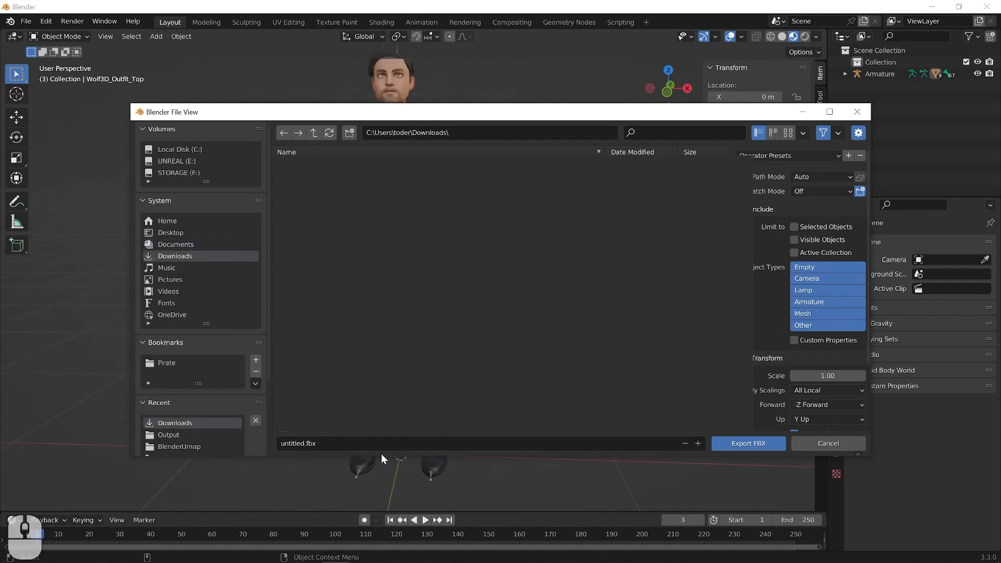
click(338, 443)
text(Bucky)
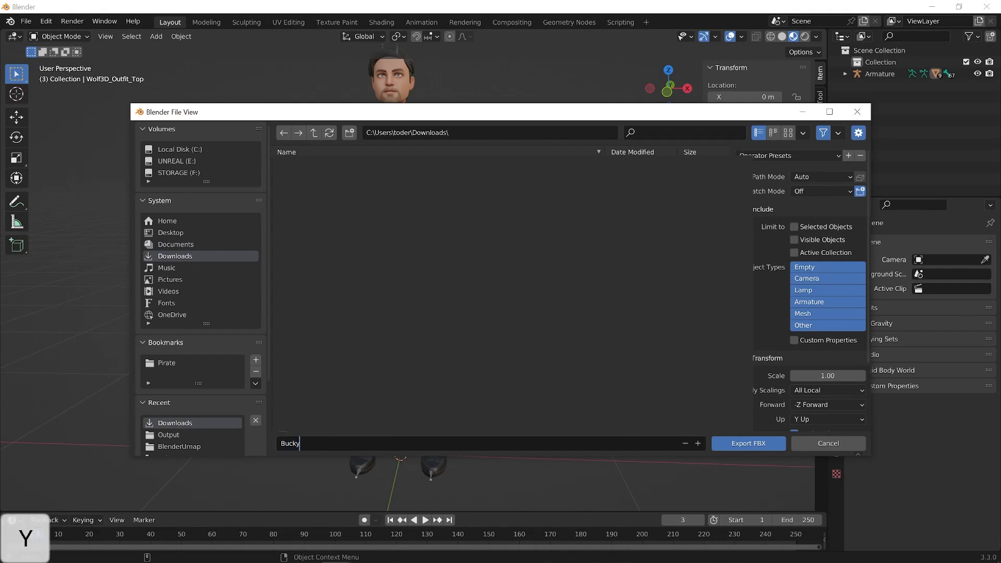
Choose the export's path mode, set the geometry smoothing to Face and disable Apply Modifiers.
click(836, 176)
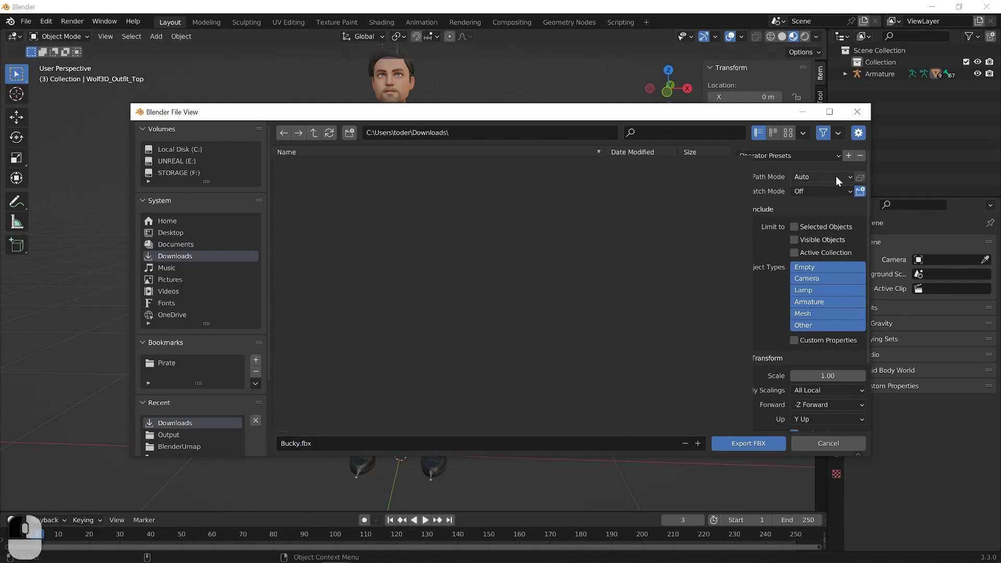
click(837, 176)
click(812, 255)
scroll(809, 367, down, 4)
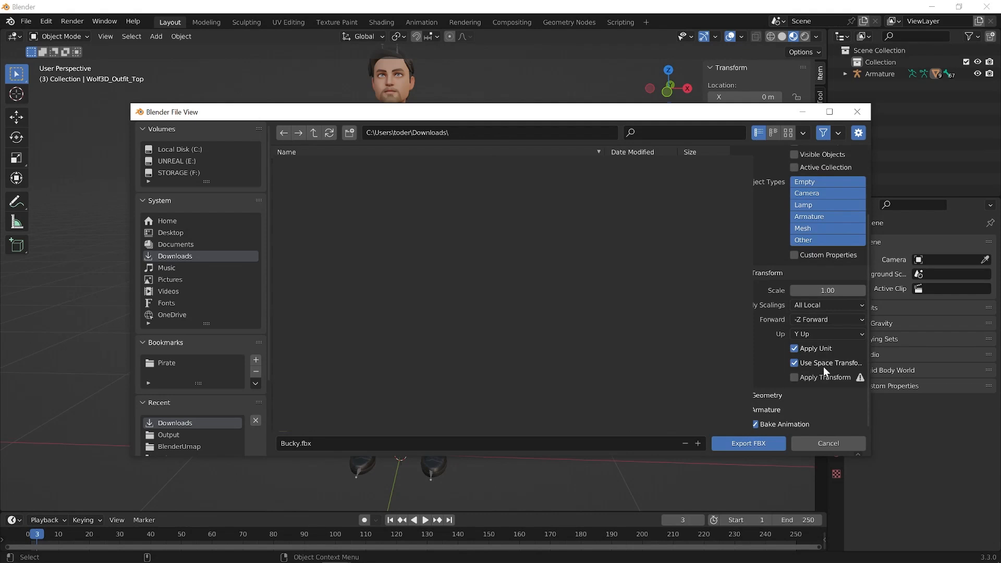
click(765, 396)
scroll(824, 365, down, 3)
click(828, 350)
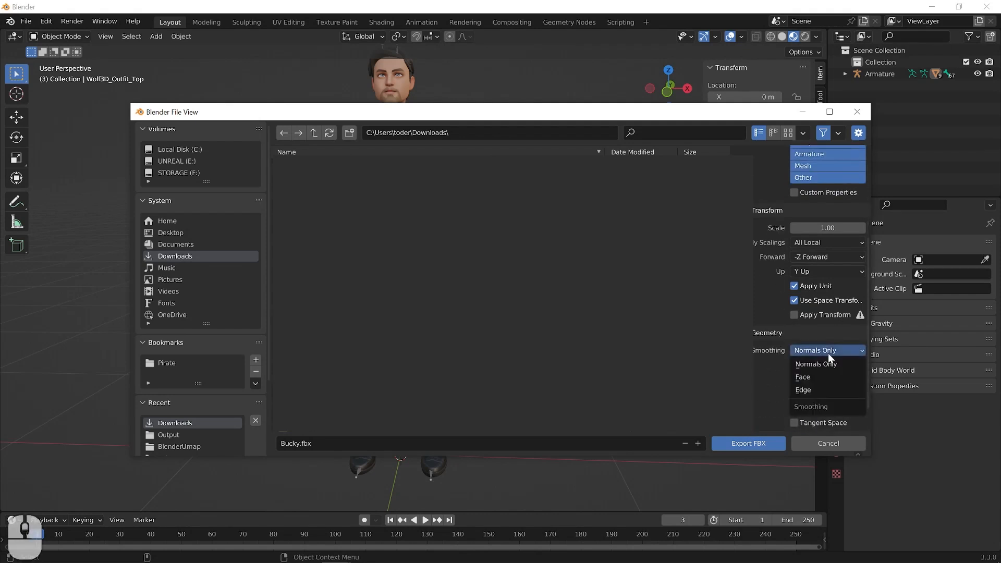
click(815, 377)
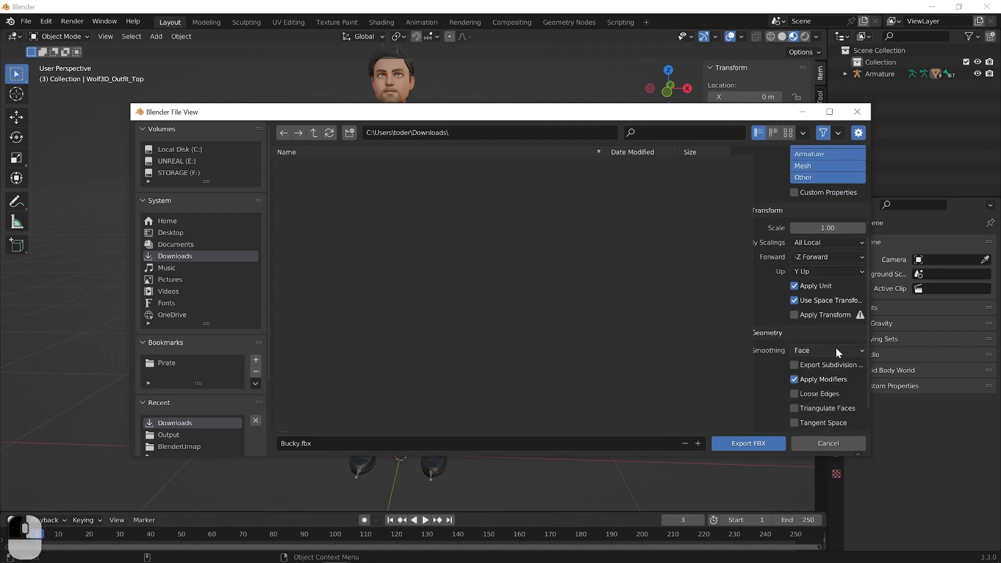
scroll(836, 348, down, 2)
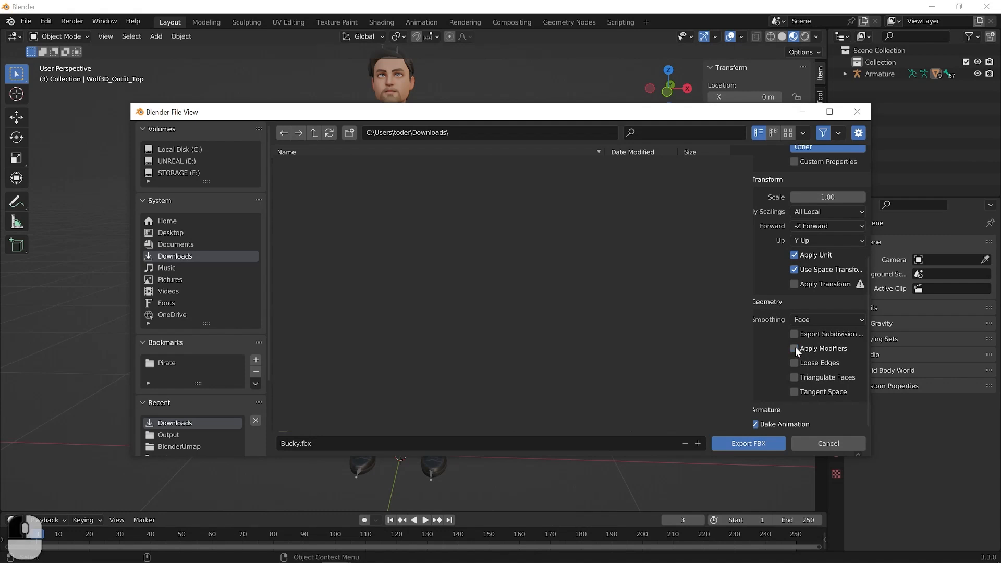
Disable Add Leaf Bones and Bake Animation and export the FBX file.
click(761, 411)
scroll(776, 375, down, 4)
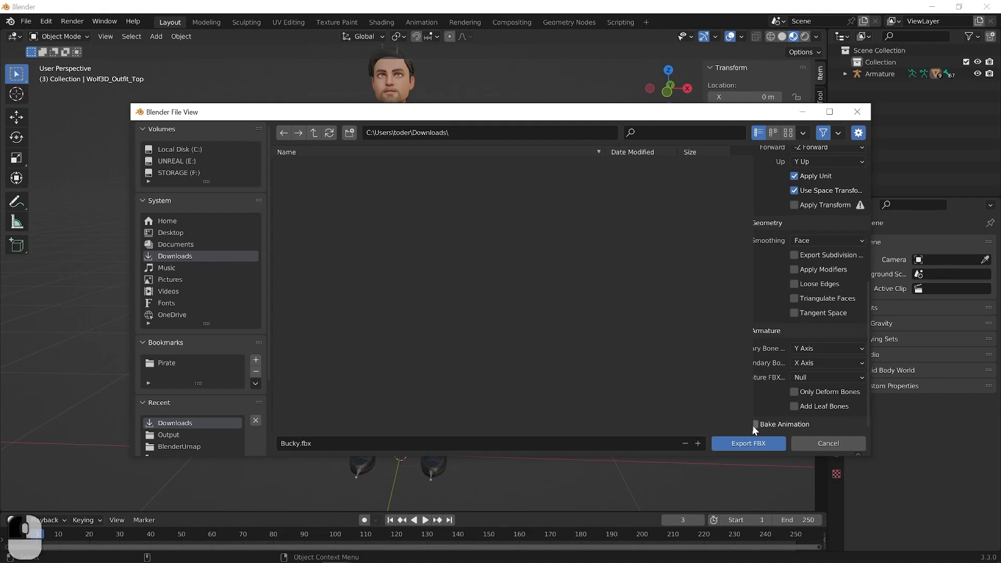
click(751, 446)
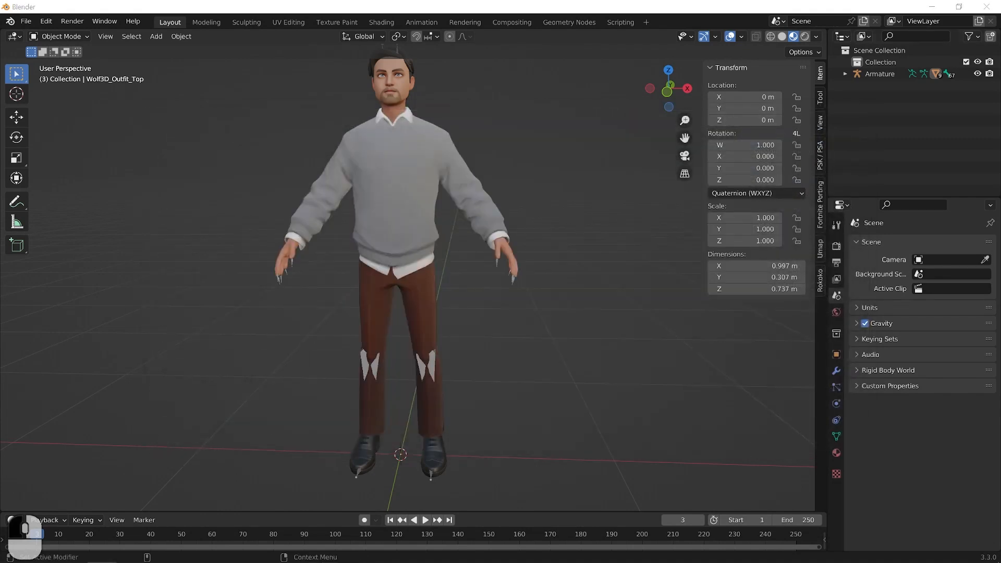
Open the Mixamo website in the browser and sign in with a Google account.
text(mixmo)
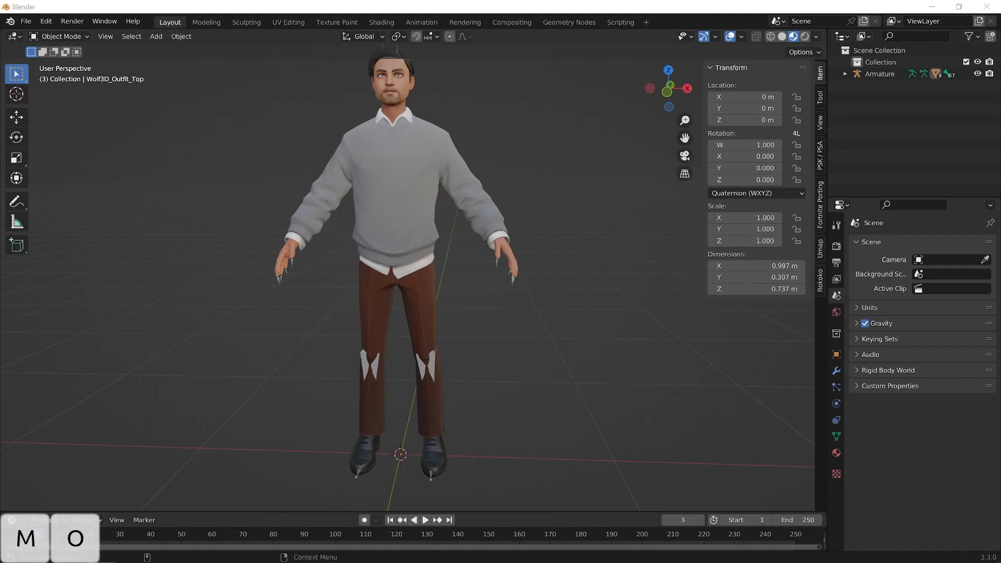
key(Return)
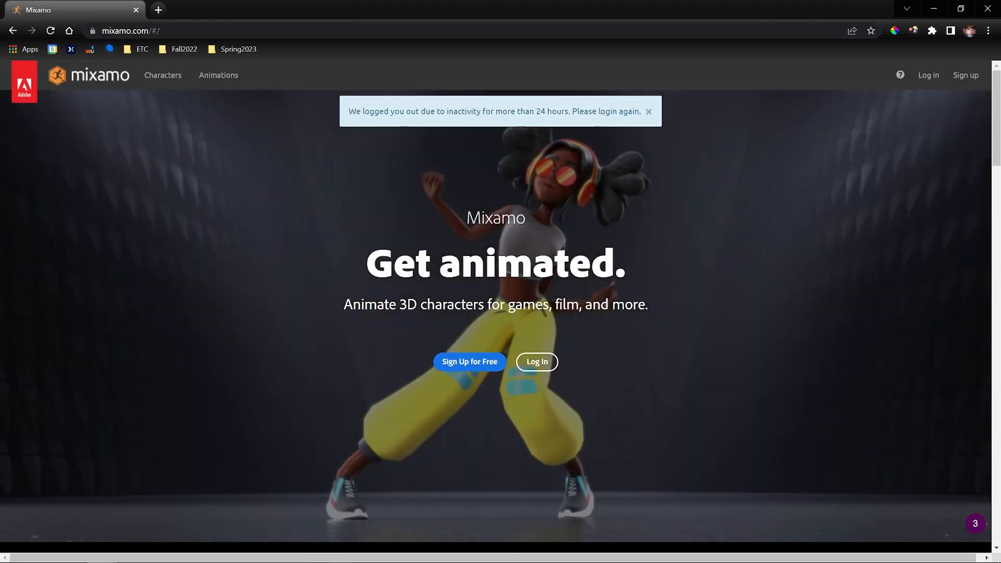
click(932, 79)
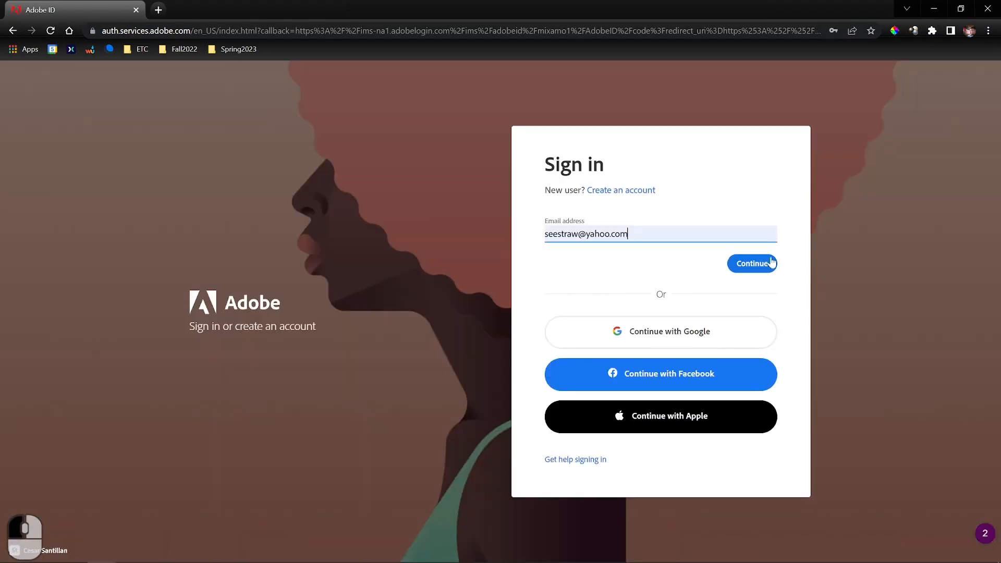
click(645, 234)
click(577, 303)
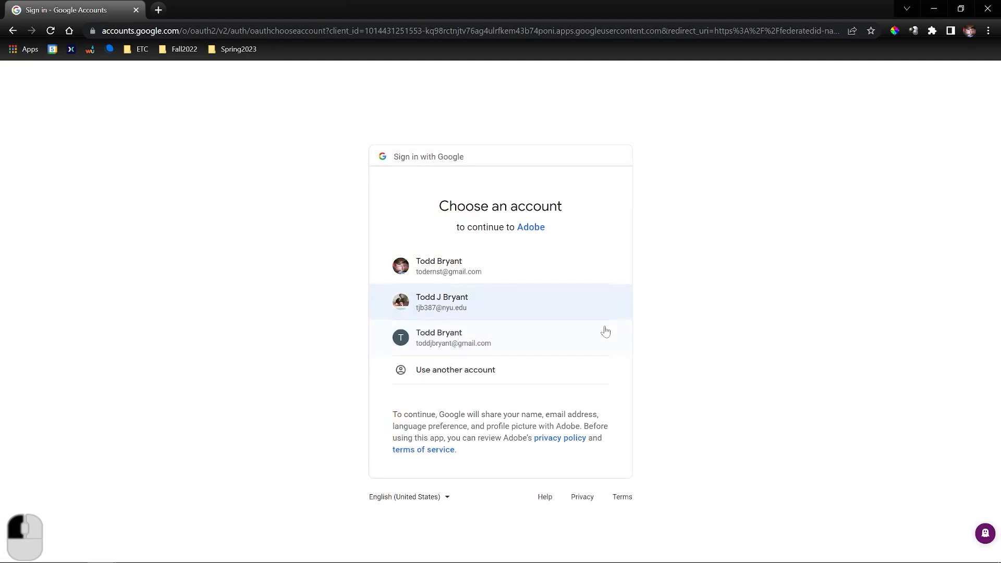
click(471, 267)
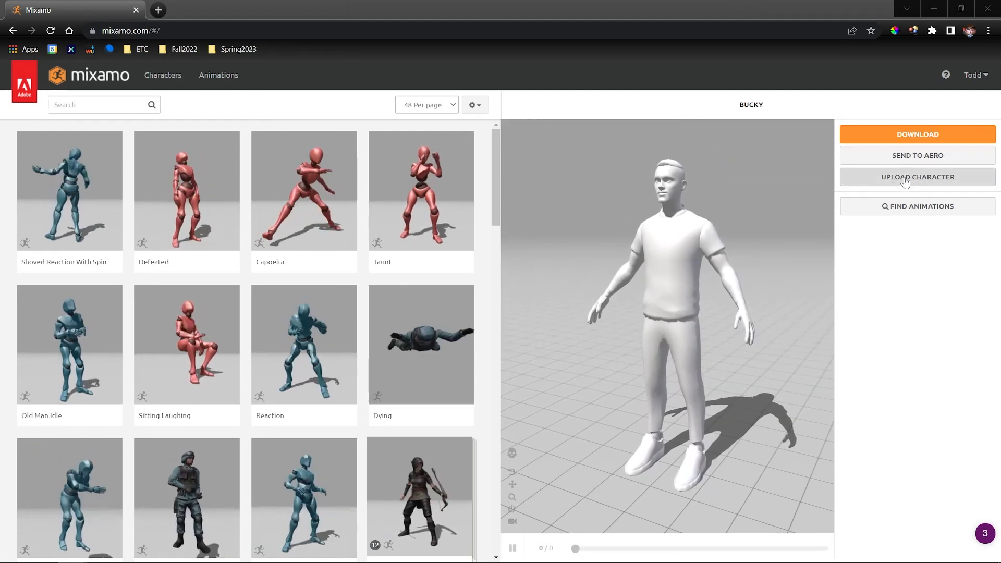
click(906, 180)
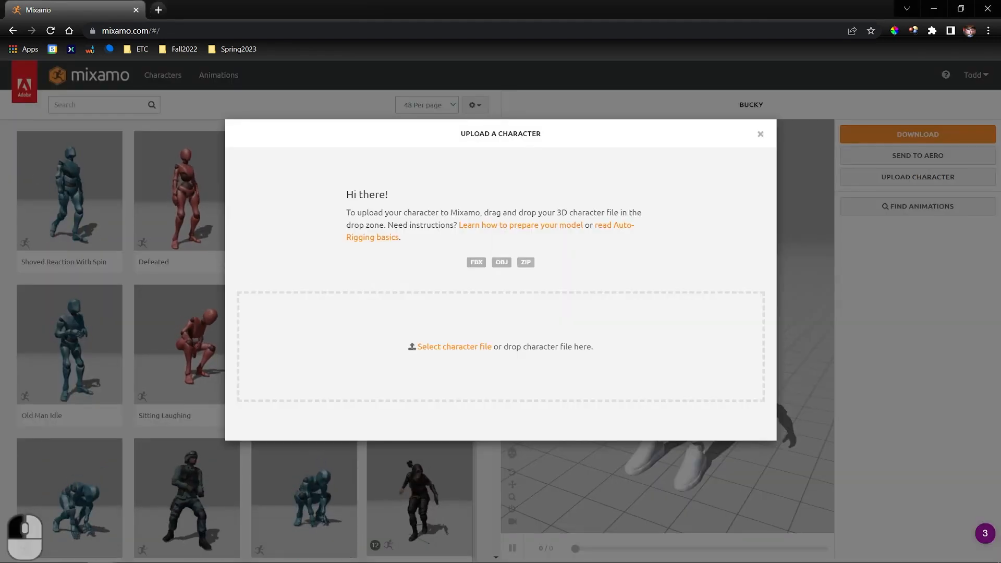
drag(609, 277, 430, 365)
drag(330, 333, 329, 334)
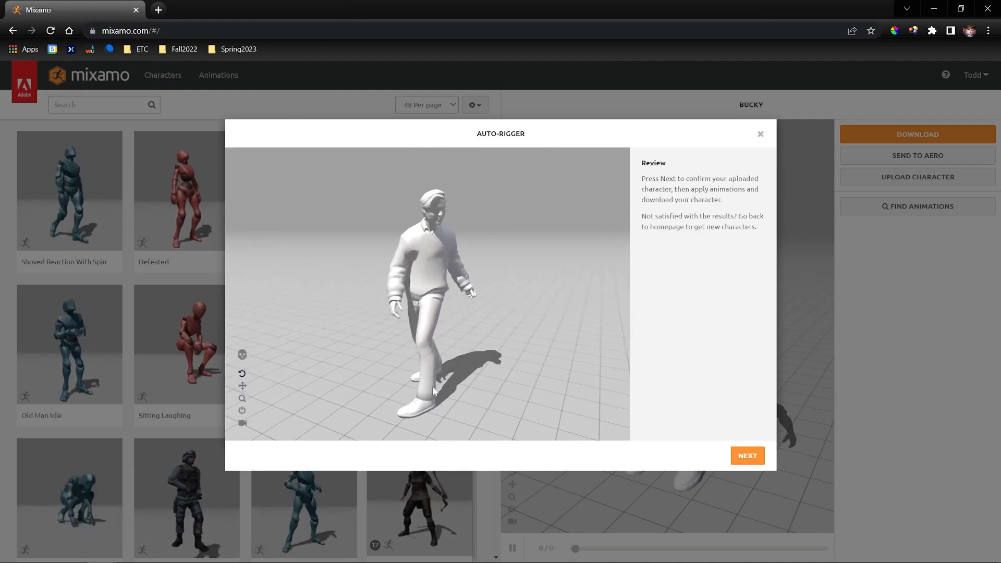
click(760, 134)
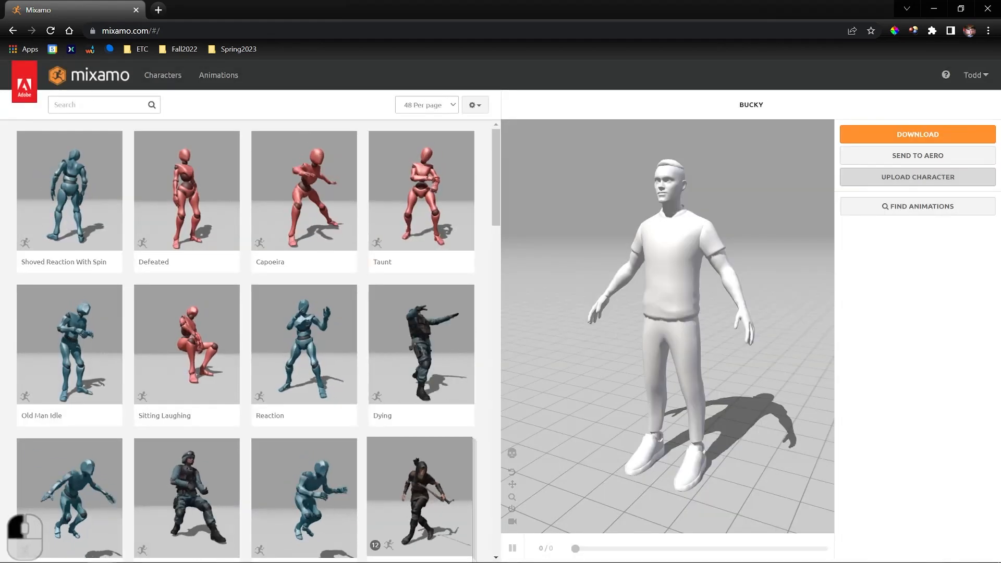
click(83, 104)
text(tpose)
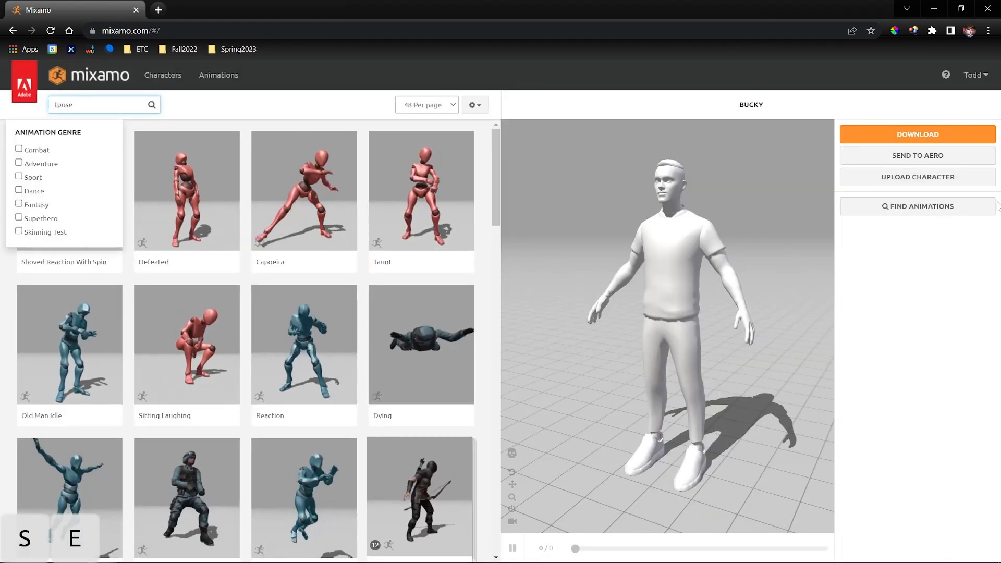
click(925, 134)
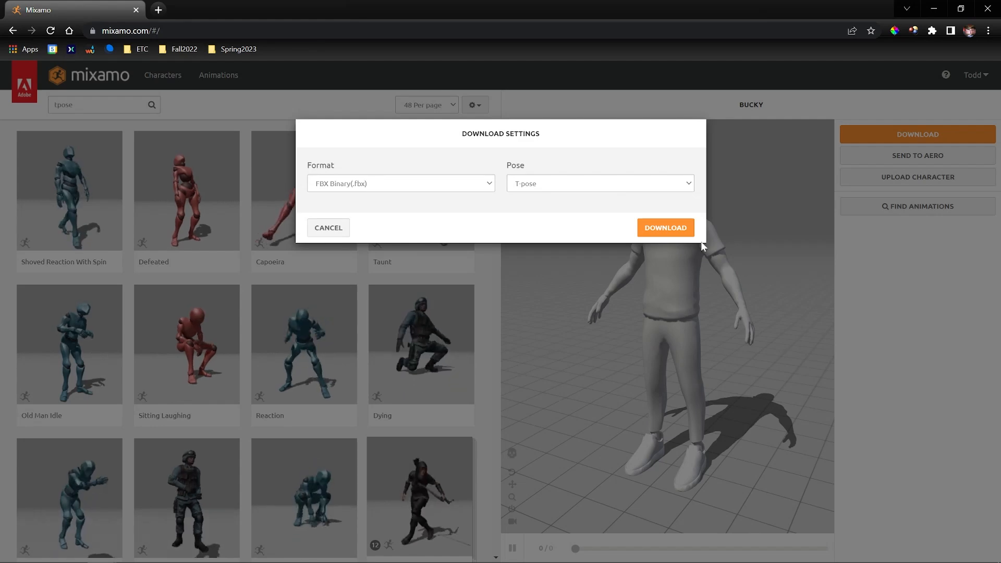
click(874, 307)
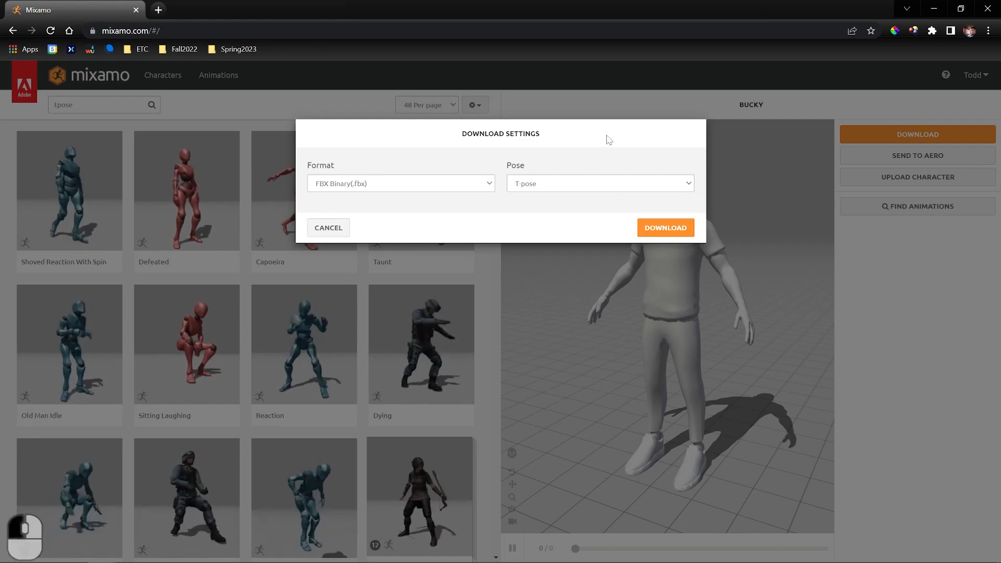
click(330, 227)
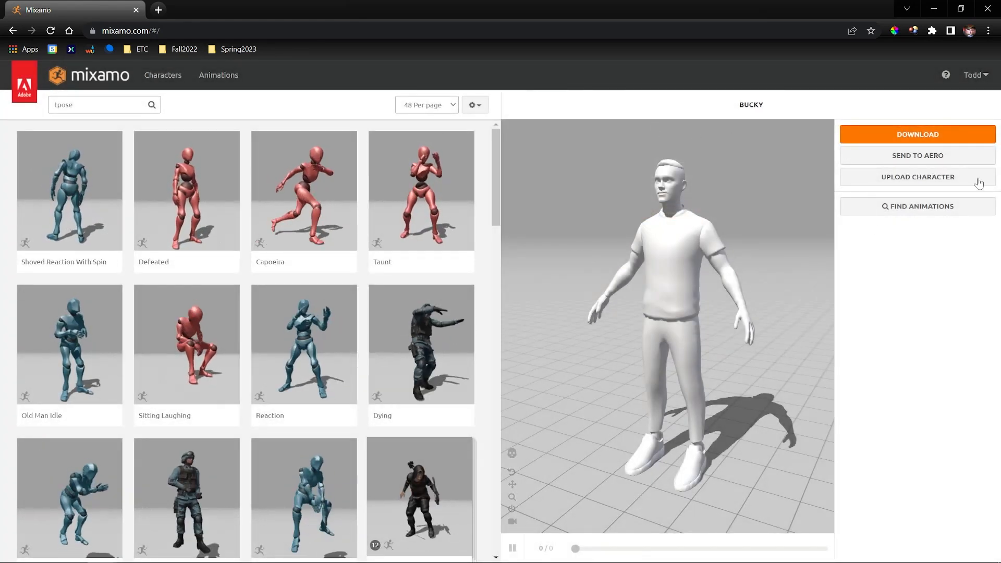
Upload the exported Bucky.fbx to Mixamo as a new character and accept the auto-rigger review.
click(926, 179)
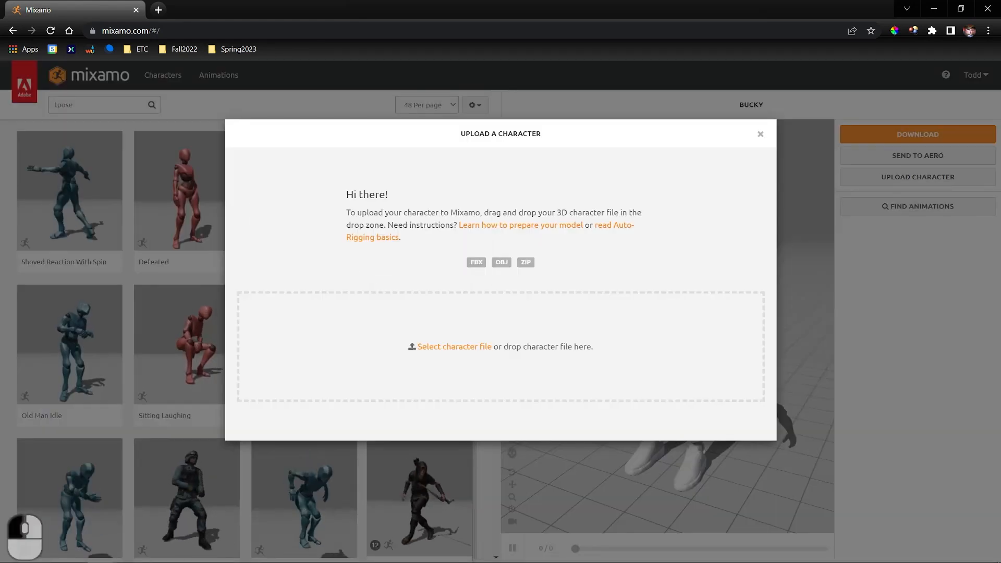
drag(772, 228, 310, 353)
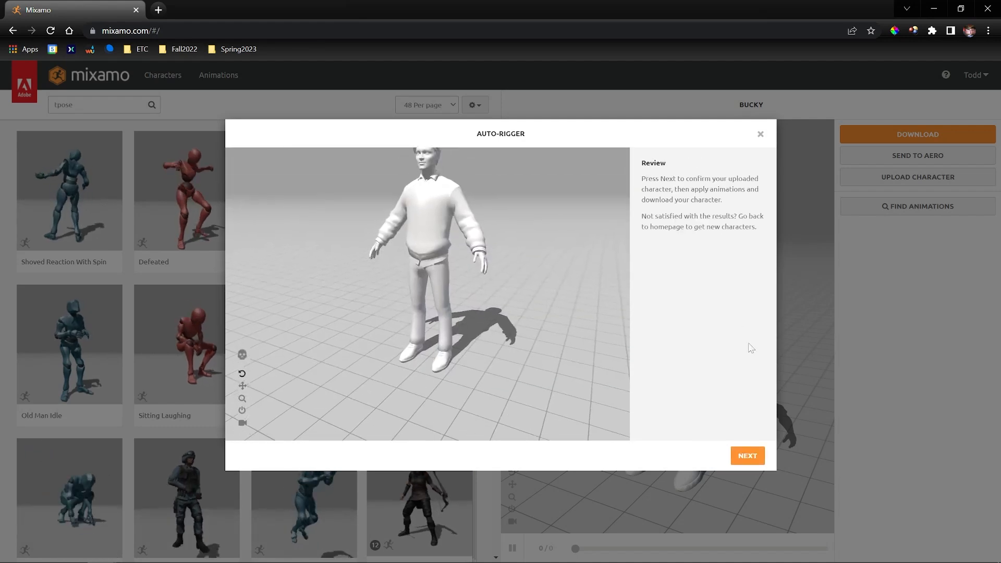
click(747, 455)
click(751, 457)
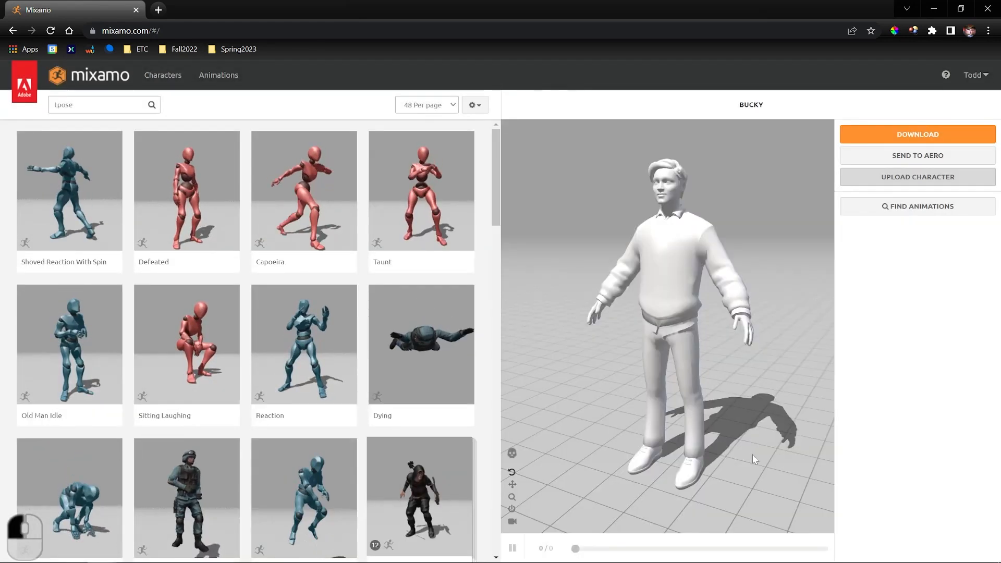
Download the Bucky character from Mixamo as FBX Binary in T-pose and save it as SK_Bucky in the Downloads folder.
click(916, 133)
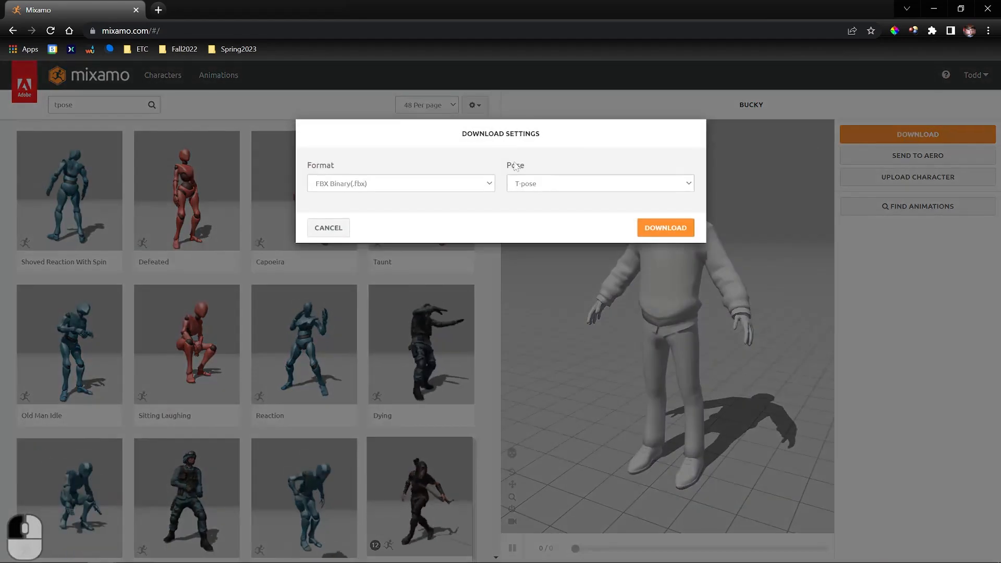
click(683, 231)
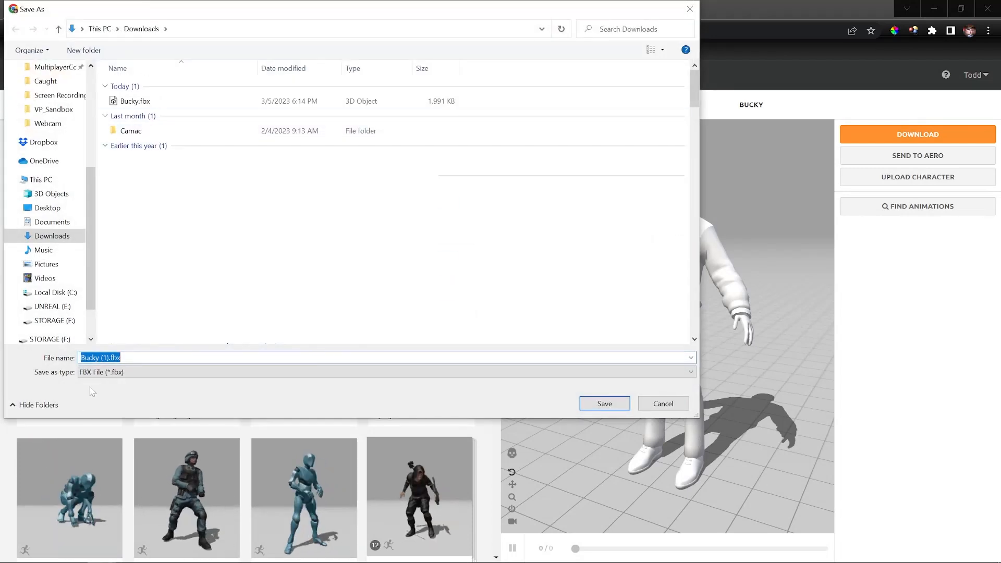
text(SK)
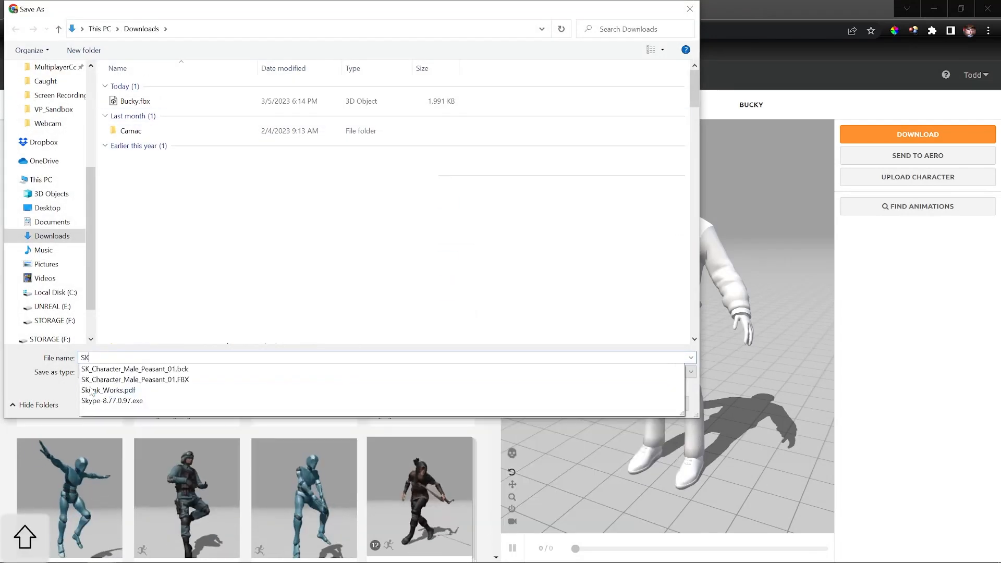
key(BackSpace)
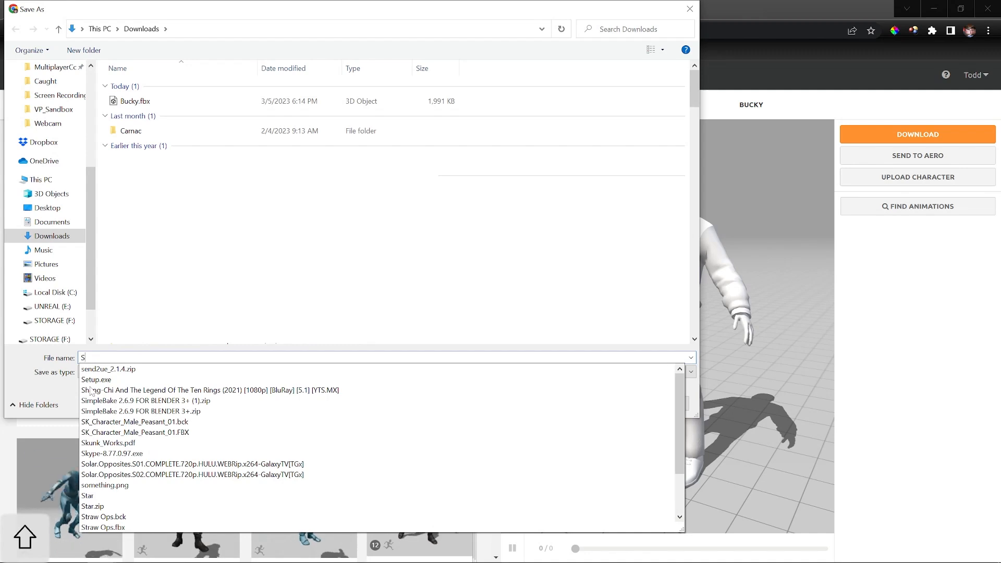
text(K_Bucky)
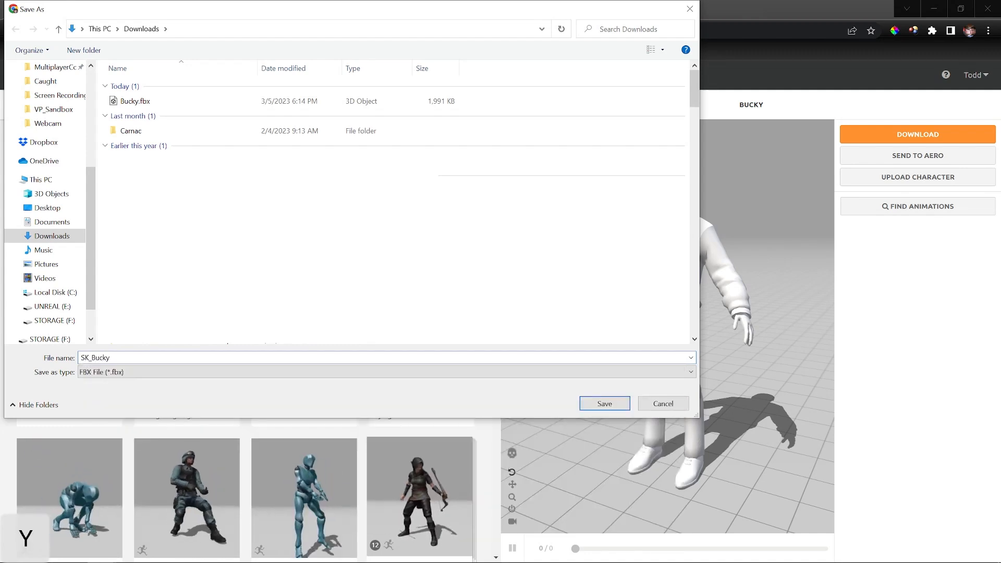
key(Return)
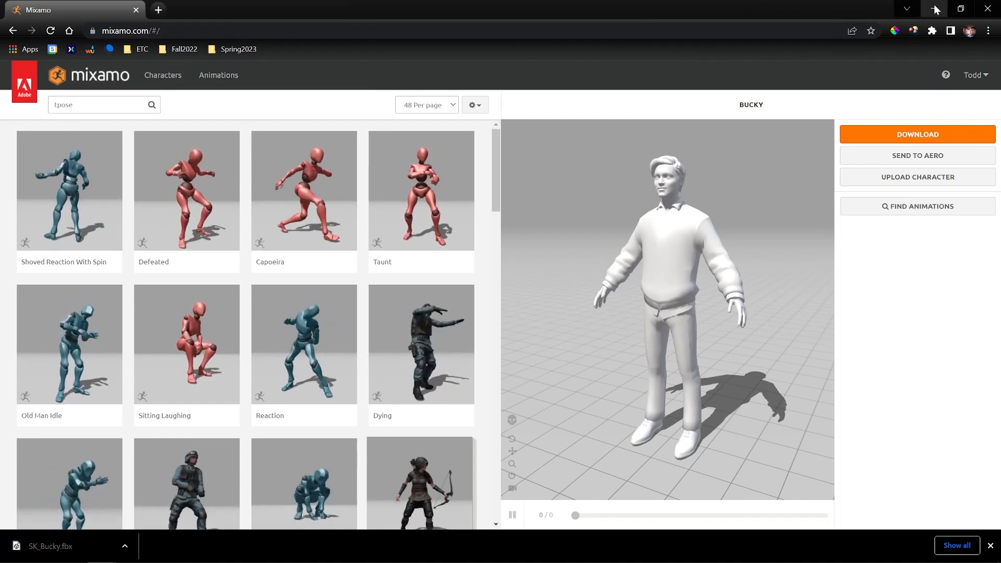
Minimise the open windows and switch to the VP_Sandbox project in Unreal Engine.
click(936, 9)
click(932, 6)
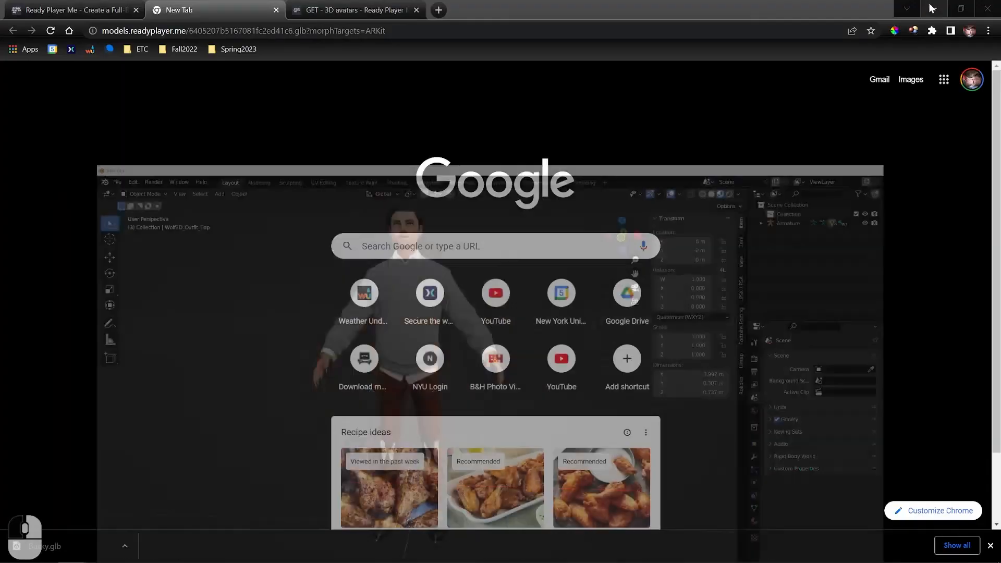
click(933, 8)
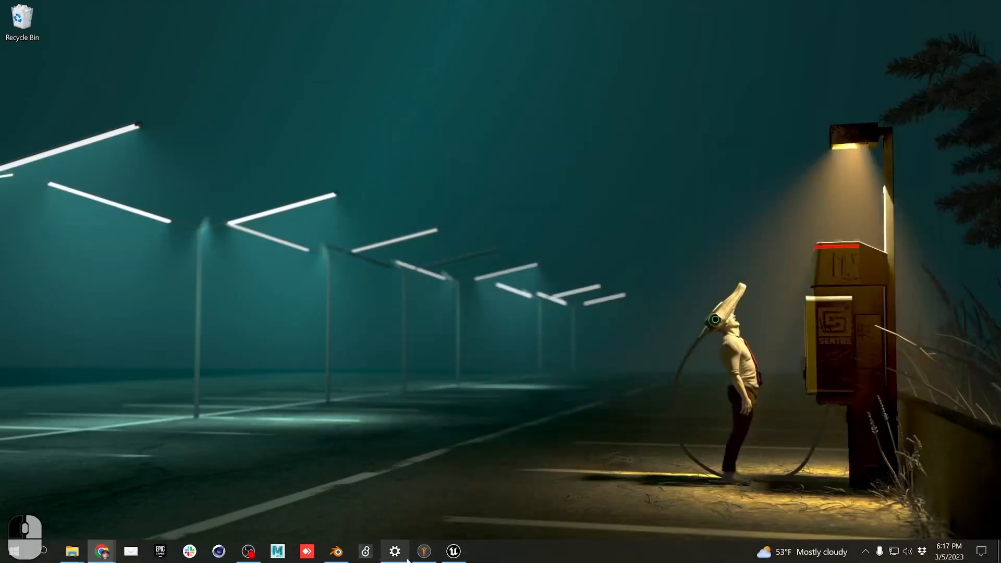
click(454, 551)
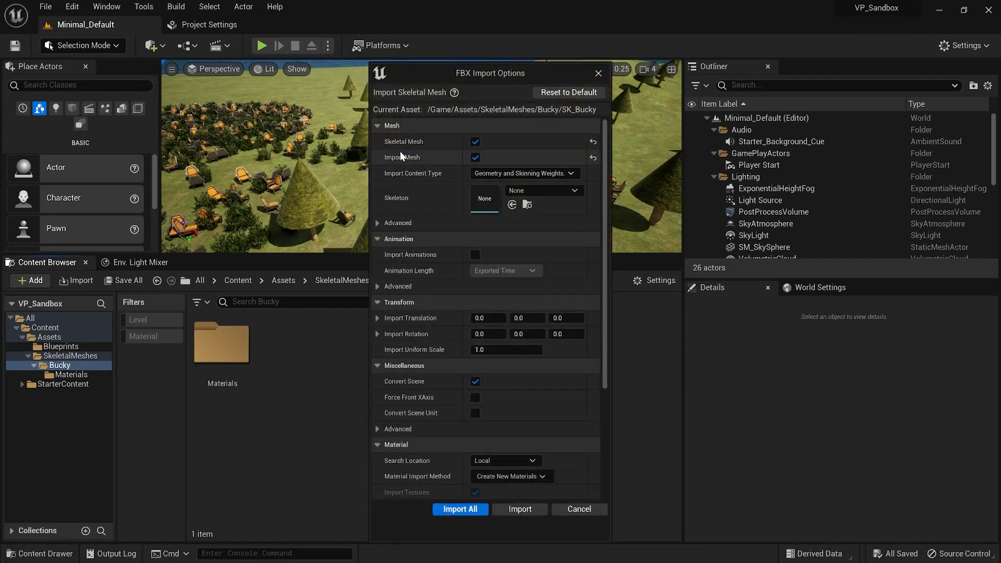
Import SK_Bucky as a skeletal mesh with Use T0 As Ref Pose and Import Morph Targets enabled, set to Do Not Create Material.
click(405, 224)
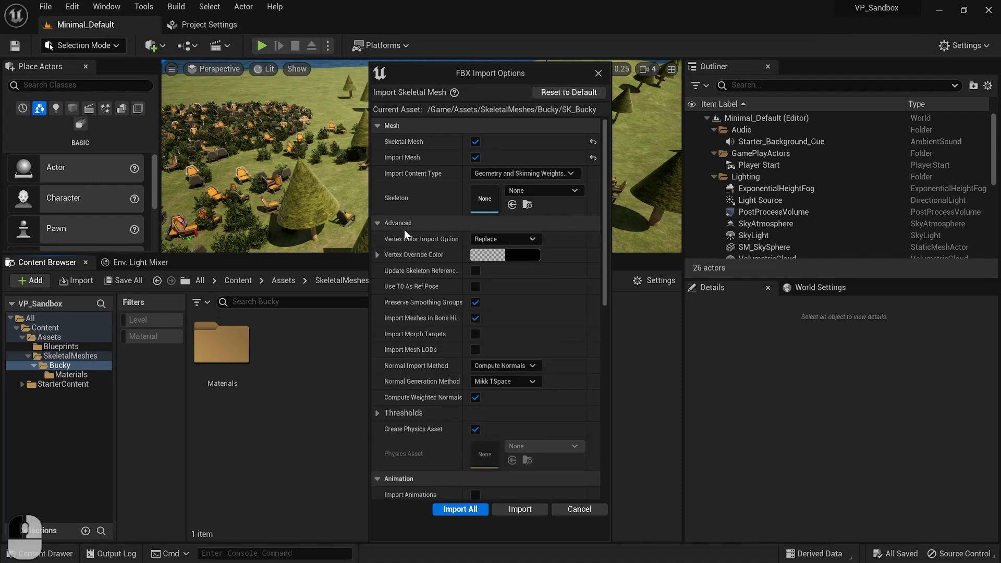
click(474, 288)
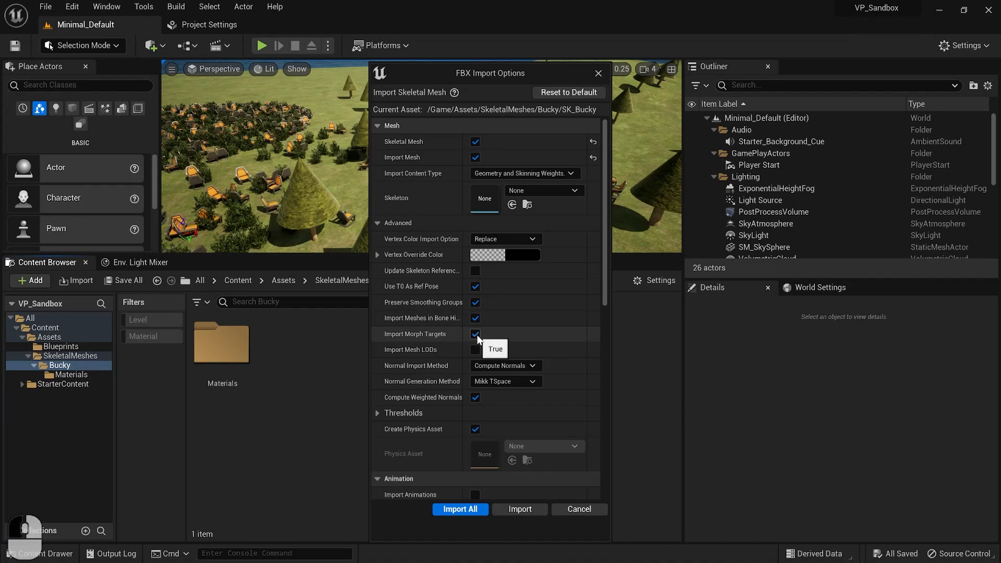
scroll(478, 337, down, 5)
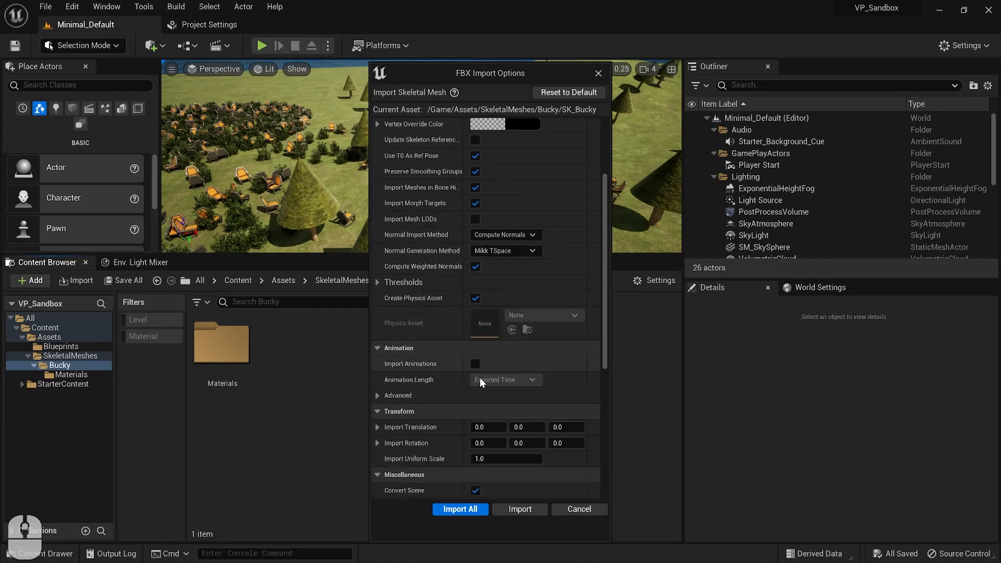
scroll(511, 390, down, 8)
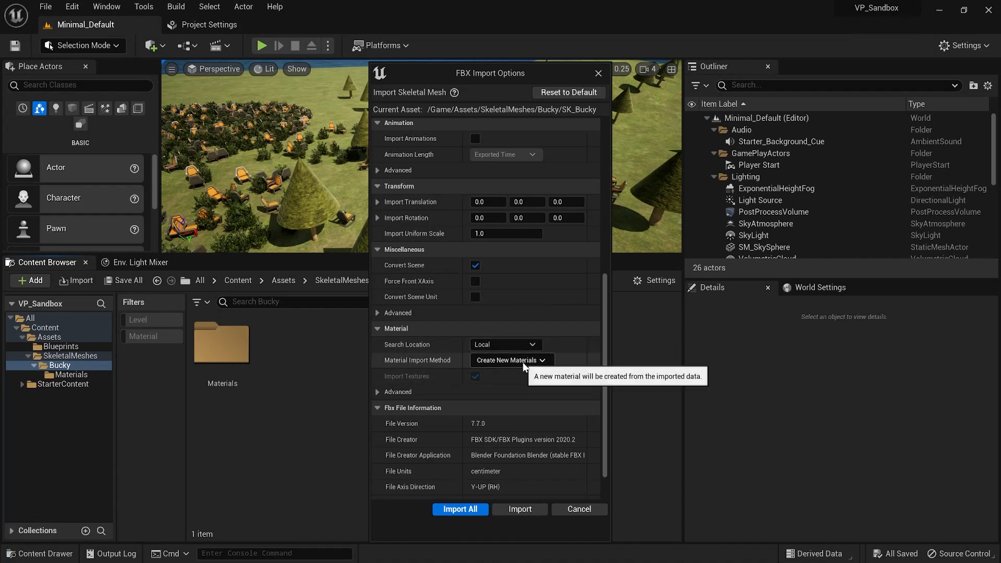
click(509, 360)
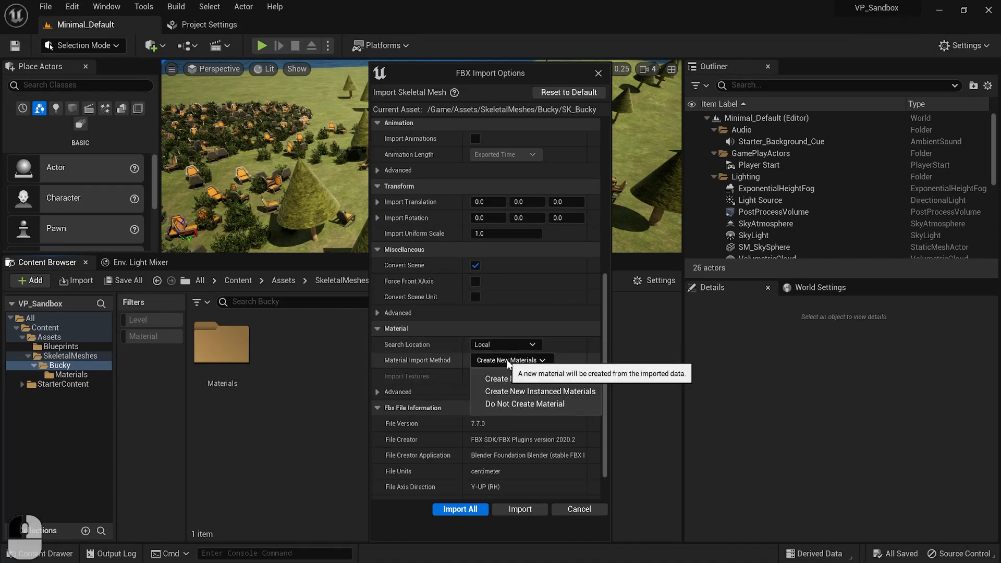
click(527, 404)
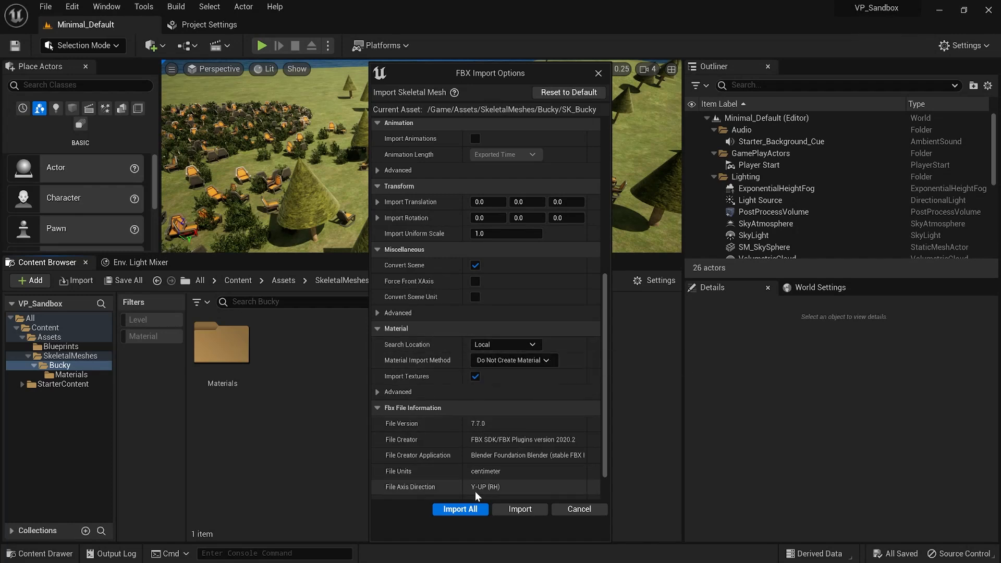
click(514, 510)
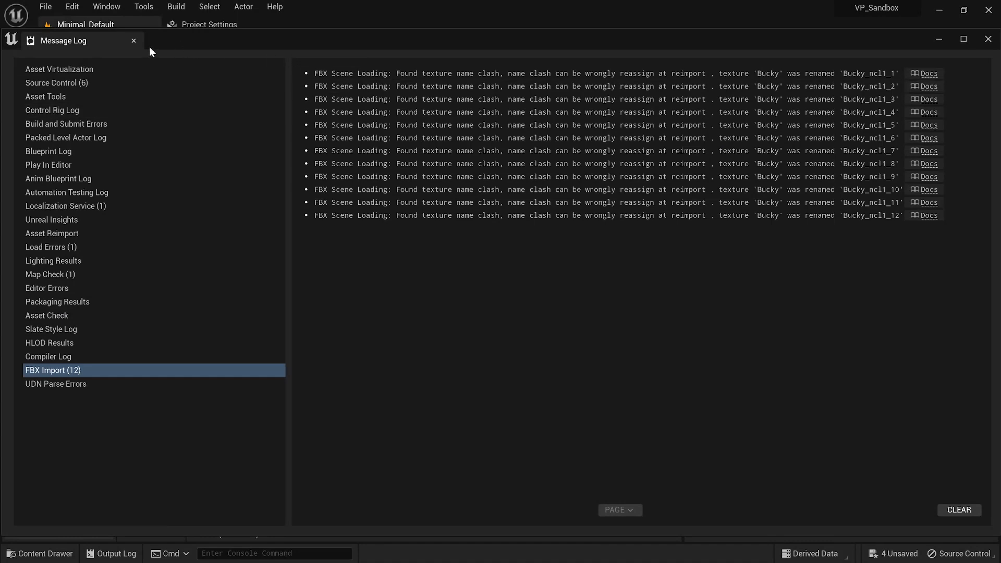
click(133, 41)
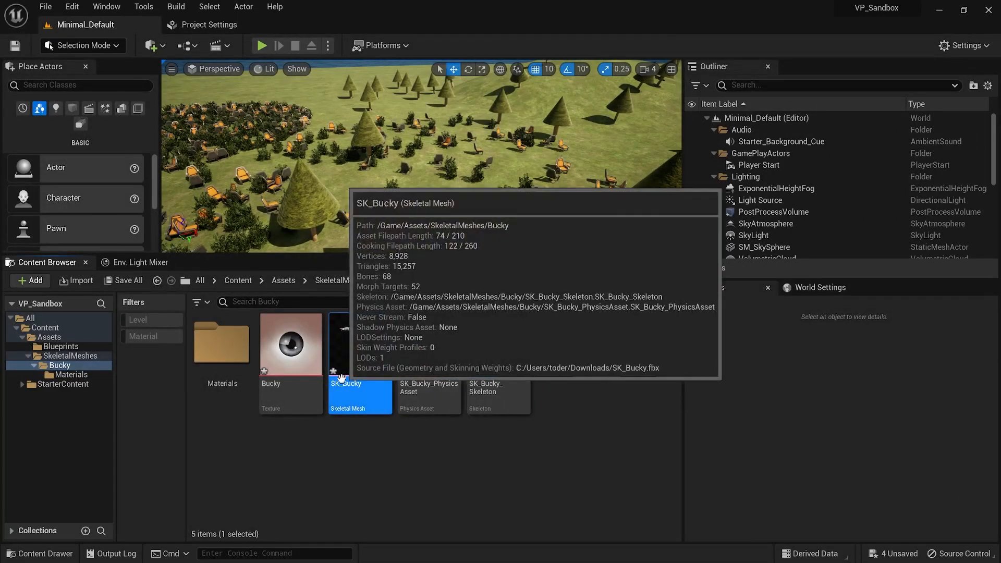
Save all the newly imported Bucky assets.
click(342, 466)
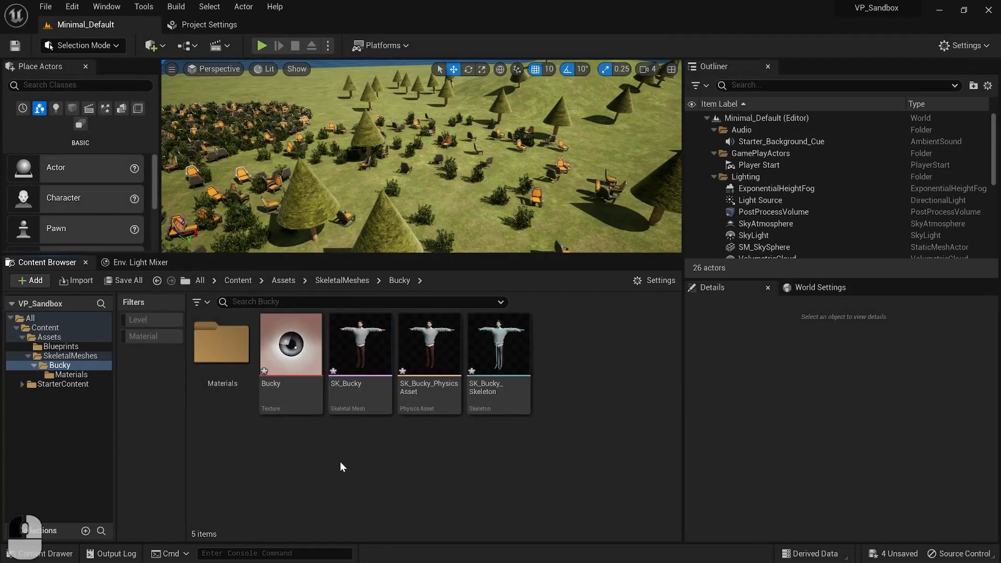
click(124, 281)
click(594, 421)
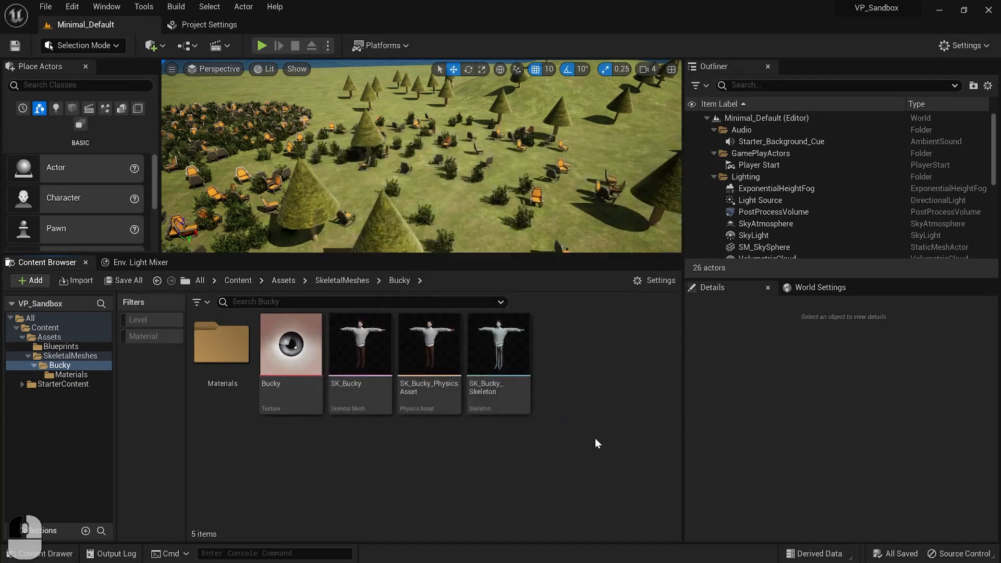
Open the SK_Bucky skeletal mesh, test its brow and jawLeft morph target weights, and return them to automatic.
double_click(362, 334)
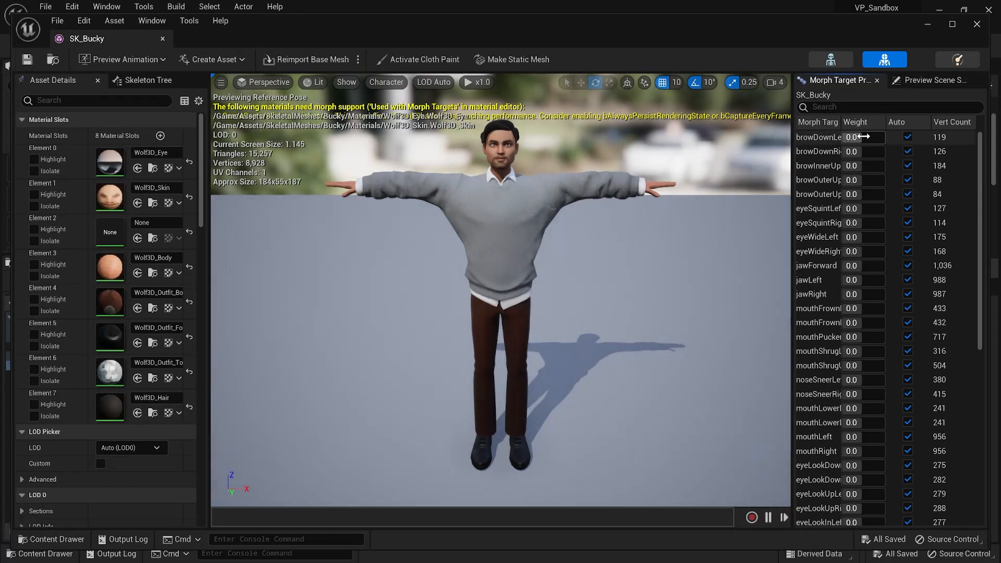
drag(860, 138, 886, 137)
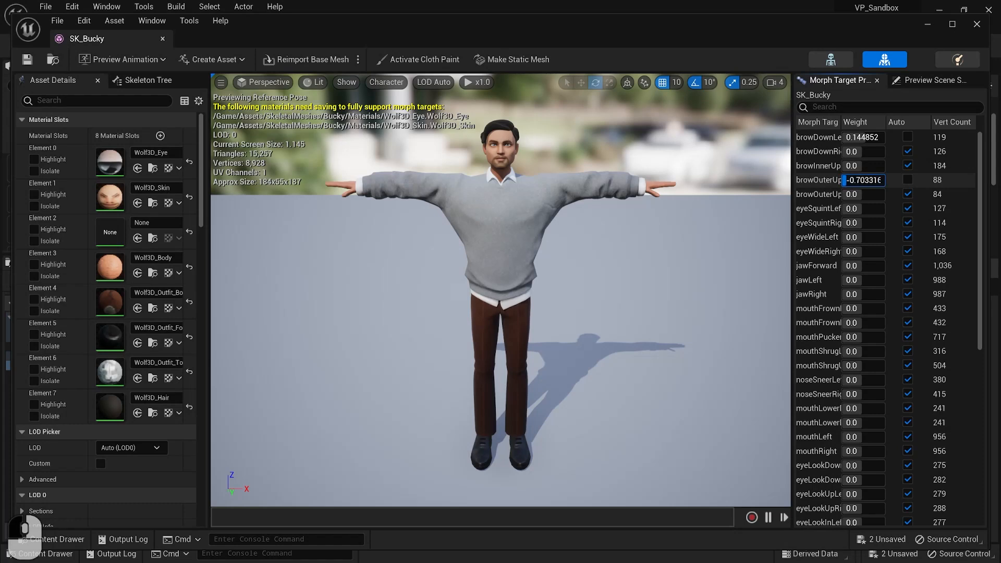
drag(846, 181, 862, 180)
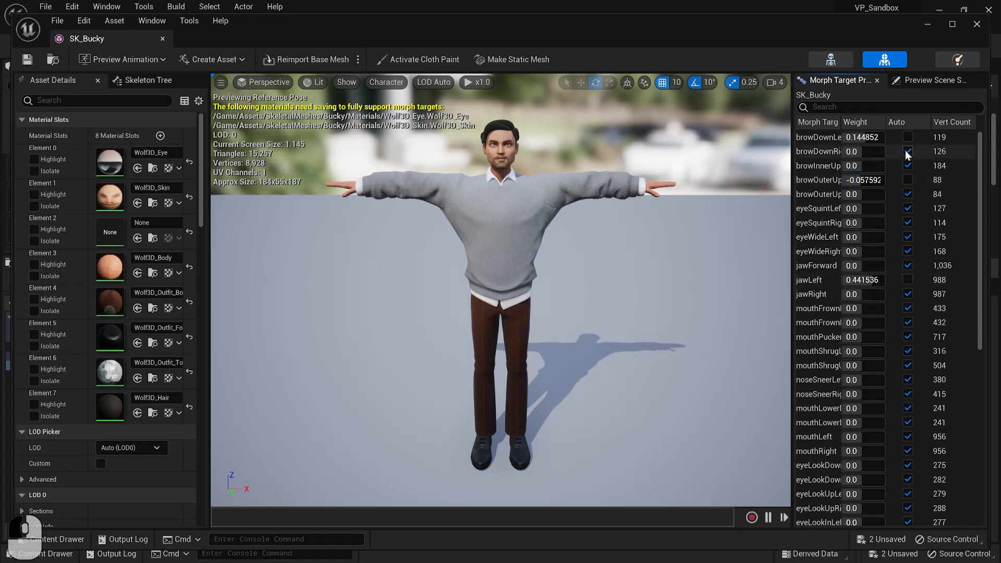
click(908, 181)
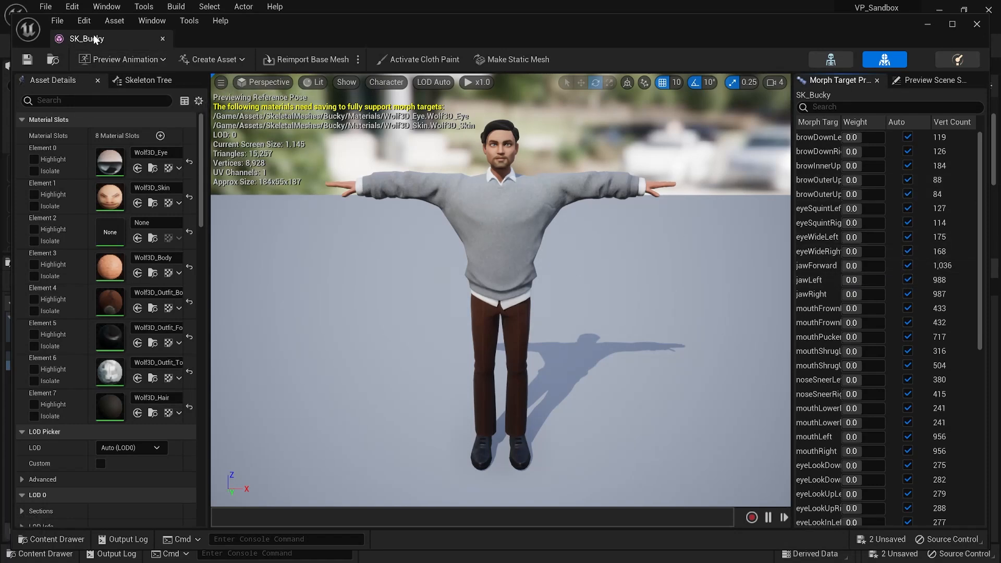
Dock the SK_Bucky editor in the main window, return to the Minimal_Default level and save all modified assets.
drag(96, 39, 368, 34)
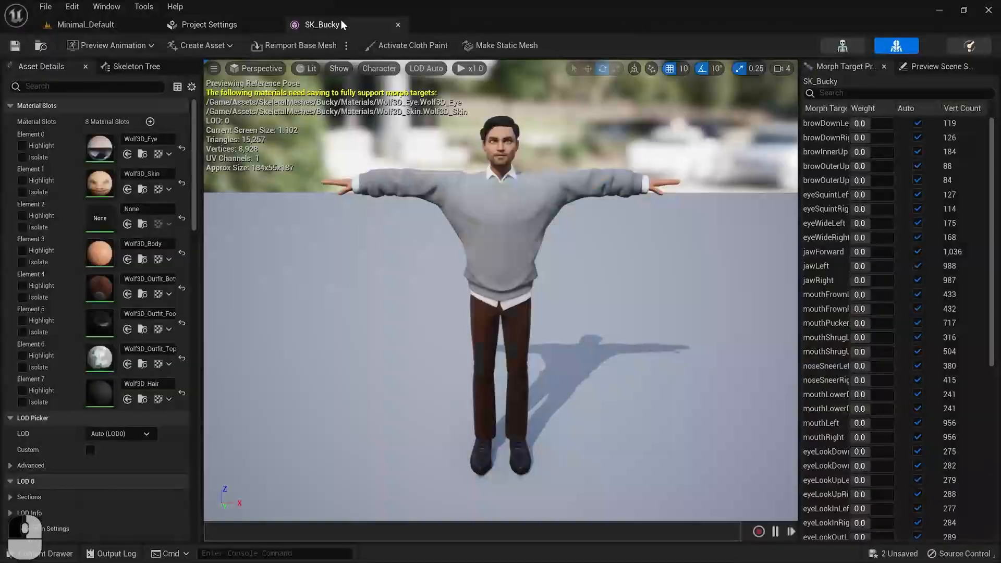
click(99, 27)
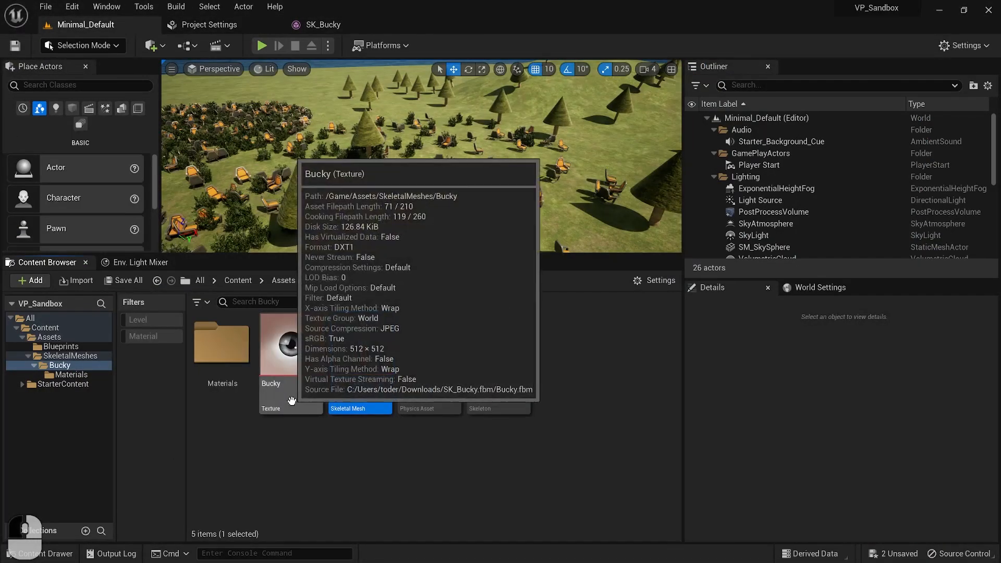
click(123, 280)
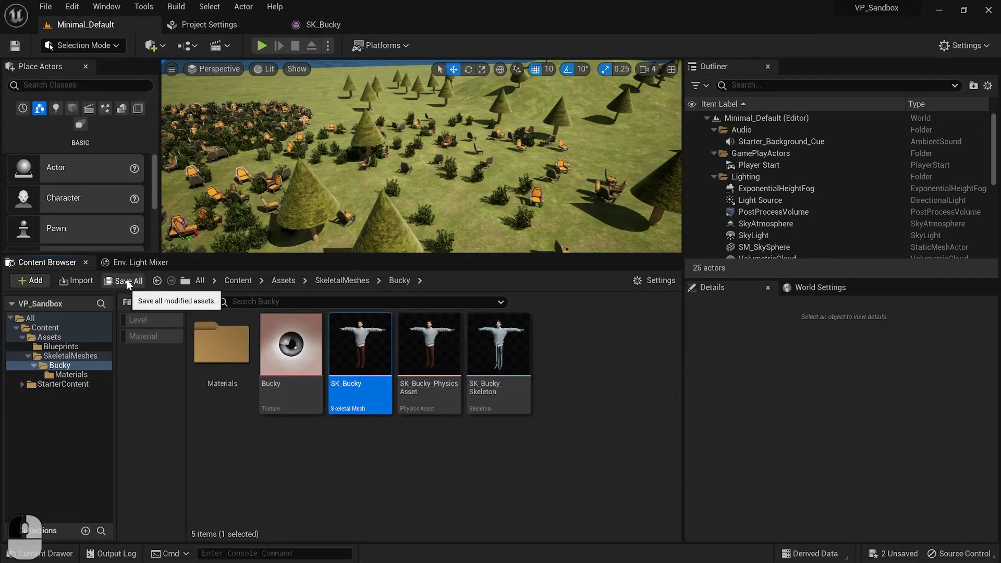
click(608, 420)
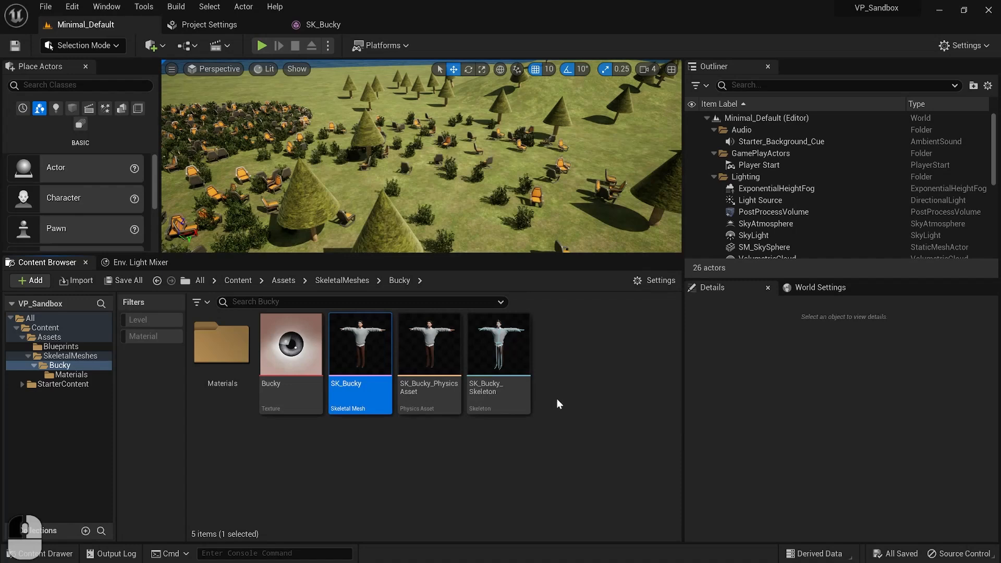
Create a new folder named Animations inside the Bucky folder.
right_click(571, 362)
click(637, 192)
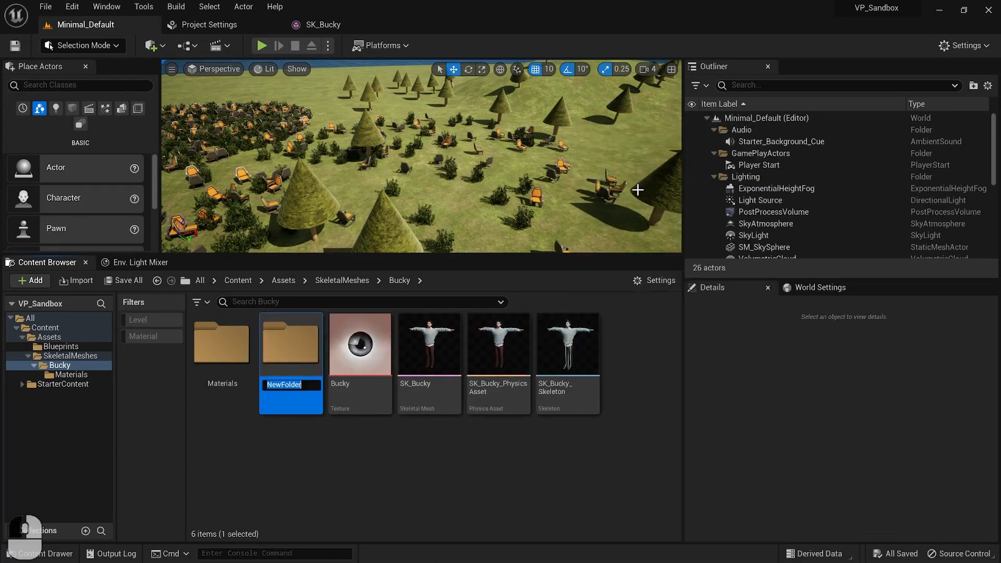
text(Animati)
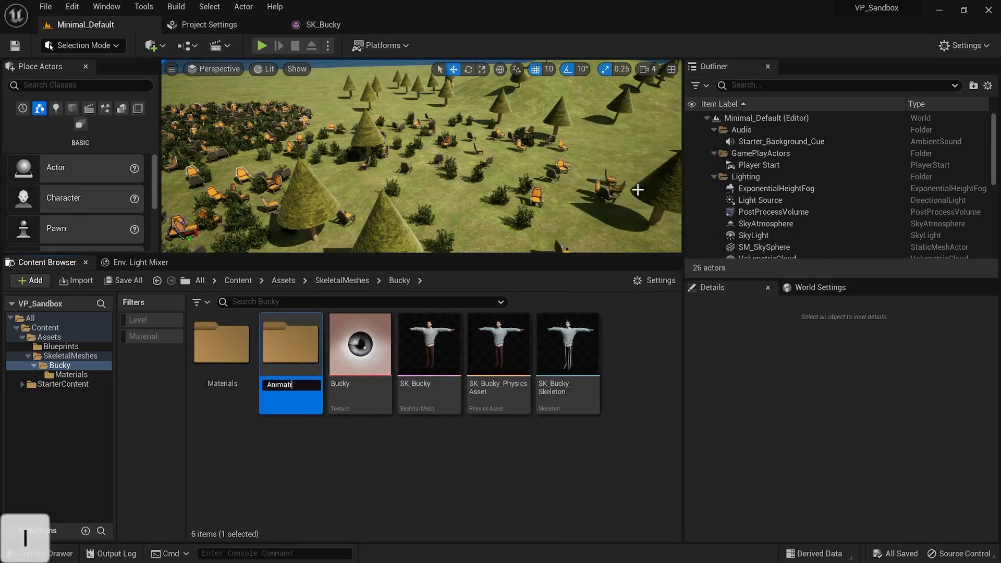
text(ons)
key(Return)
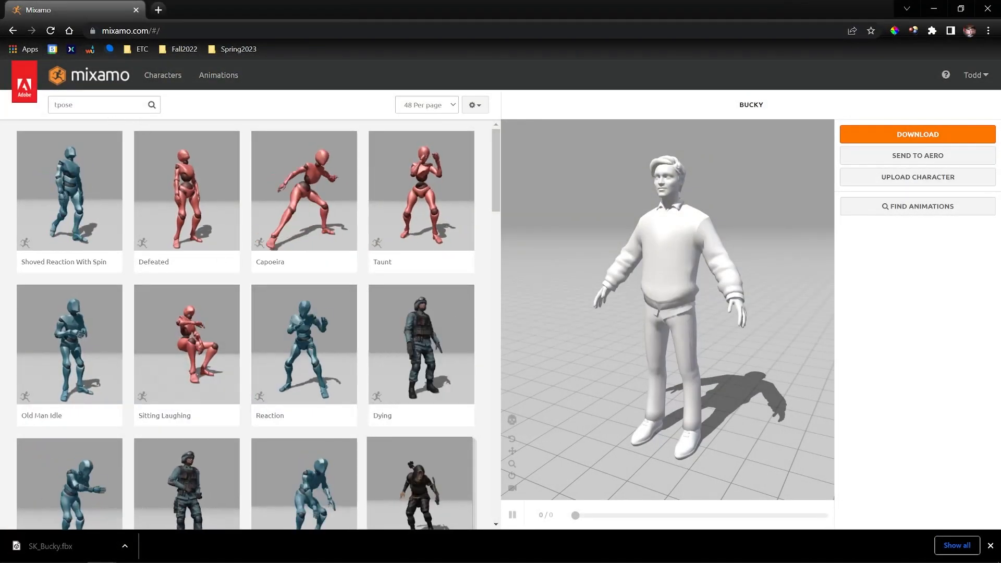
Switch to Mixamo in the browser, search its animations for "pack" and browse the animation packs.
click(103, 110)
click(218, 75)
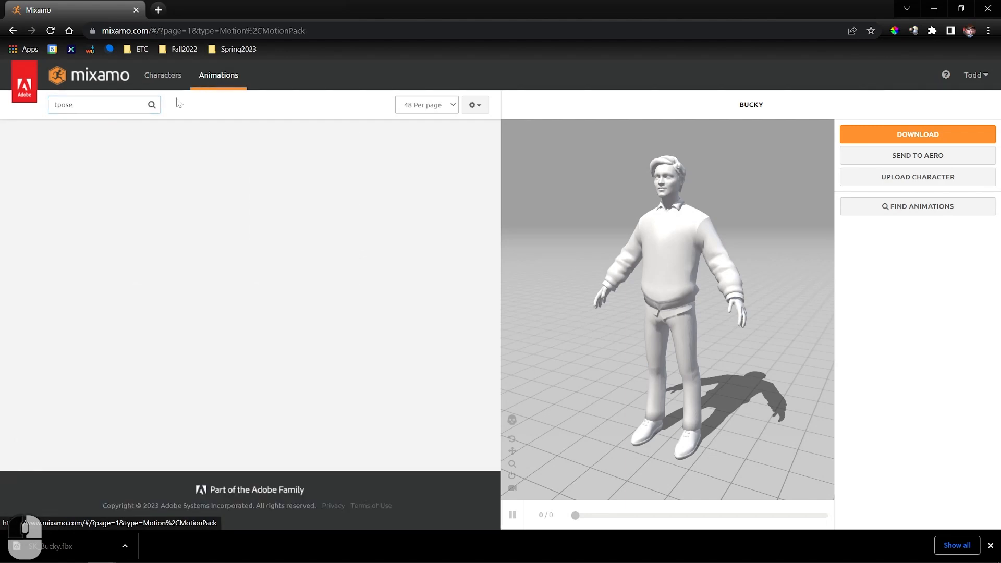
click(124, 106)
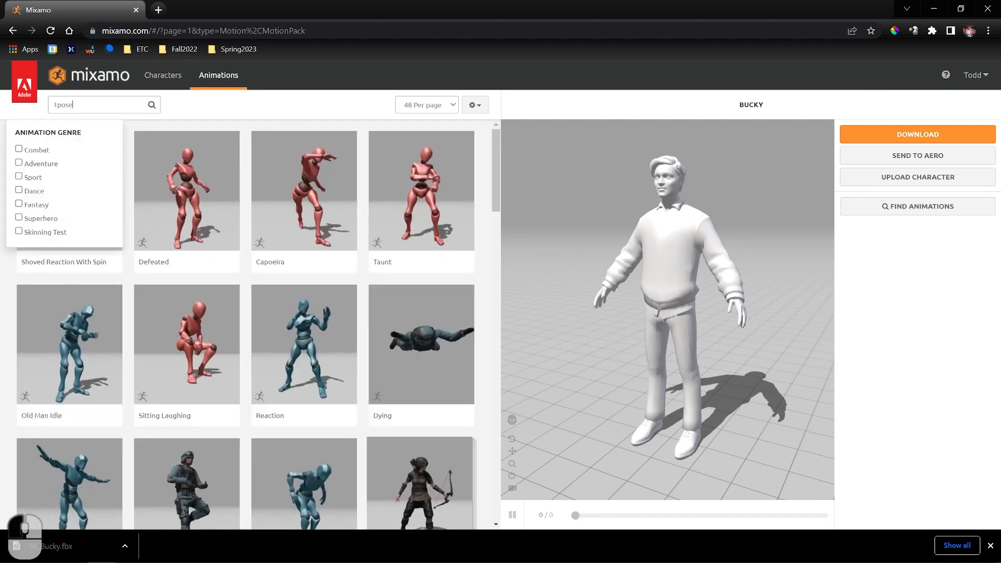
key(BackSpace)
key(BackSpace)
key(BackSpace)
key(BackSpace)
key(BackSpace)
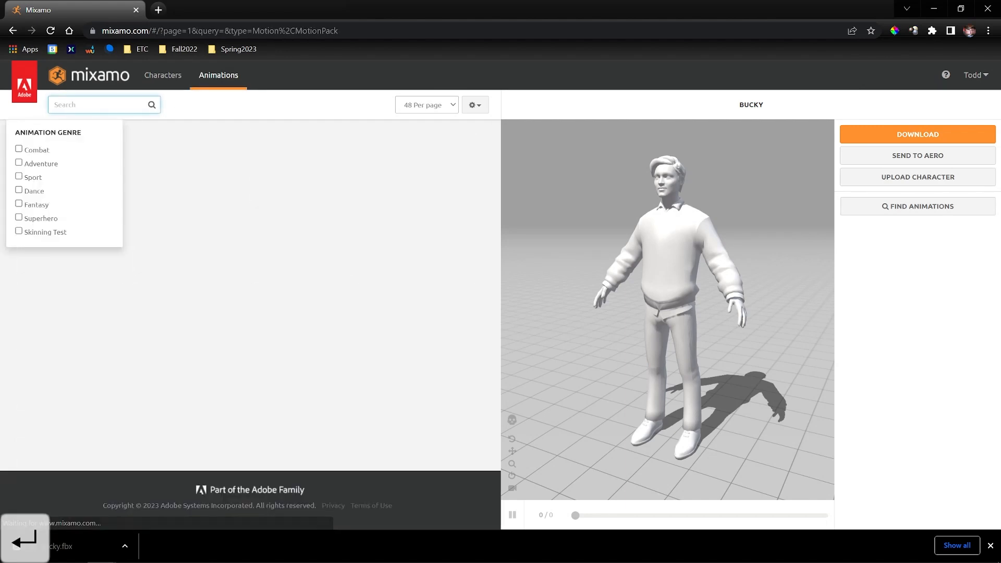
text(pack)
key(Return)
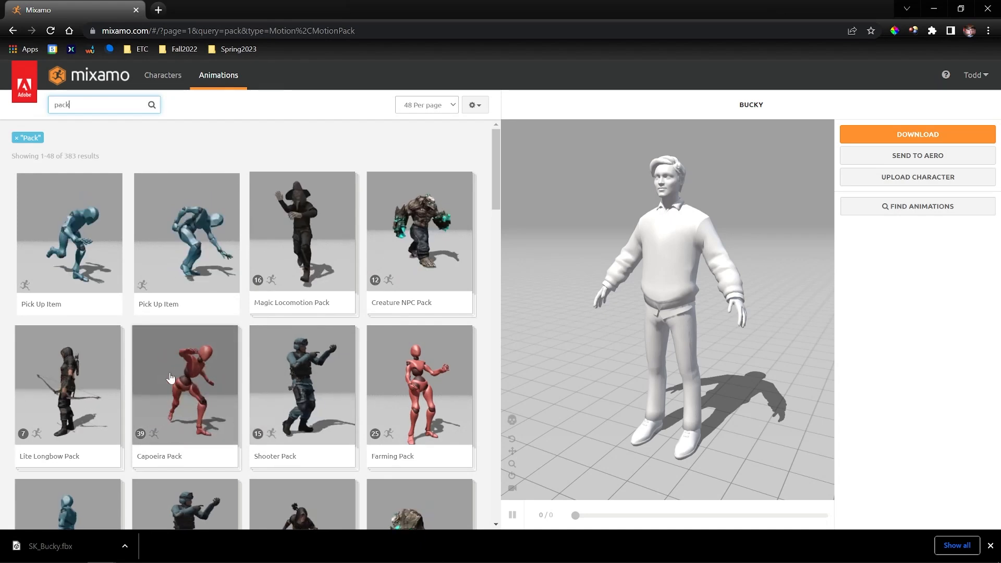
scroll(178, 381, down, 5)
scroll(198, 344, up, 5)
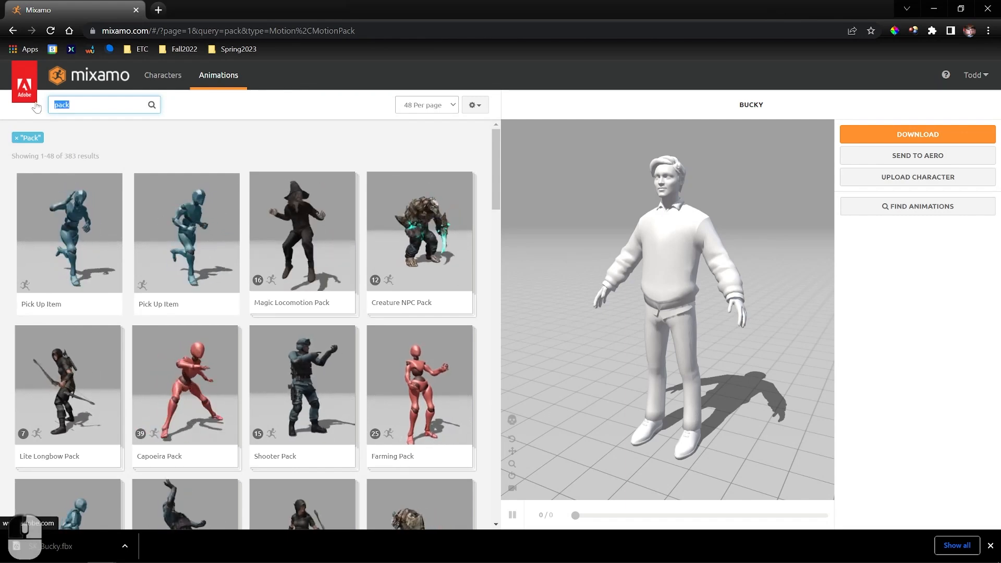
Search the Mixamo animations for "idle" and apply Breathing Idle to the Bucky character.
text(idle)
key(Return)
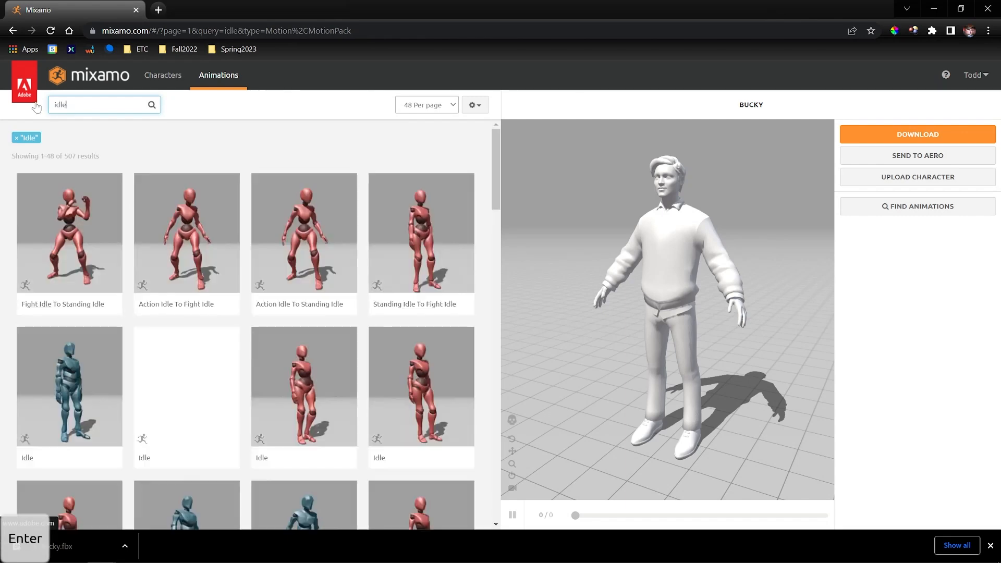
scroll(297, 313, down, 3)
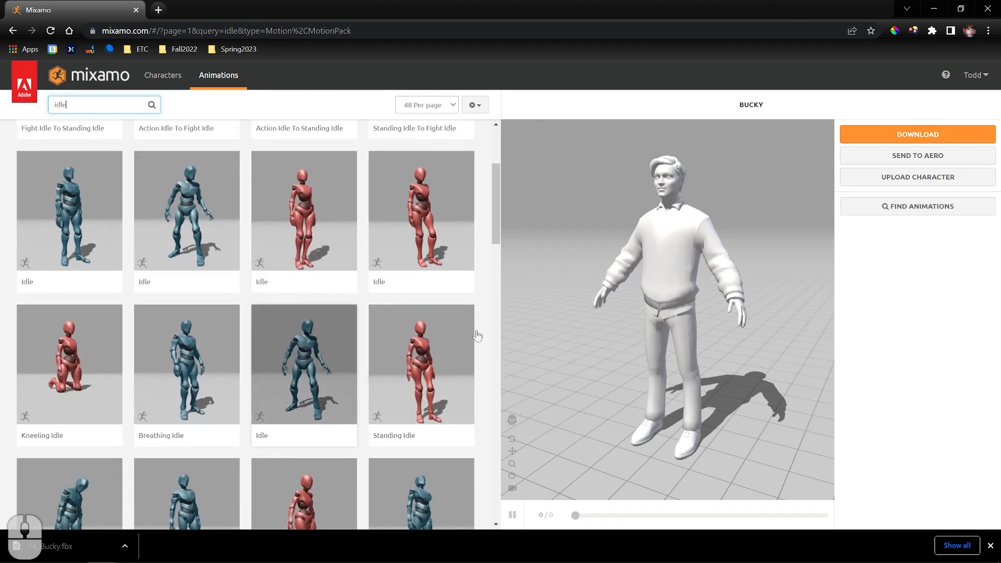
scroll(407, 353, down, 1)
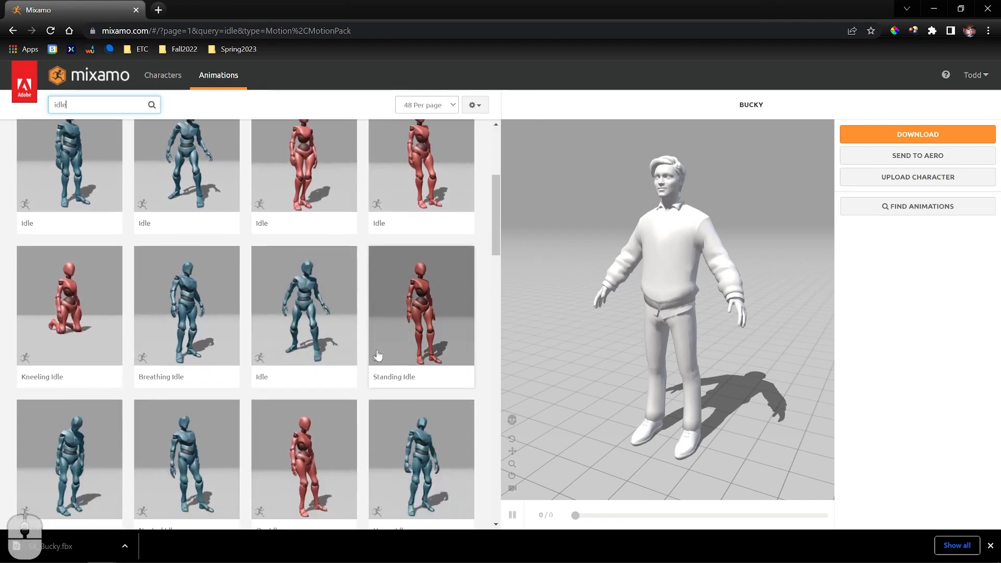
click(206, 325)
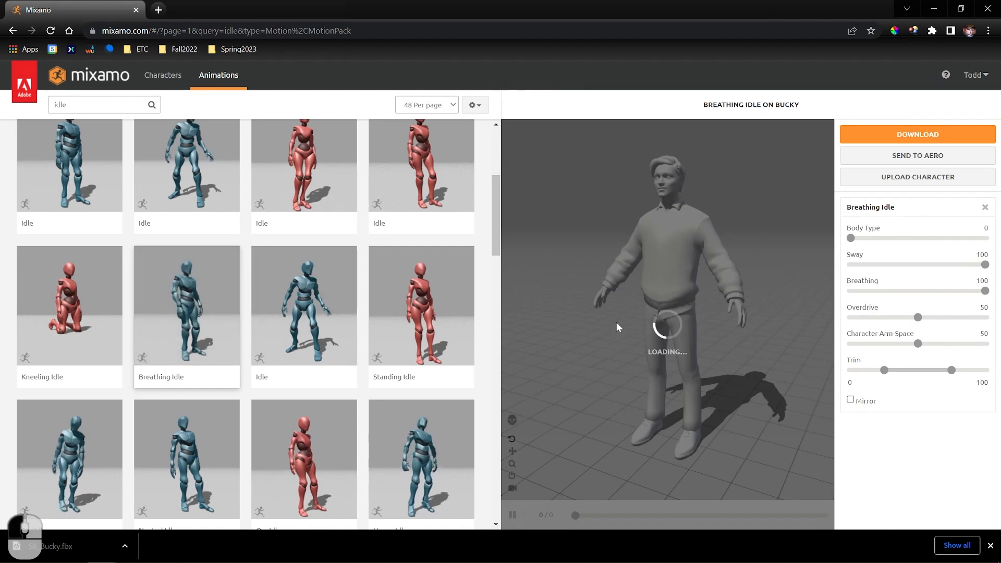
Download the Breathing Idle animation as binary FBX without skin, saving it as Breathing Idle.fbx in Downloads.
click(907, 134)
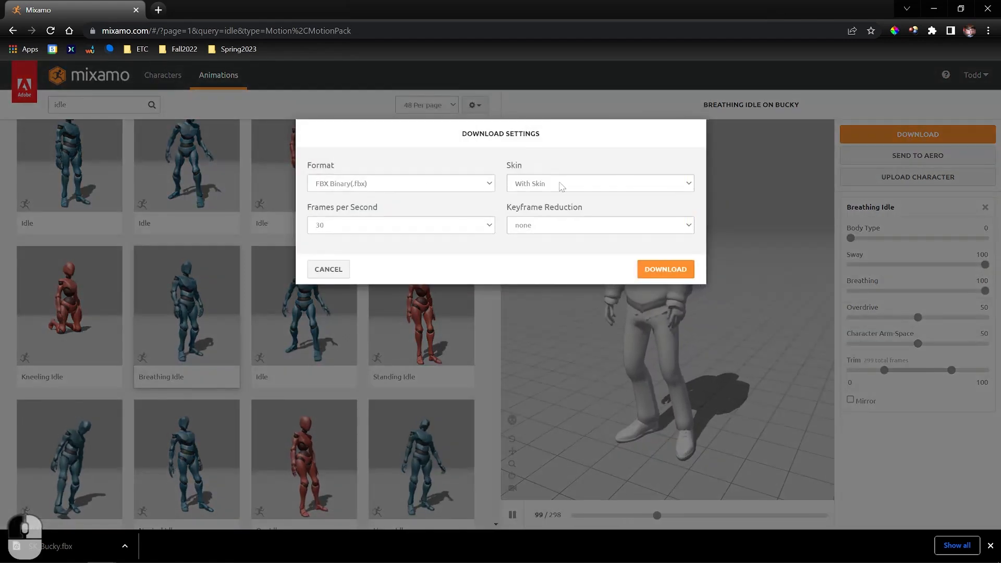
click(561, 185)
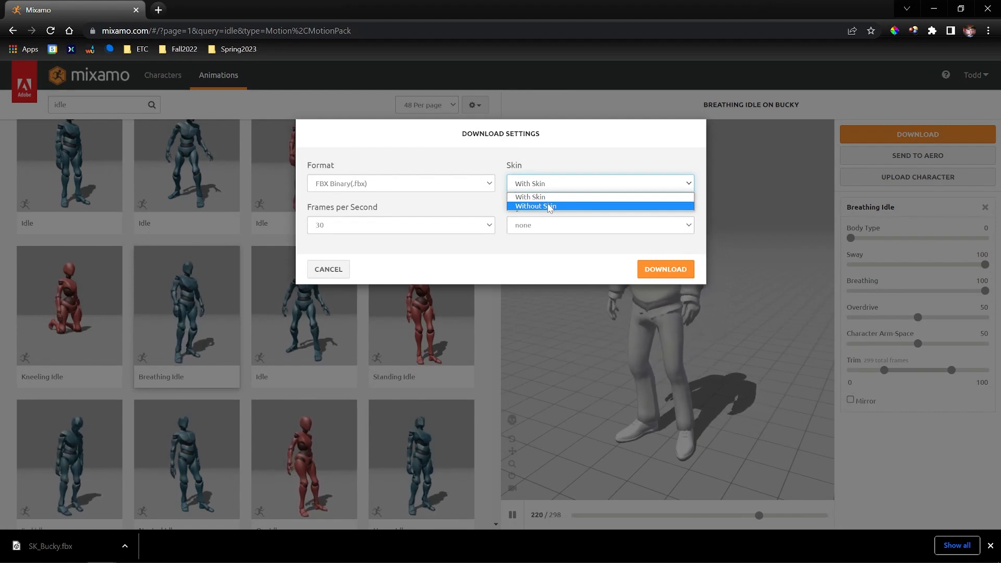
click(550, 207)
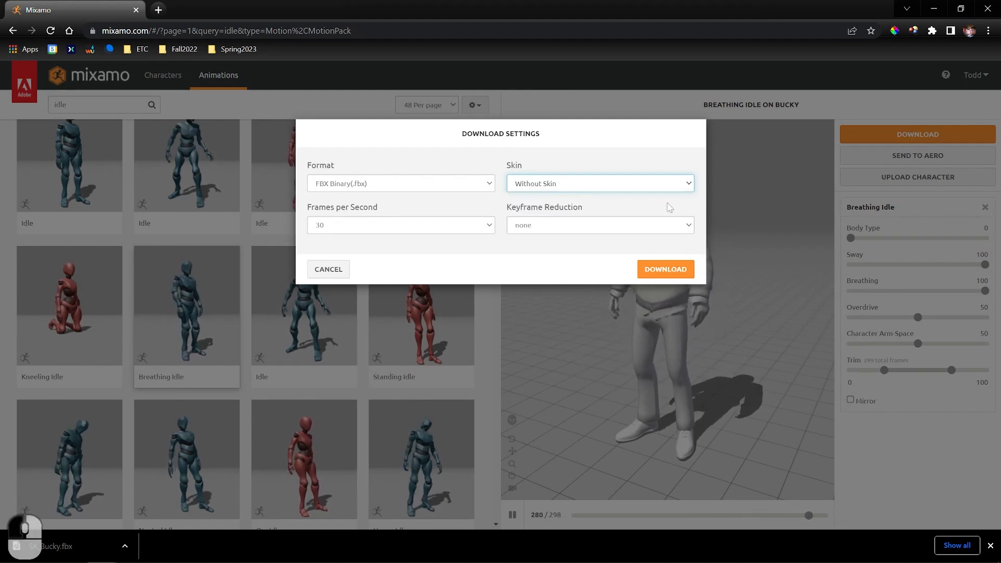
click(665, 270)
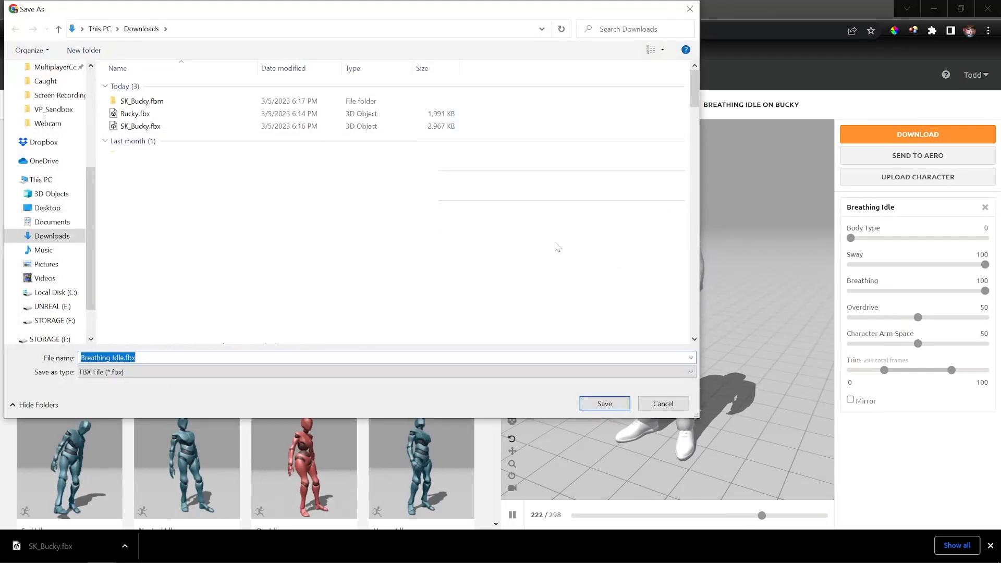
click(605, 404)
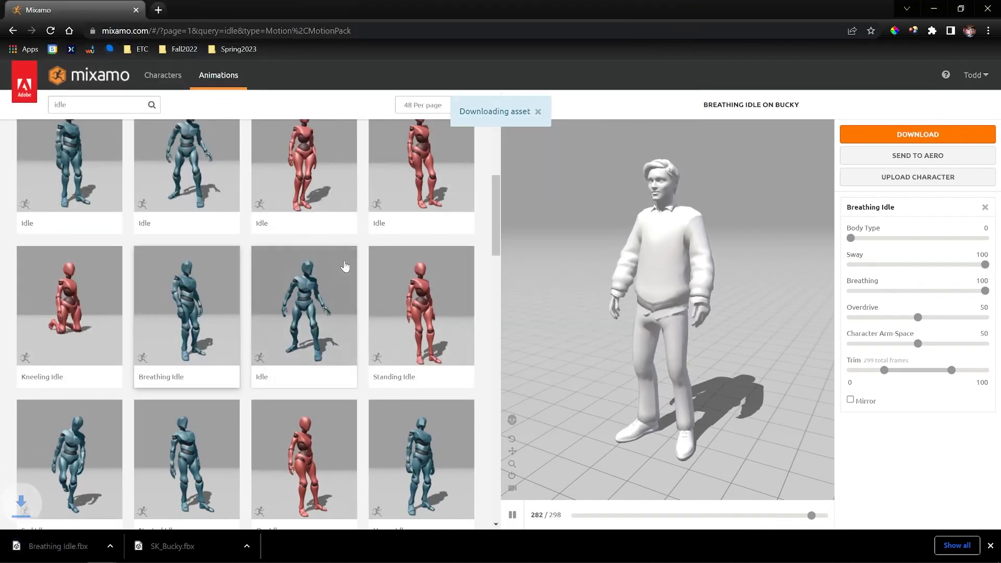
Search the animations for "running", apply a Running animation to Bucky and make it play in place.
double_click(60, 105)
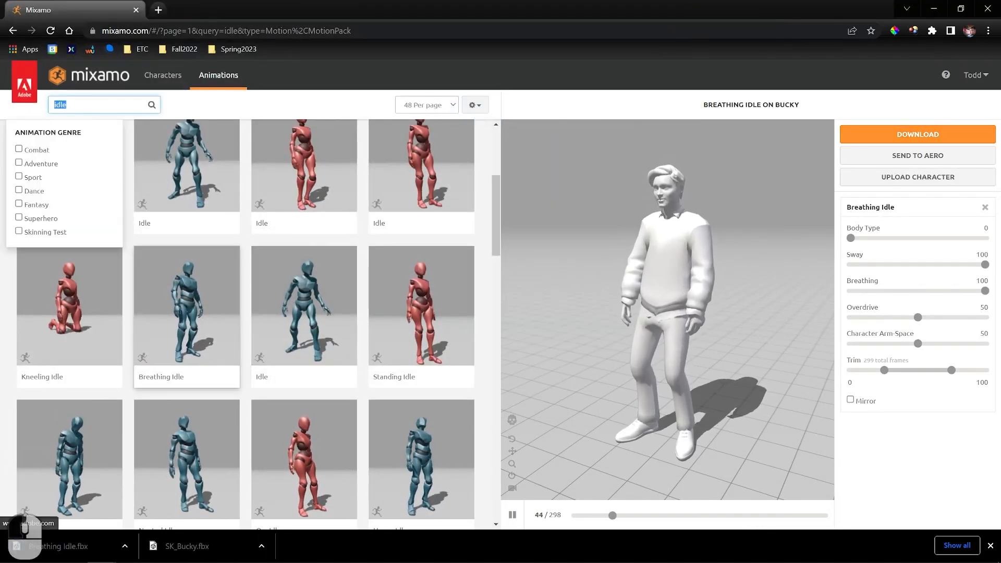
text(running)
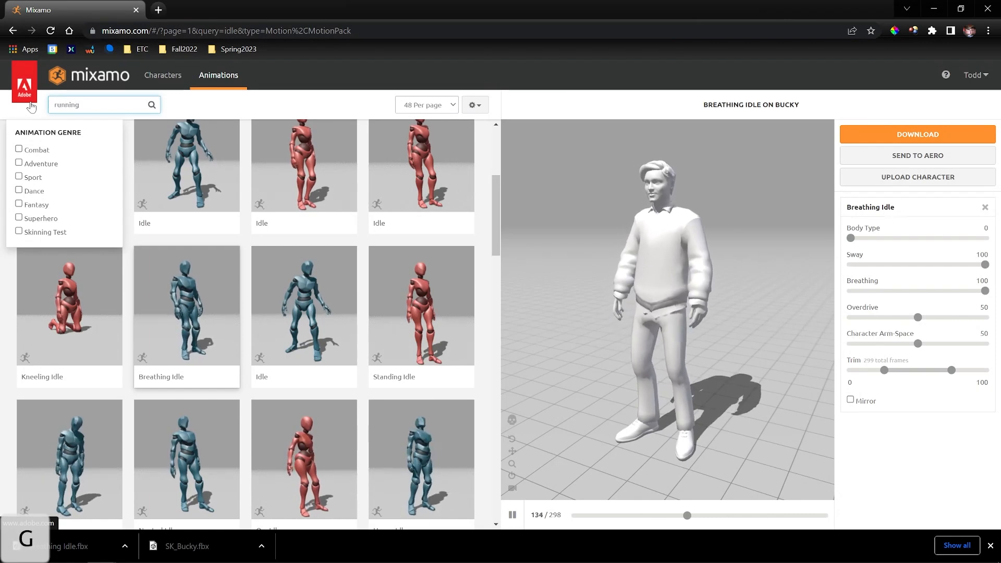
key(Return)
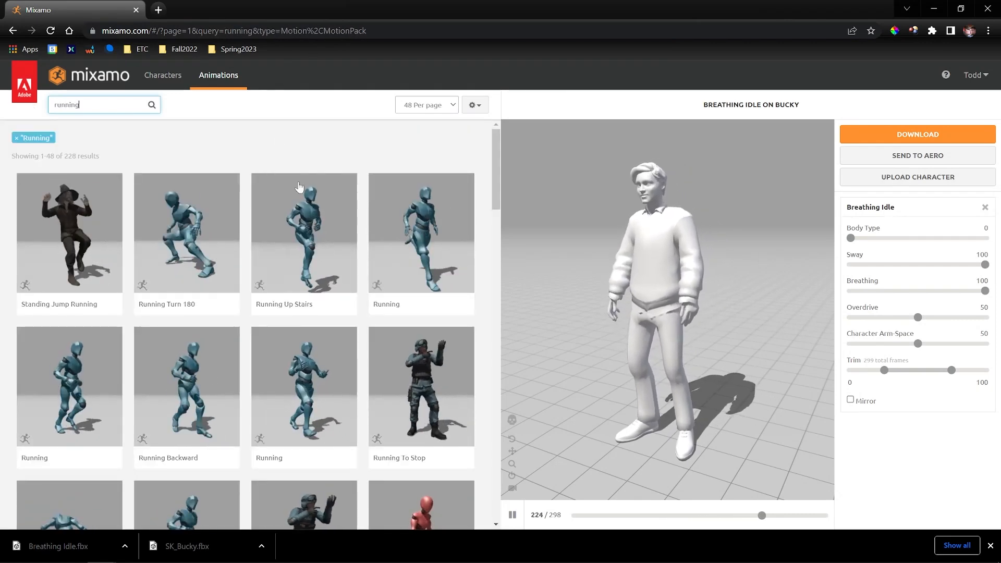
scroll(307, 211, down, 3)
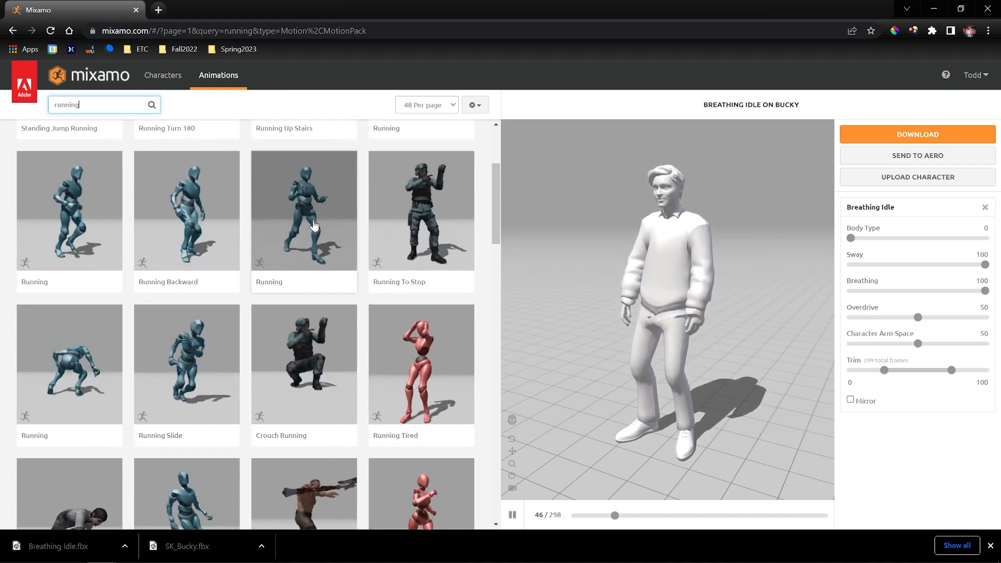
click(91, 223)
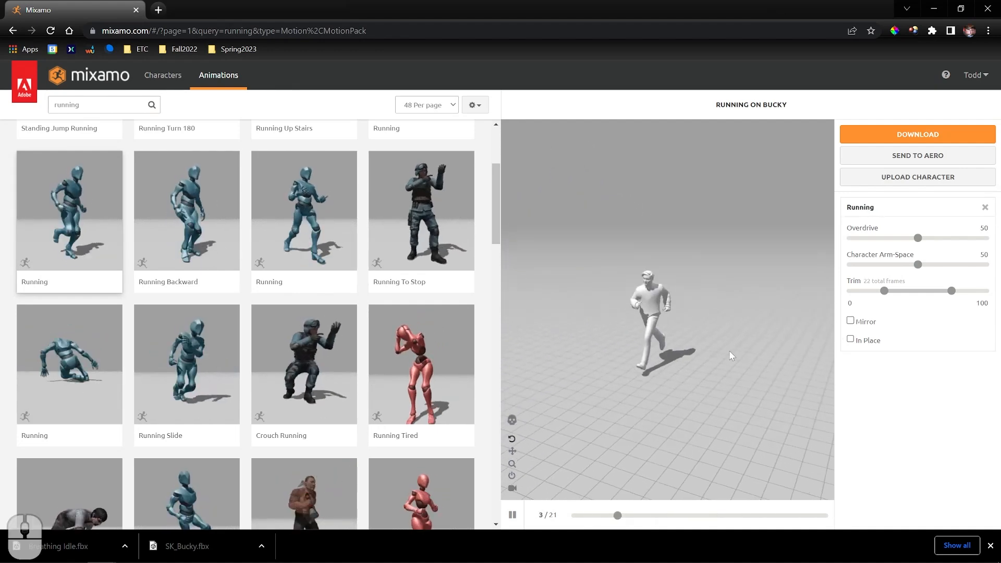
click(851, 339)
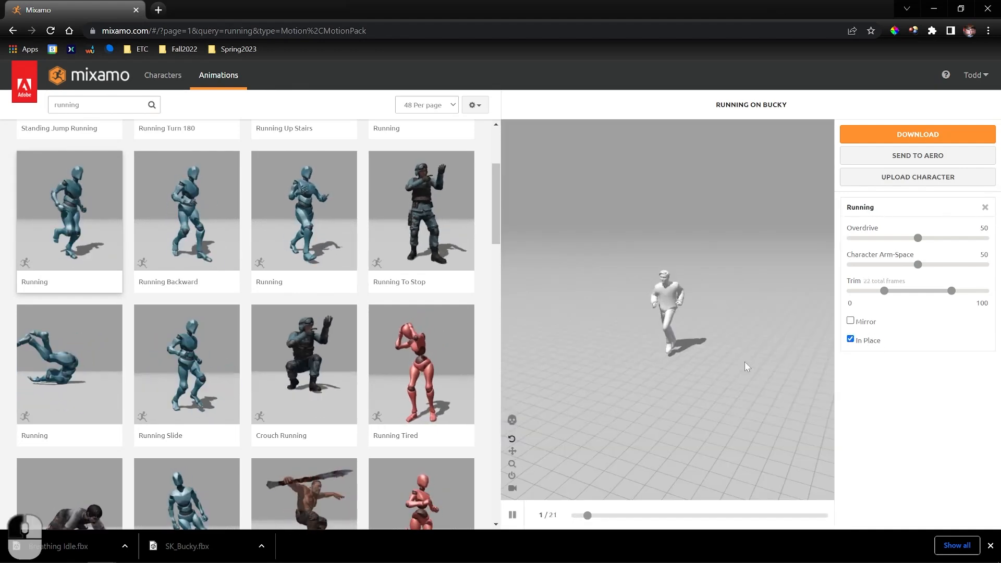
Download the in-place running animation with the current download settings, saving it as Running.fbx in Downloads.
click(913, 136)
click(670, 269)
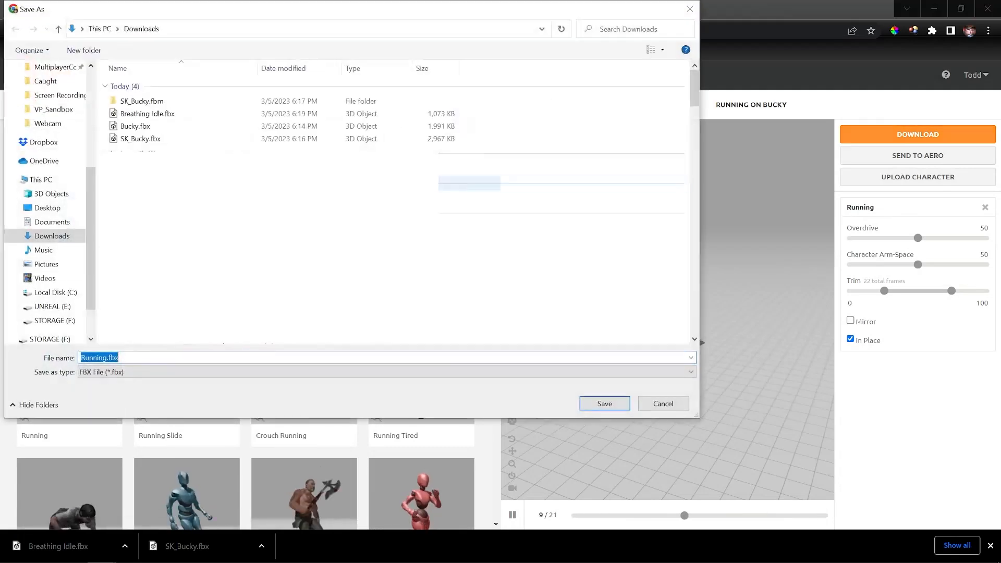
click(604, 404)
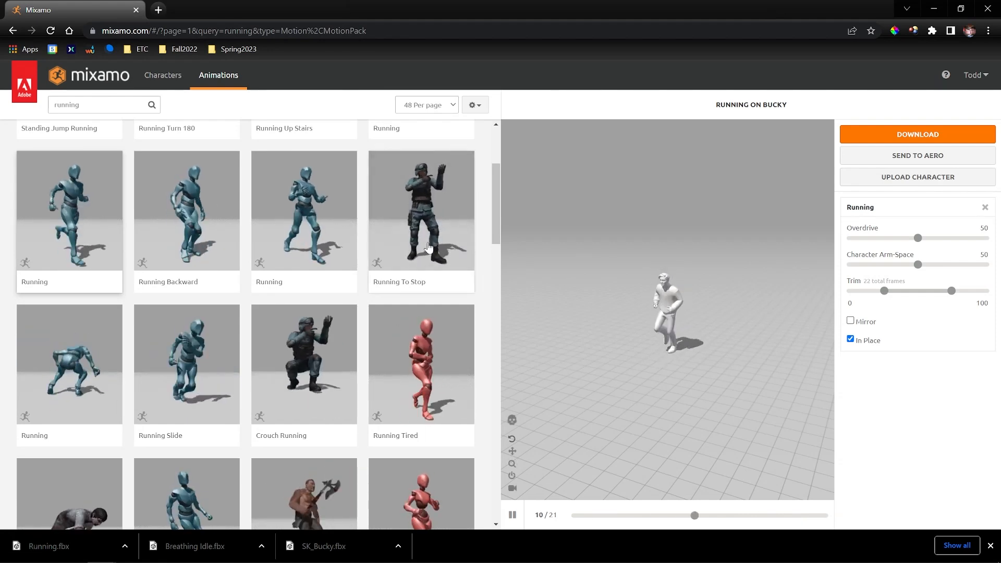
Switch to Unreal Engine and import Breathing Idle.fbx and Running.fbx into Bucky's Animations folder using SK_Bucky_Skeleton.
click(935, 9)
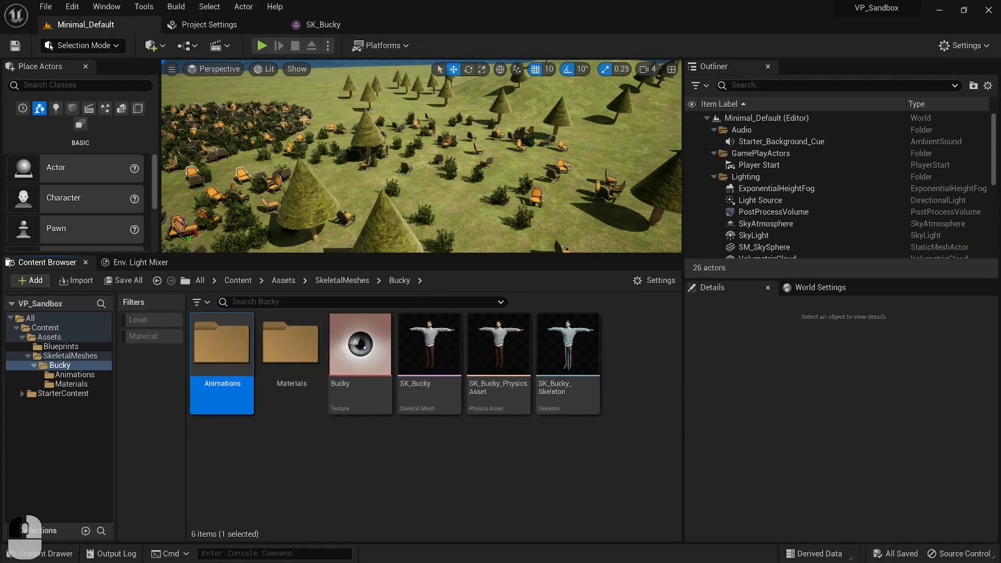
drag(320, 368, 218, 346)
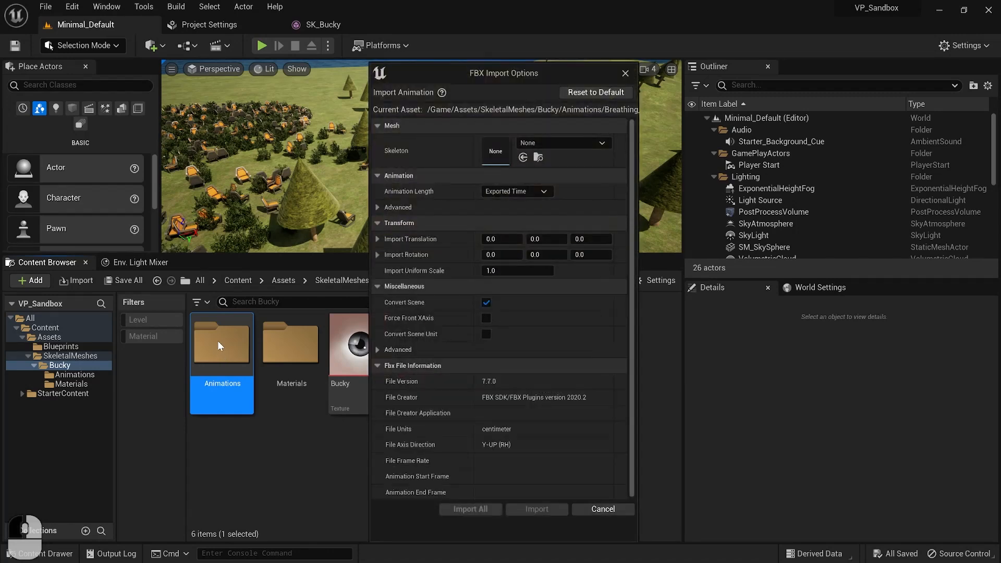
click(565, 142)
click(575, 262)
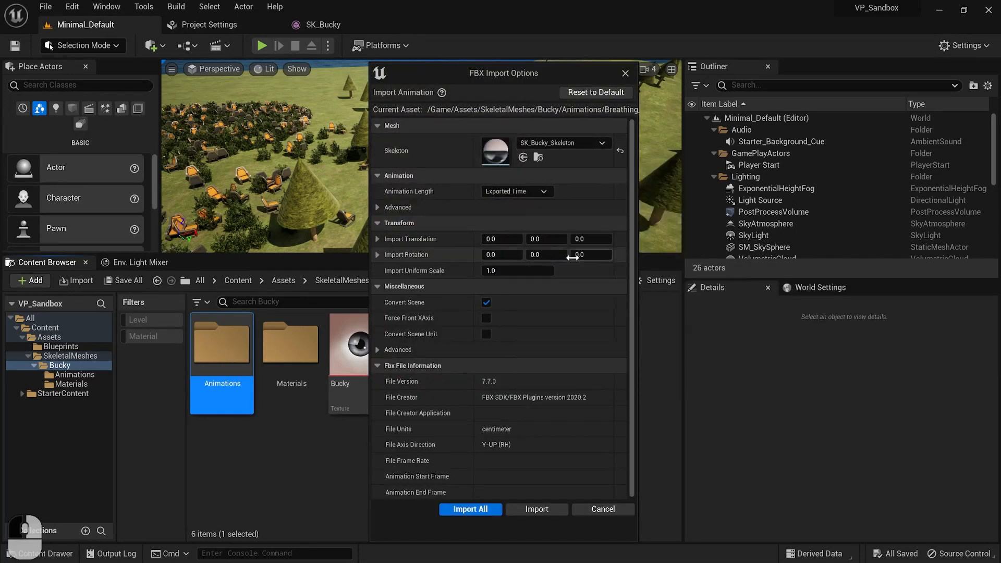
click(473, 509)
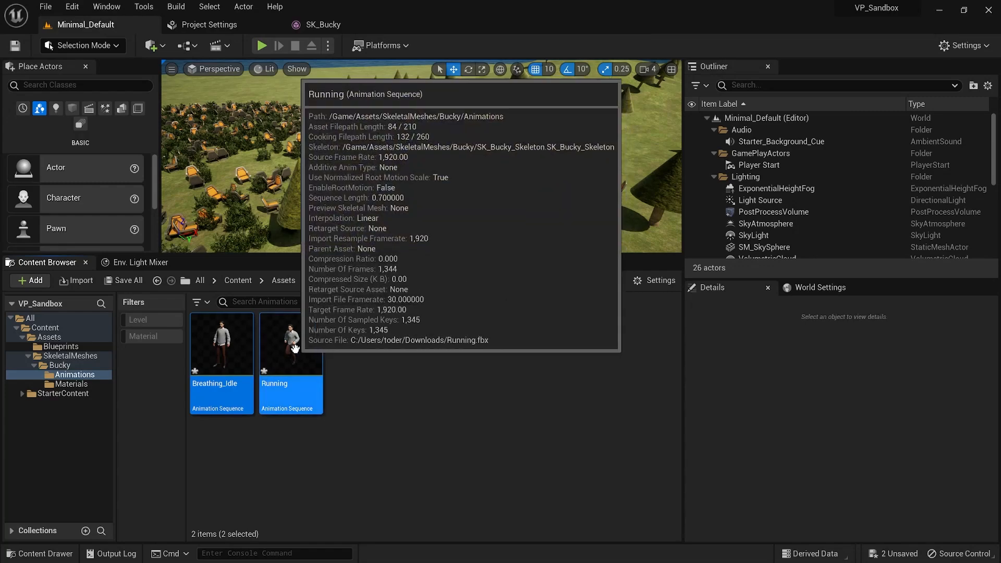
Place the Breathing_Idle and Running animation sequences together on the open grass in the level.
key(d)
key(w)
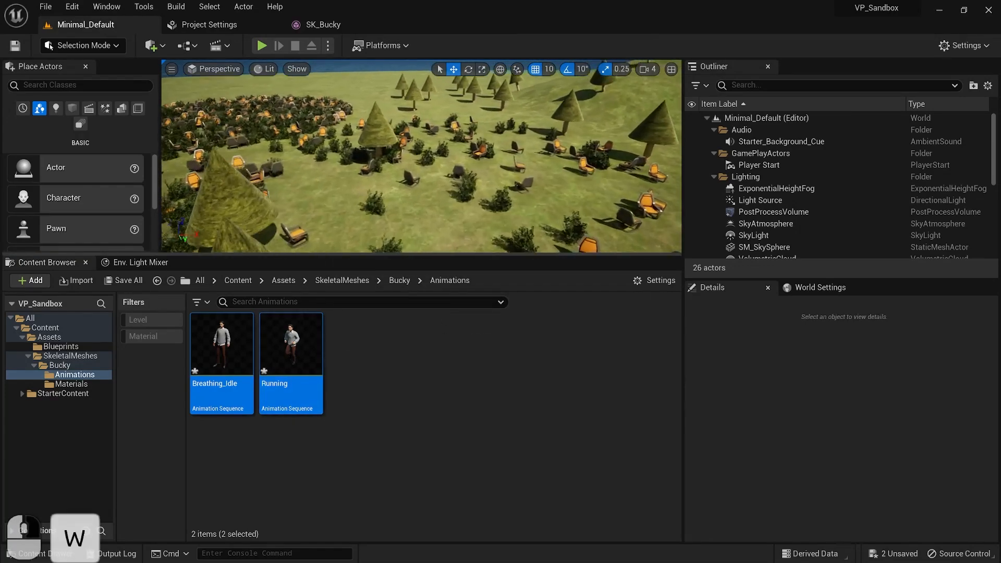
drag(222, 344, 454, 204)
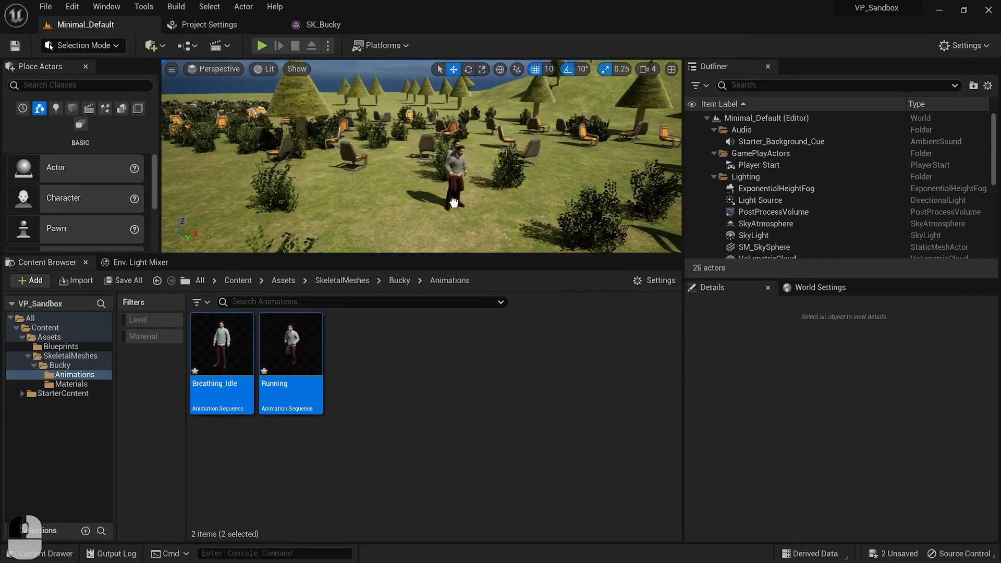
drag(534, 202, 452, 194)
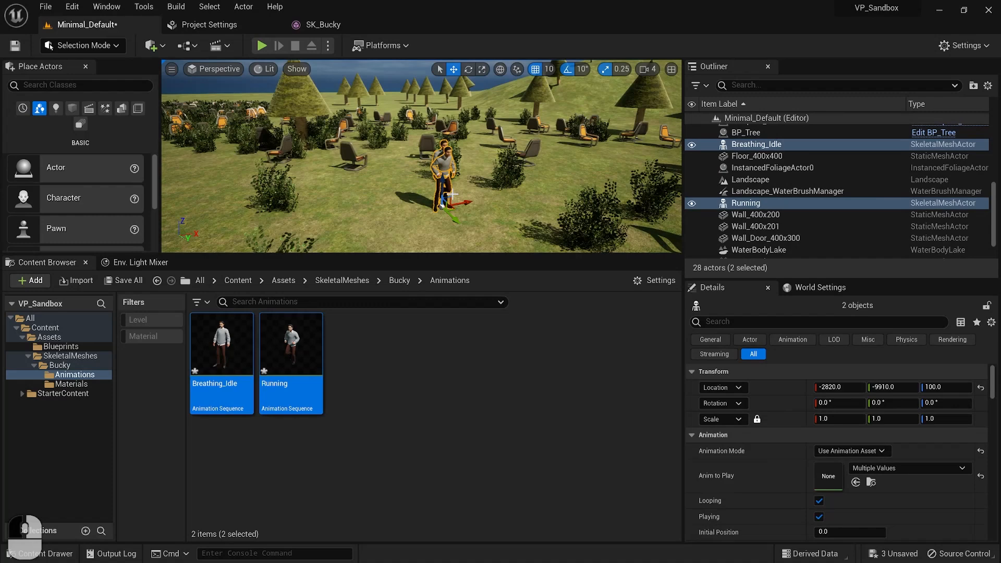
Select only the Breathing_Idle actor and move it along X to -2970, beside the Running actor.
click(497, 214)
click(762, 133)
click(767, 156)
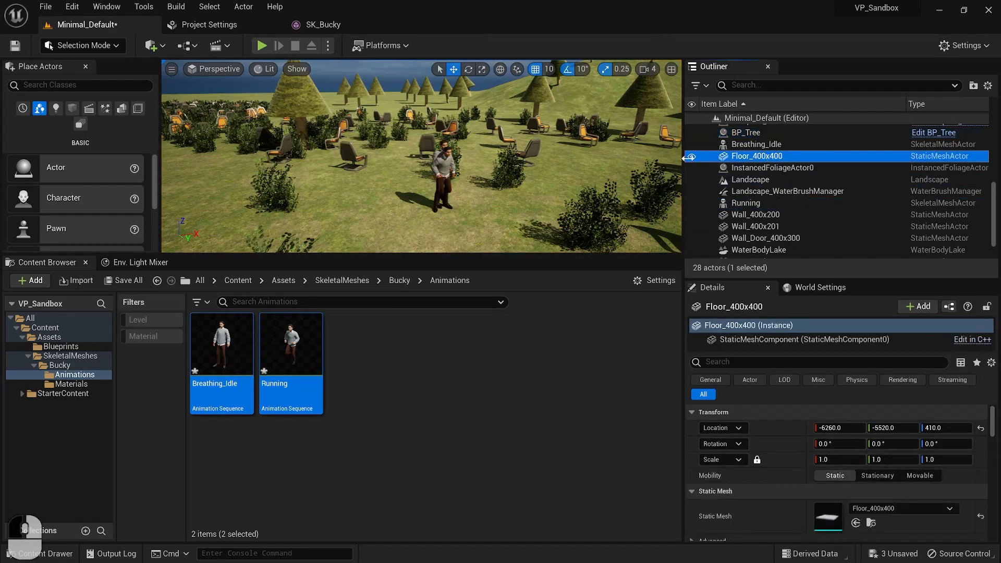
key(Up)
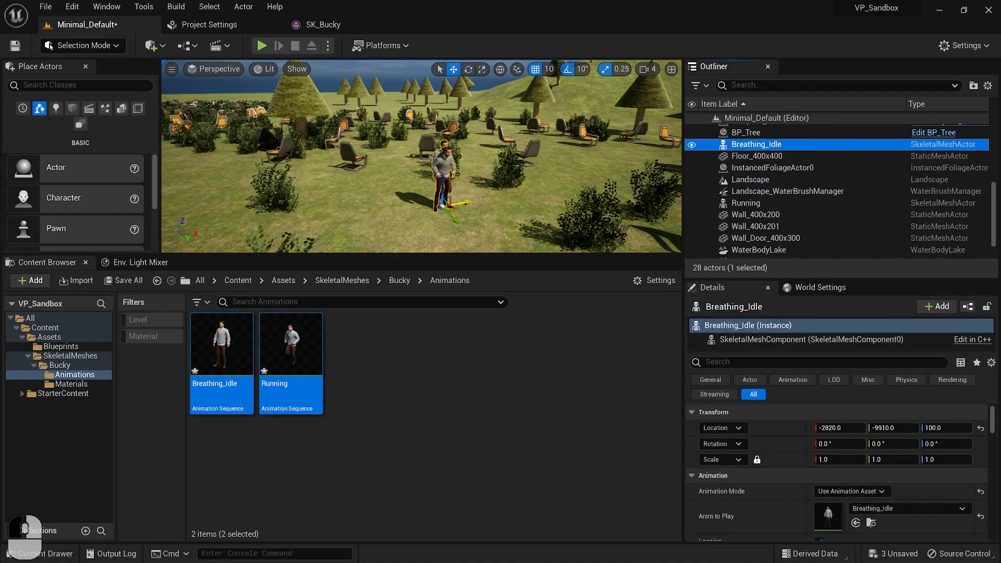
drag(465, 202, 411, 210)
key(w)
right_drag(410, 210, 344, 61)
Simulate the level to preview both character animations, and stop the simulation.
click(328, 46)
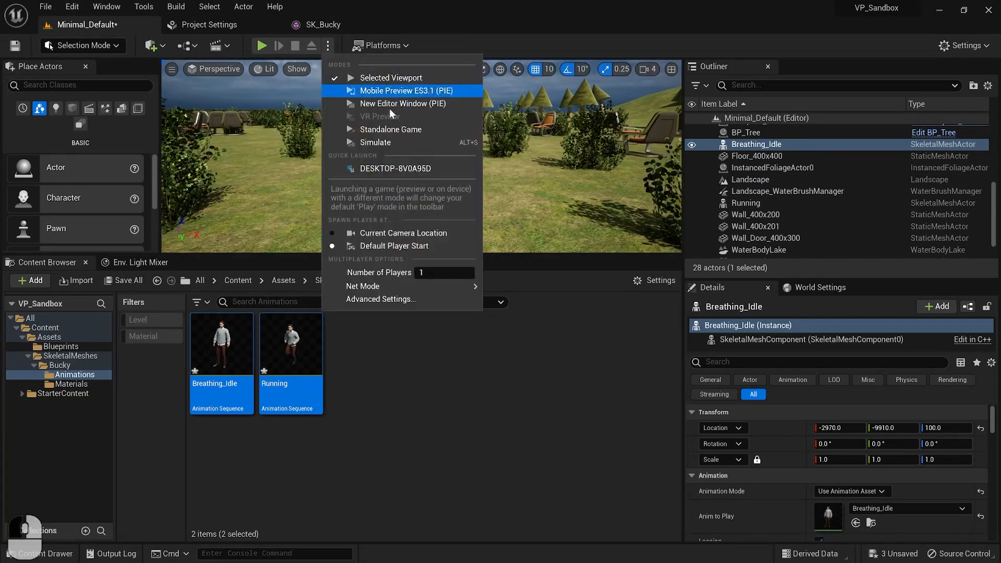
click(396, 142)
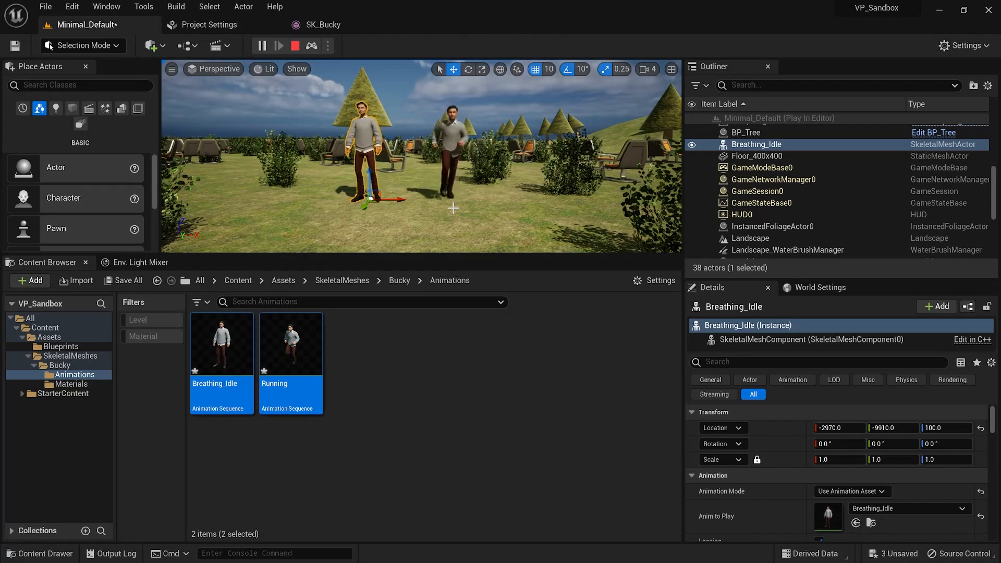
click(295, 45)
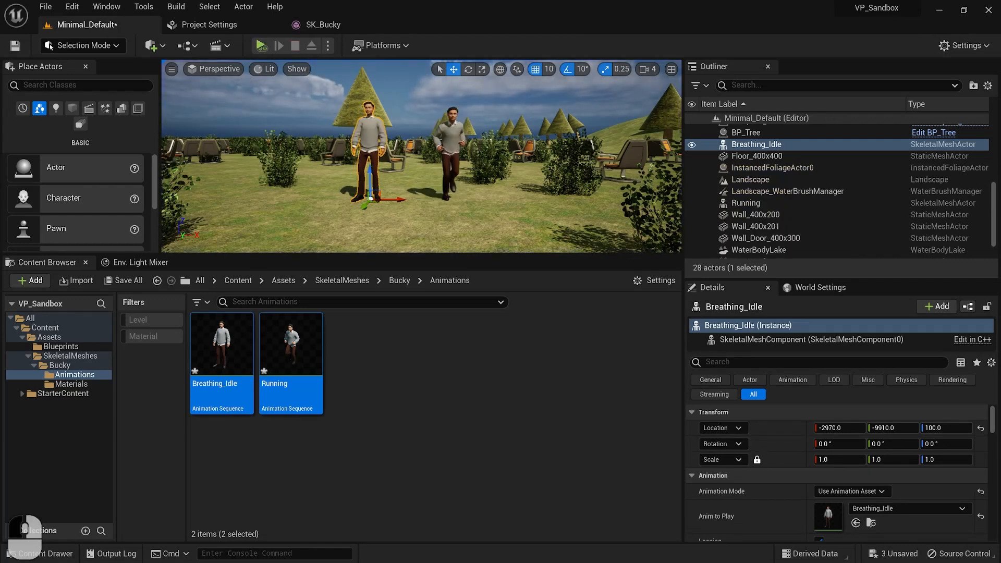
Save all modified assets and the level, and return to the SkeletalMeshes folder.
scroll(837, 472, down, 1)
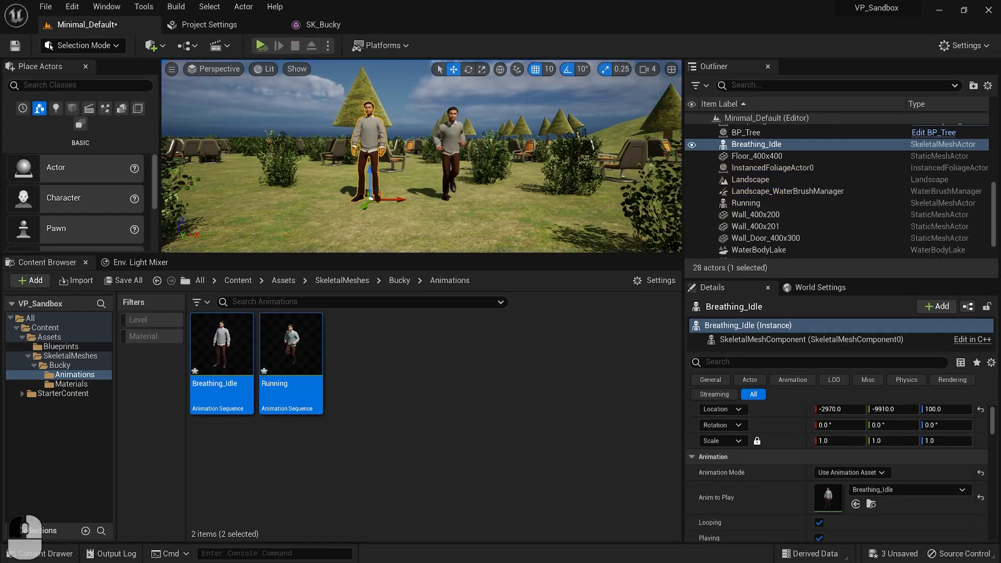
click(129, 280)
click(595, 421)
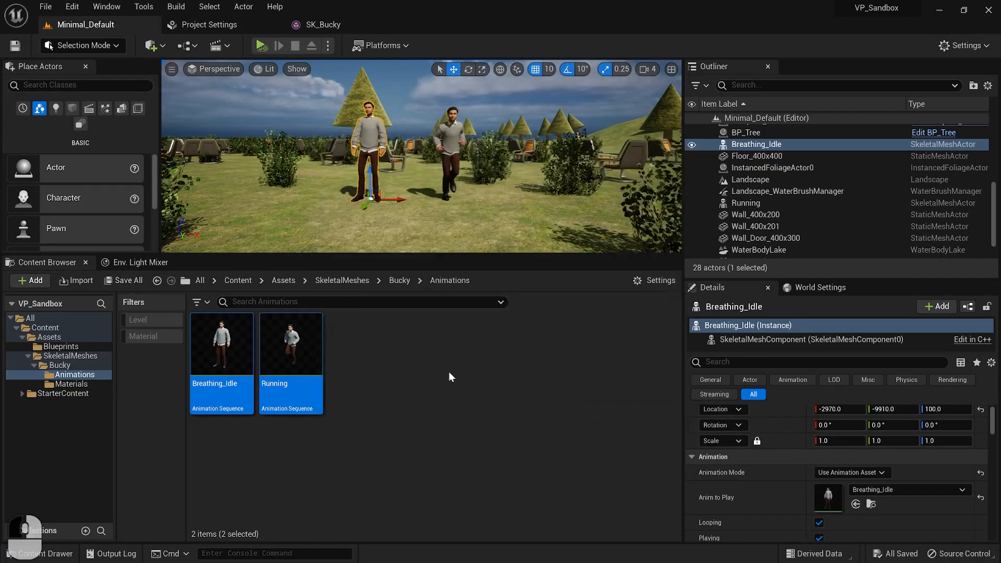
click(350, 285)
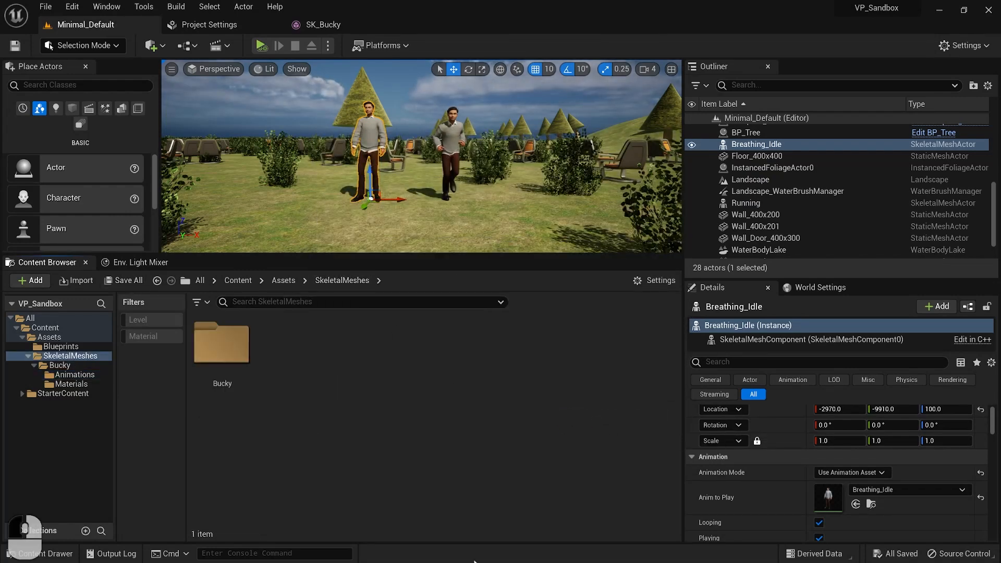
Bring up the MakeHuman window, and switch to the makehumancommunity.org site in the browser.
click(424, 559)
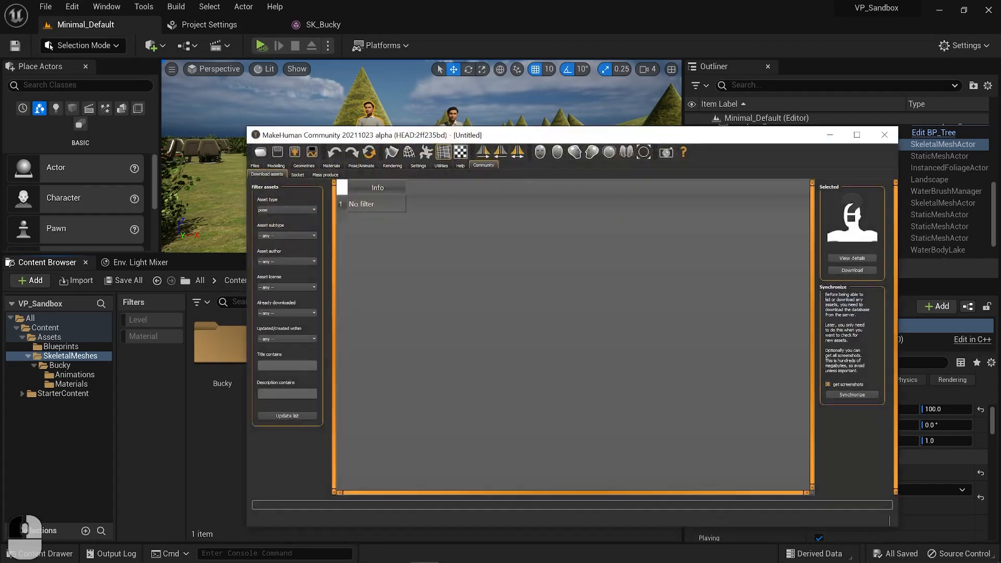
drag(701, 139, 591, 111)
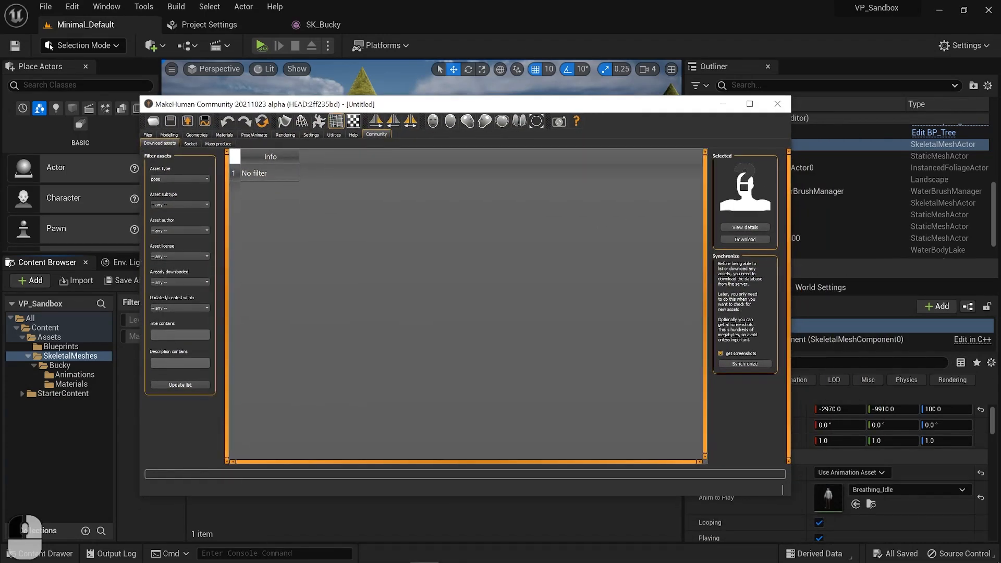
drag(191, 15, 50, 0)
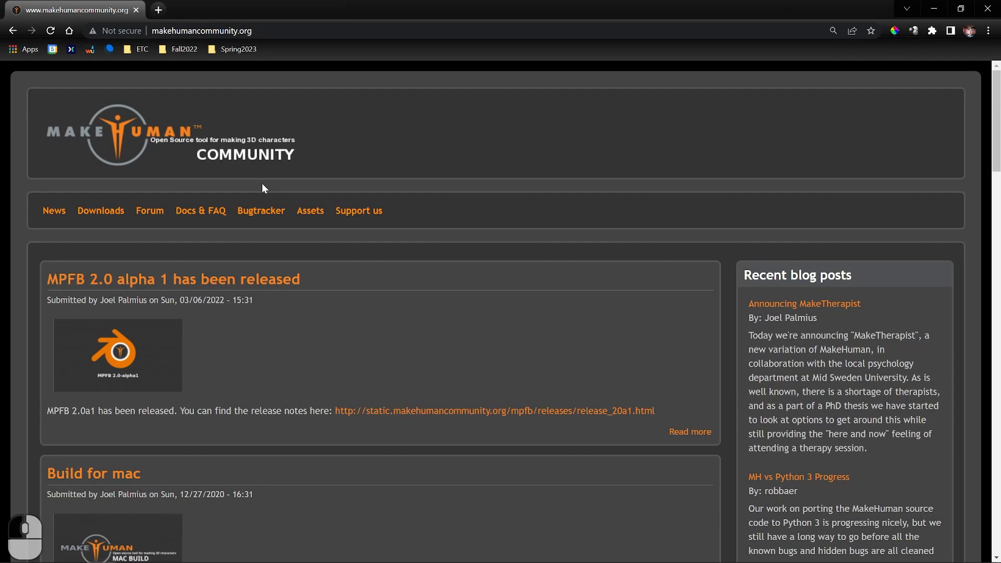
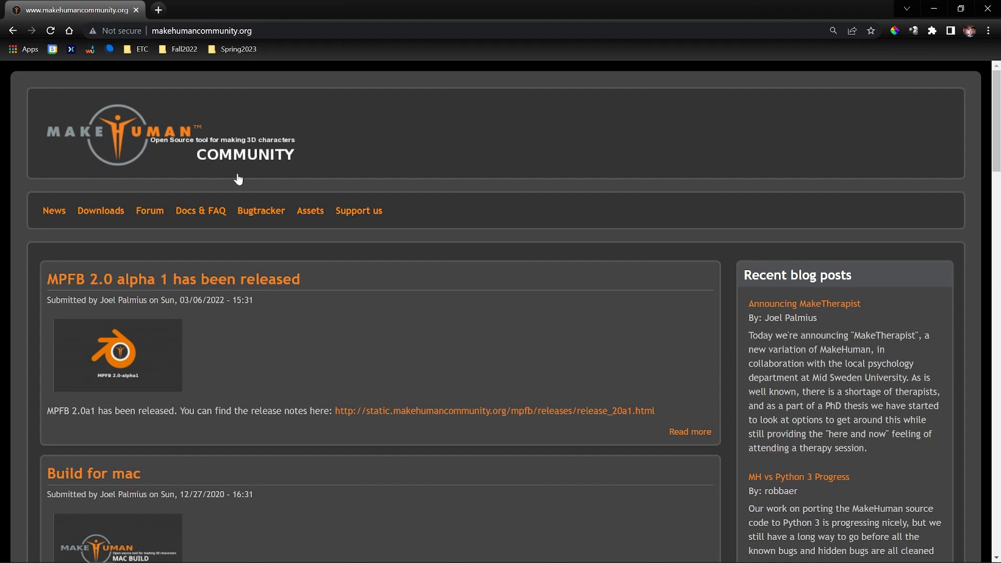
Open the MakeHuman site's downloads page, then switch to the MakeHuman application and maximize its window.
click(112, 211)
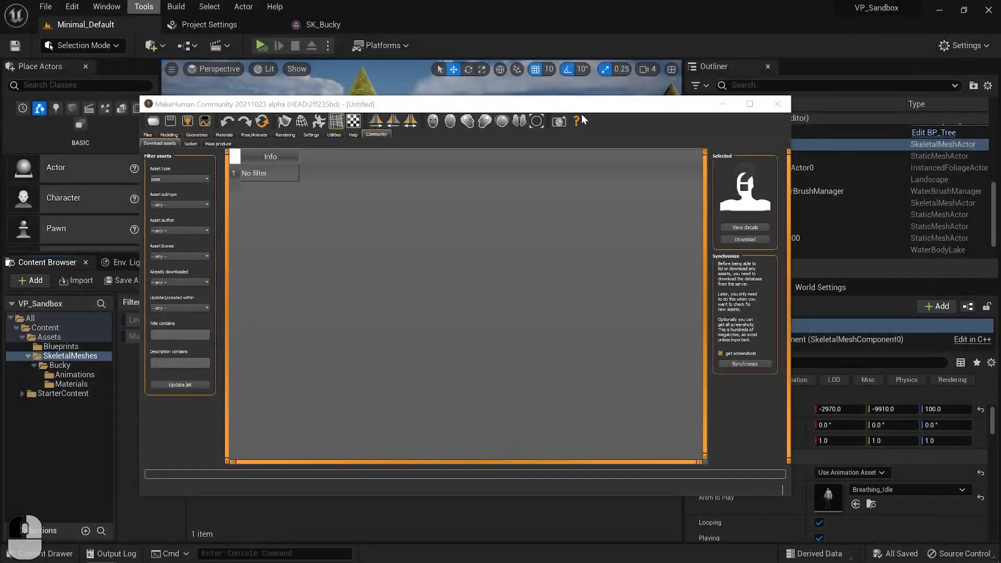
click(751, 105)
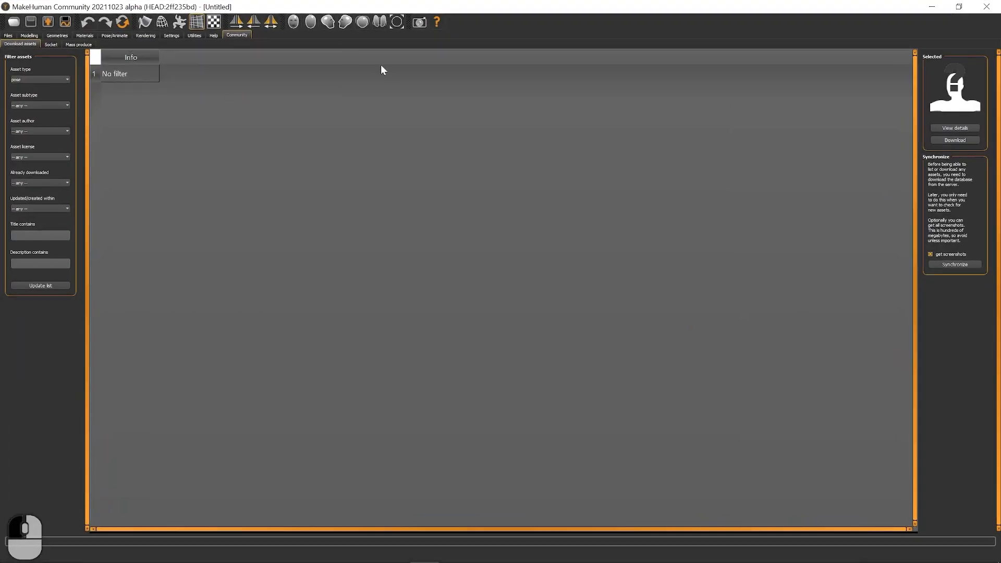
click(32, 22)
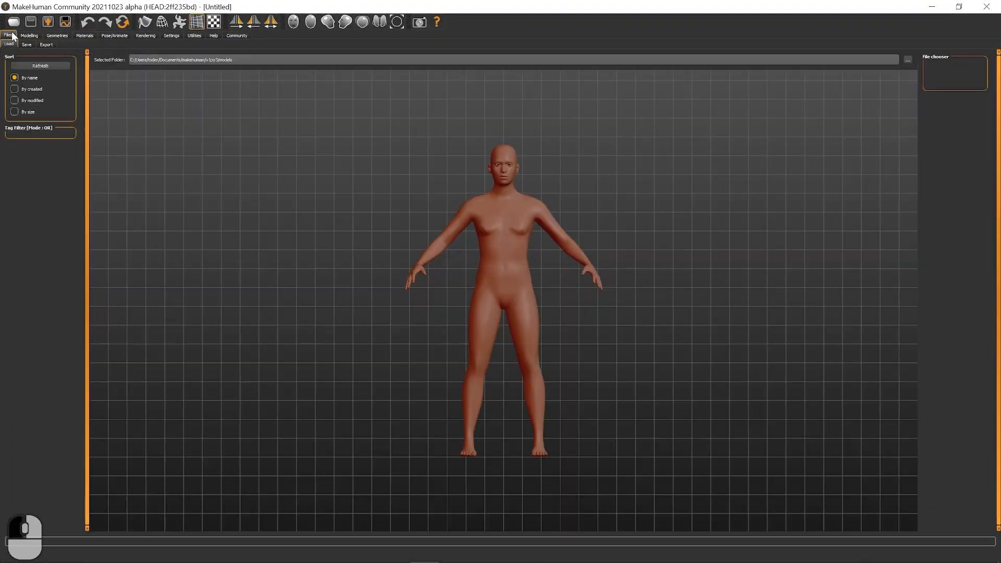
Filter the community download assets by the eyebrows type and update the asset list.
click(241, 35)
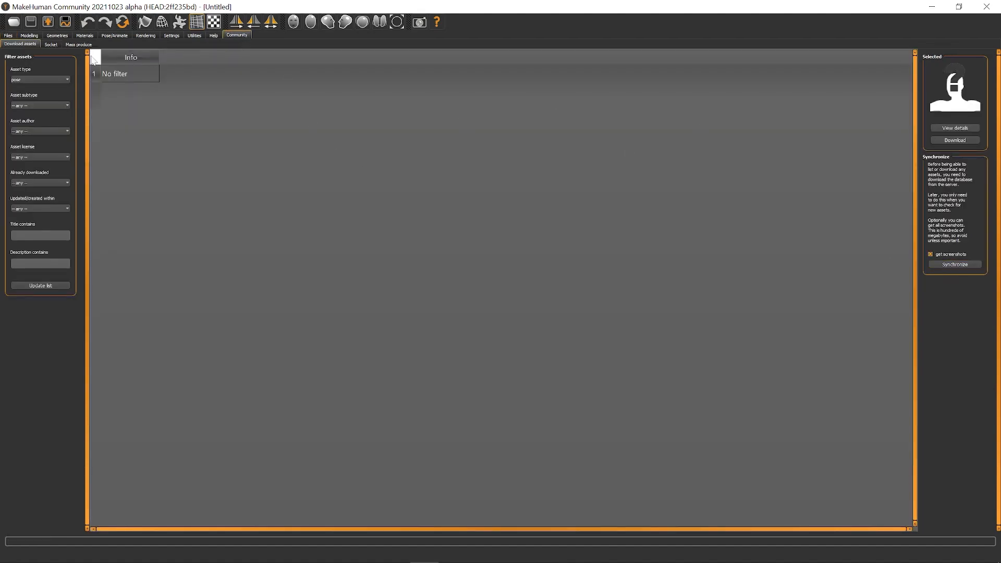
click(36, 81)
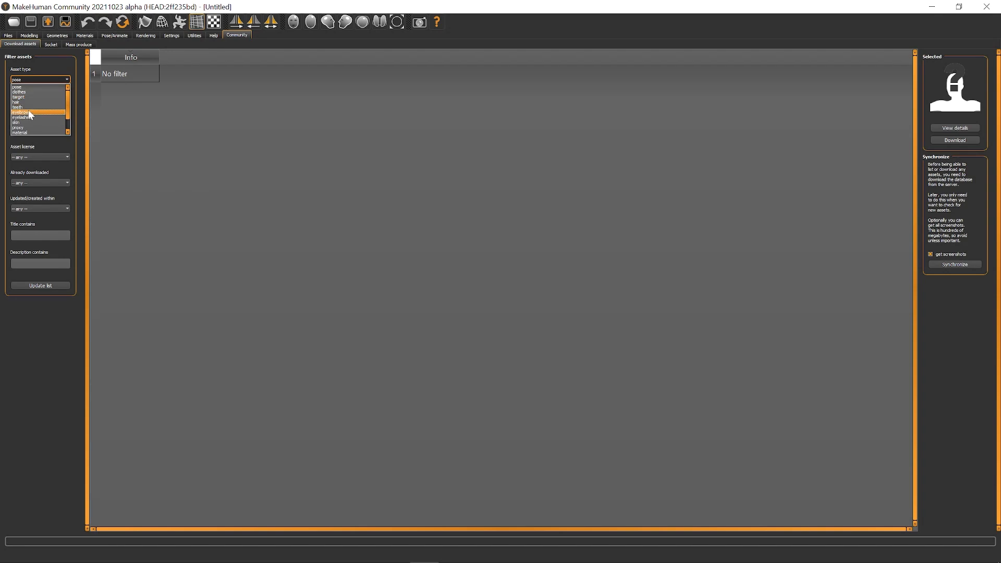
click(30, 115)
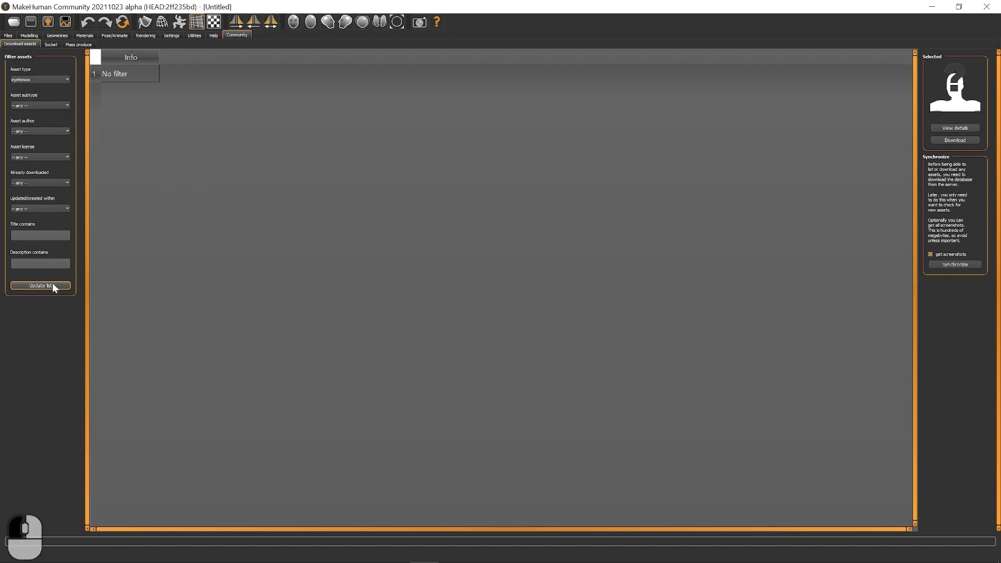
click(52, 283)
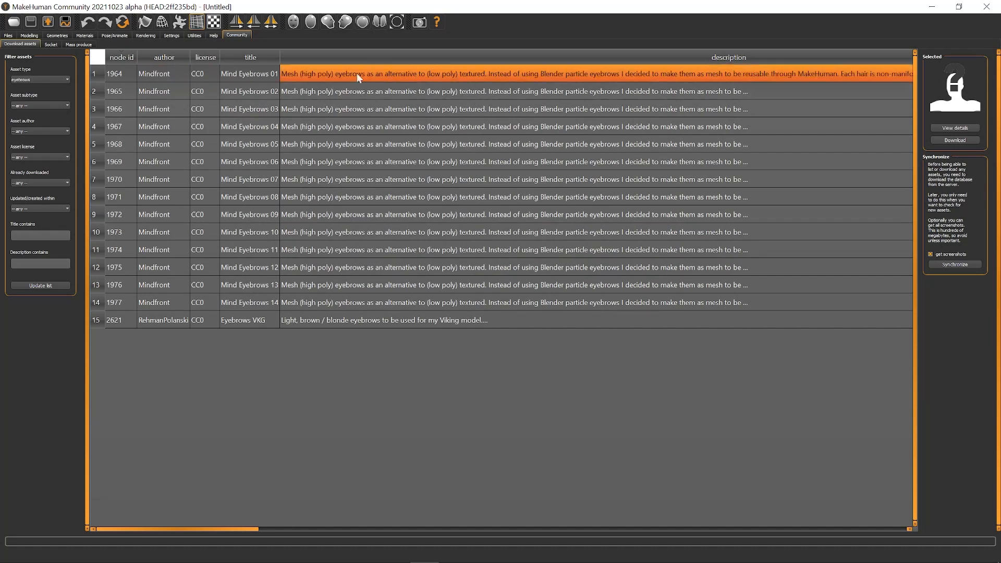
Download the community asset Mind Eyebrows 01.
click(254, 70)
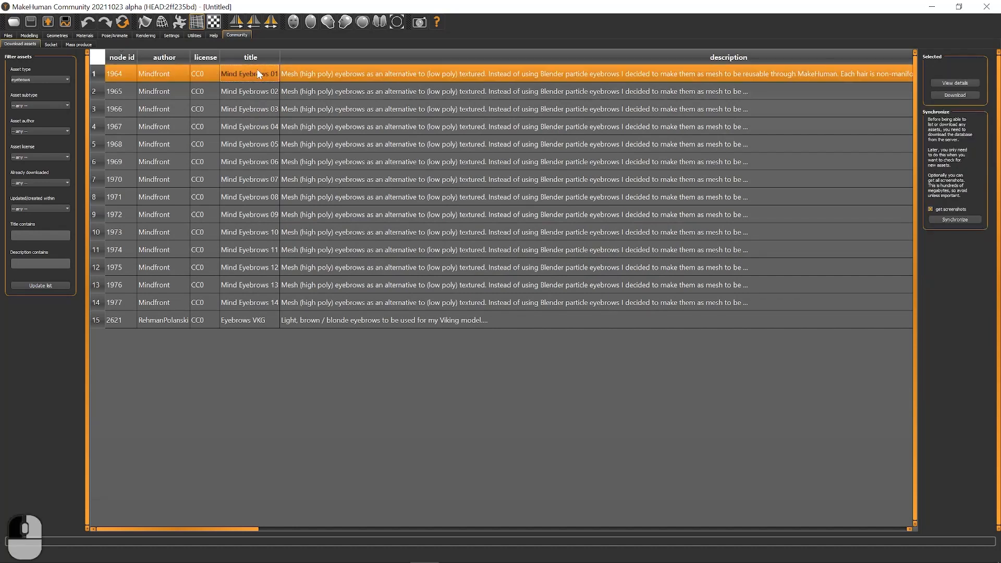
click(950, 96)
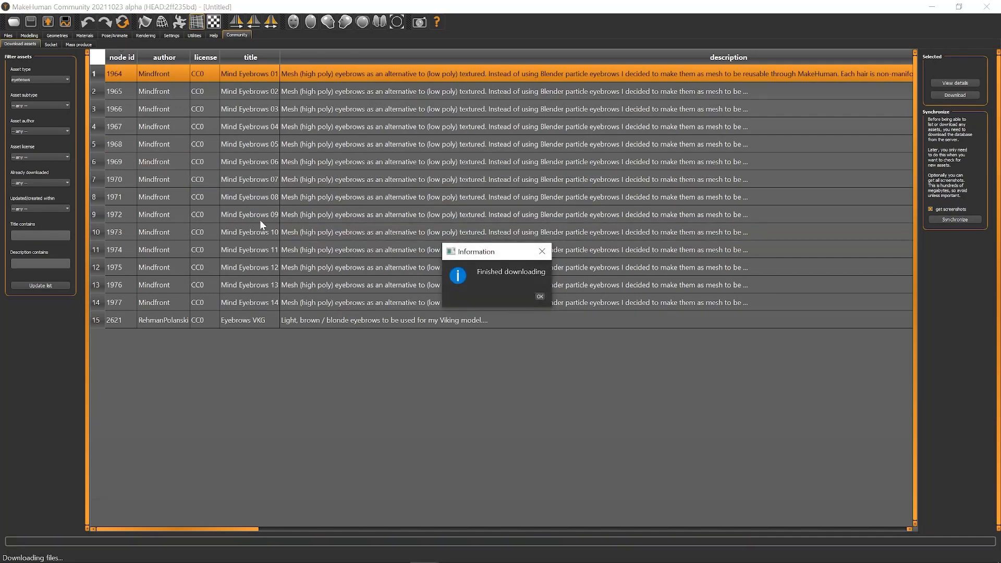
click(539, 296)
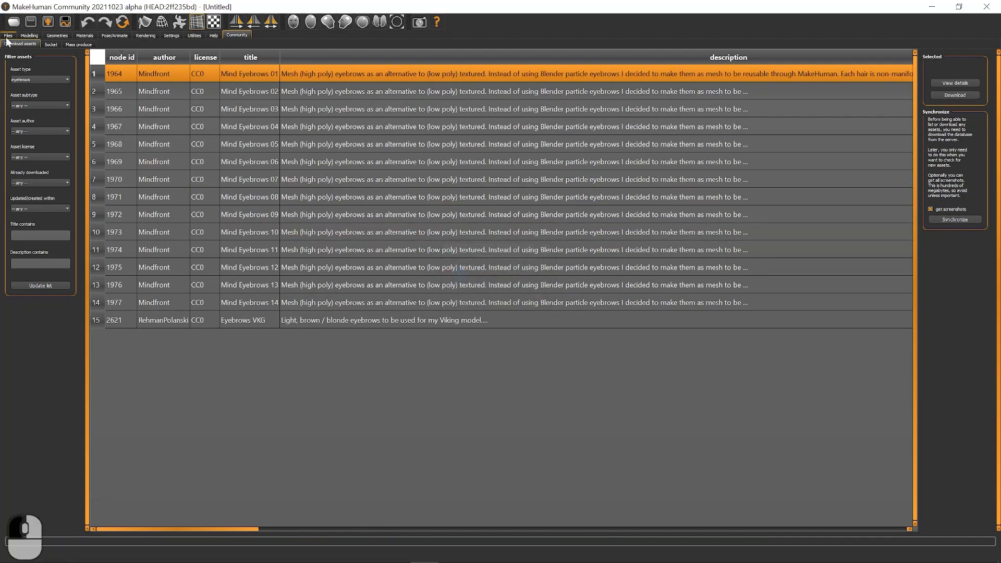
Start saving the current human model and choose the Downloads folder as its location.
click(7, 36)
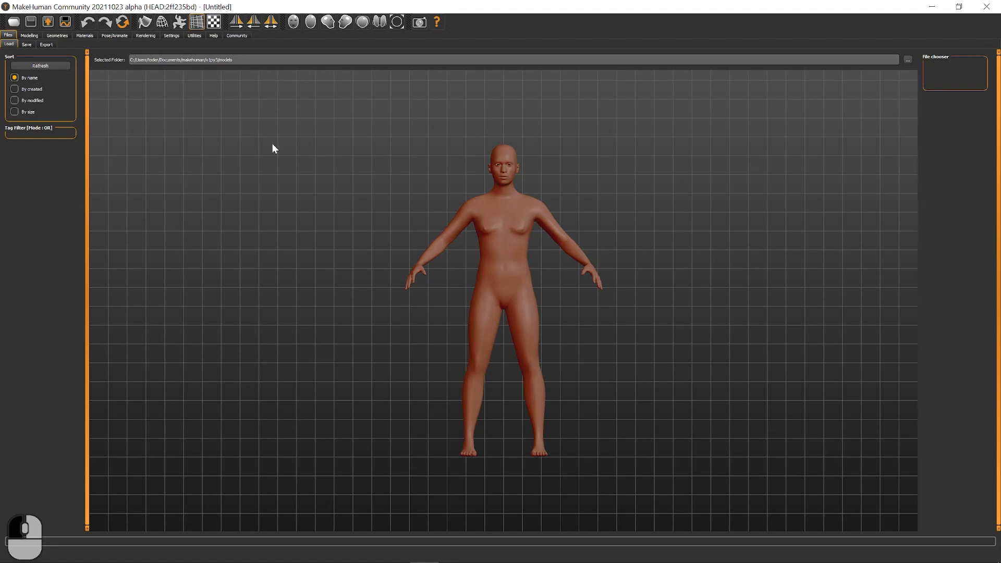
click(26, 45)
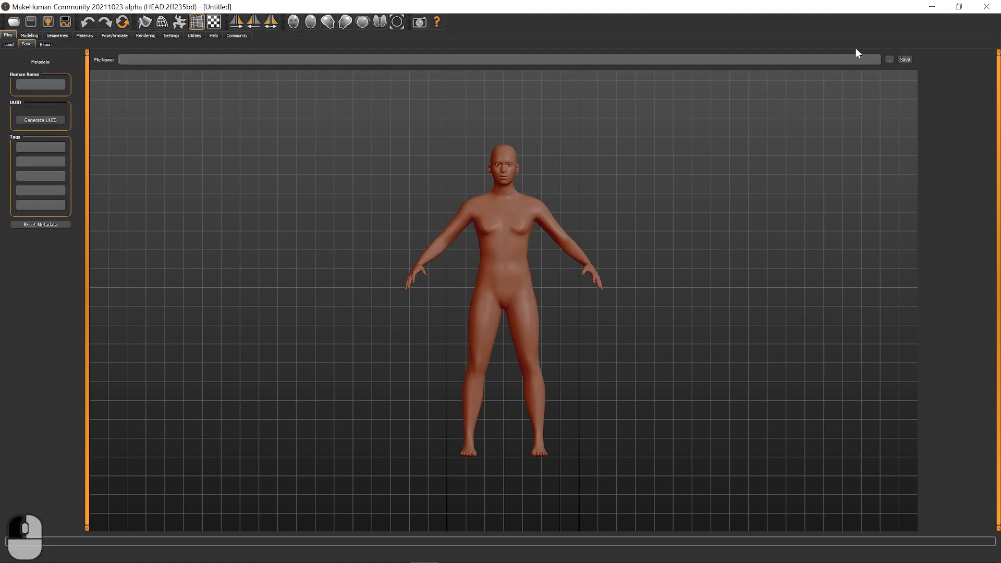
click(888, 60)
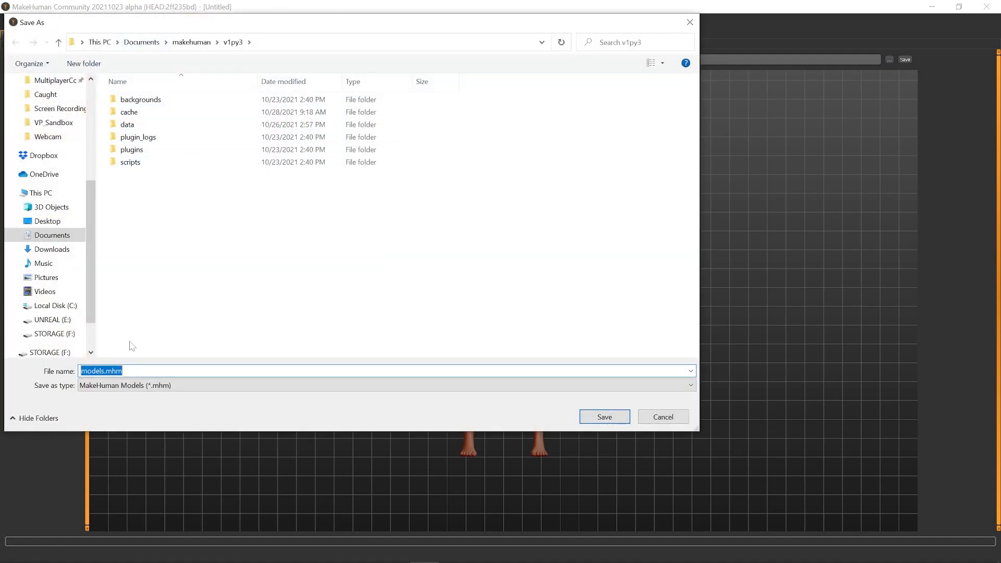
click(52, 249)
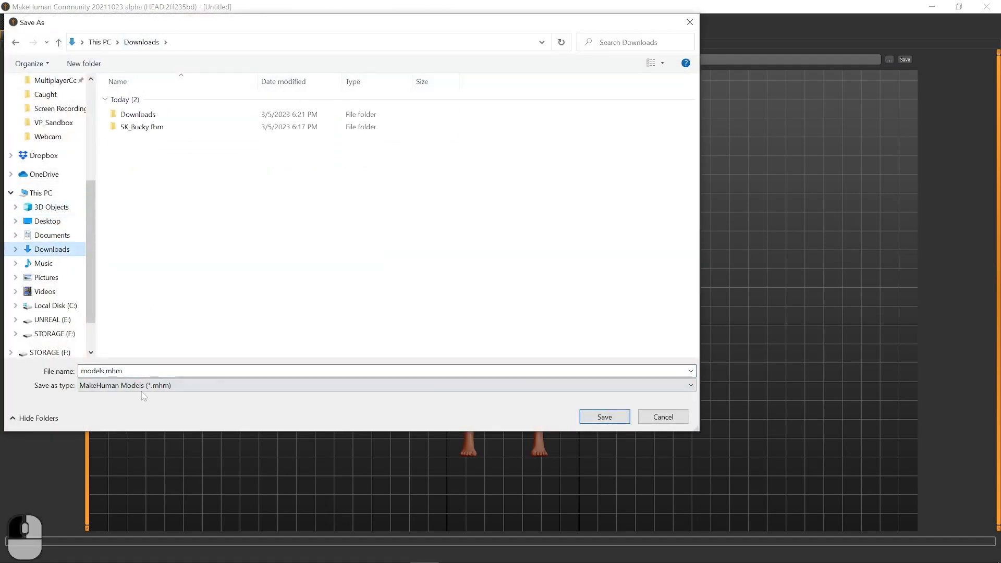
Name the model file Bobby and save it as a MakeHuman model (.mhm).
click(156, 371)
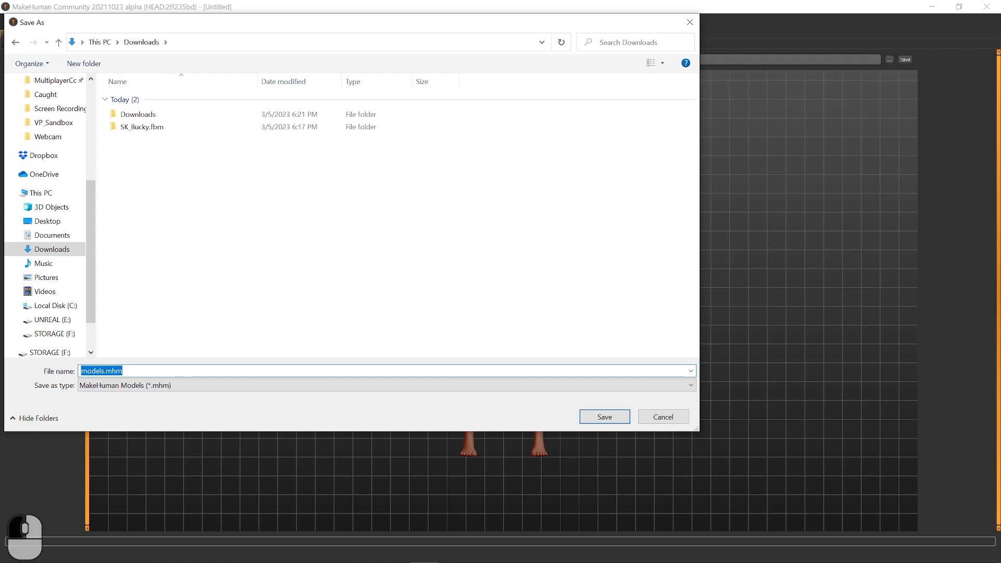
text(B)
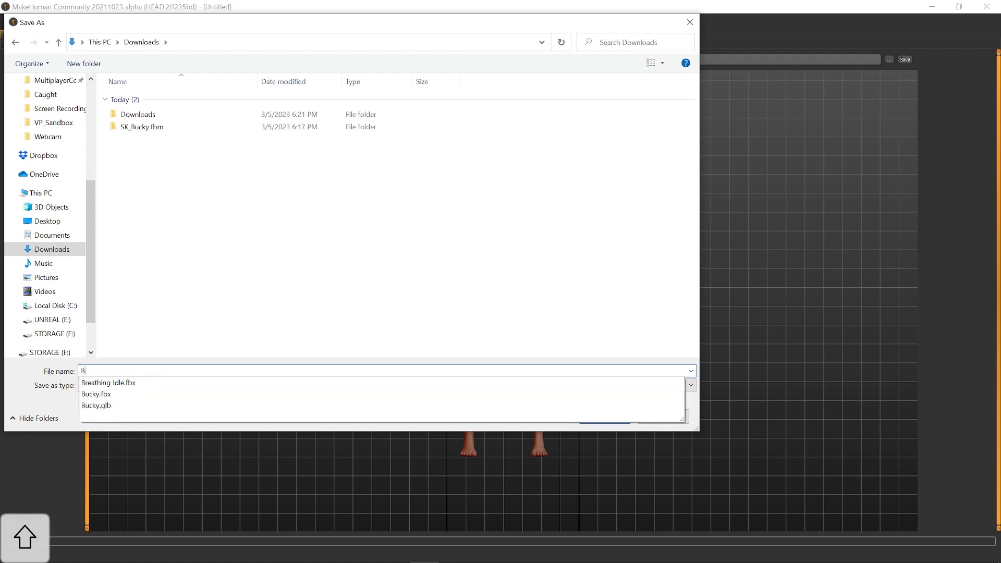
text(oobby)
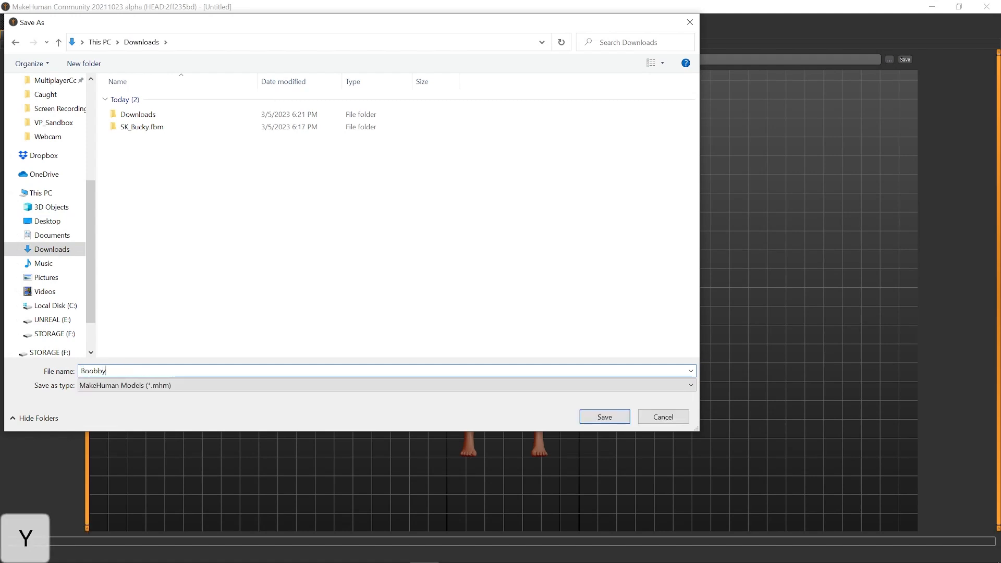
key(Left)
key(Left)
key(Left)
key(Left)
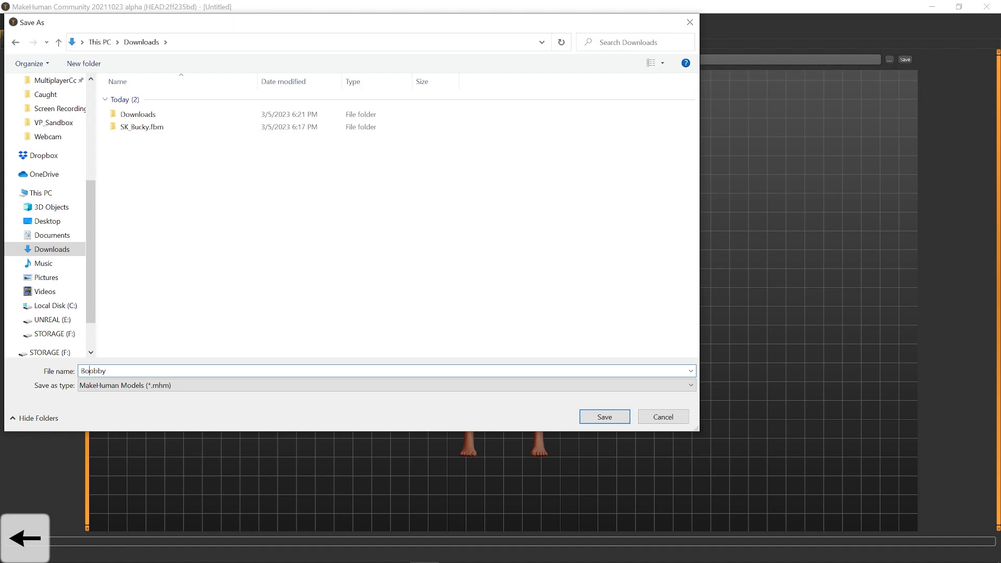
key(BackSpace)
key(Return)
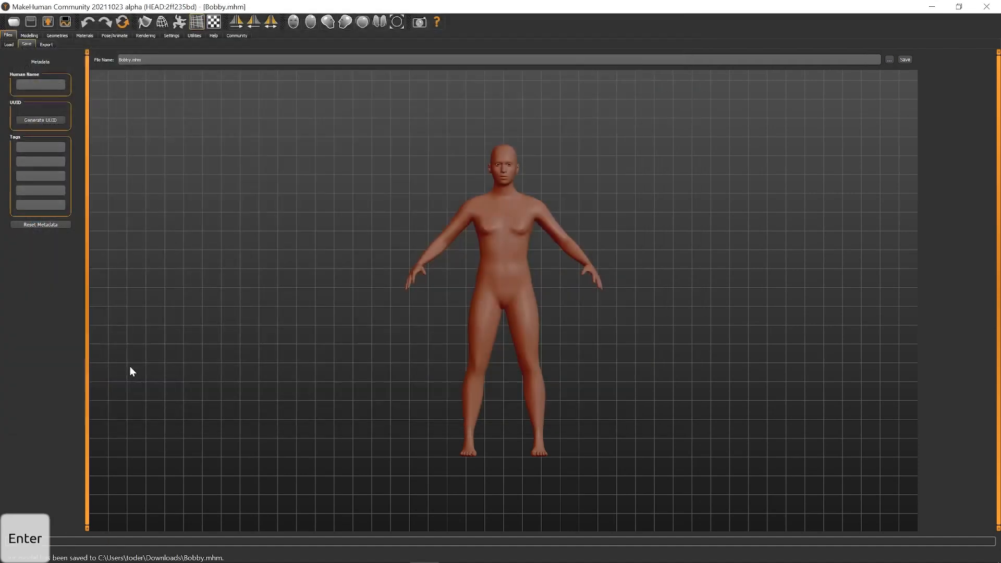
click(904, 58)
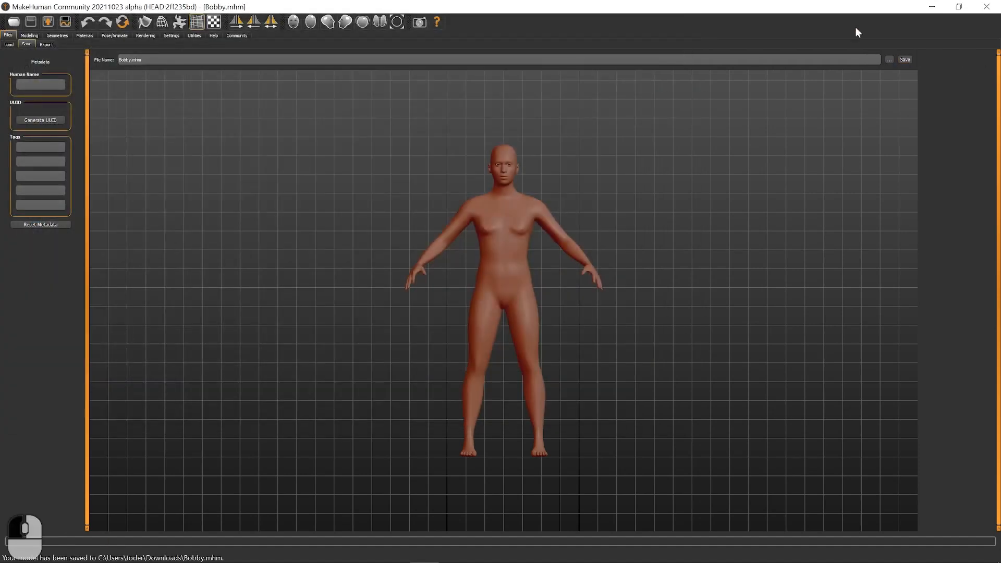
Adjust the macro sliders to about 62% male, age 32, 77% muscle and 143% weight.
click(29, 36)
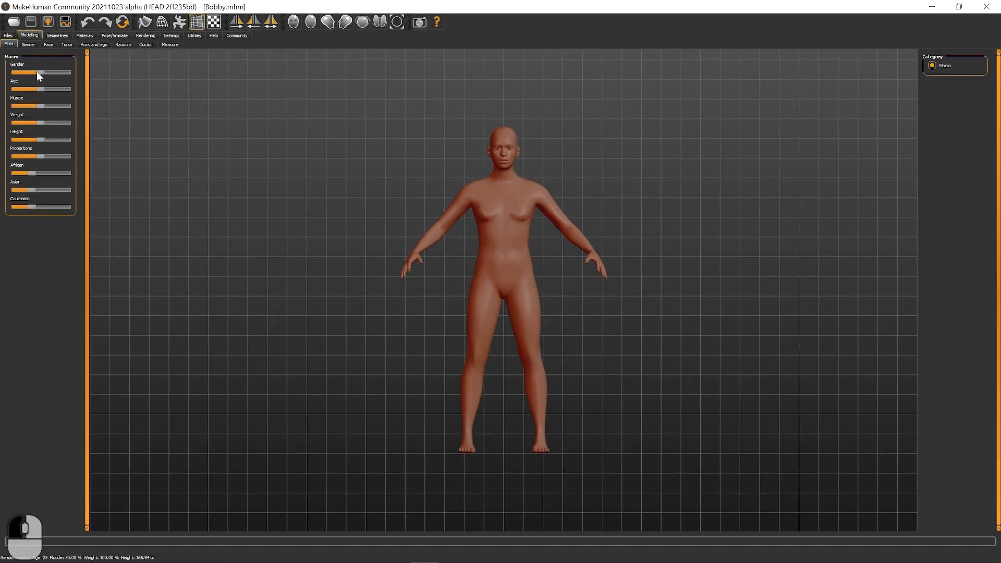
drag(36, 72, 63, 124)
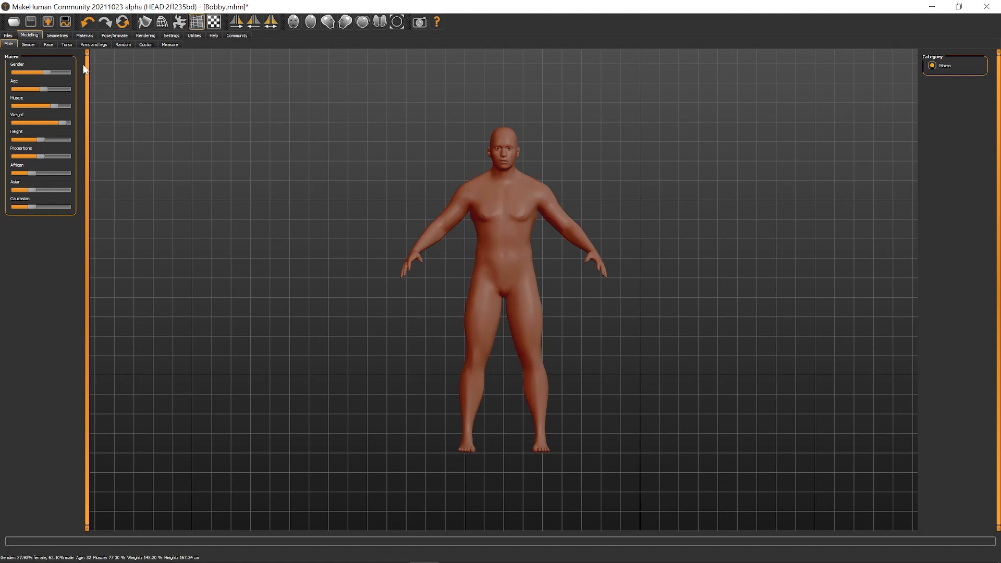
Include height in the randomization settings and randomize the character repeatedly with macro, face, body and height enabled.
click(124, 45)
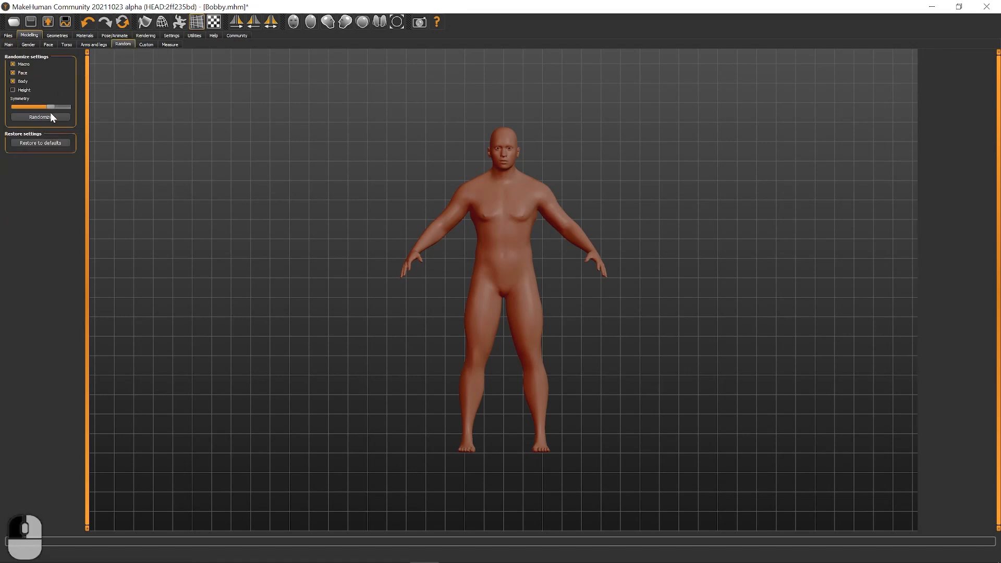
click(29, 90)
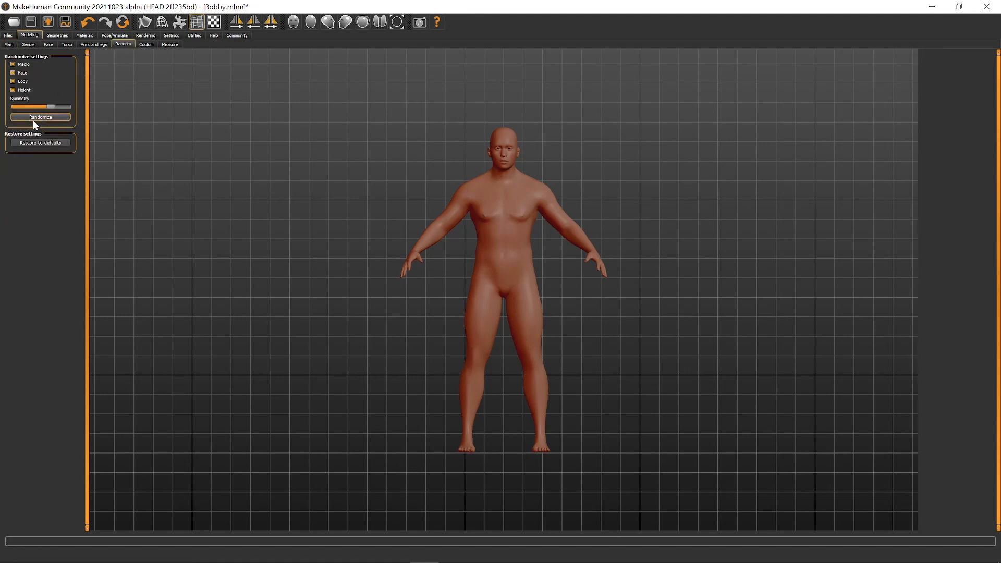
click(33, 120)
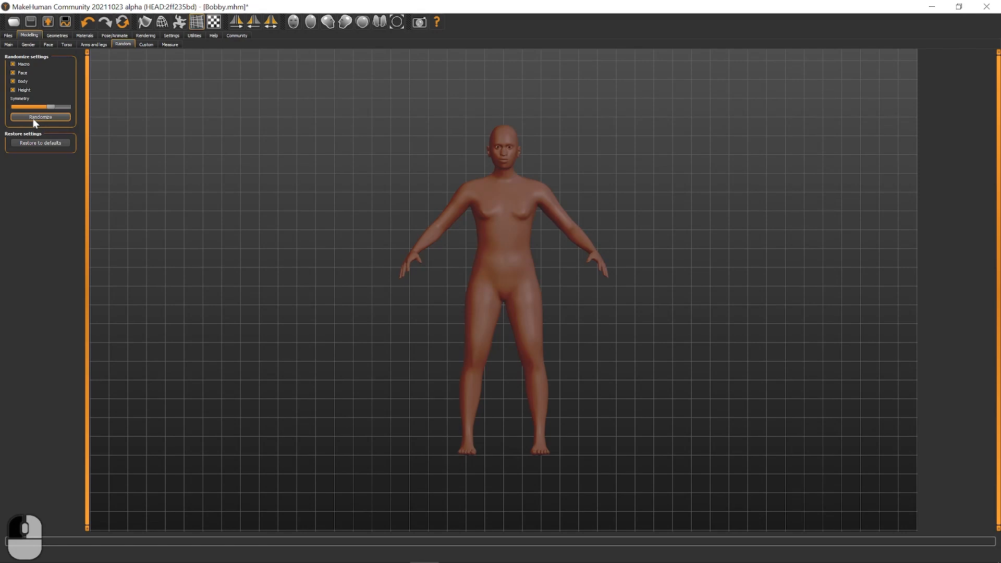
click(33, 118)
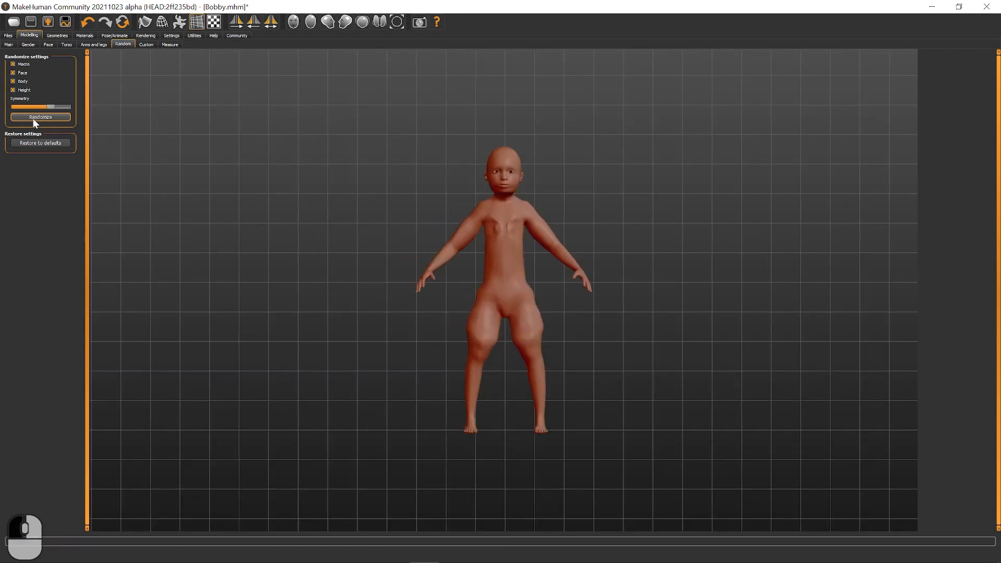
click(33, 118)
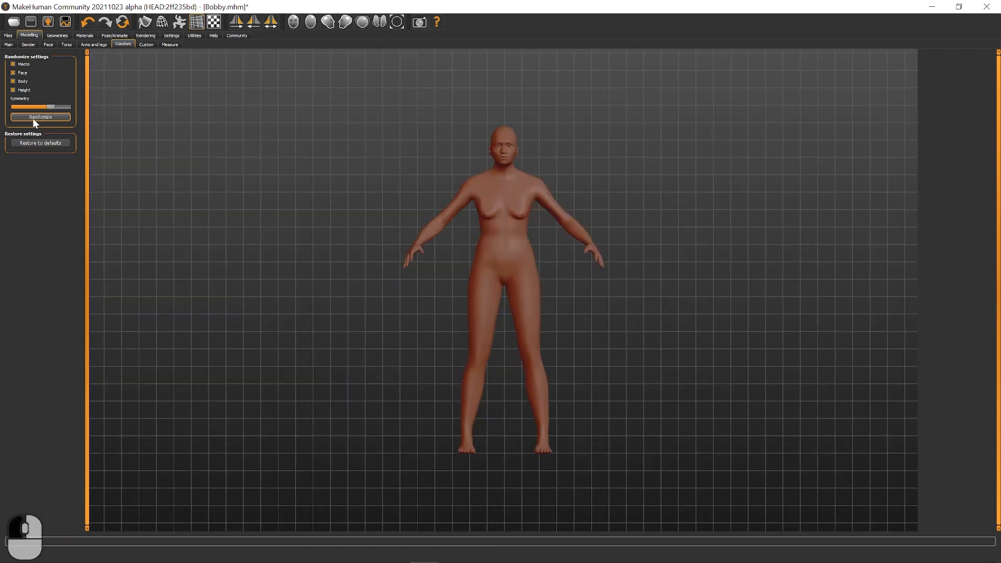
click(33, 118)
click(33, 118)
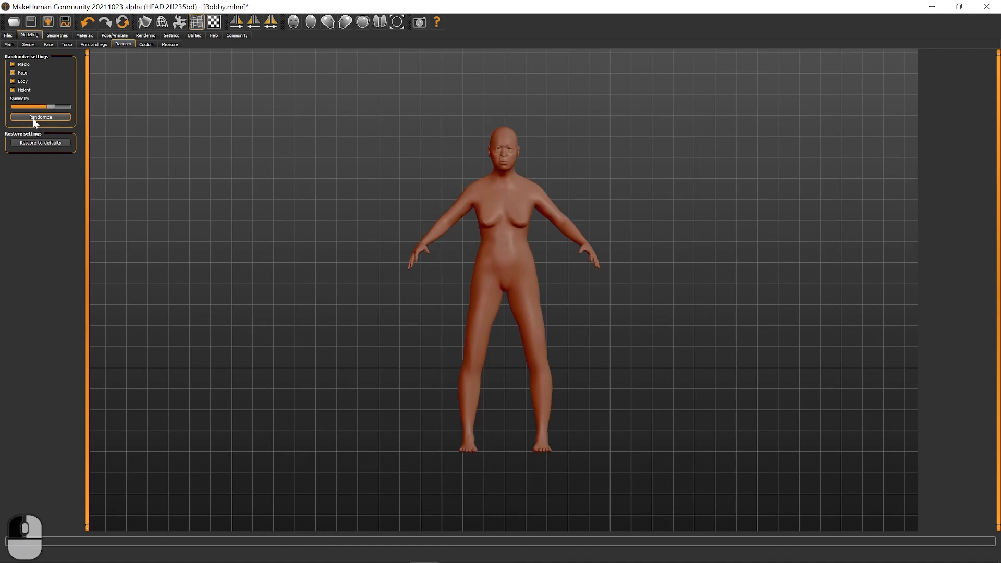
click(33, 118)
click(33, 118)
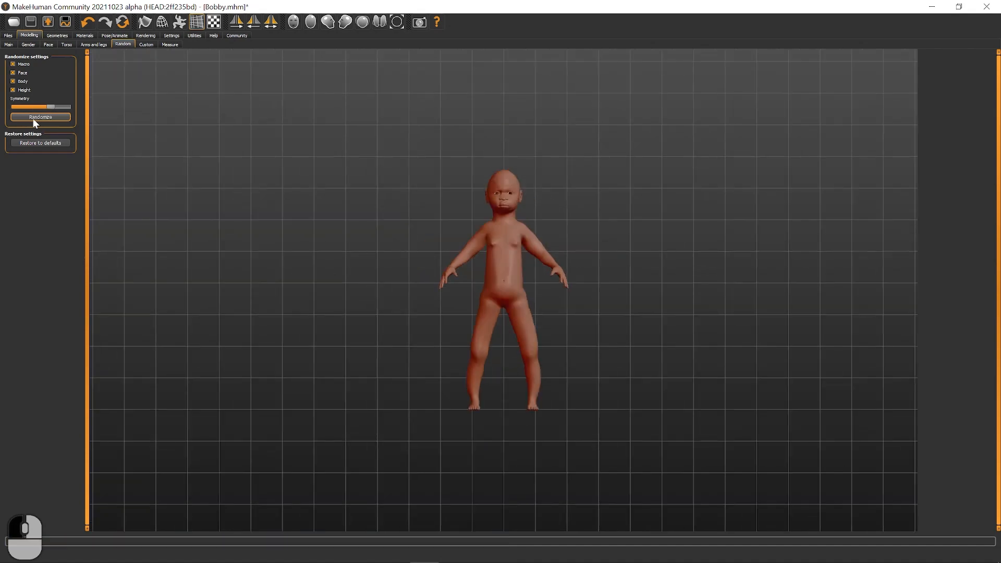
click(33, 118)
click(33, 118)
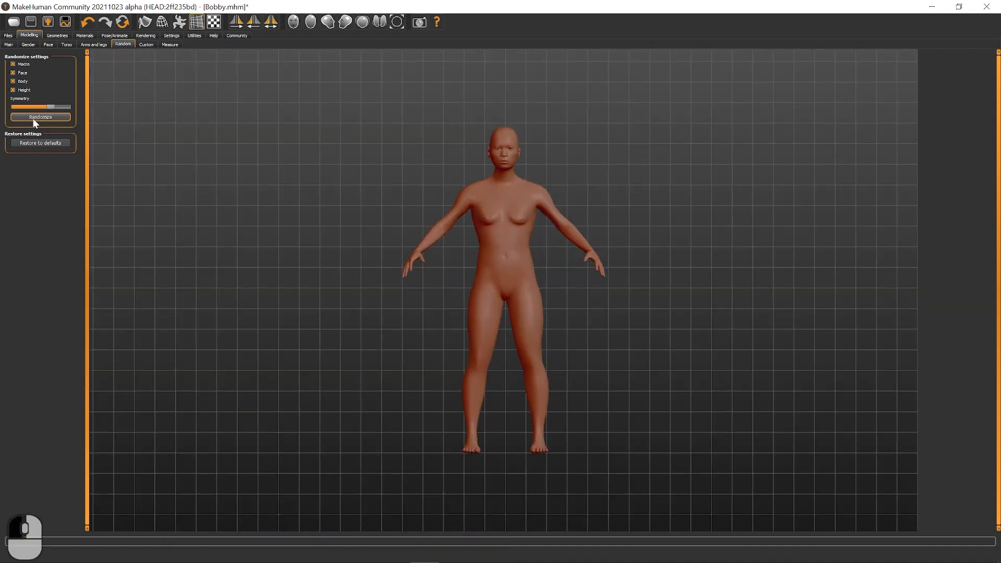
click(33, 117)
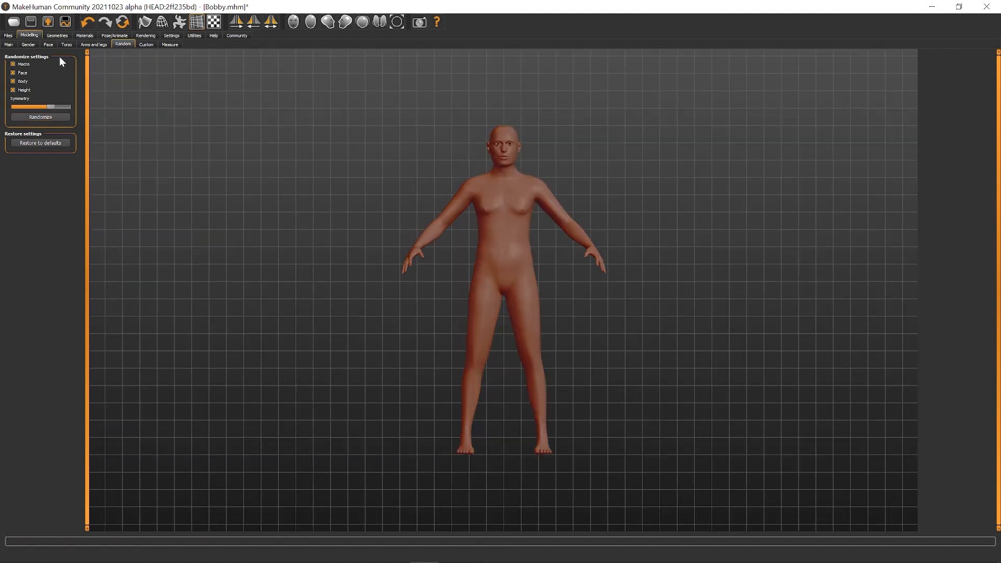
Examine the modelling options for gender, face, torso, arms and legs, randomization, custom targets and body measurements.
click(30, 45)
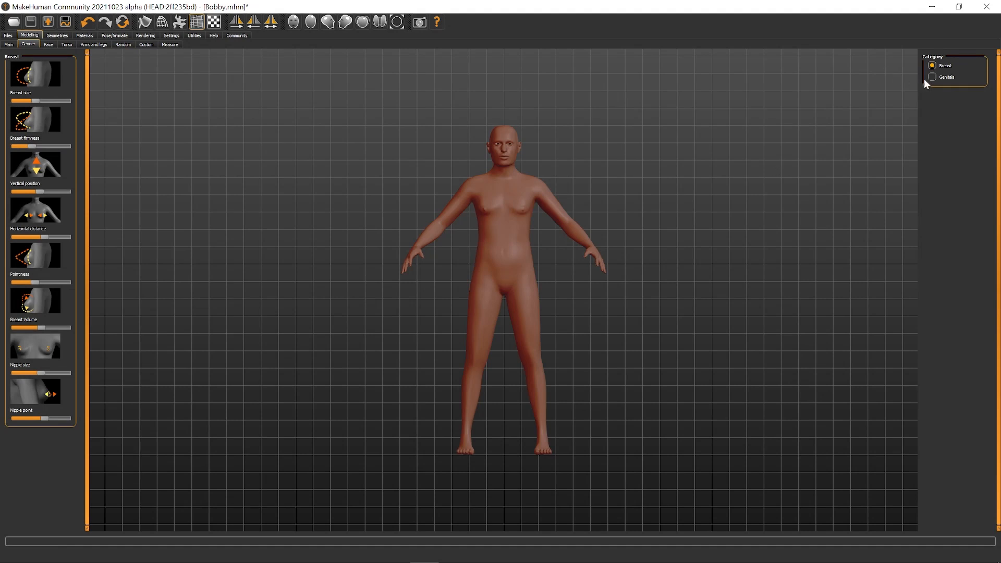
click(55, 46)
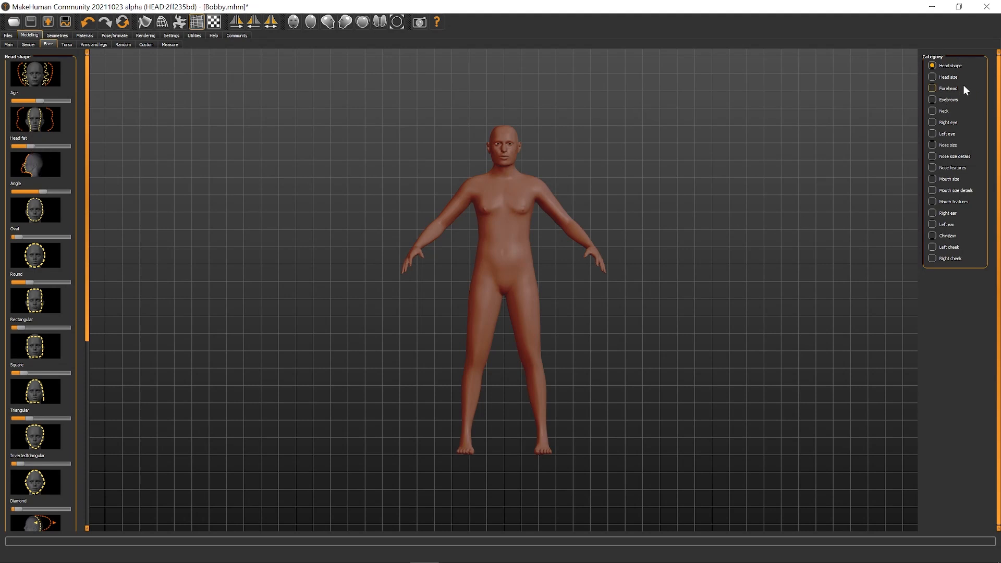
click(949, 77)
click(948, 89)
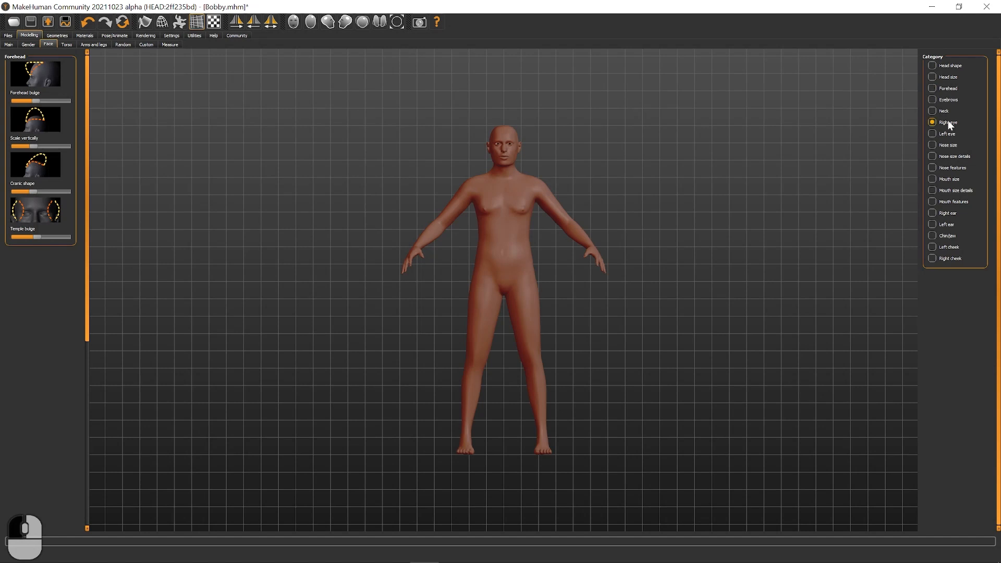
click(946, 145)
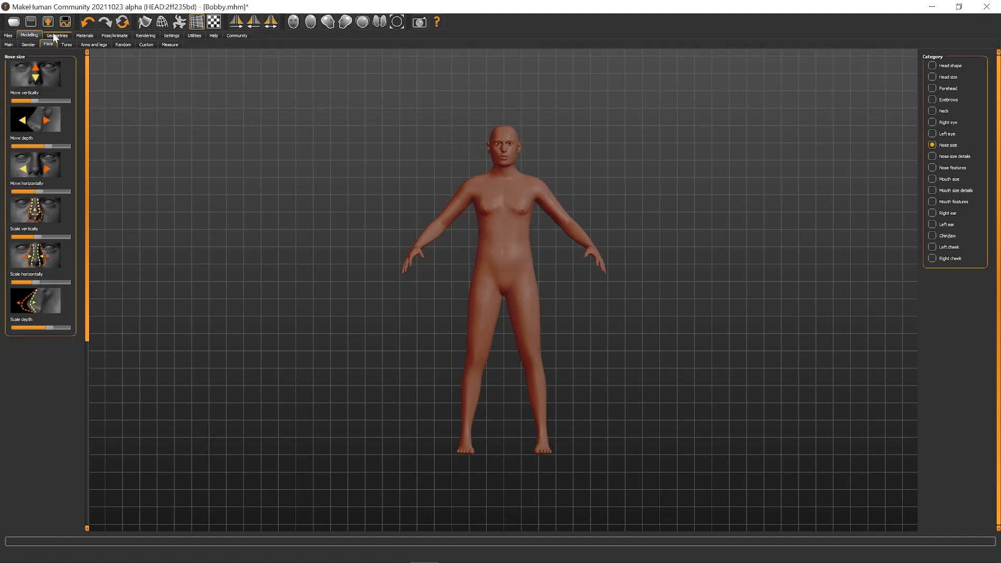
click(65, 45)
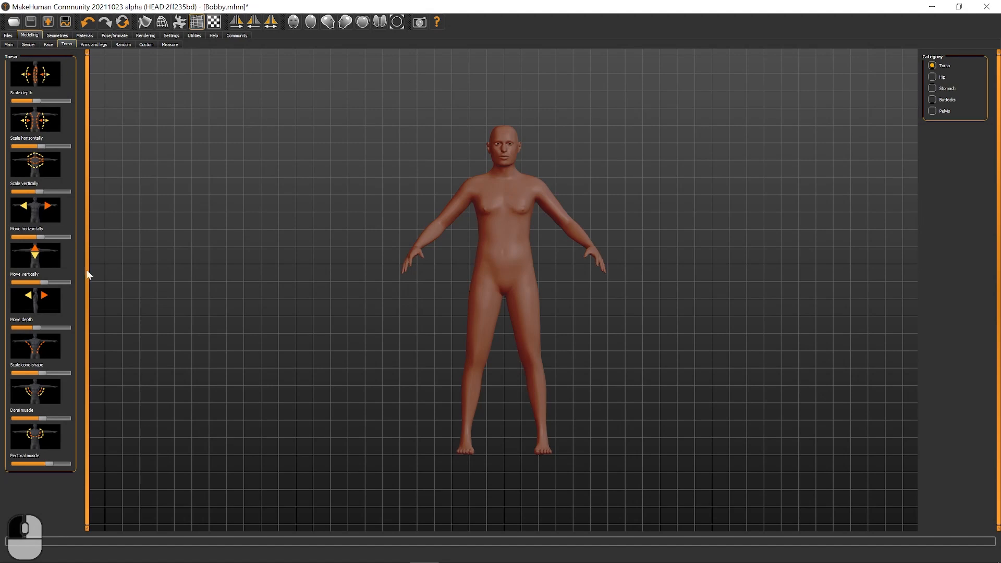
click(944, 77)
click(951, 89)
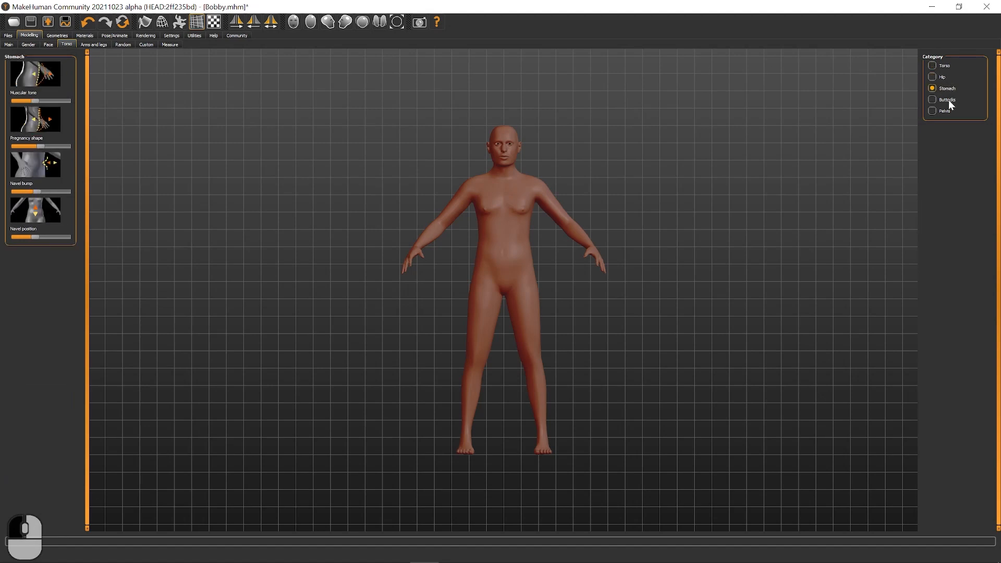
click(947, 99)
click(103, 45)
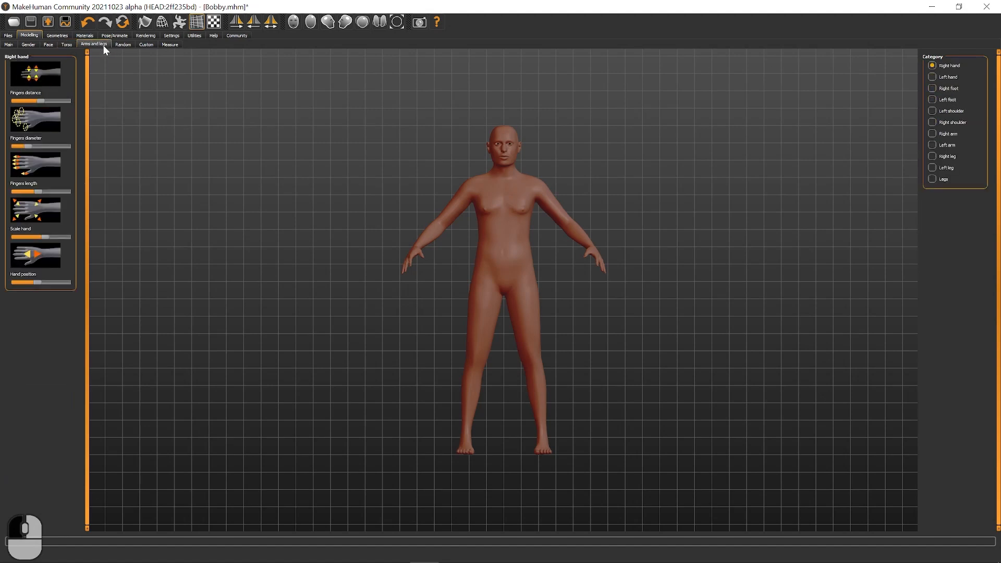
click(126, 46)
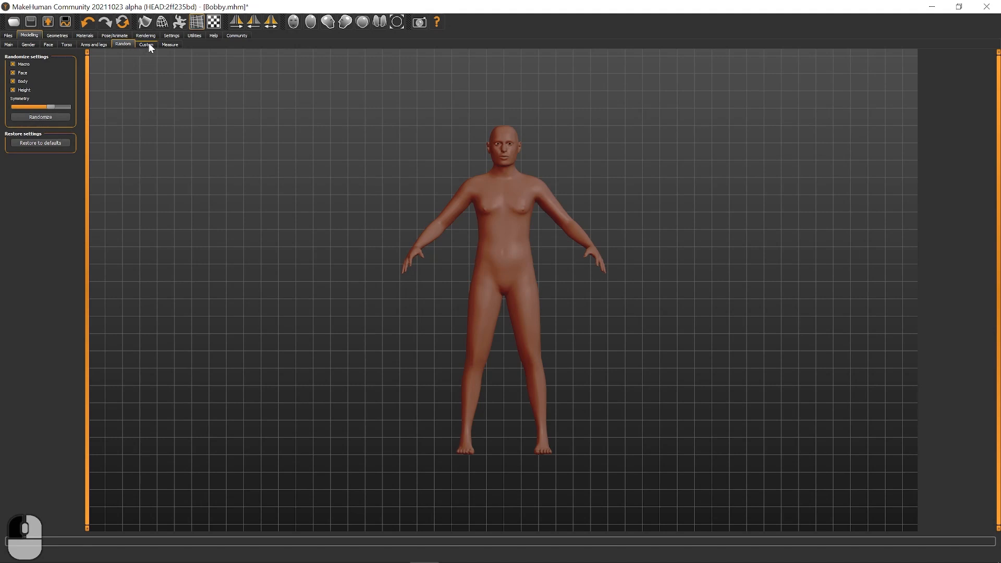
click(148, 44)
click(166, 44)
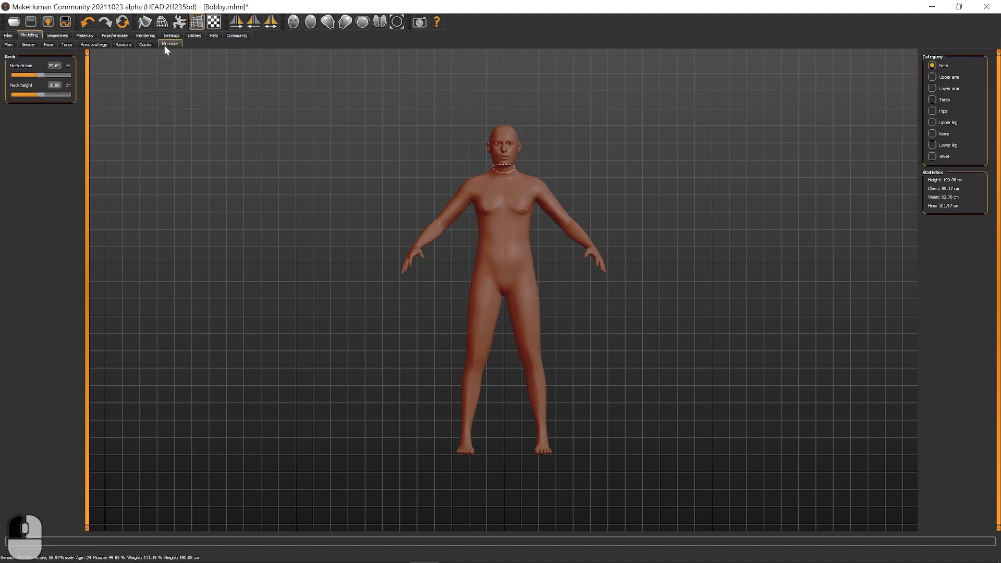
click(30, 45)
List the community assets of type clothes and look through the available garments.
click(59, 35)
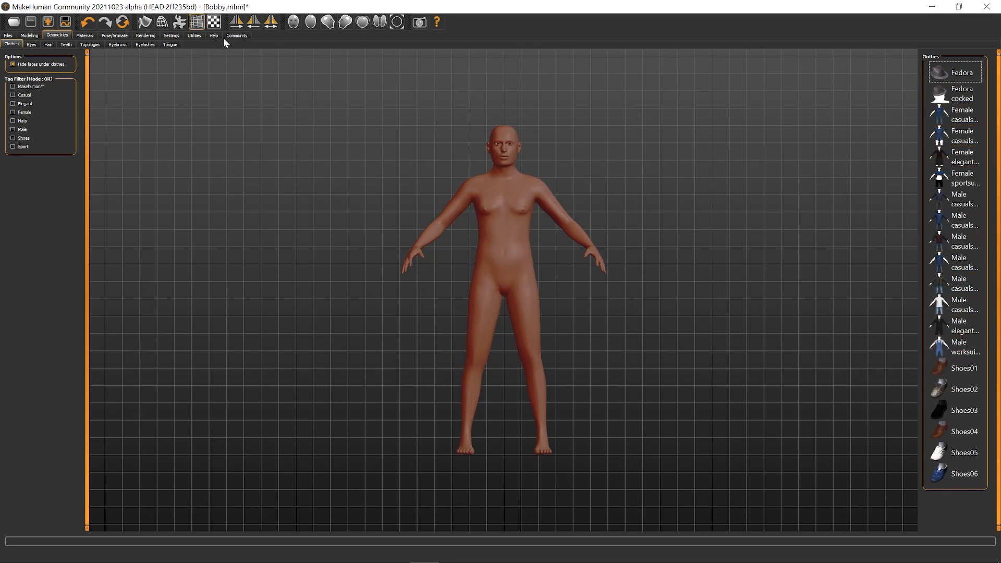
click(236, 36)
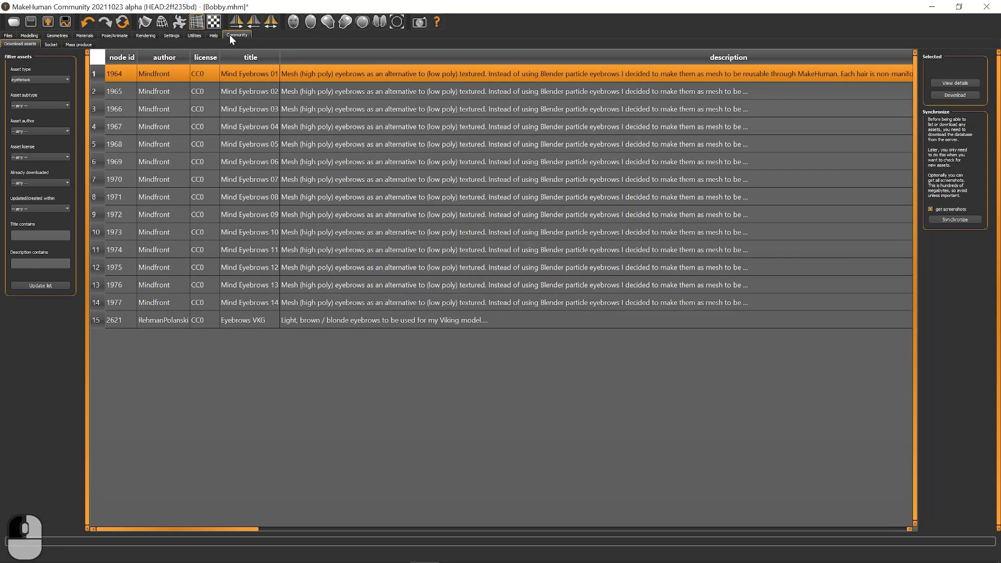
click(48, 80)
click(41, 91)
click(46, 287)
scroll(469, 316, down, 15)
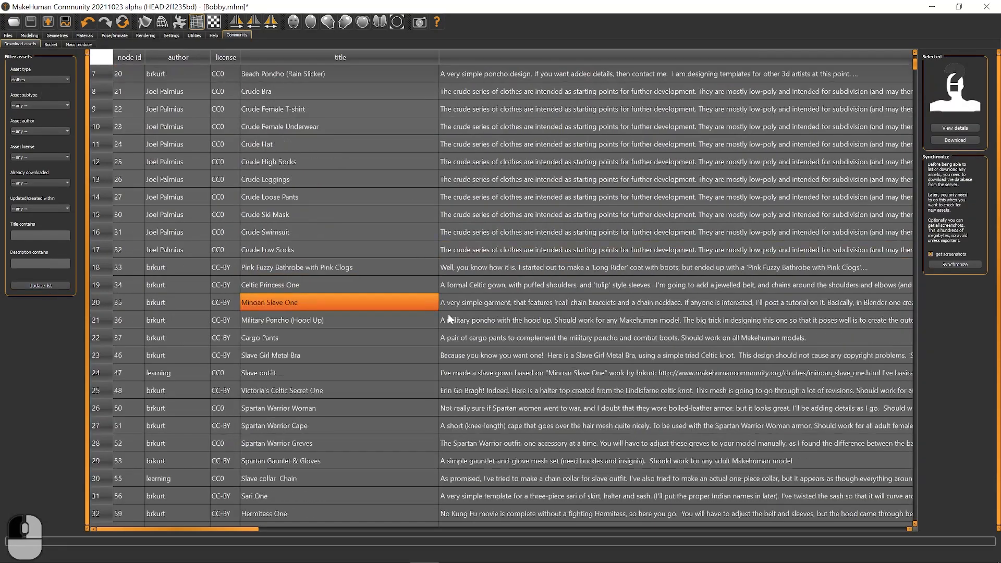
scroll(471, 317, down, 15)
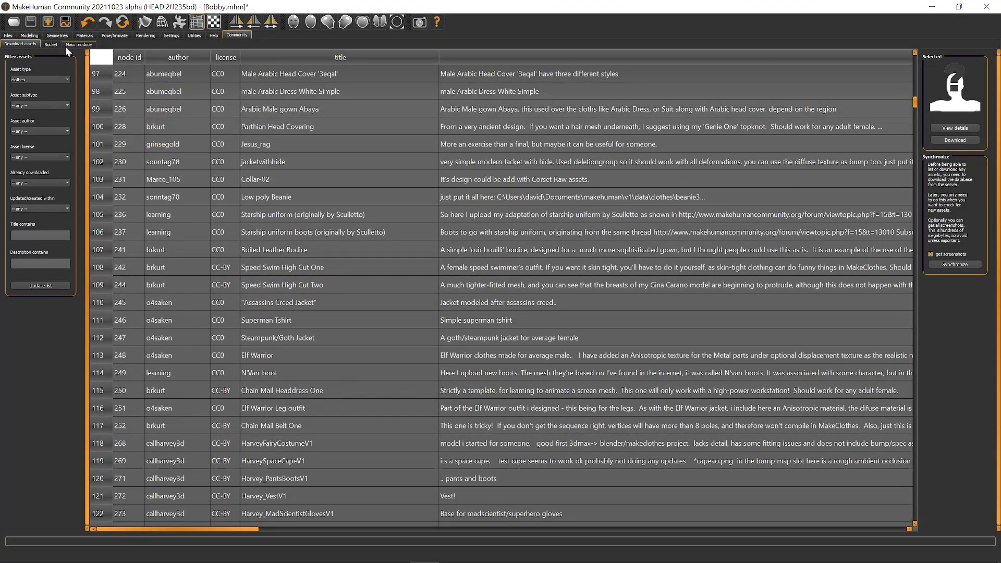
Dress the character in the male casual outfit with the dark green jacket, striped shirt and jeans, leaving out the blue T-shirt outfit.
click(58, 35)
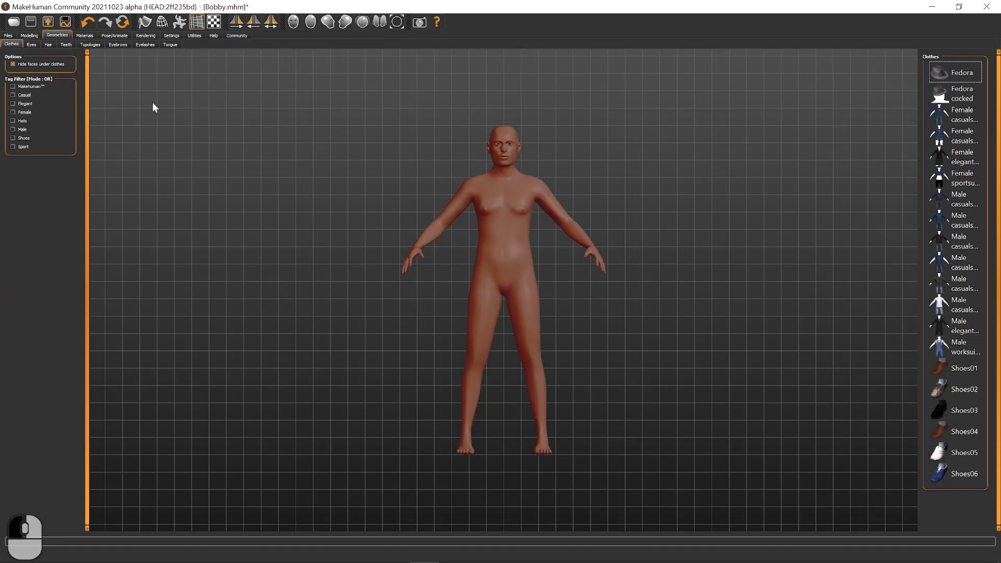
click(969, 261)
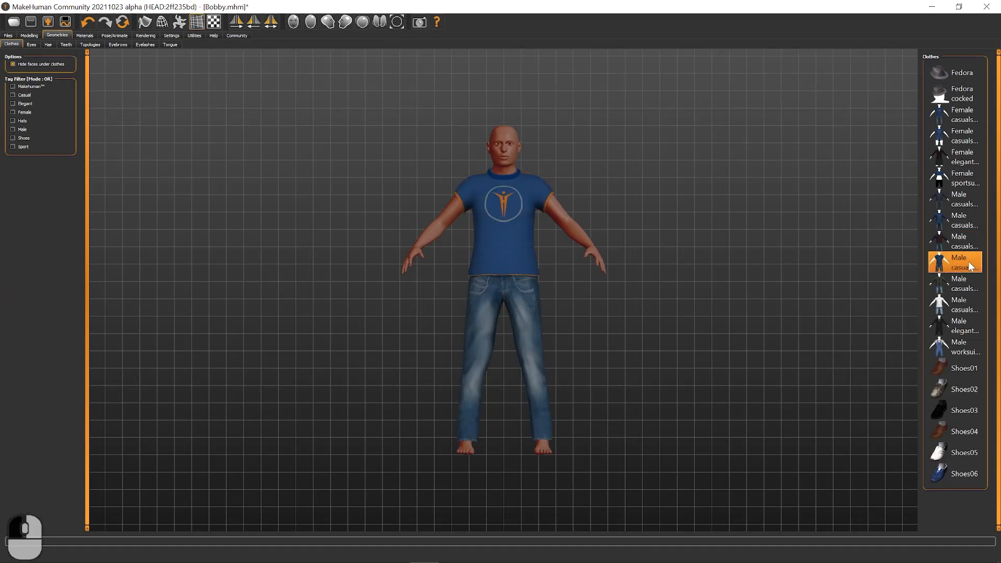
click(955, 288)
click(956, 266)
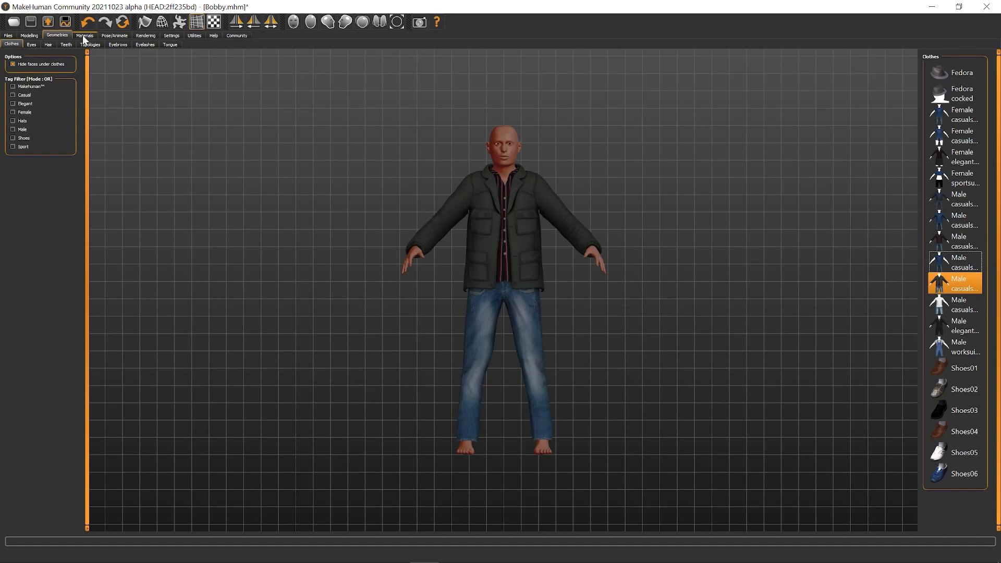
Give the character Low-poly eyes and the Short01 hair.
click(31, 45)
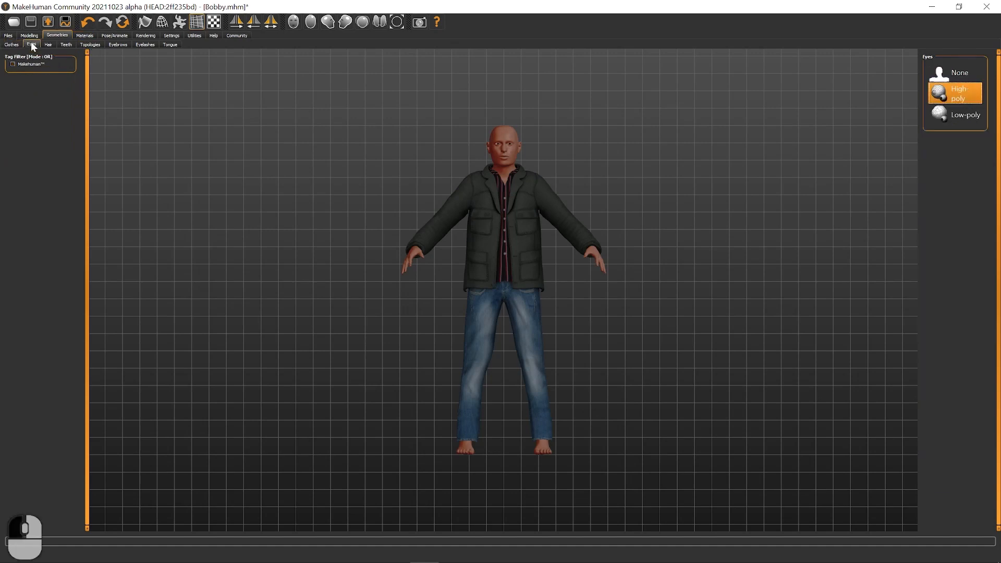
click(955, 118)
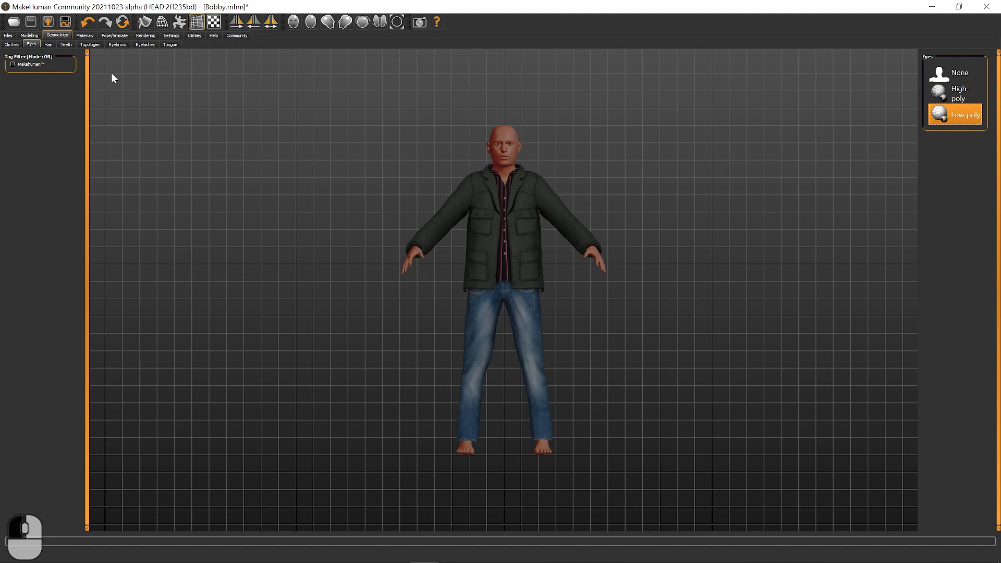
click(48, 44)
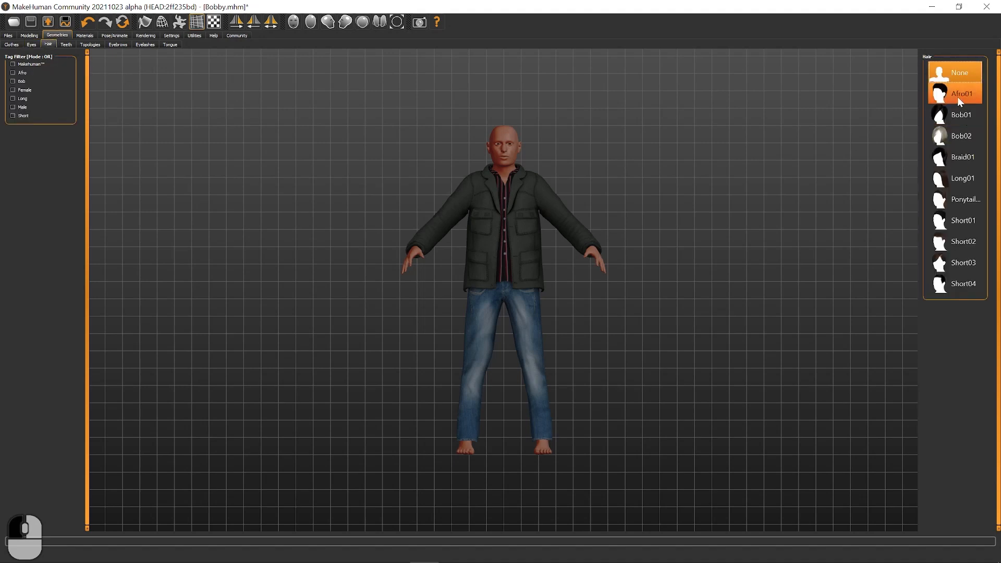
click(965, 224)
Check the teeth options, try the low-poly male topology, and apply the Male generic topology to the character.
click(66, 45)
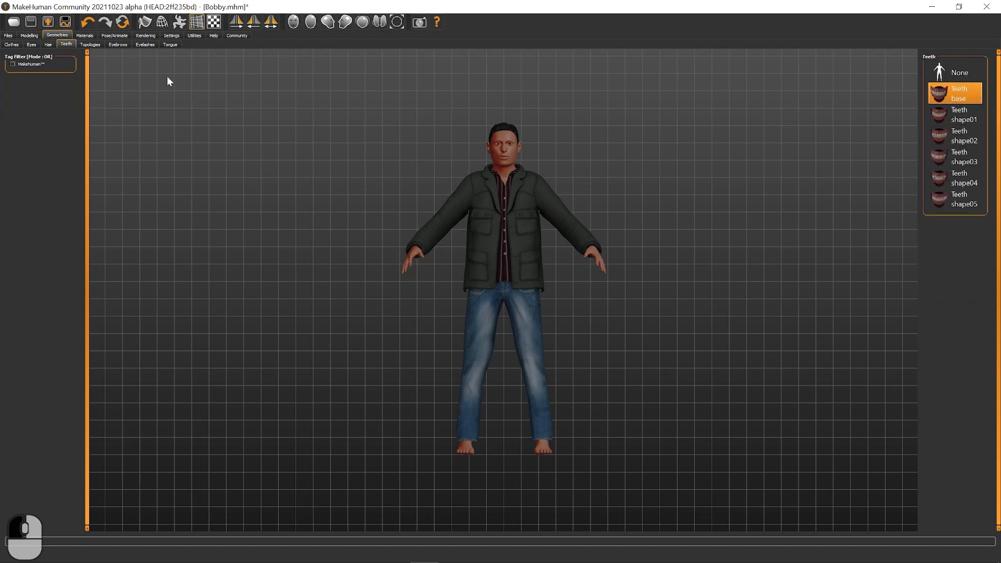
click(91, 46)
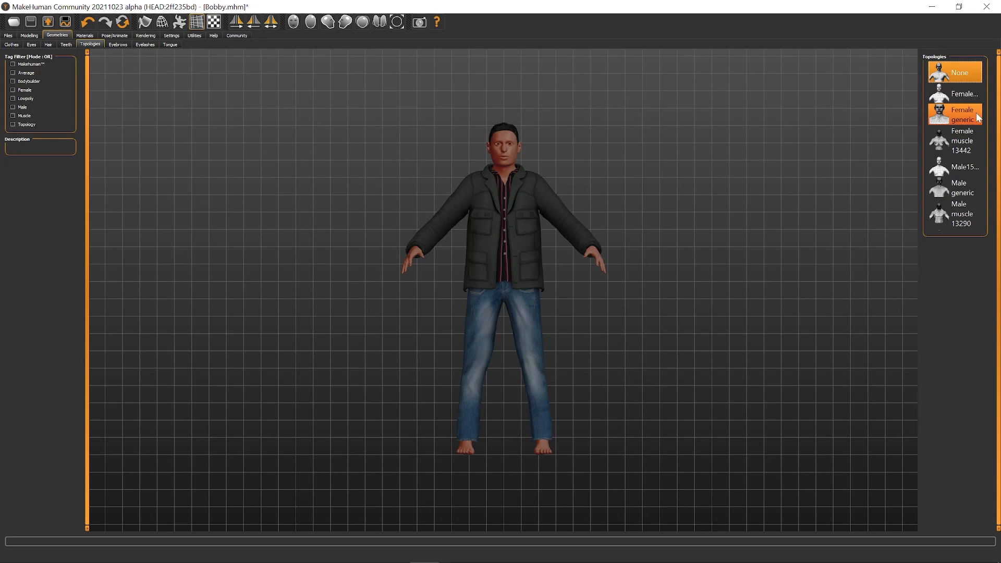
click(969, 168)
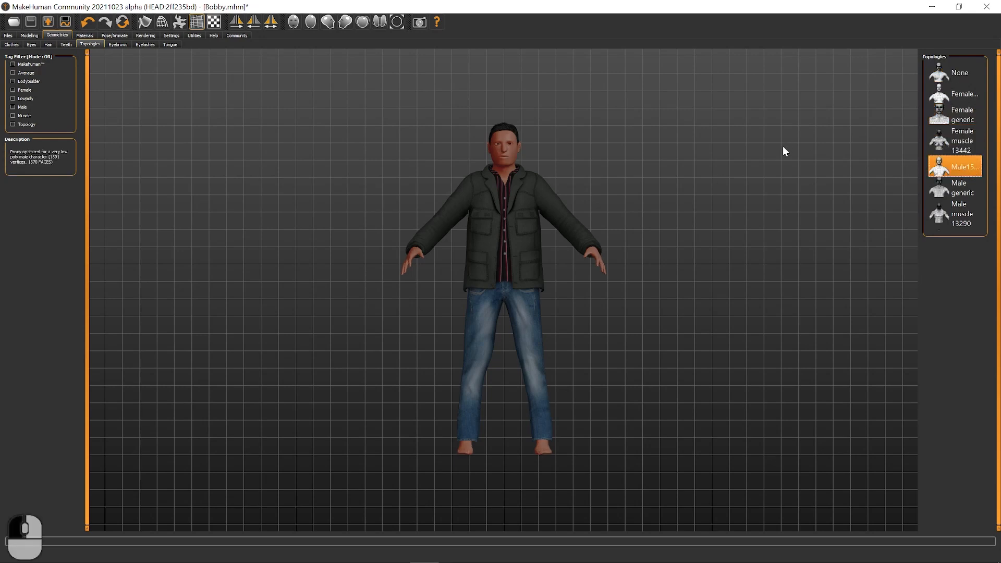
click(950, 187)
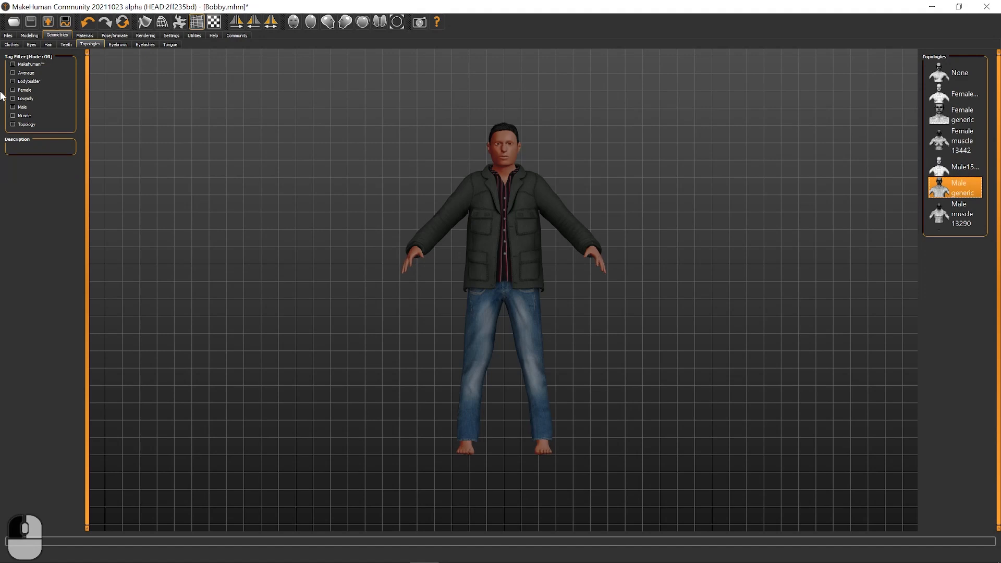
Add the first available eyebrow and eyelash styles plus the tongue to the character.
click(116, 46)
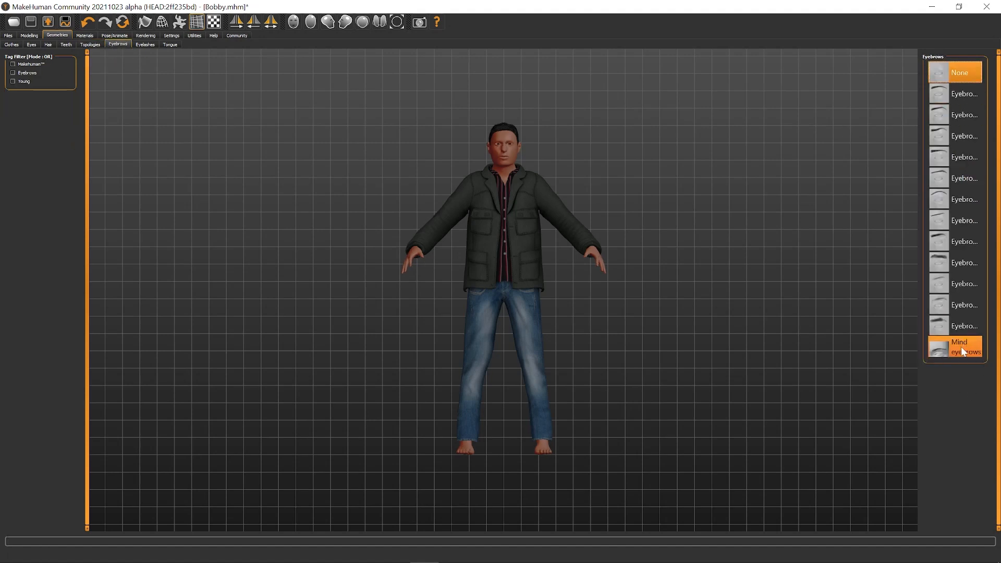
click(964, 94)
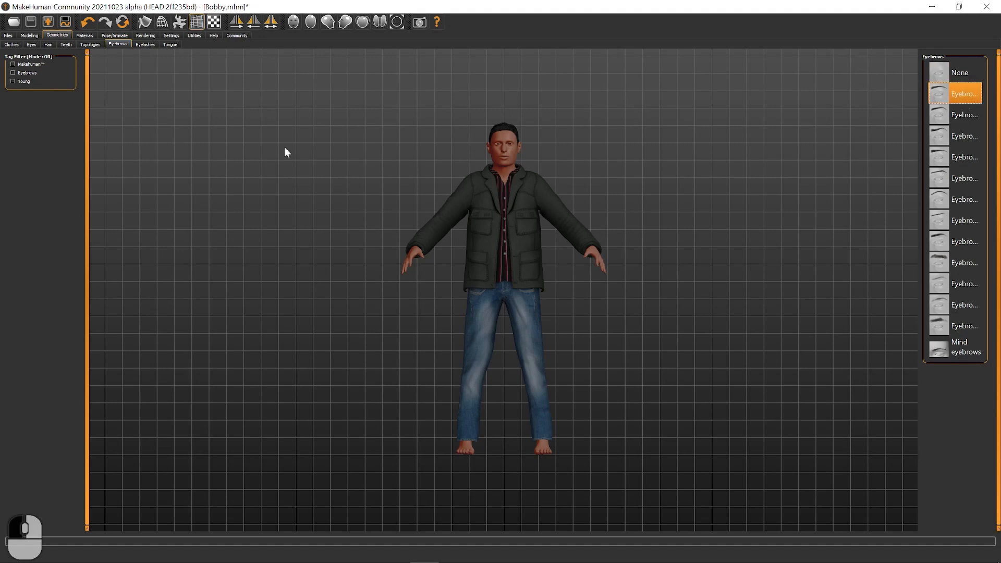
click(151, 44)
click(967, 96)
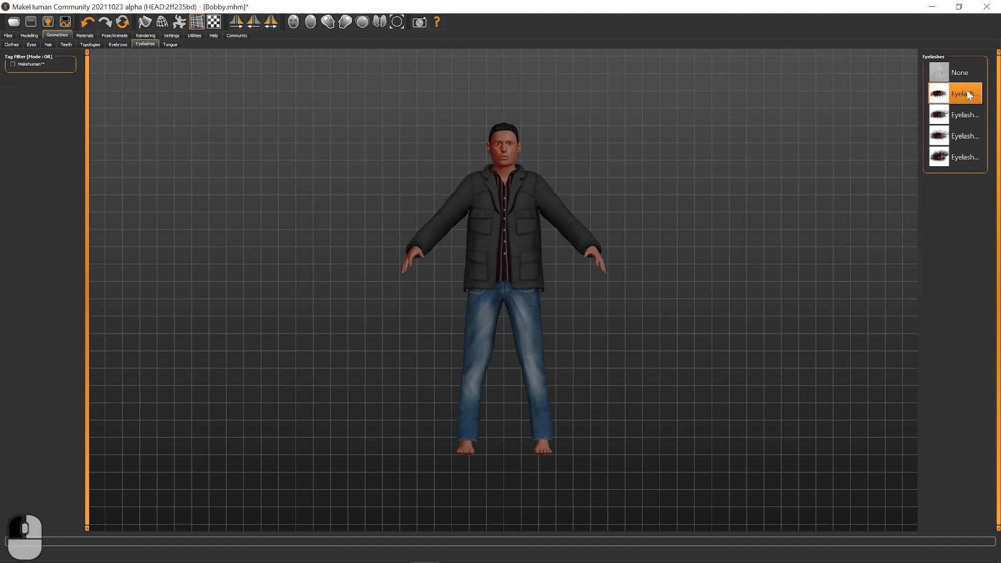
click(175, 44)
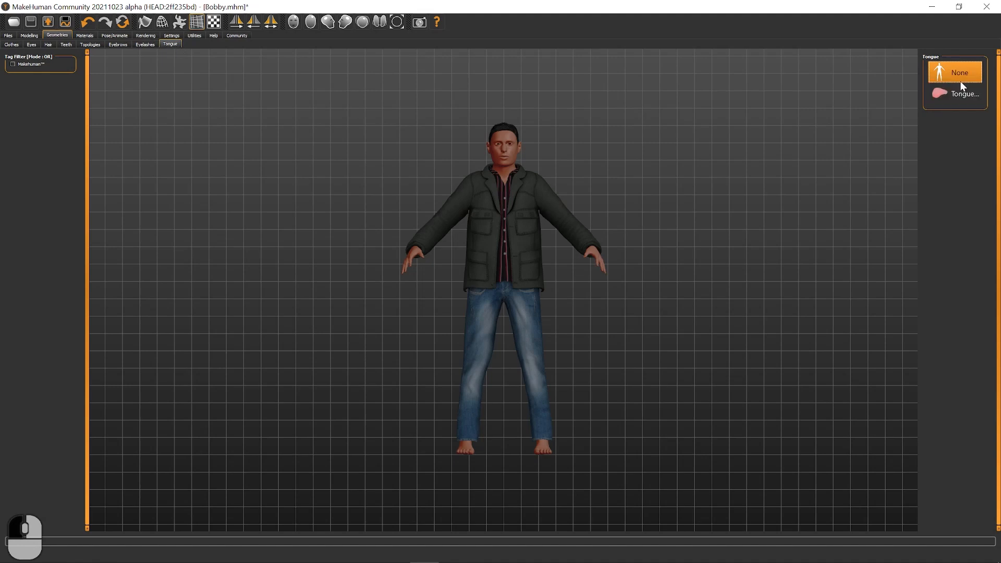
click(964, 94)
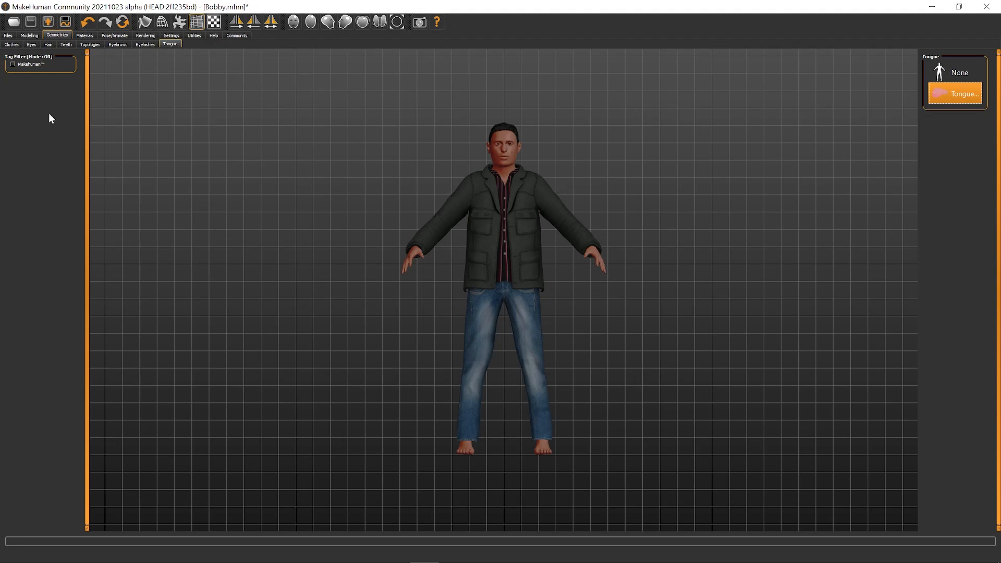
Compare the export options for the Wavefront obj and Filmbox formats and set the mesh format to Filmbox (fbx).
click(8, 35)
click(46, 45)
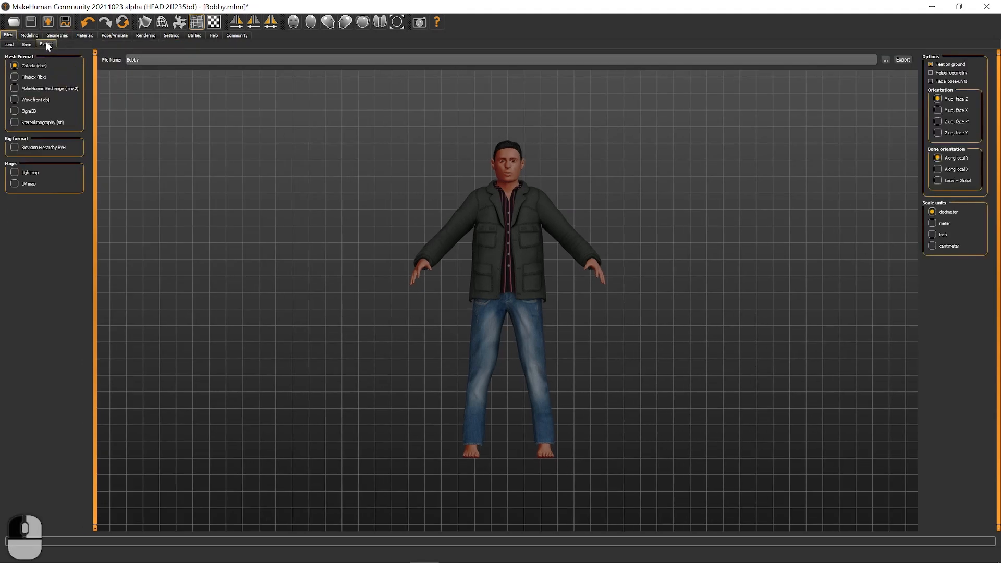
click(38, 77)
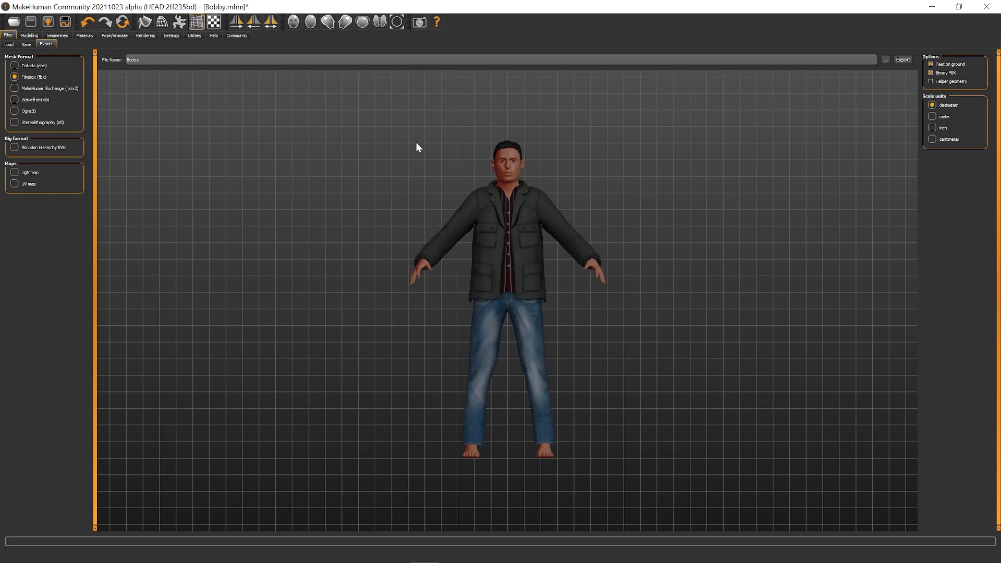
click(35, 101)
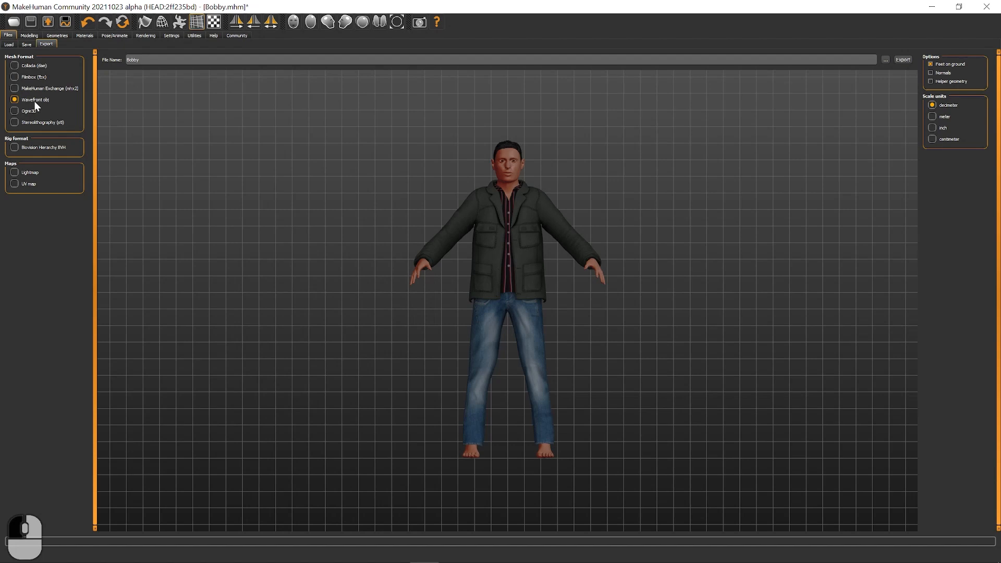
click(35, 78)
Put the character in the Tpose and return to the export settings.
click(108, 35)
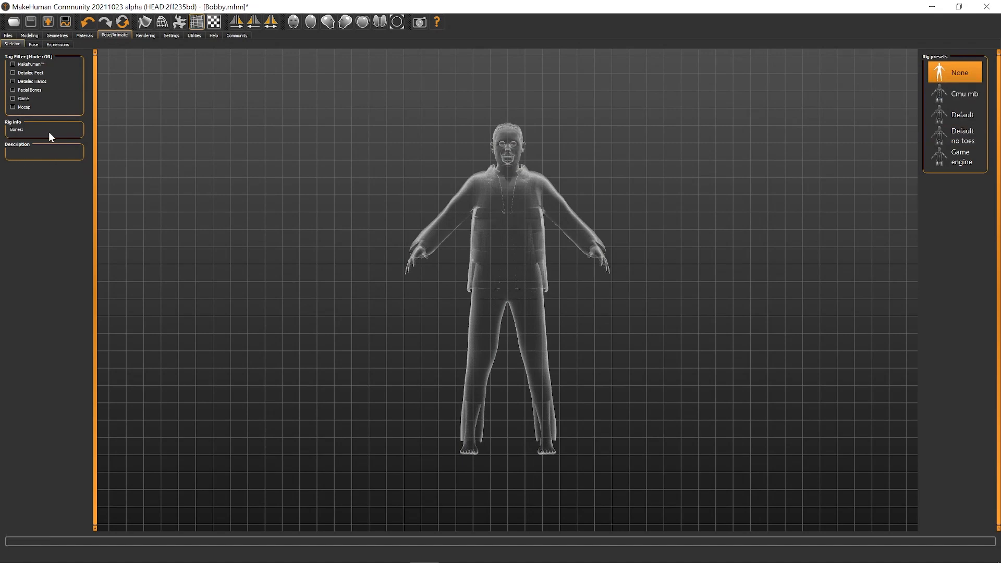
click(35, 44)
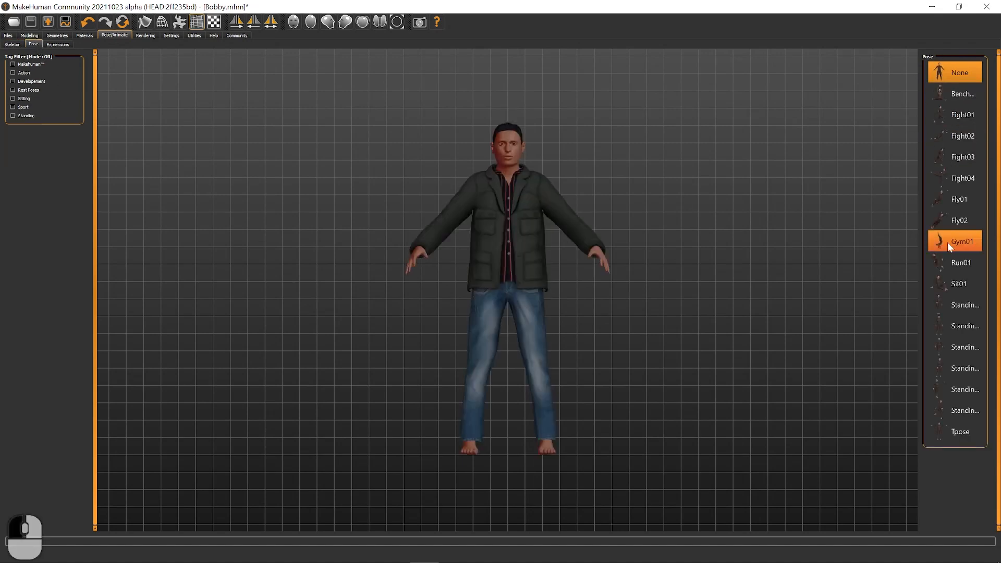
click(962, 433)
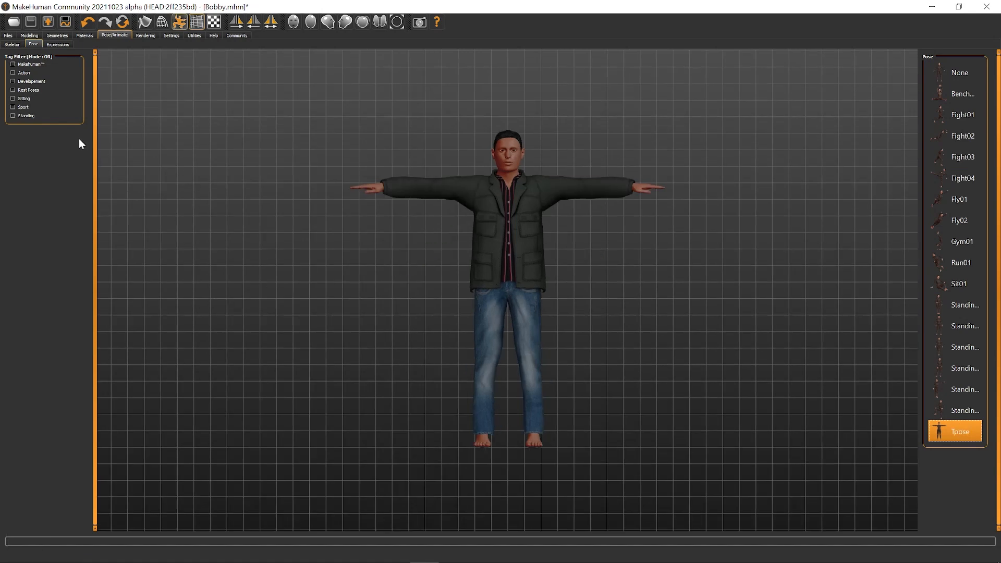
click(8, 35)
click(46, 43)
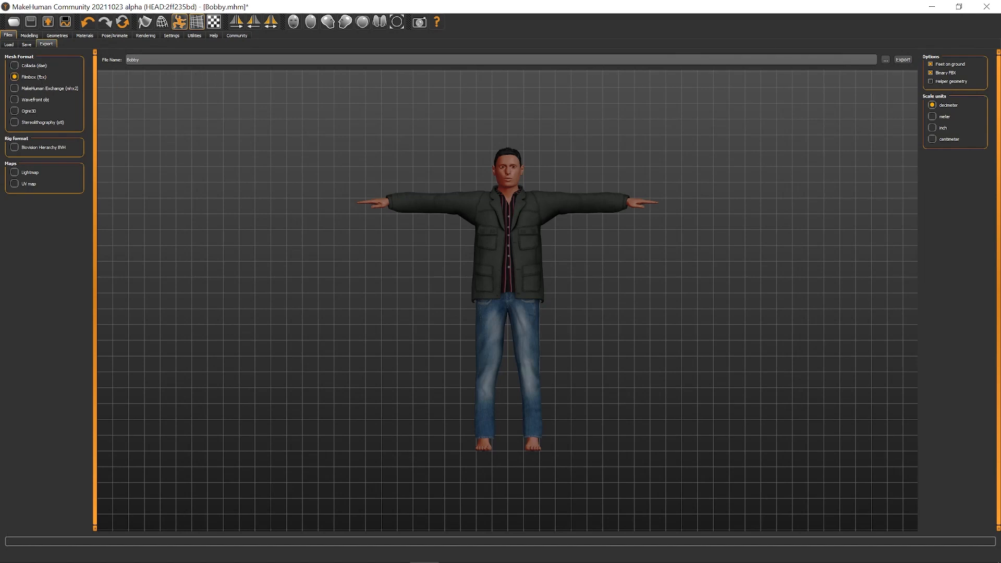
Export Bobby as an FBX file, switch to Mixamo, upload it as a new character and accept its orientation.
click(899, 59)
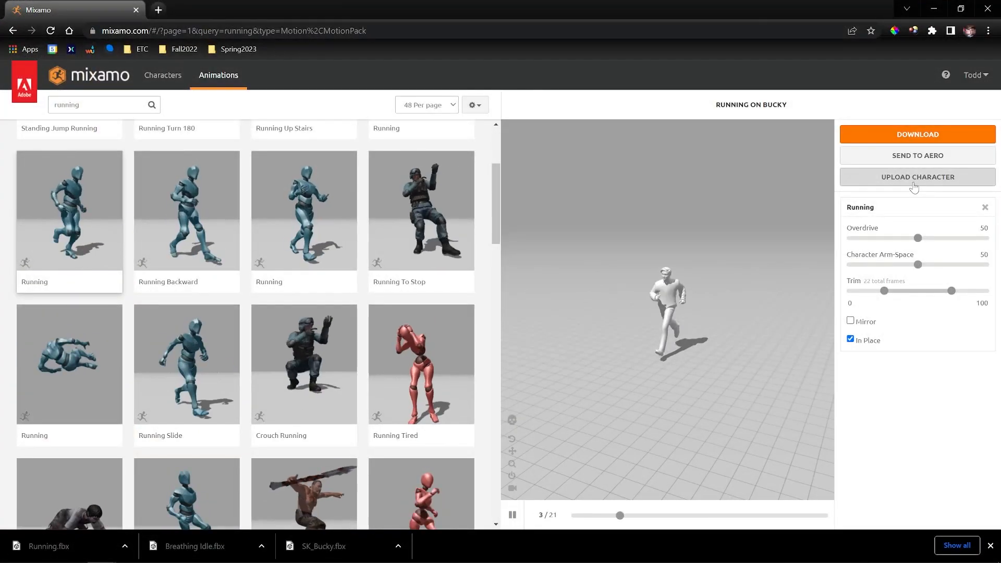
click(913, 180)
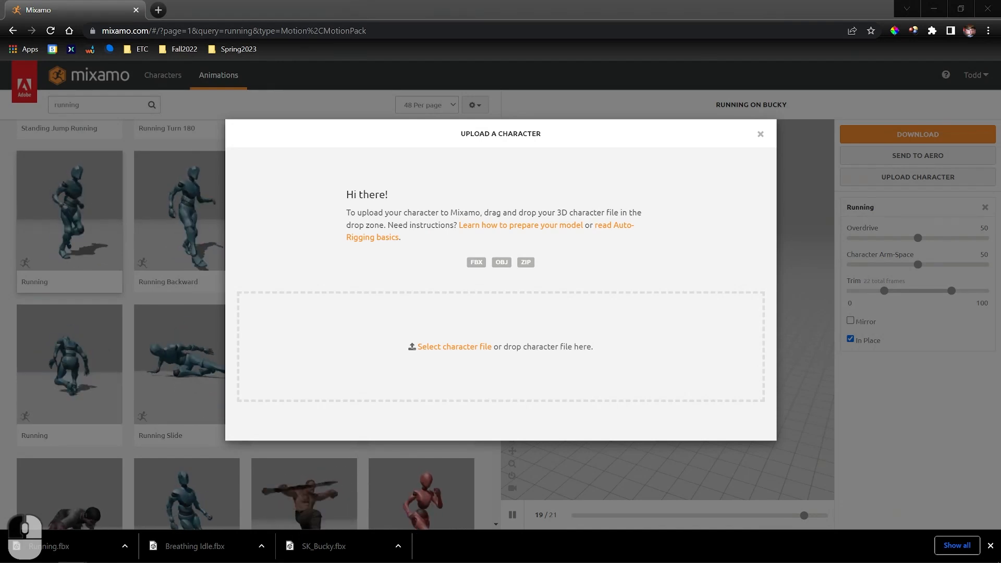
drag(998, 305, 415, 328)
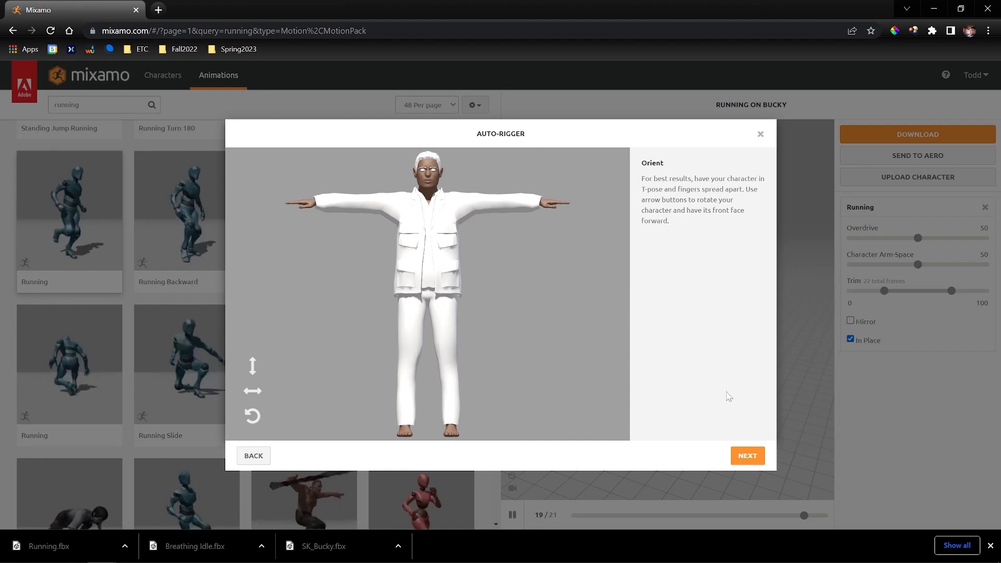
click(750, 457)
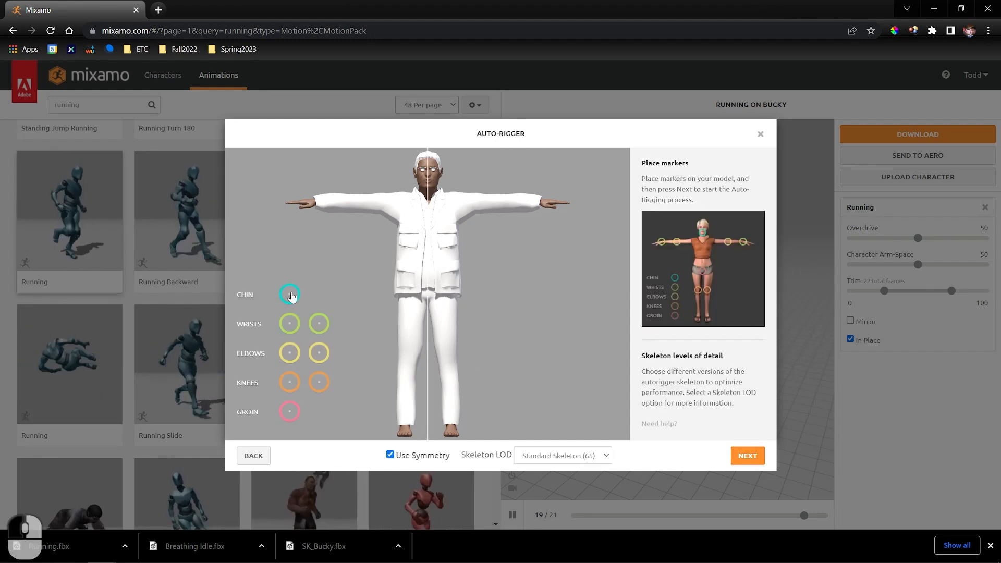
Place the symmetric chin, wrist, elbow, knee and groin markers on Bobby, auto-rig with Standard Skeleton (65), and accept the new character.
mouse_move(290, 294)
mouse_down()
mouse_move(440, 233)
mouse_move(420, 165)
mouse_move(429, 193)
mouse_up()
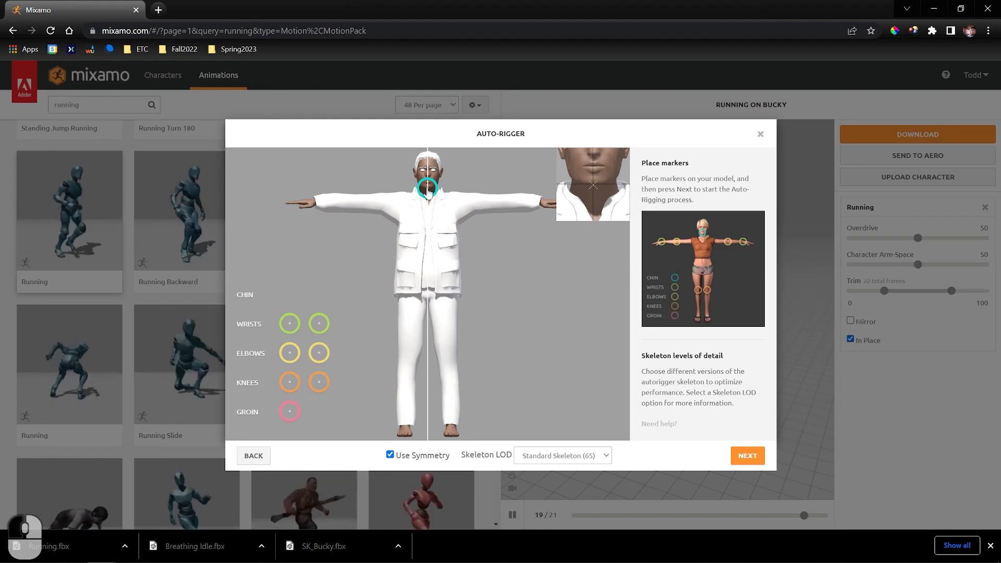
drag(428, 192, 428, 189)
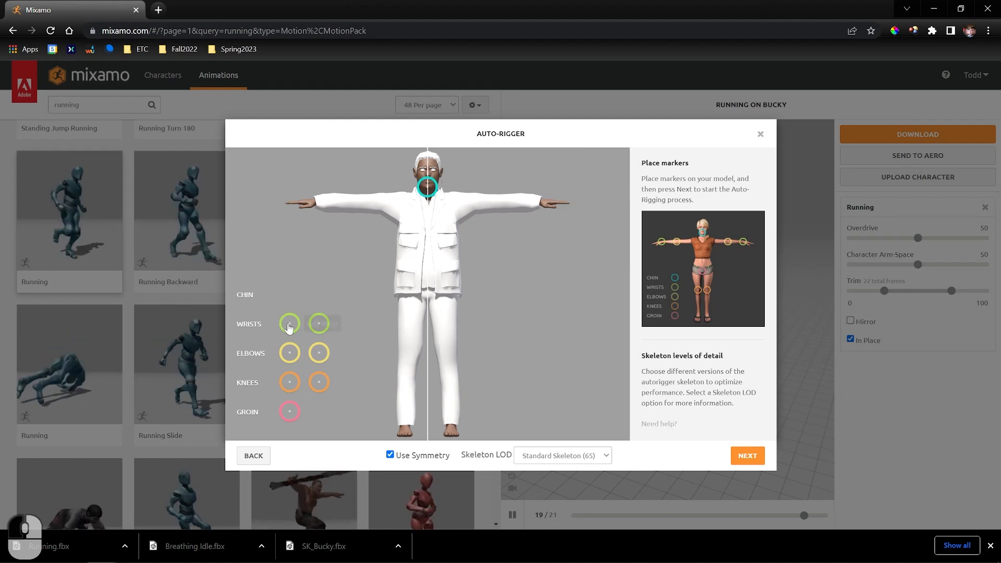
drag(289, 323, 317, 206)
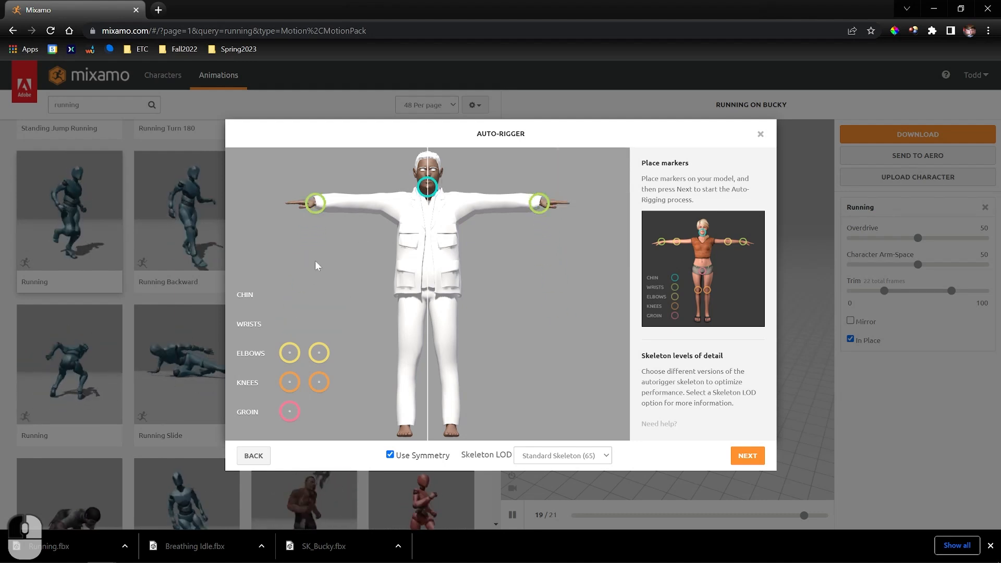
mouse_move(319, 353)
mouse_down()
mouse_move(328, 266)
mouse_move(357, 207)
mouse_up()
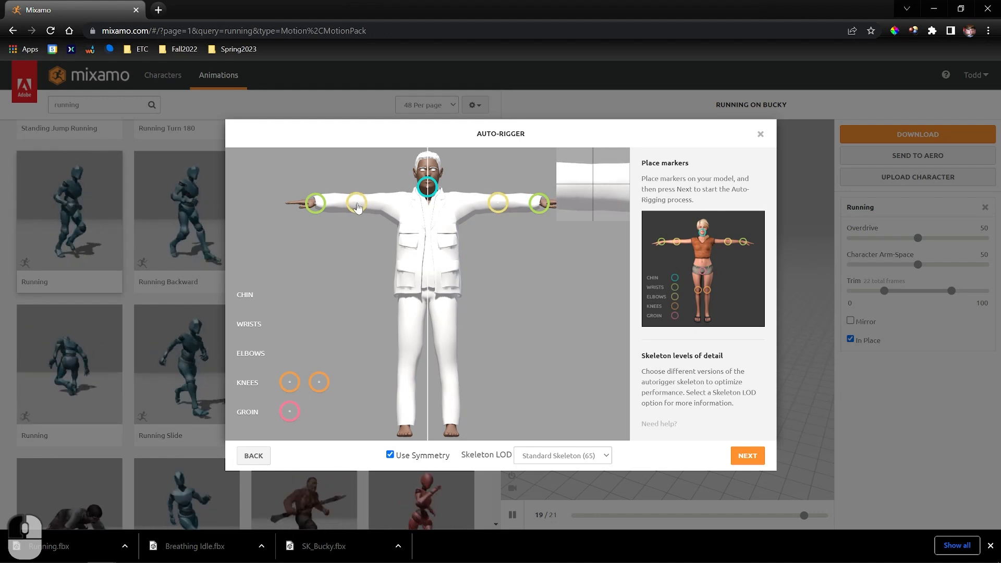
drag(290, 384, 407, 357)
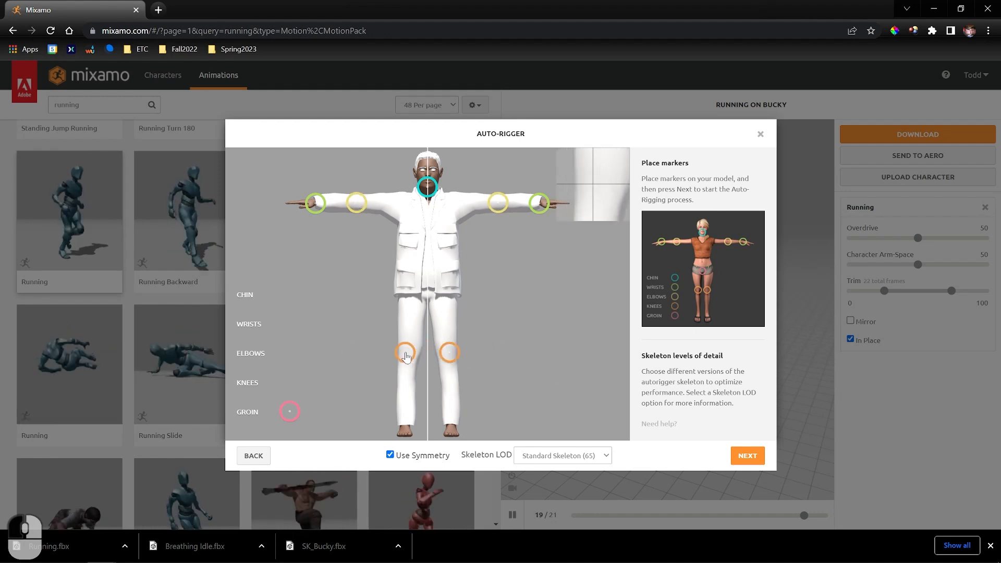
drag(290, 412, 428, 289)
click(751, 456)
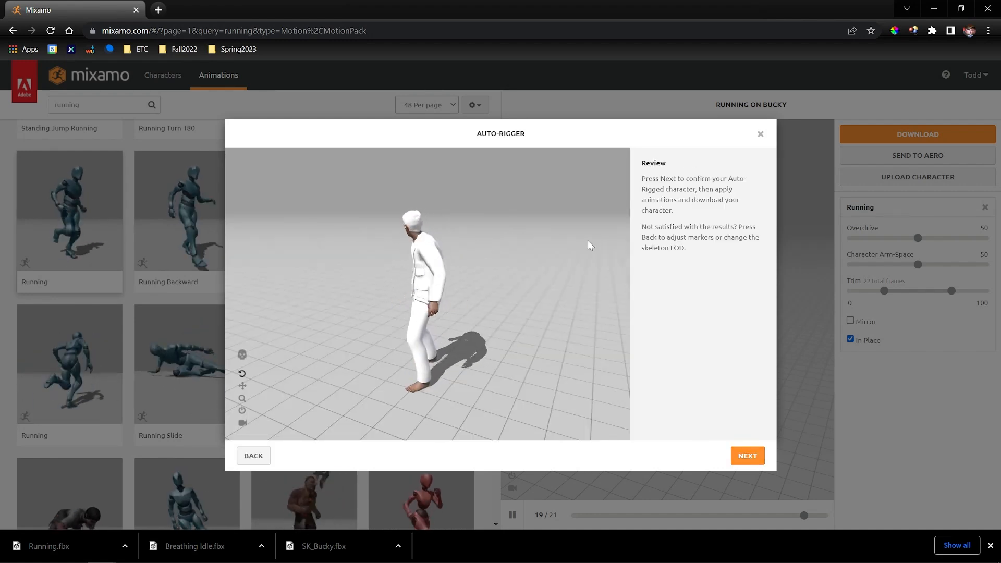
click(751, 458)
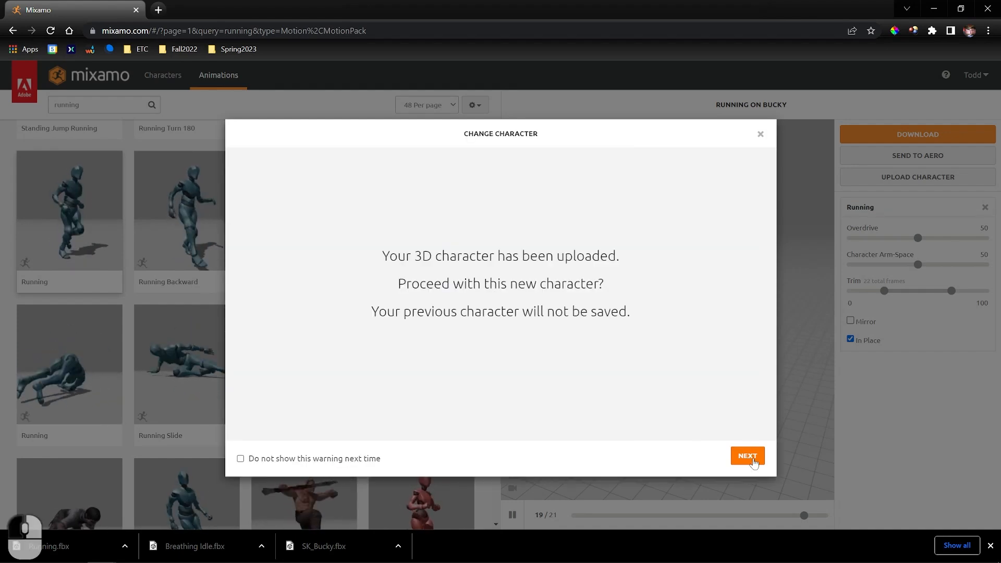
click(749, 457)
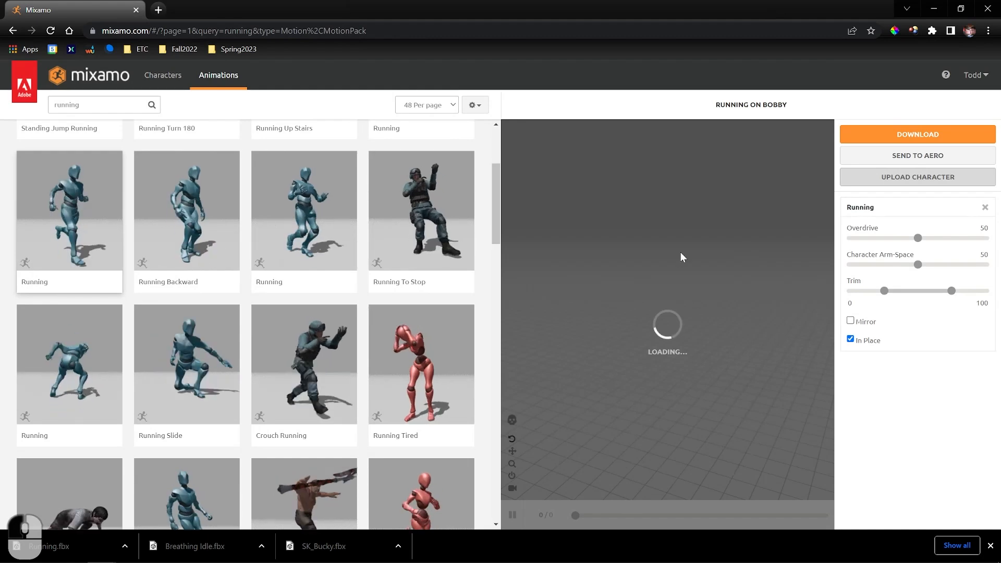
Search the animations for TPOSE and apply the T-Pose animation to Bobby.
click(904, 141)
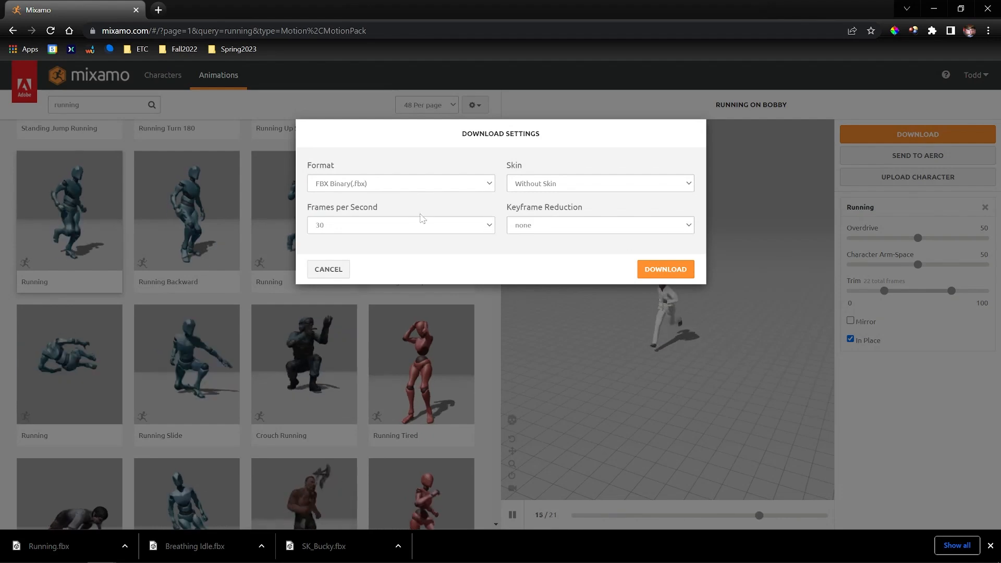
click(339, 269)
drag(87, 105, 39, 99)
text(TPOSE)
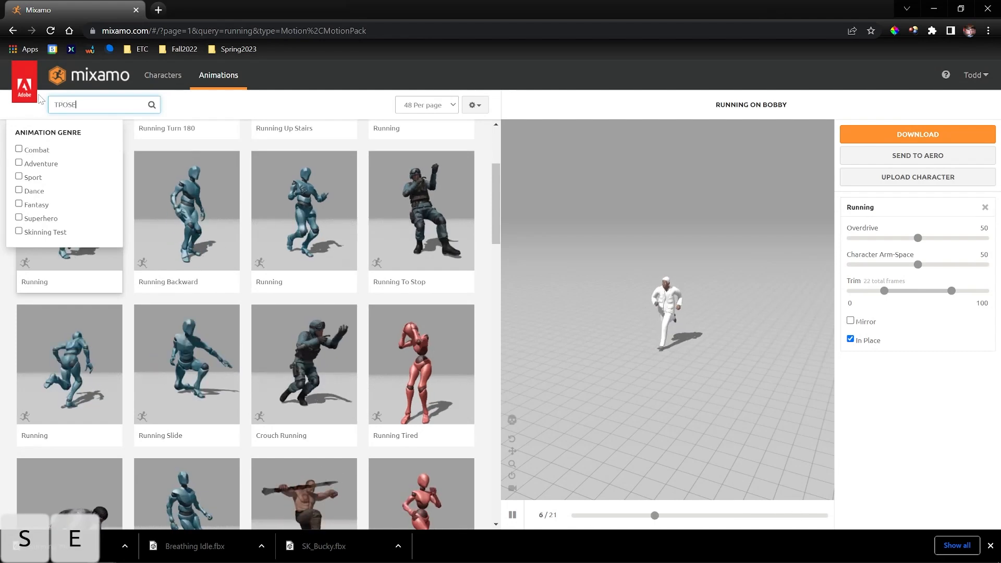
key(Return)
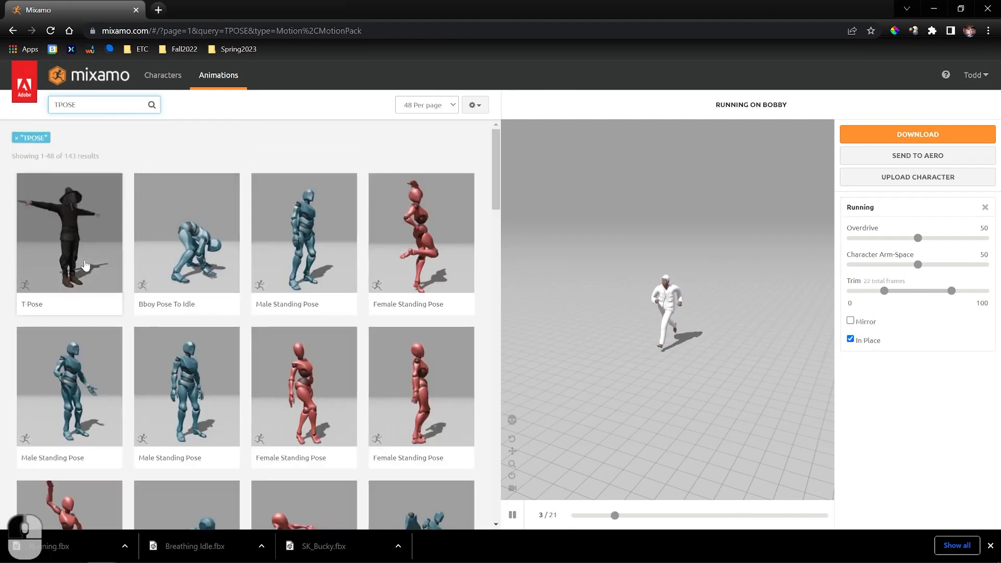
click(87, 266)
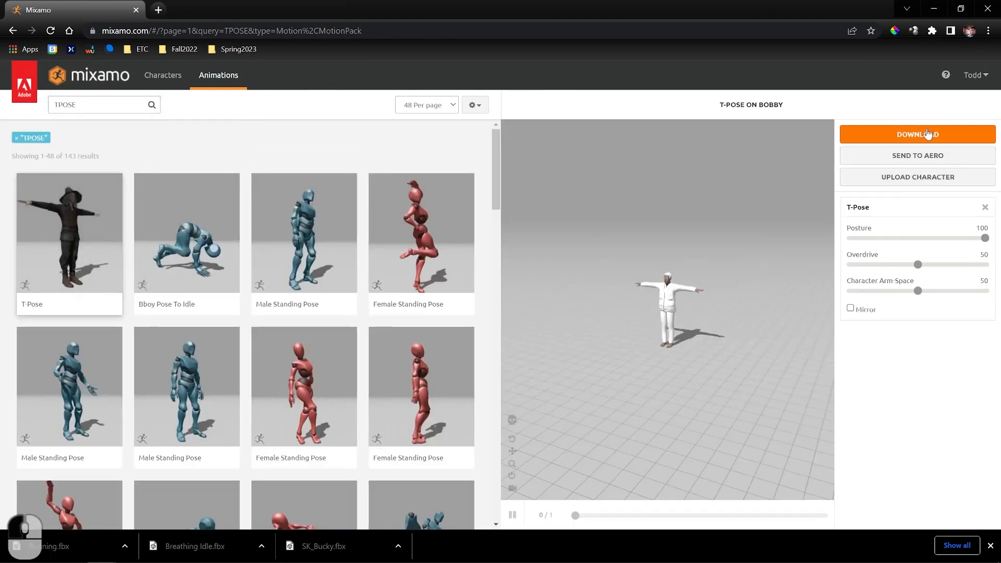
Download the T-posed character as FBX Binary(.fbx) with the skin option set to With Skin.
click(927, 130)
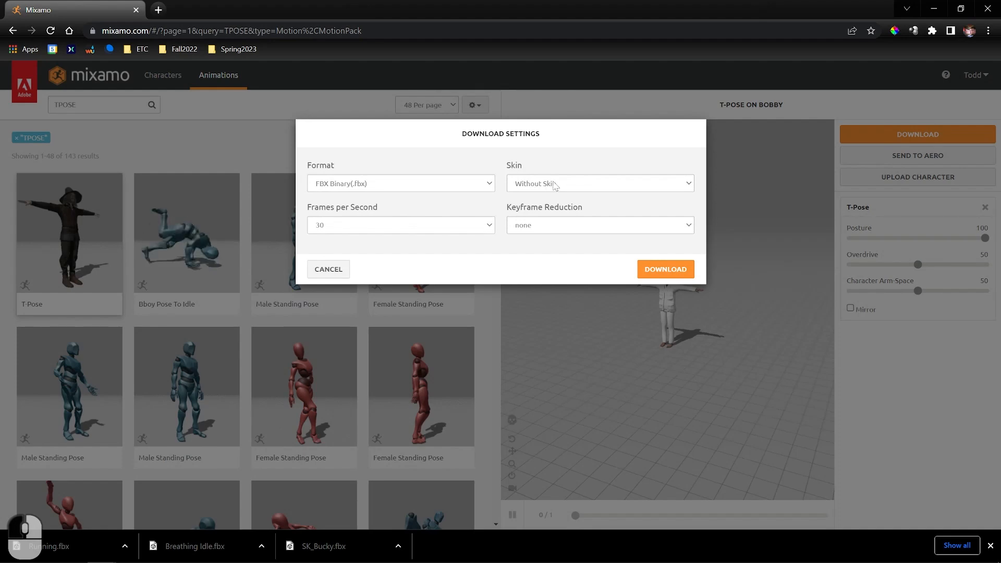
click(555, 185)
click(555, 197)
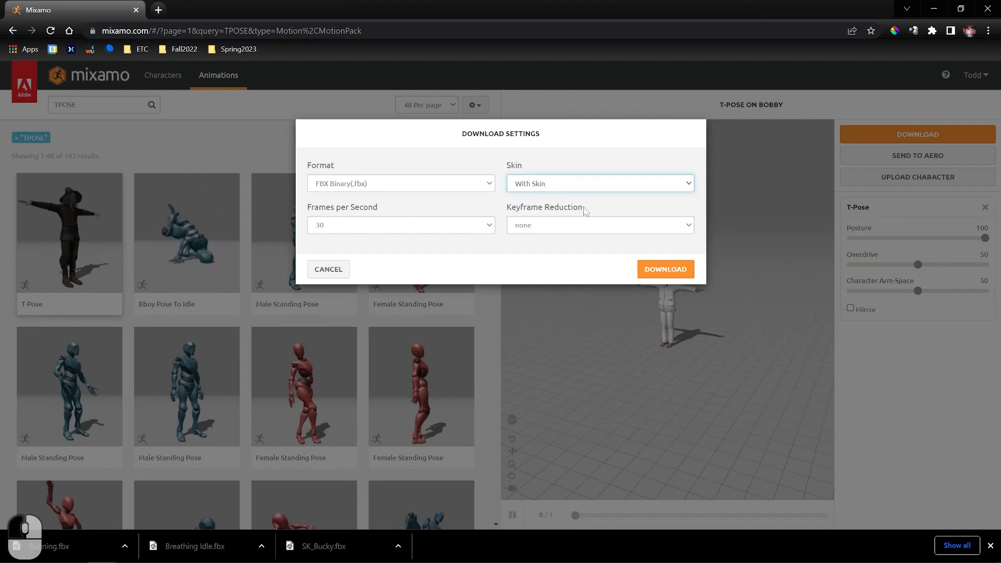
click(666, 270)
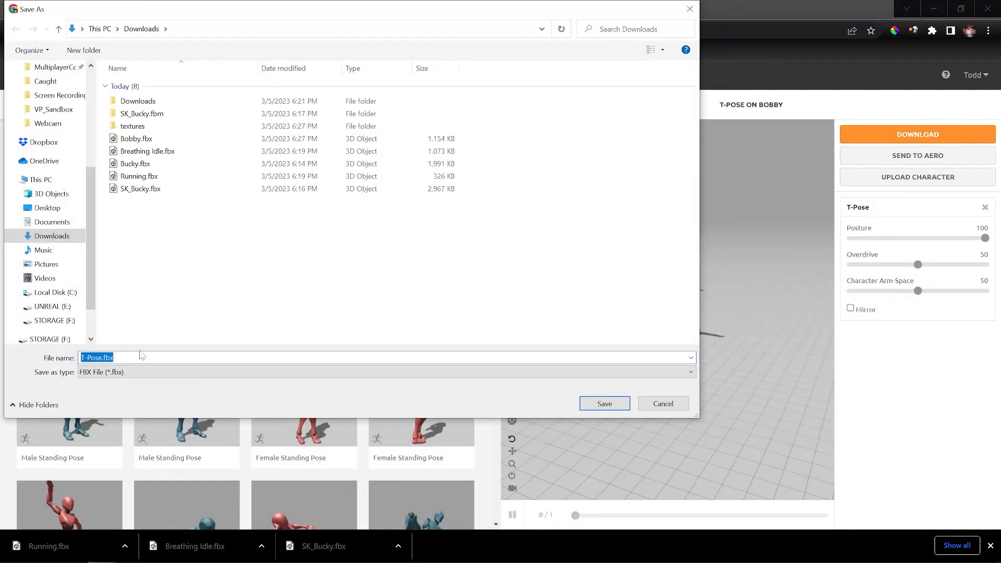
Save the downloaded FBX in the Downloads folder under the name SK_Bobby.
text(Bo)
key(BackSpace)
key(BackSpace)
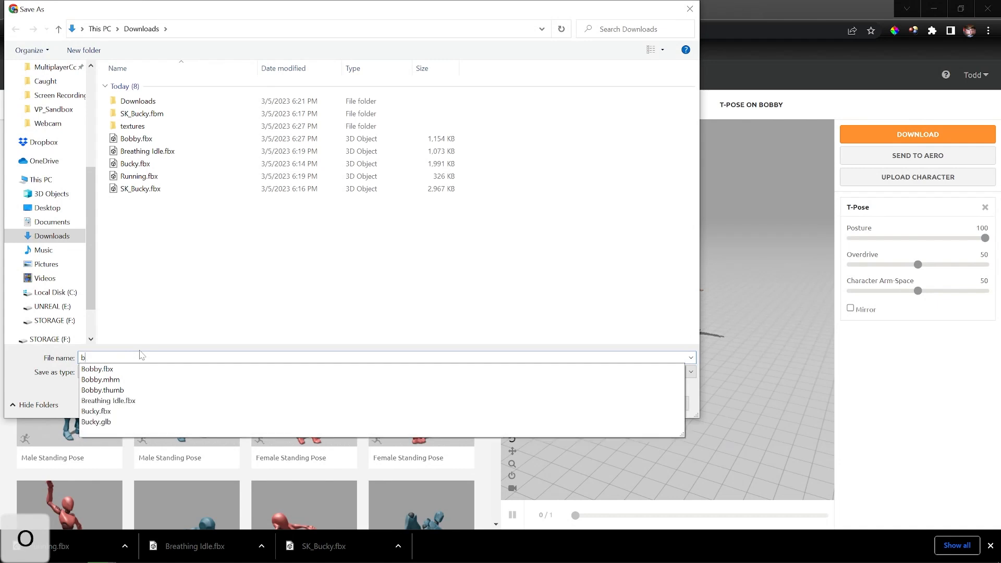
text(sk)
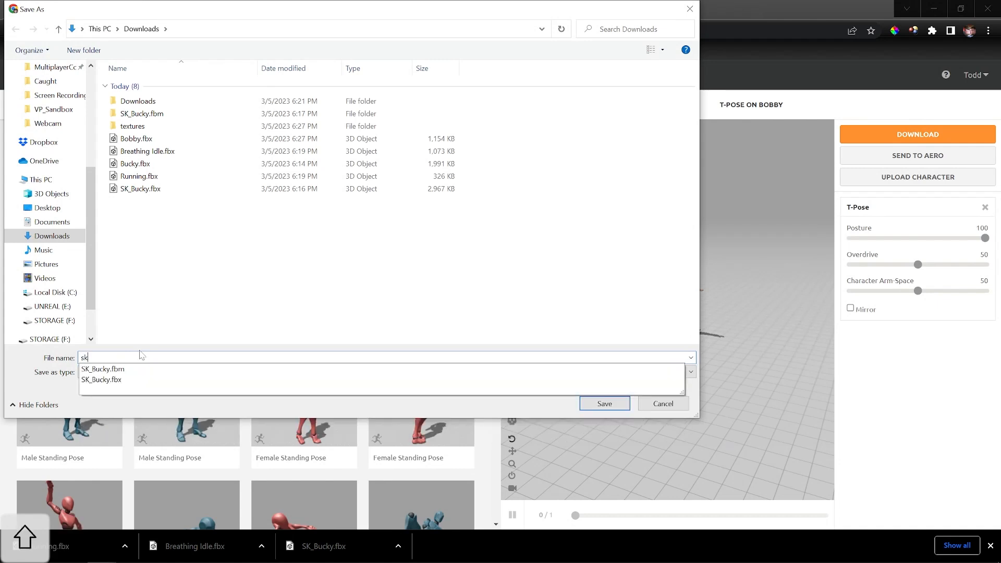
text(_bOB)
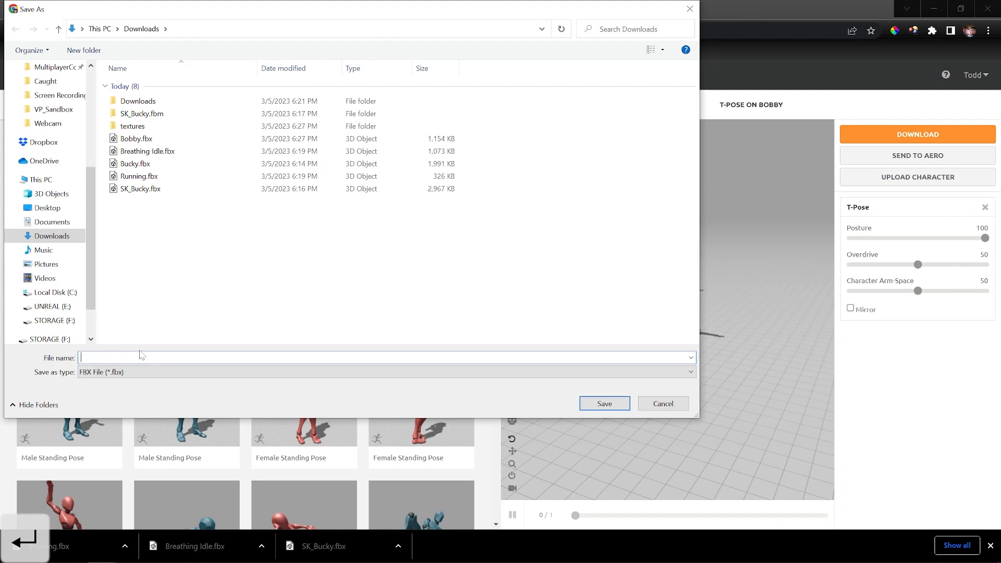
text(SK_)
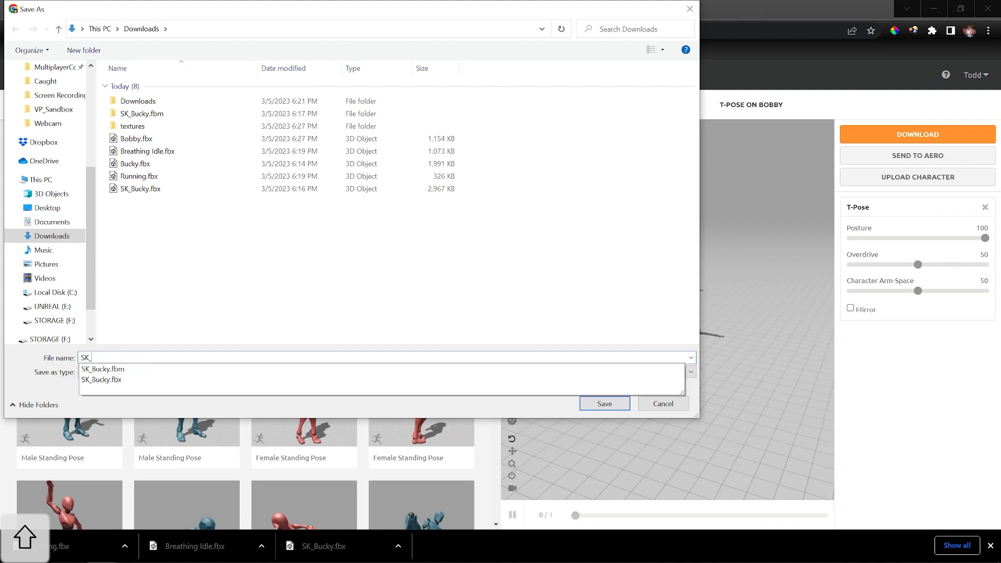
text(Bobby)
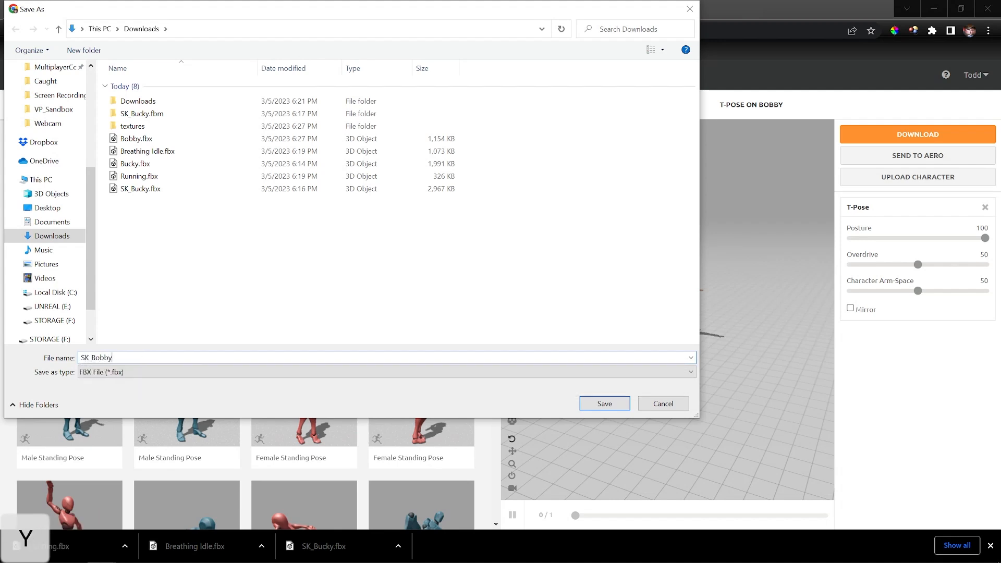
click(603, 404)
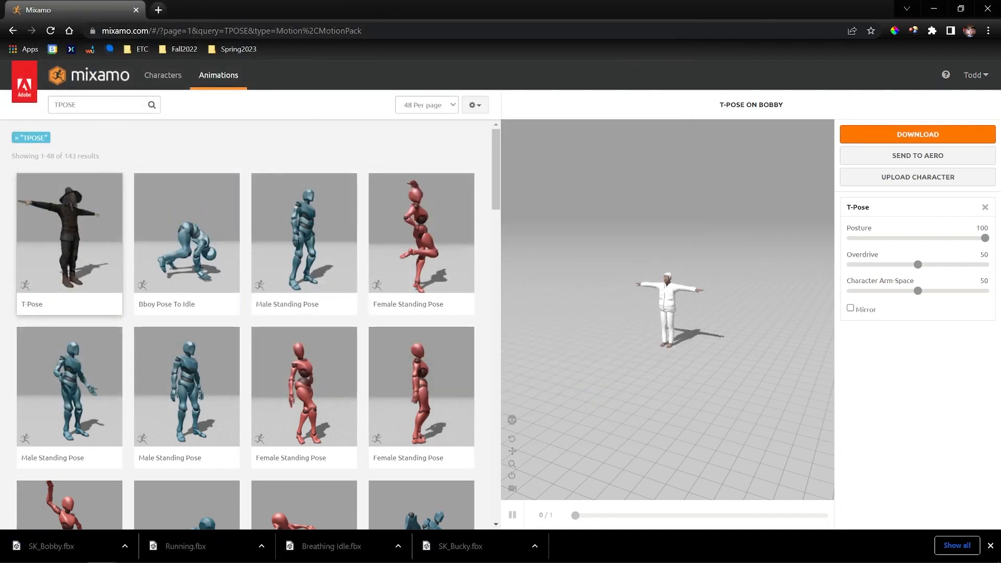
Switch to Unreal Editor and create a folder named Bobby inside the SkeletalMeshes folder.
key(alt+Tab)
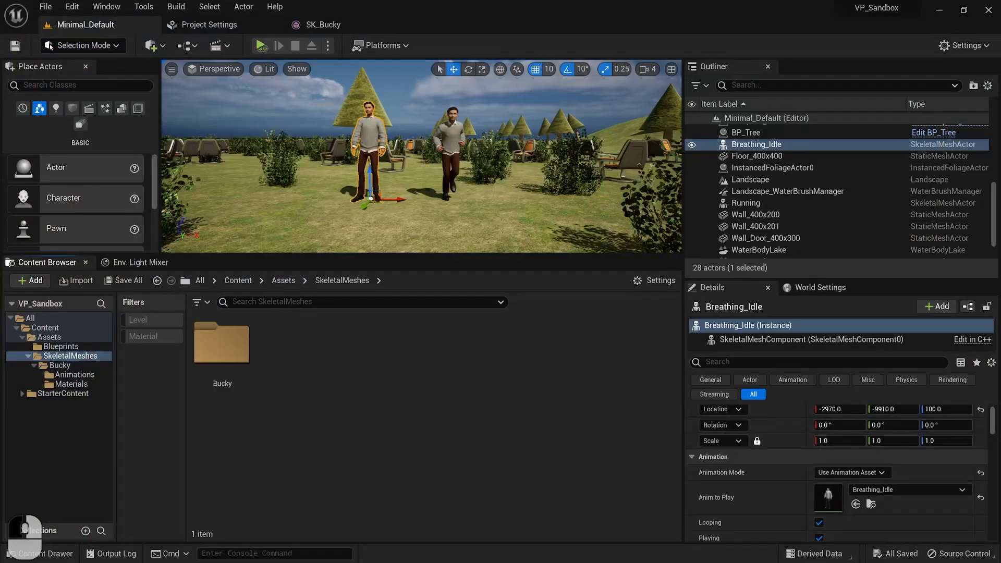
click(281, 279)
double_click(281, 341)
right_click(291, 339)
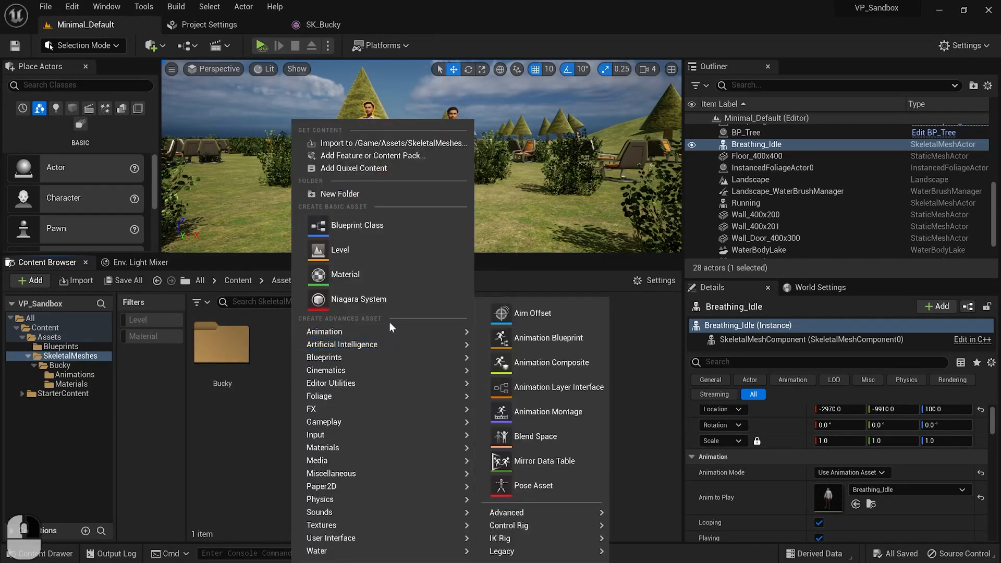
click(365, 194)
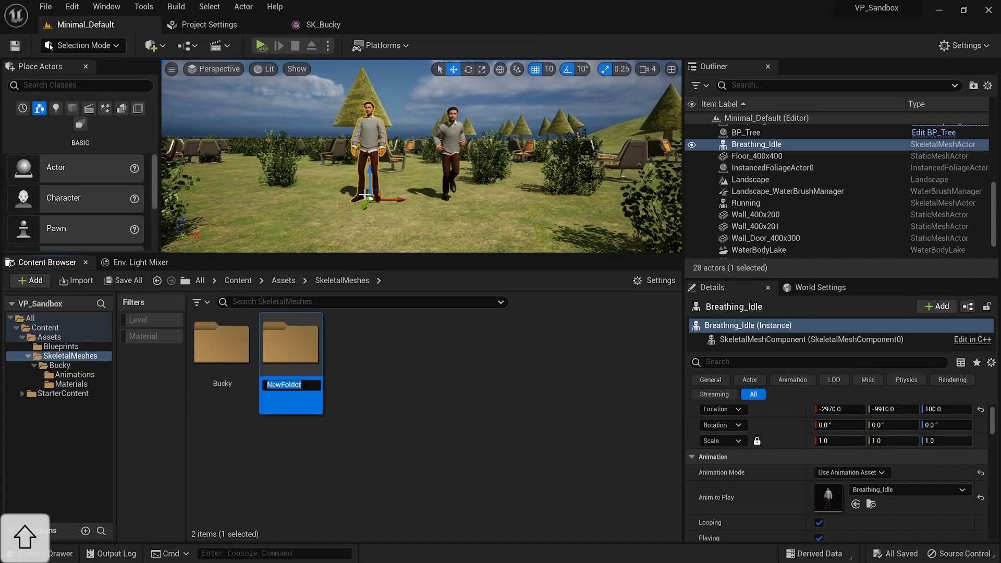
text(Bobby)
key(Return)
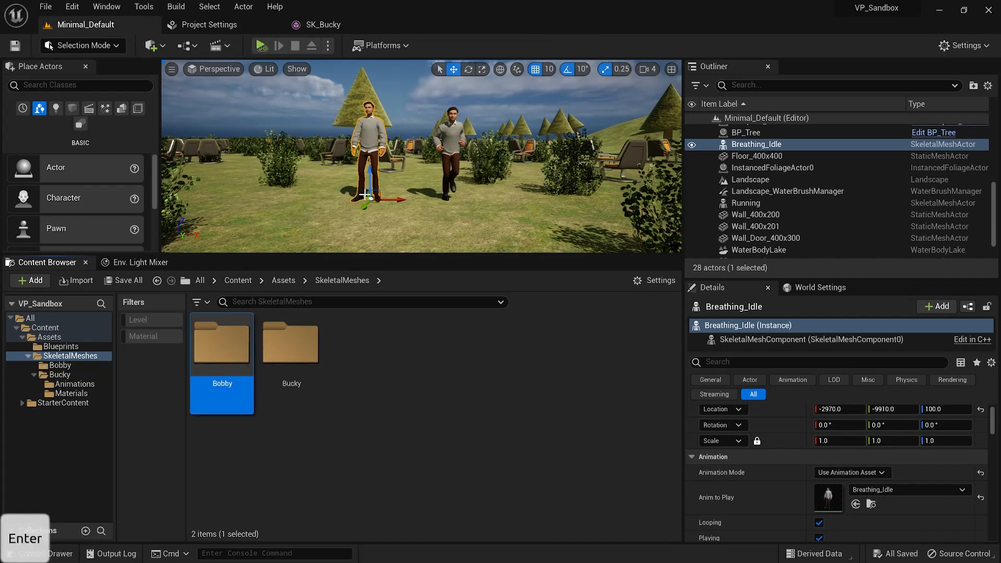
Import the SK_Bobby FBX as a skeletal mesh into the Bobby folder, with the material import method set to Create New Materials.
double_click(222, 344)
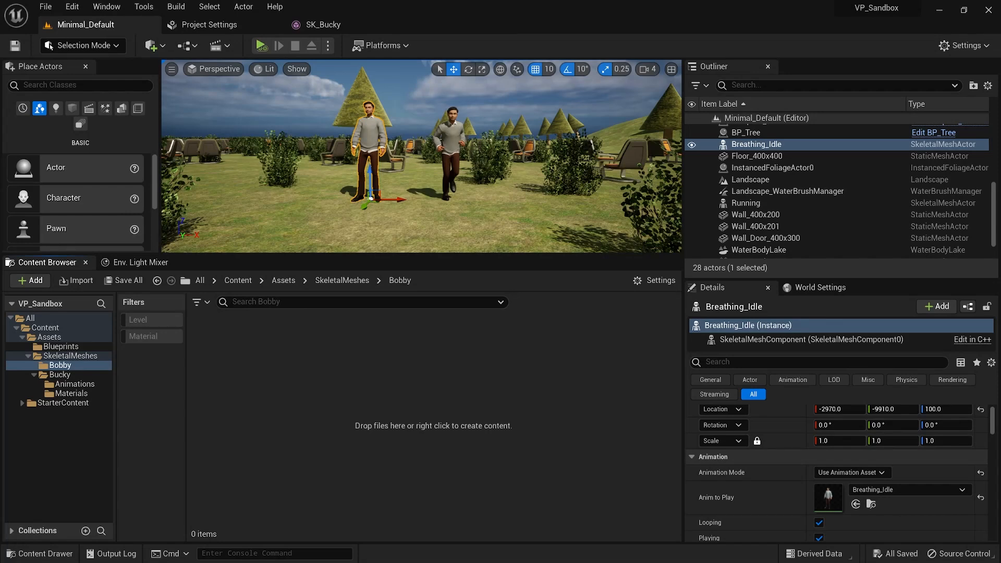
drag(282, 362, 280, 362)
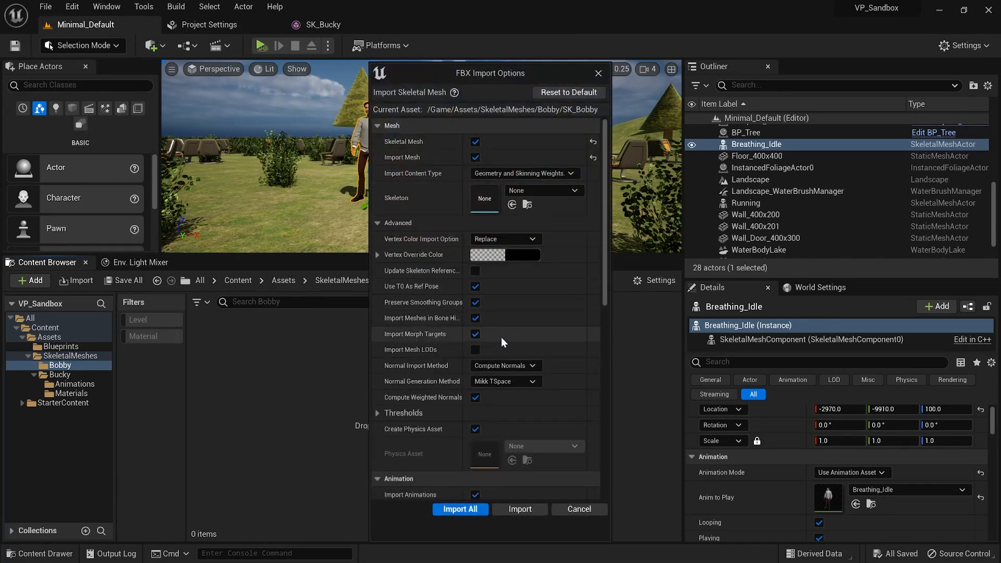
scroll(517, 270, down, 10)
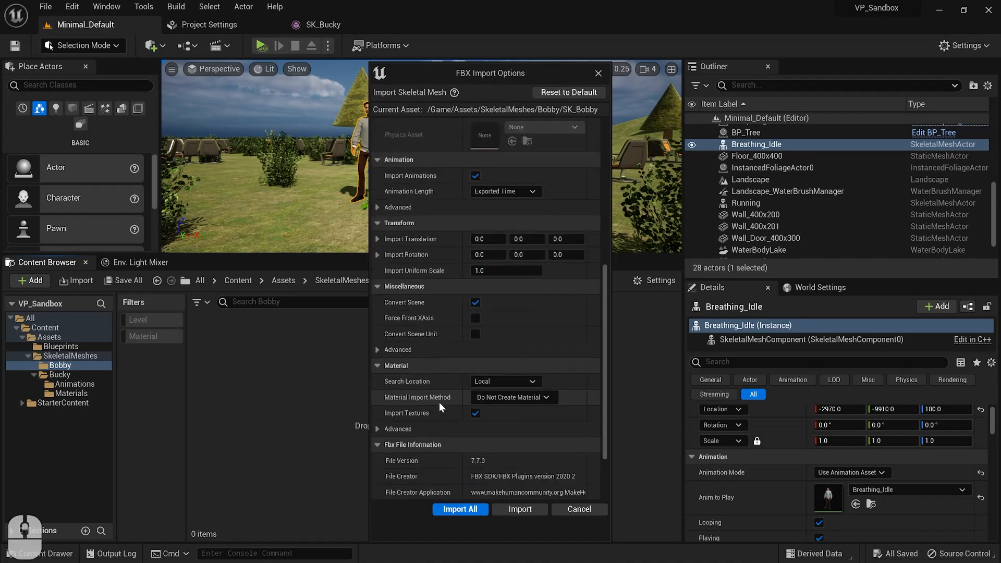
click(520, 398)
click(524, 415)
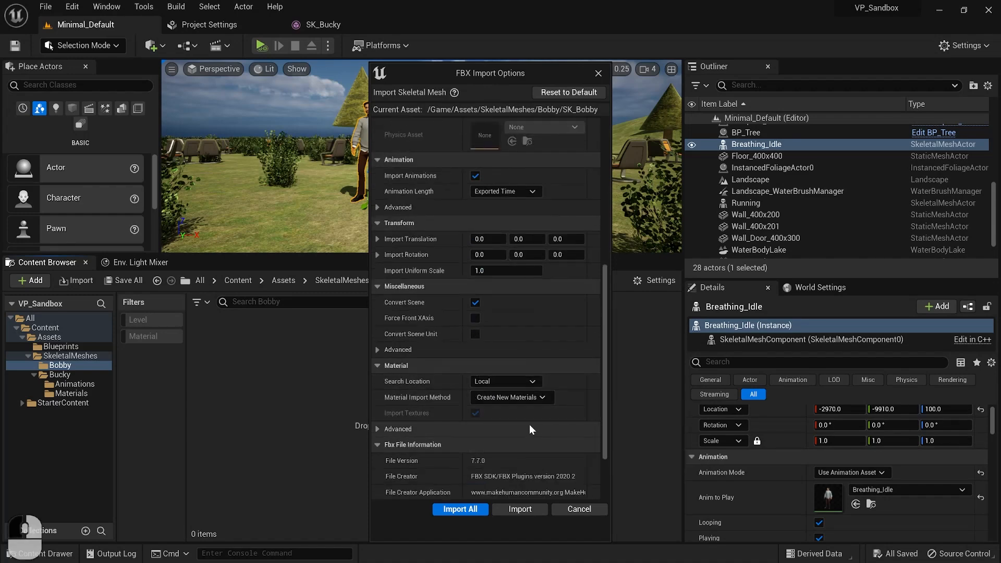
scroll(482, 430, down, 3)
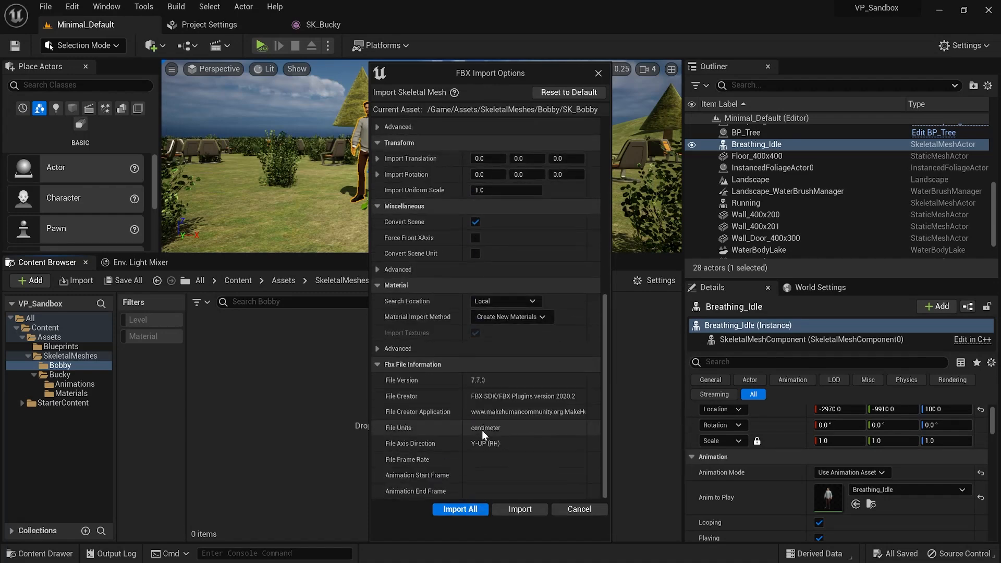
click(450, 509)
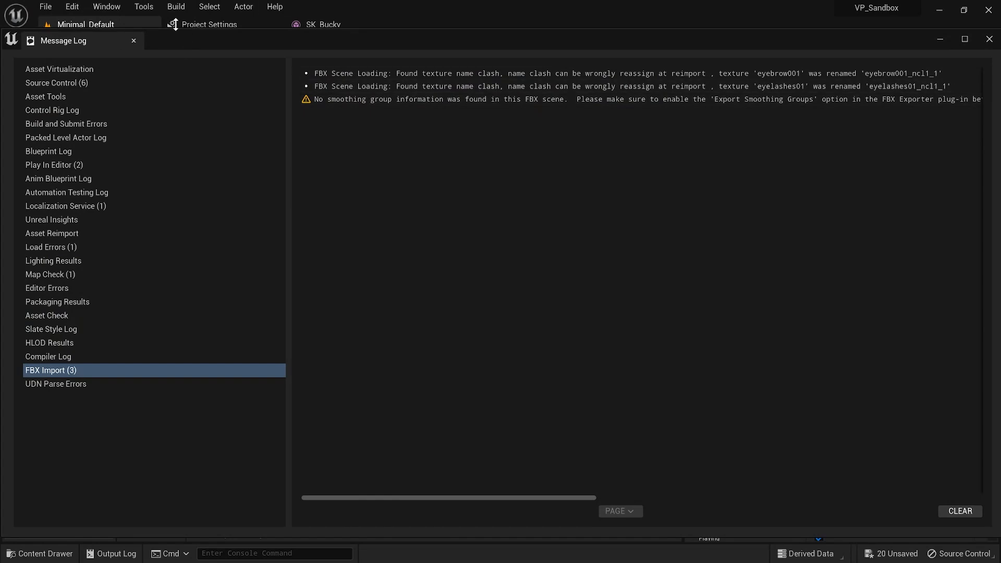
Close the FBX import message log, inspect the SK_Bobby skeletal mesh in its editor, and return to the Minimal_Default level.
click(134, 42)
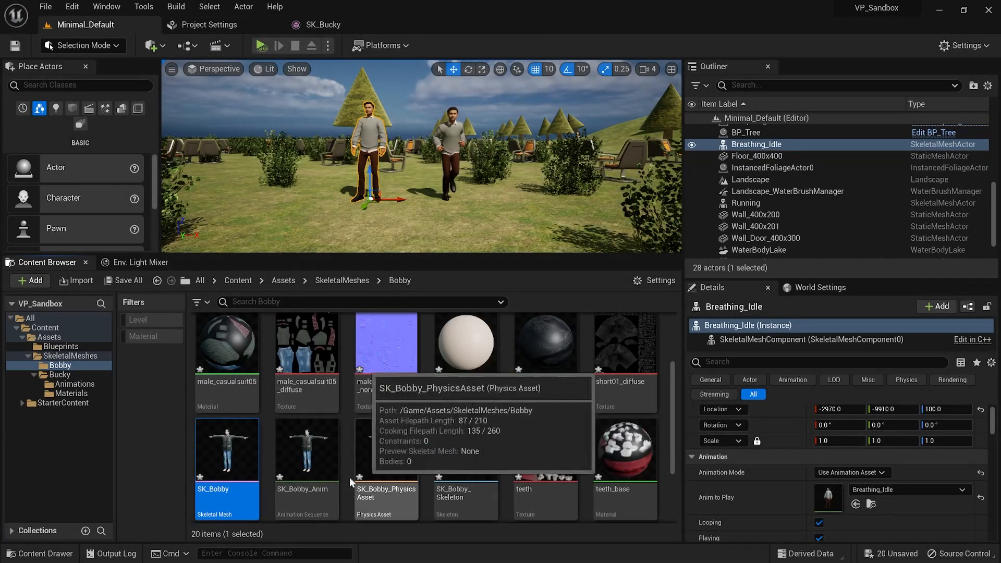
mouse_move(243, 445)
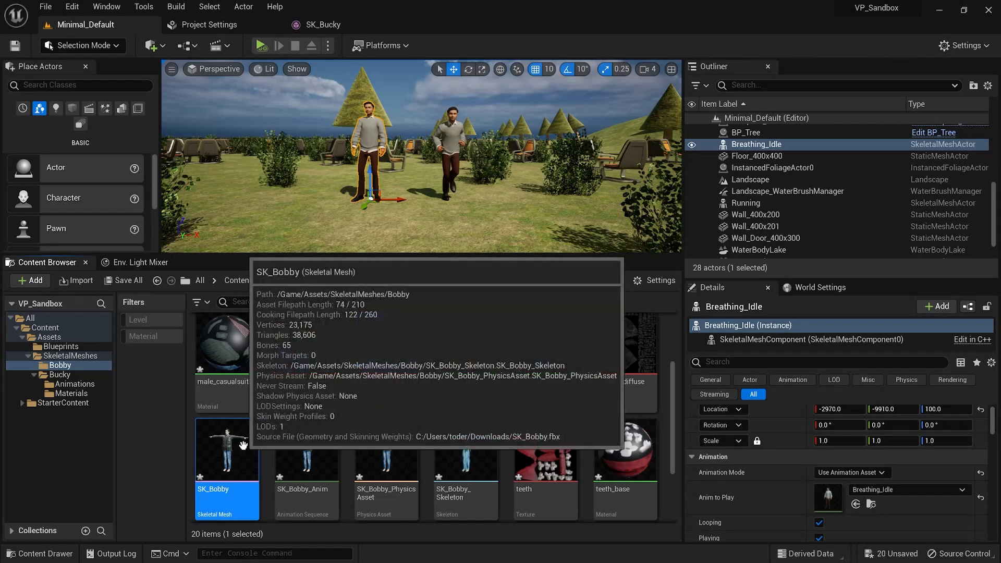
click(243, 444)
double_click(244, 445)
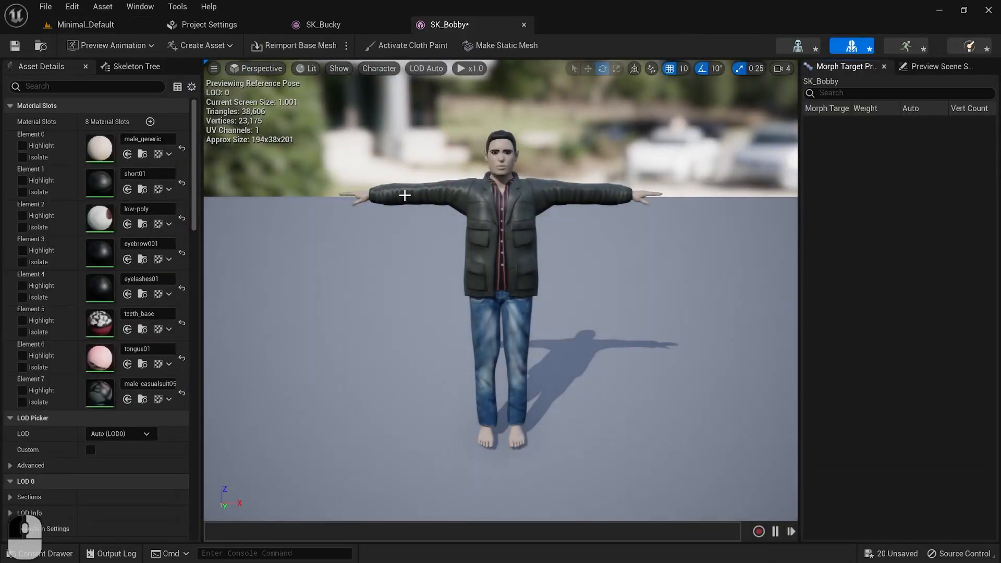
click(84, 25)
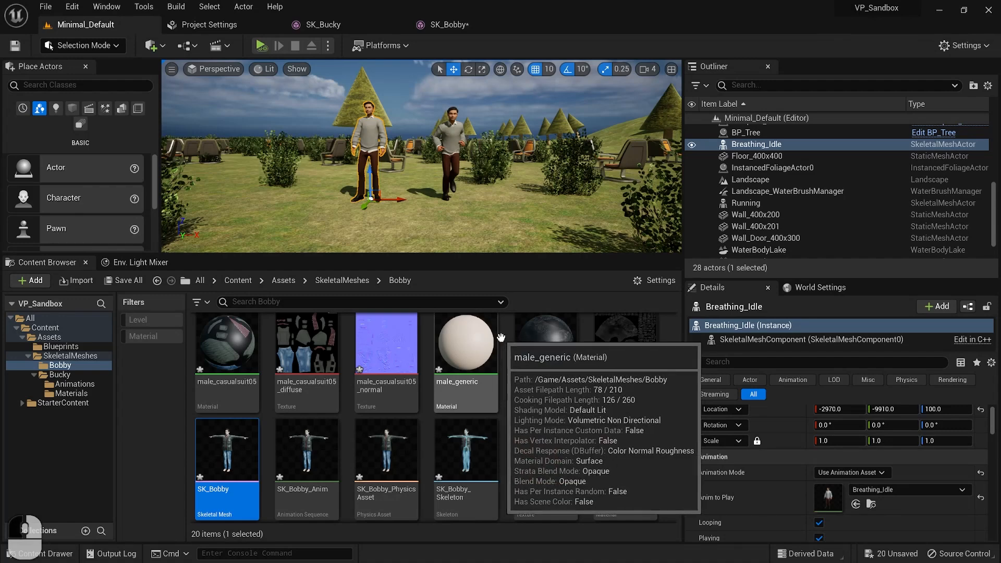
right_click(234, 437)
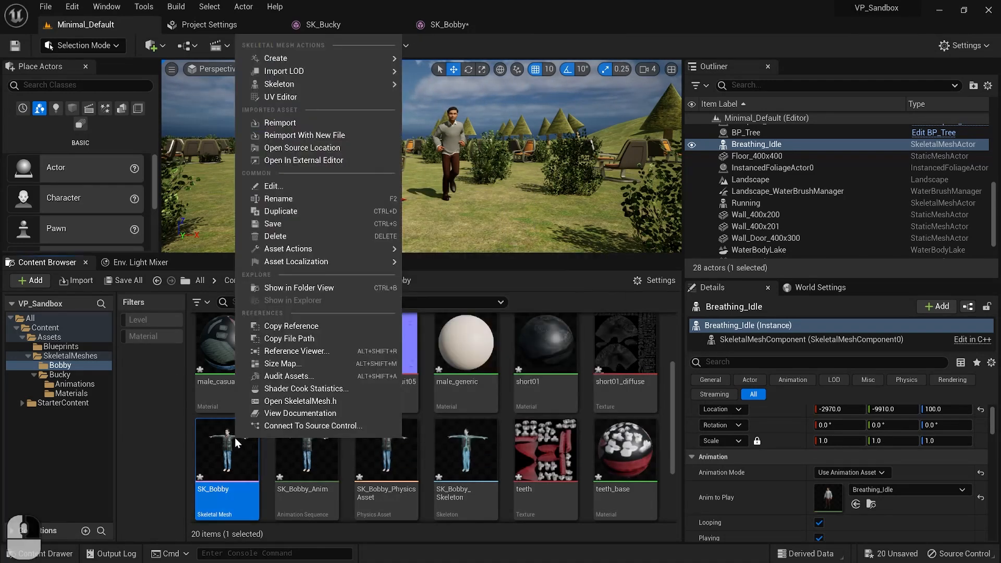
mouse_move(304, 248)
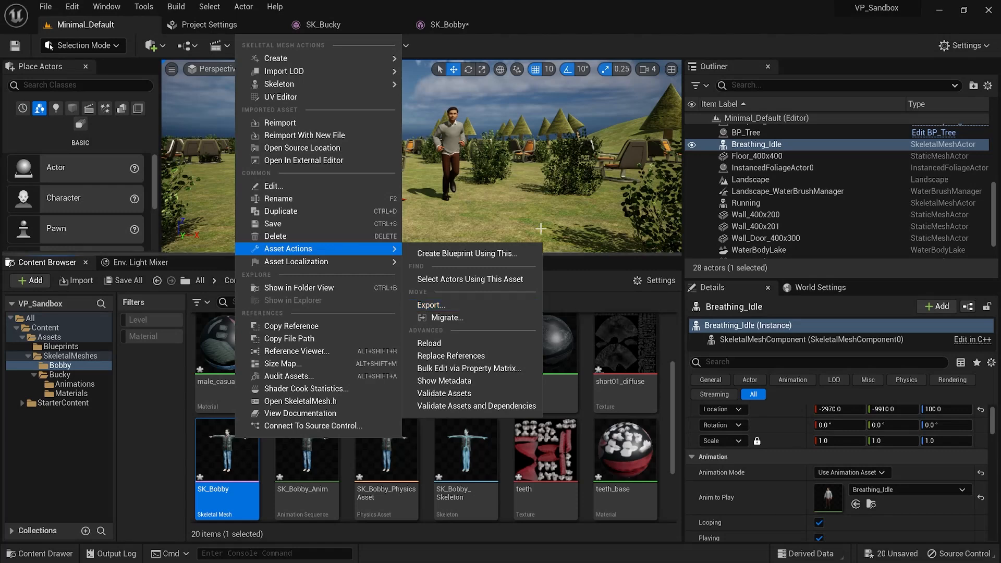
click(386, 453)
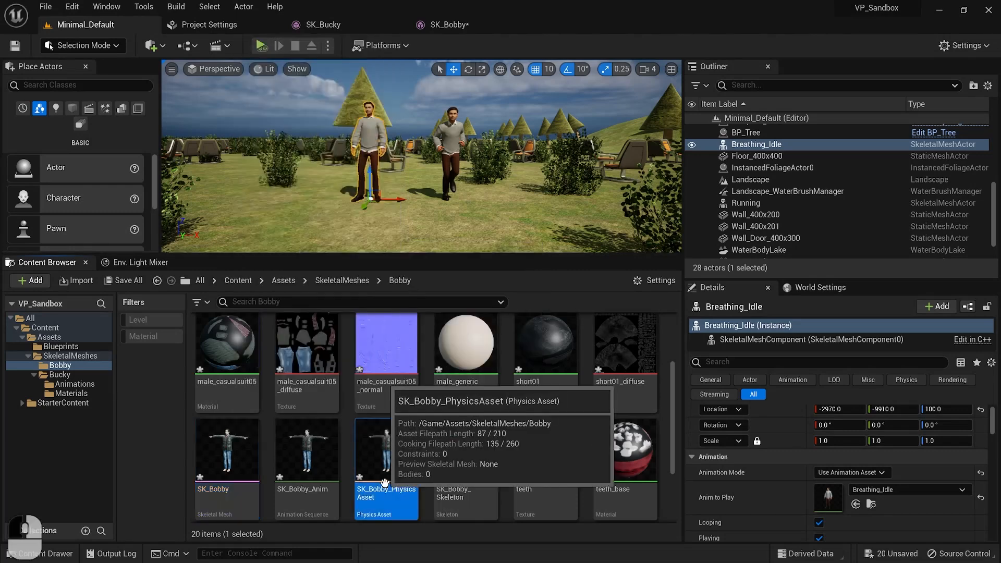
Save all the imported Bobby assets and place the SK_Bobby skeletal mesh in the level beside the breathing idle character.
click(128, 281)
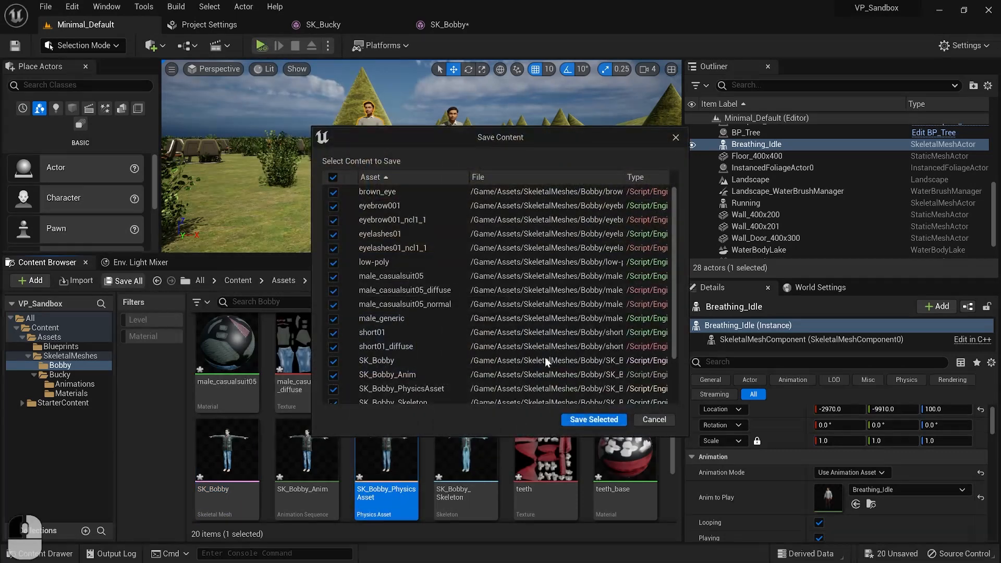
click(594, 420)
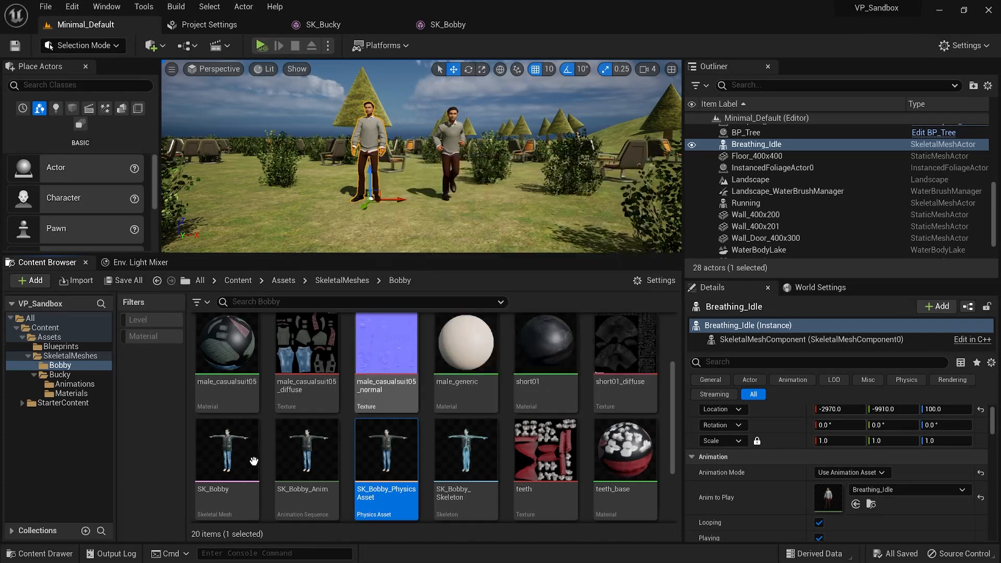
drag(228, 458, 301, 204)
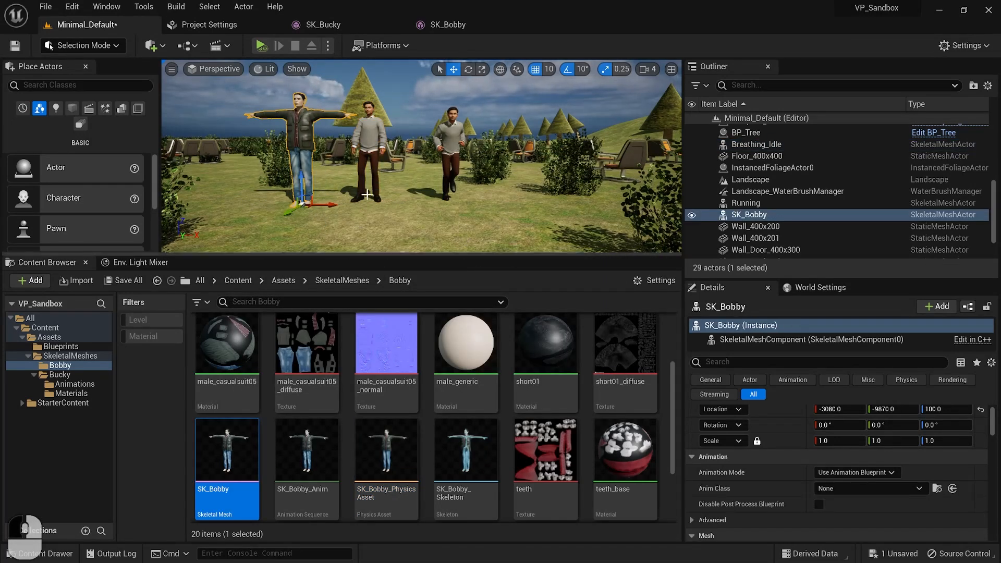
Switch to Mixamo in the browser and apply the Bboy Pose To Idle animation to Bobby.
drag(1000, 105, 258, 51)
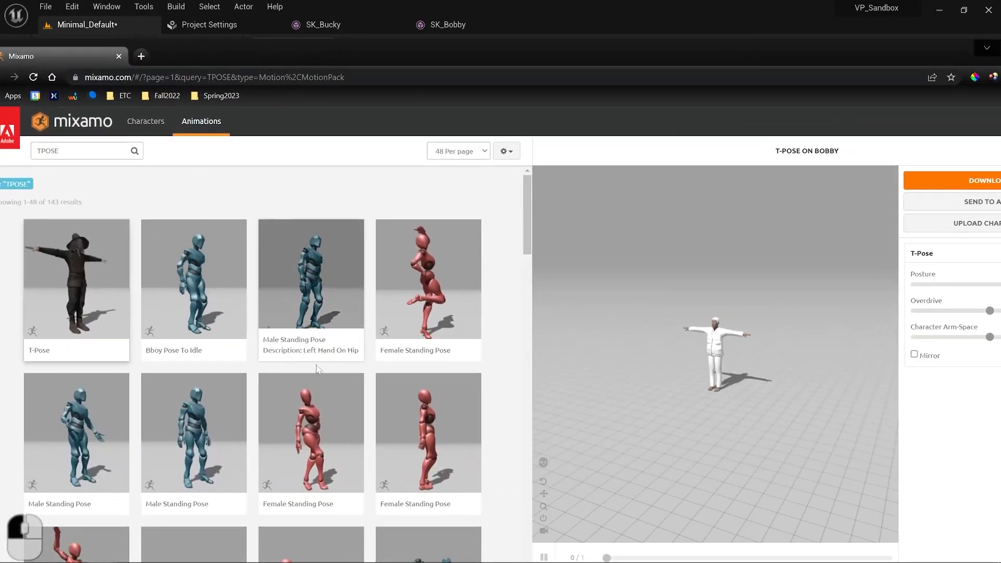
click(198, 302)
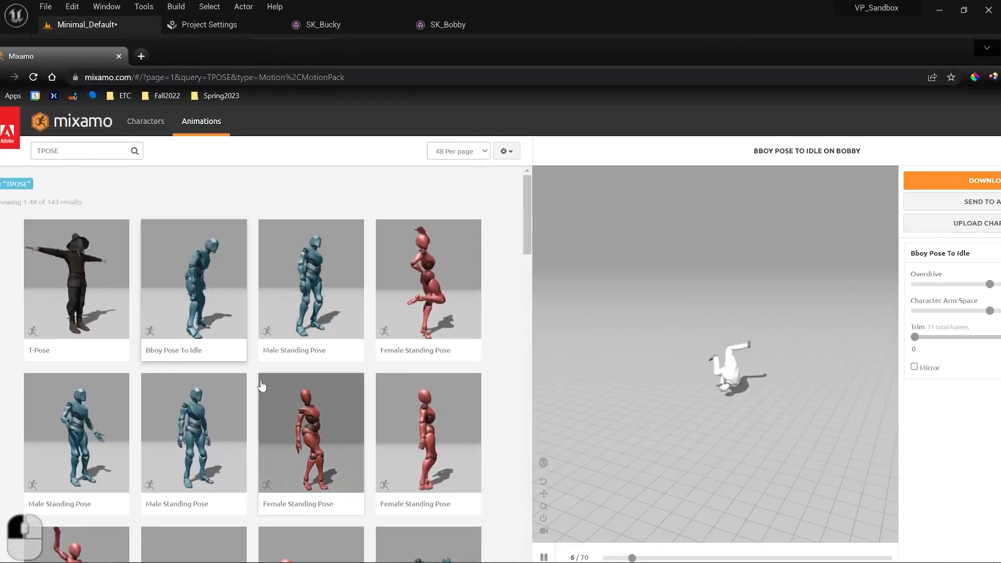
double_click(199, 46)
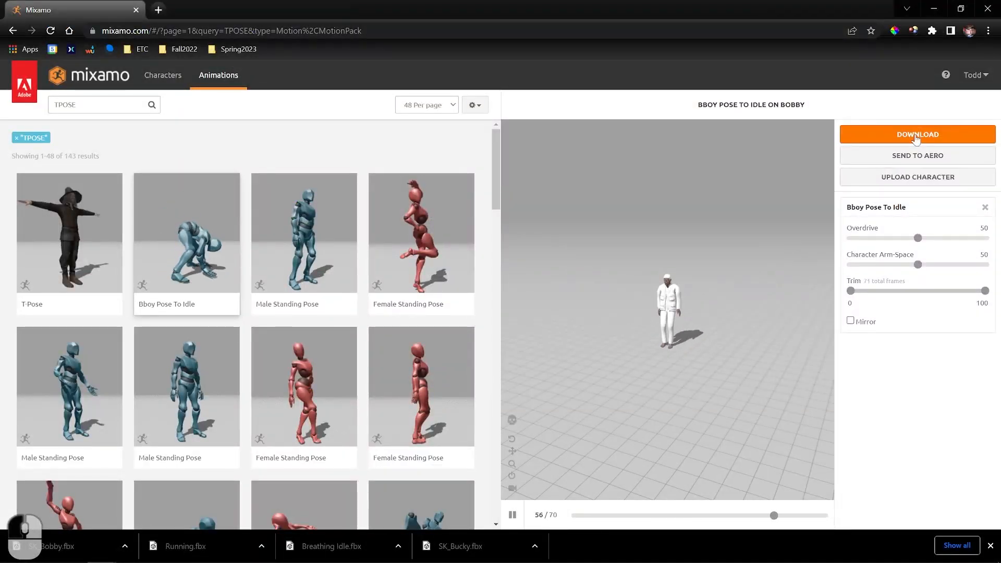
Download the animation as FBX Binary(.fbx) with skin set to Without Skin, saving it as Bboy Pose To Idle.fbx in Downloads.
click(916, 136)
click(555, 188)
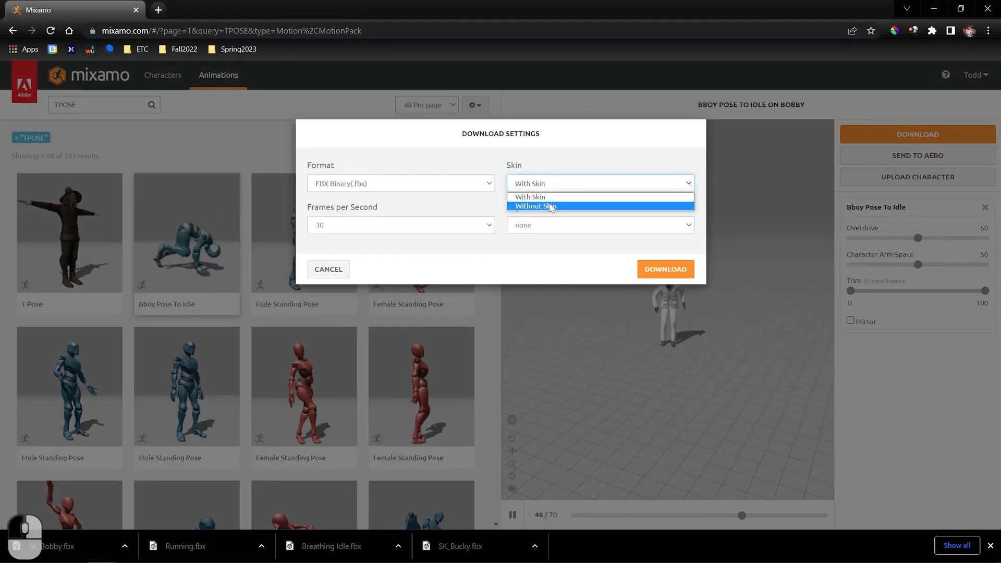
click(548, 205)
click(665, 270)
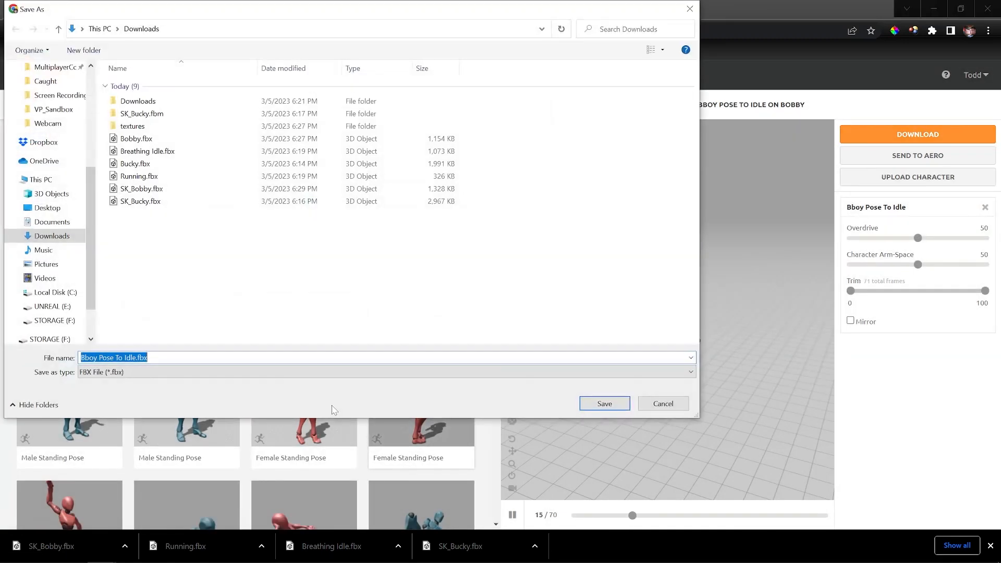
click(626, 410)
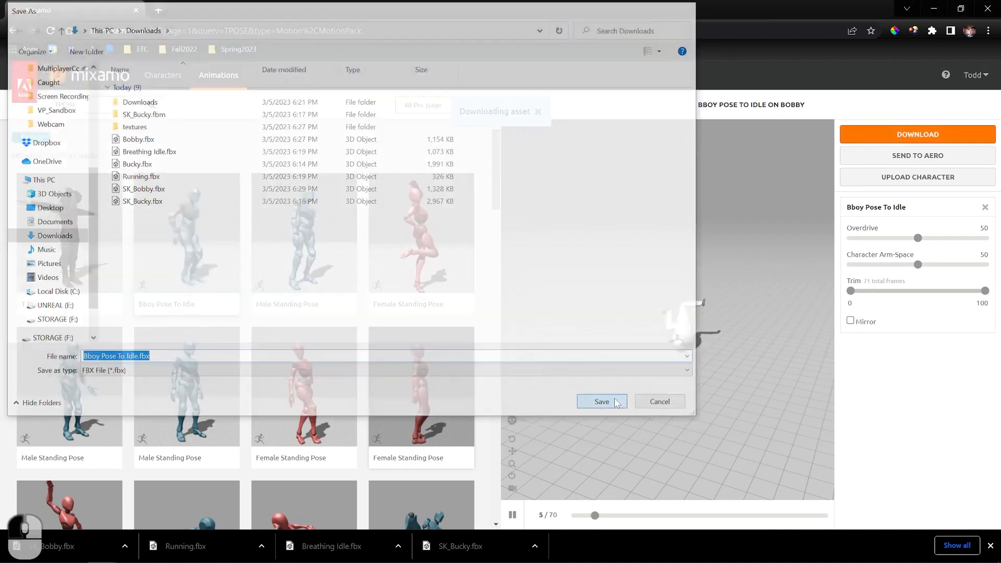
Clear the TPOSE search filter and apply the Old Man Idle animation to Bobby.
scroll(417, 438, down, 10)
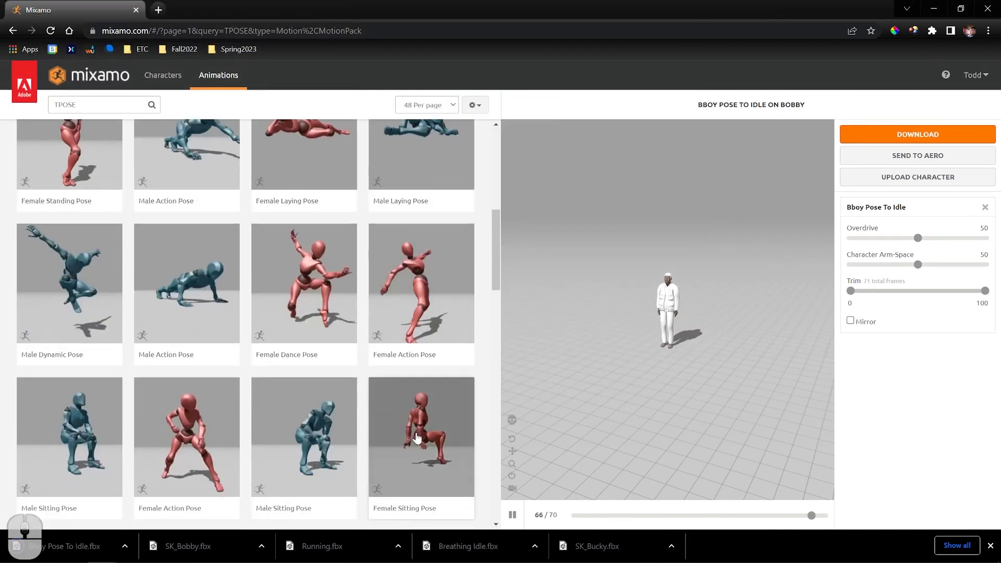
scroll(416, 437, down, 15)
scroll(357, 430, up, 20)
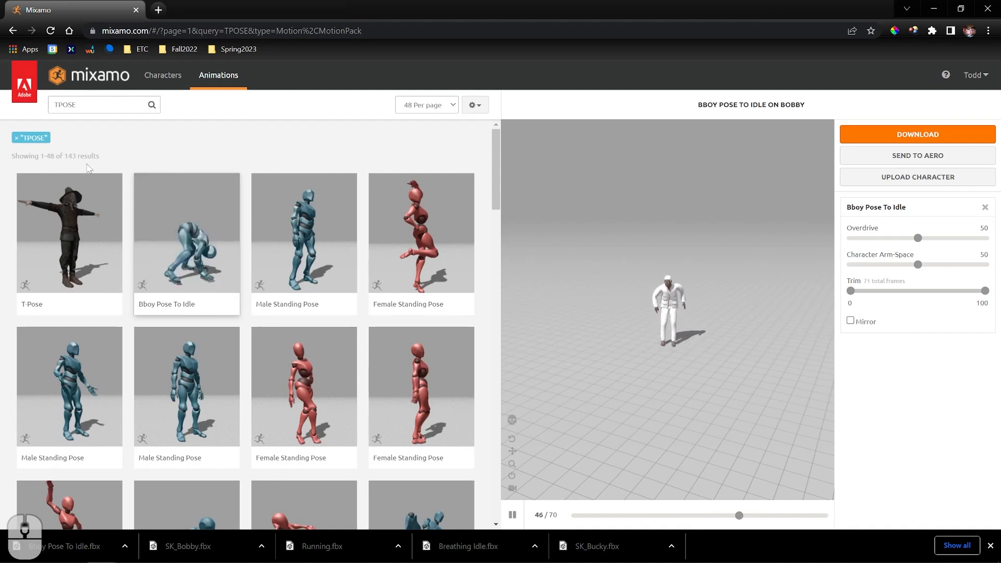
click(16, 138)
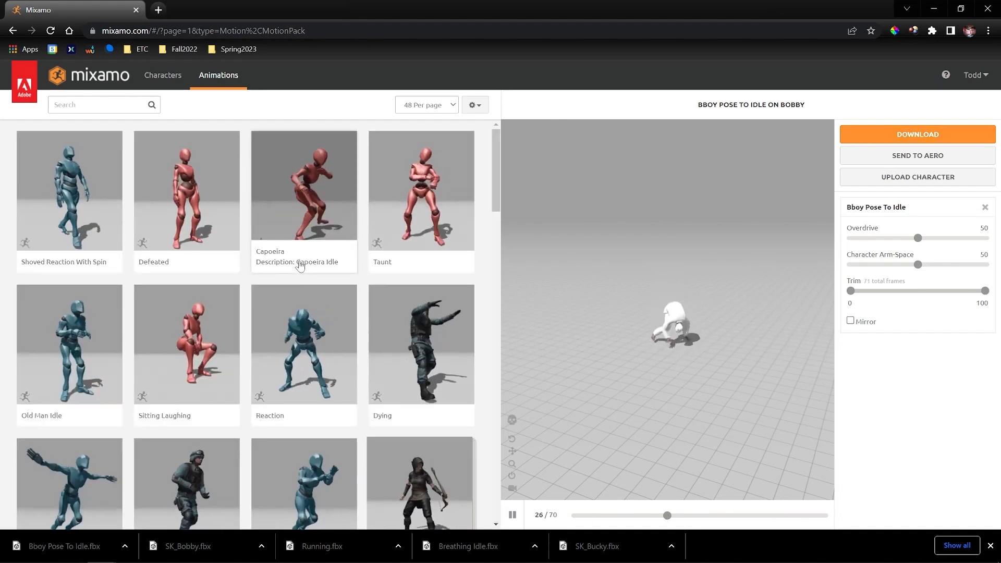
click(87, 351)
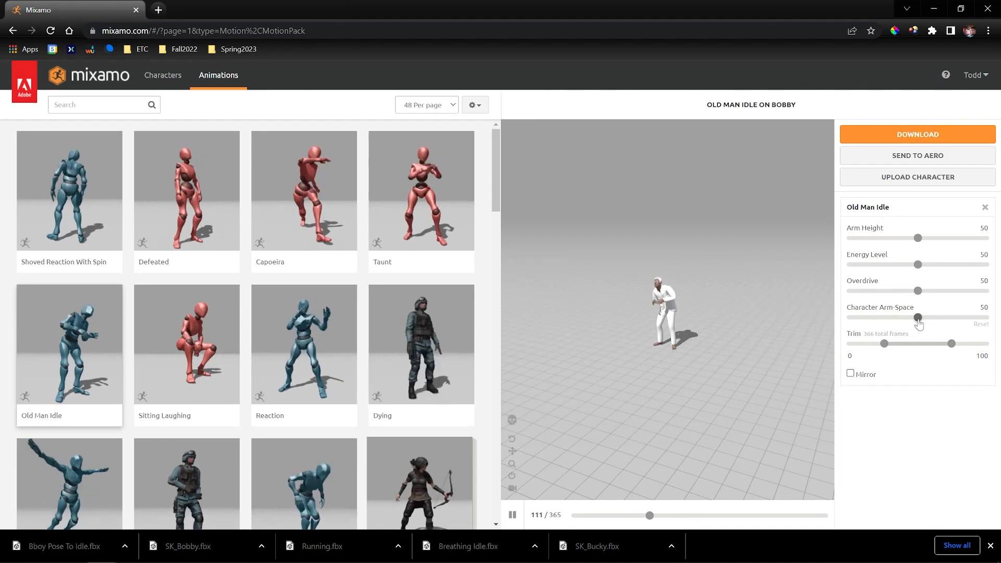
Try Character Arm-Space values of 90 and 10 on the Old Man Idle animation and reset the setting.
scroll(833, 310, up, 5)
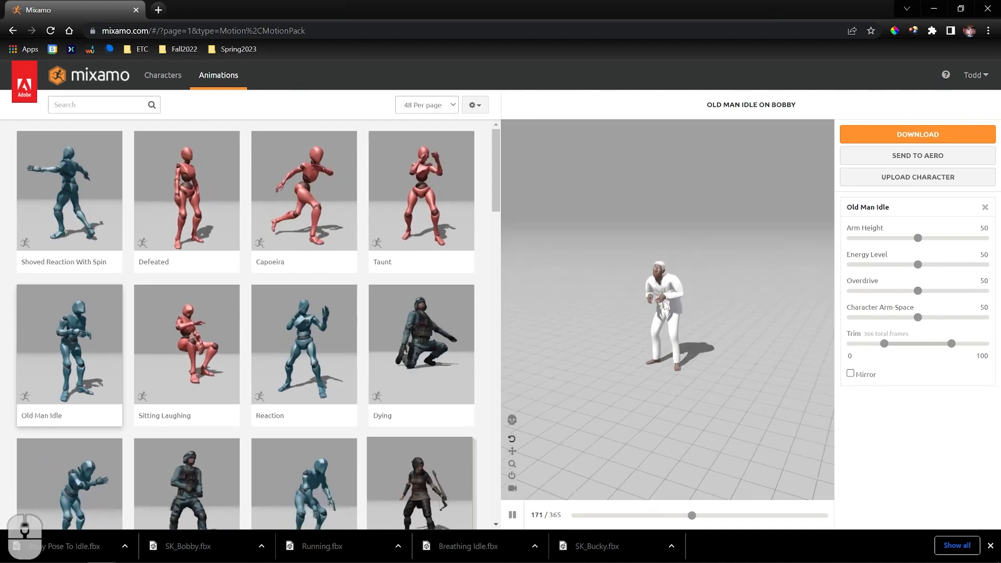
click(918, 318)
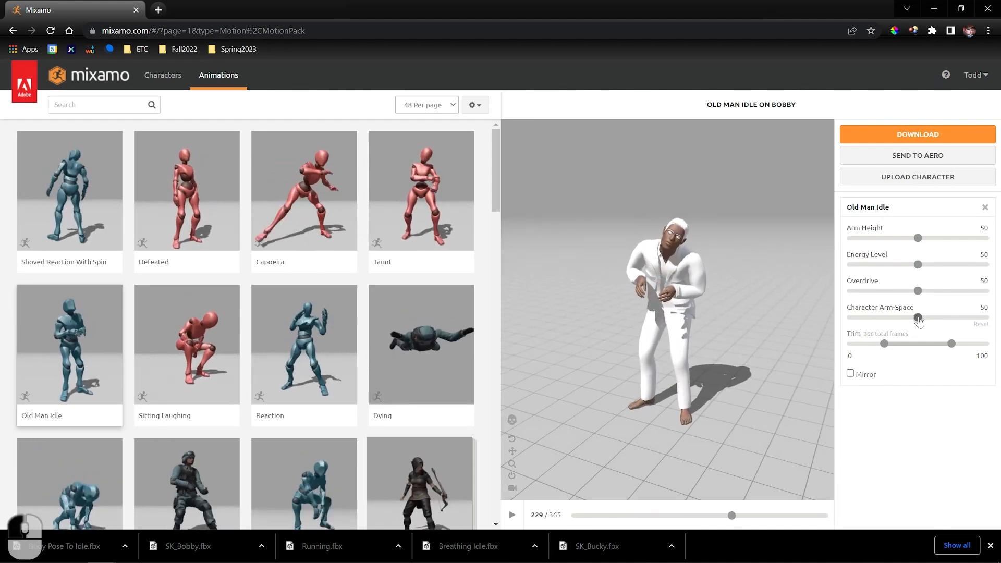
drag(973, 310, 970, 308)
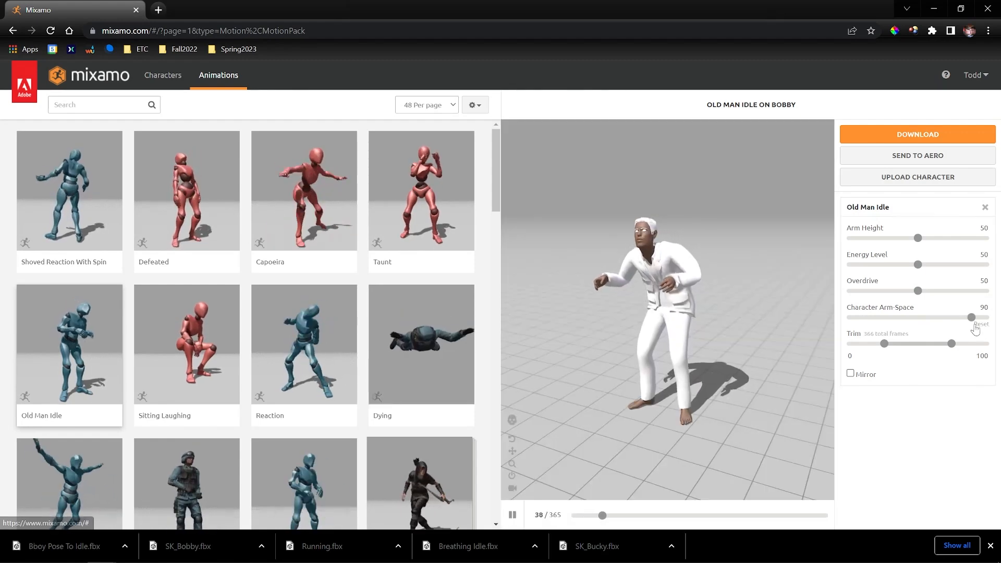
drag(971, 318, 950, 320)
drag(874, 318, 865, 319)
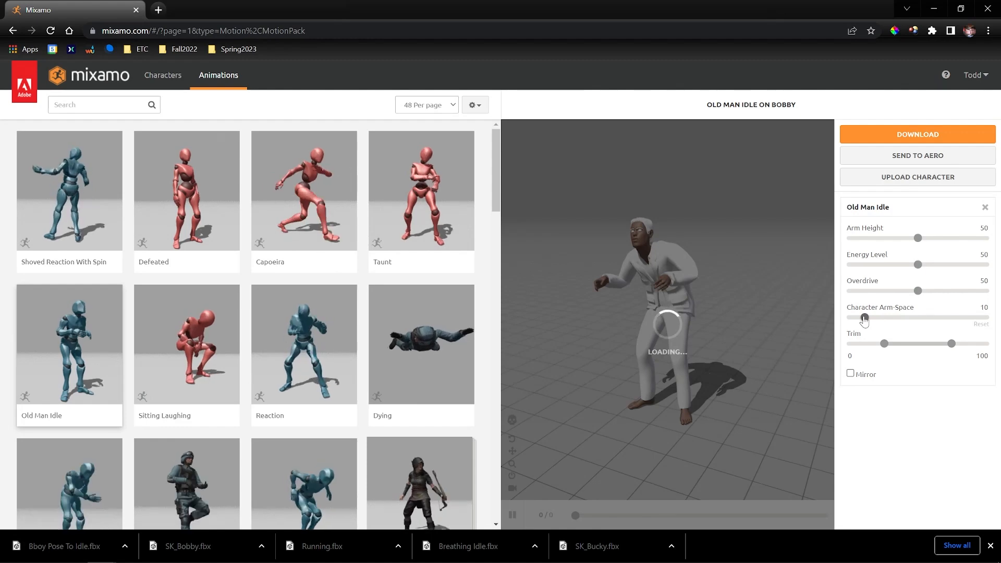
click(979, 325)
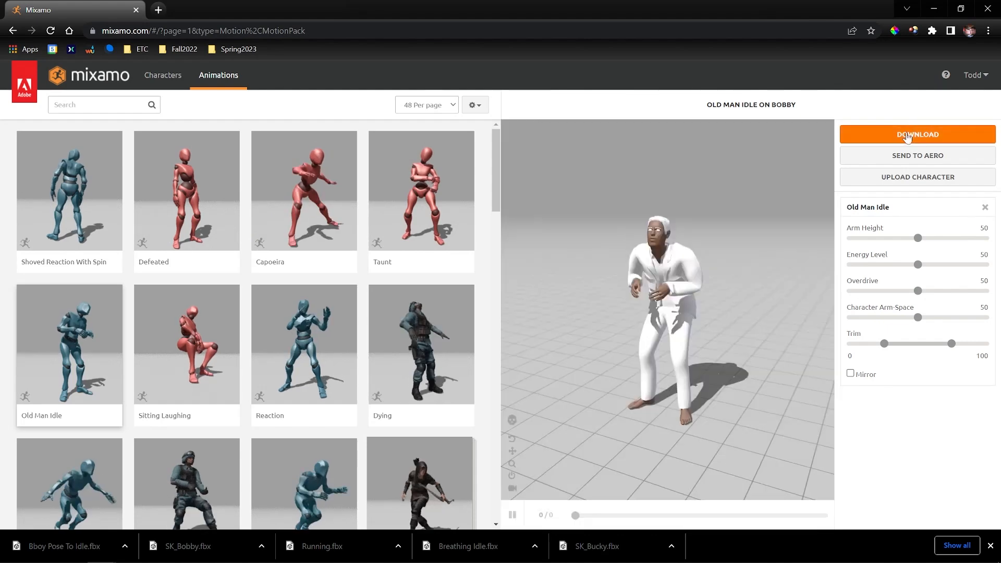
Download the Old Man Idle animation as FBX Binary(.fbx) without skin, saving it as Old Man Idle.fbx in Downloads.
click(907, 135)
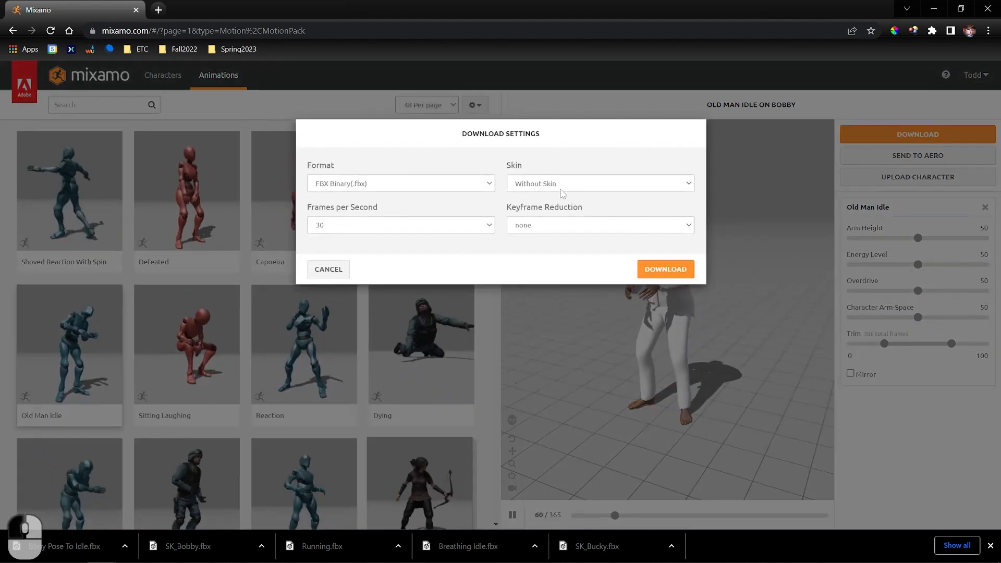
click(673, 269)
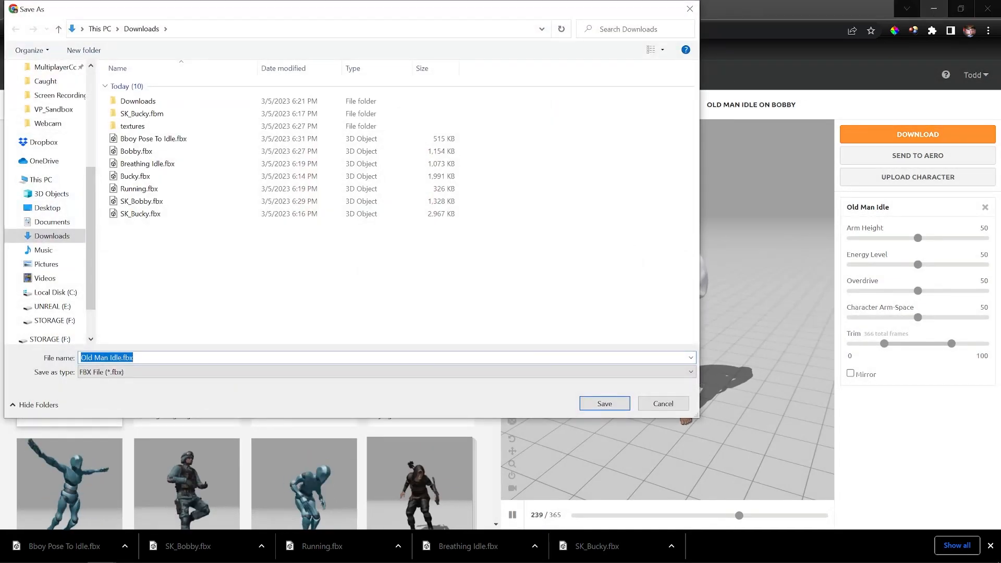
key(Return)
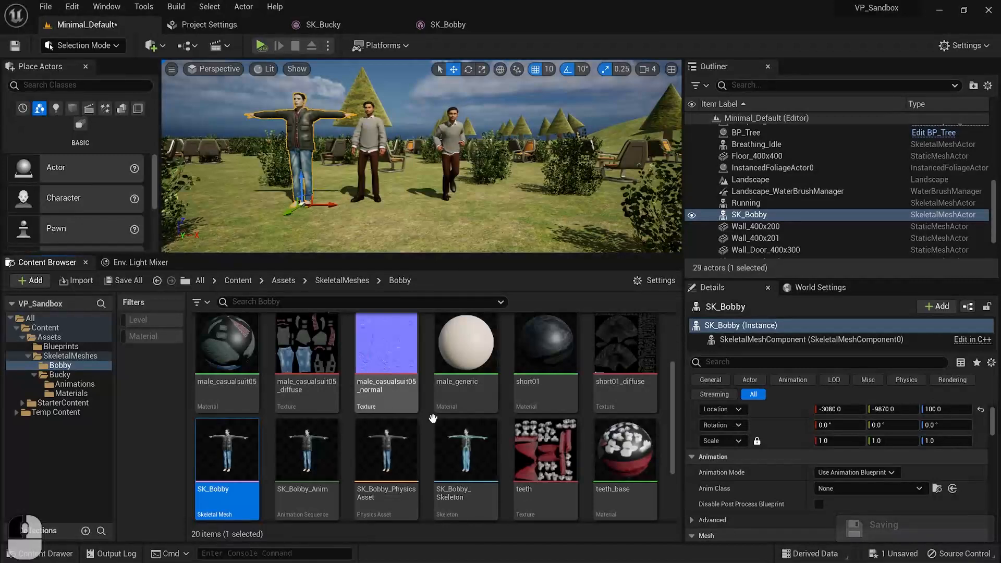
Switch to Unreal Editor and create a folder named Materials inside the Bobby folder.
scroll(433, 418, up, 2)
scroll(615, 455, down, 5)
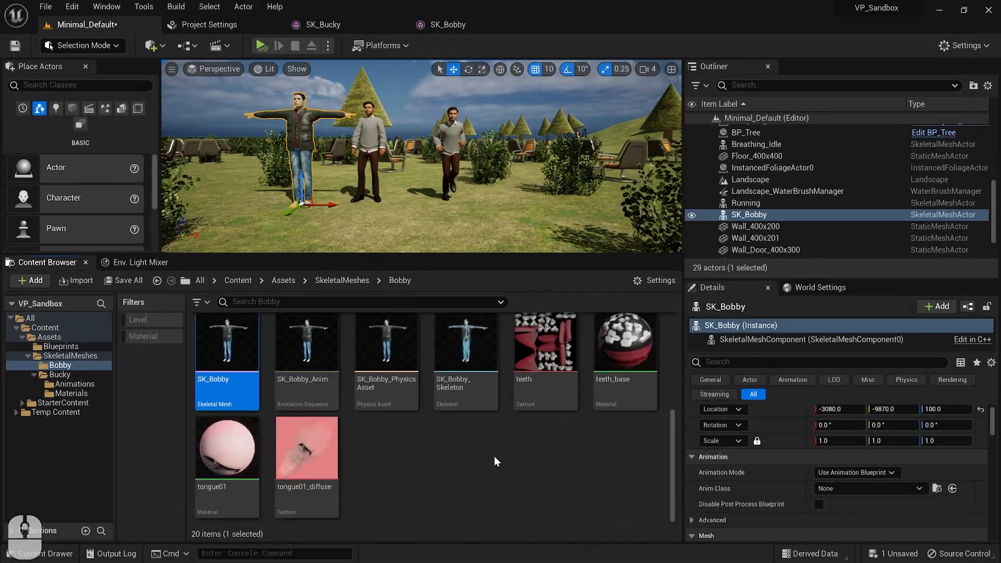
click(383, 456)
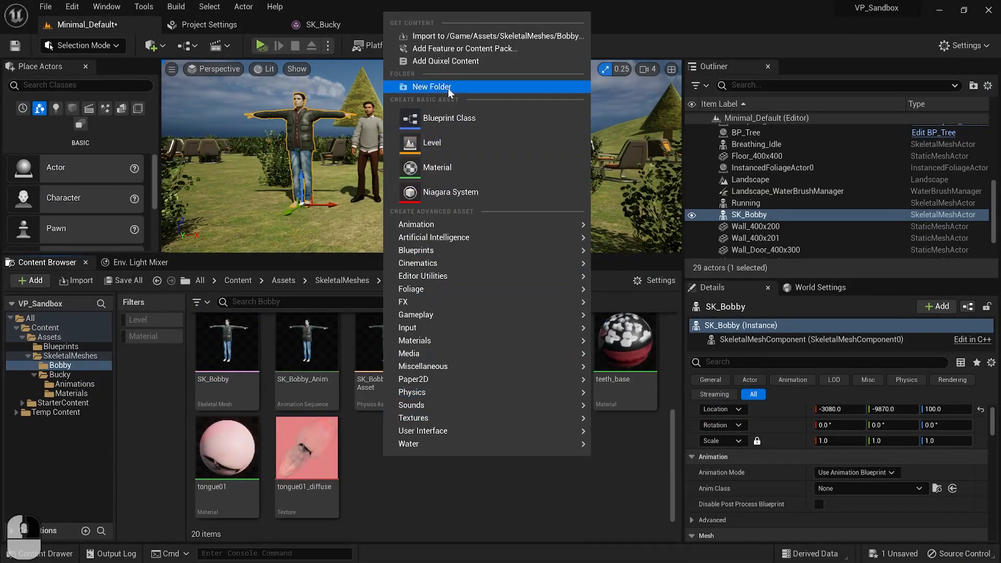
click(448, 87)
text(Materials)
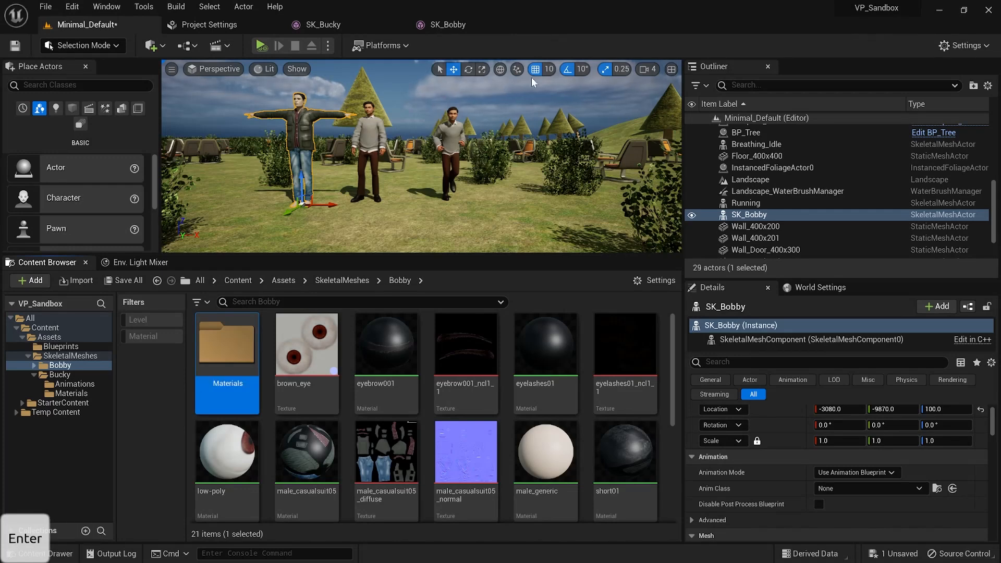
Move all of Bobby's material and texture assets into the Materials folder, leaving out the four SK_Bobby assets.
click(306, 360)
scroll(622, 390, down, 2)
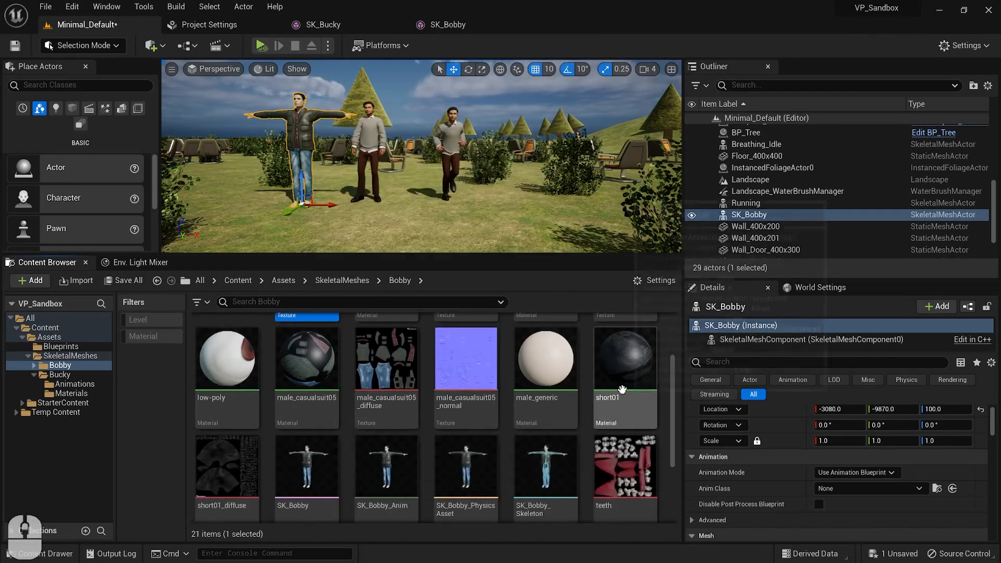
shift+click(634, 387)
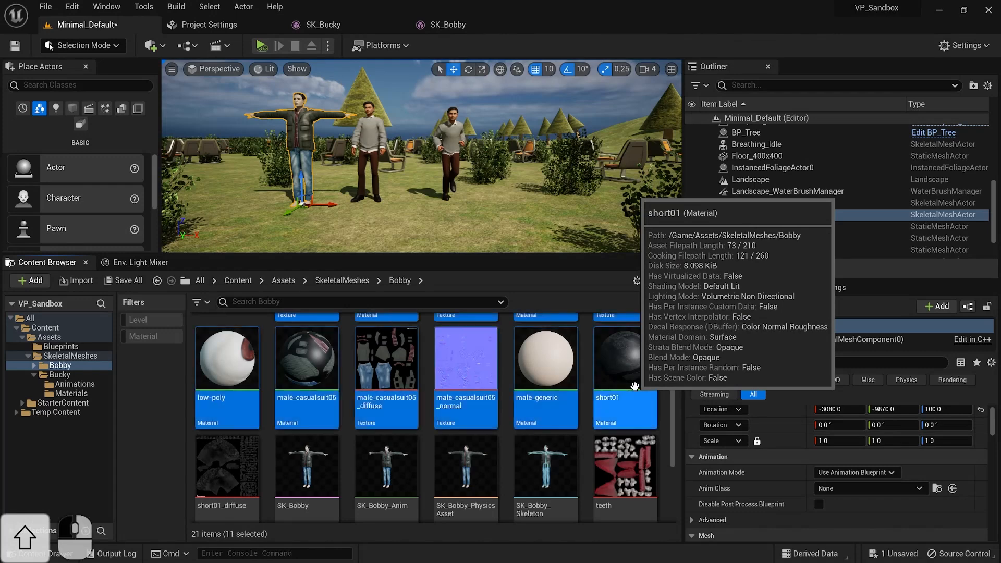
ctrl+click(625, 467)
ctrl+click(227, 466)
scroll(640, 444, down, 2)
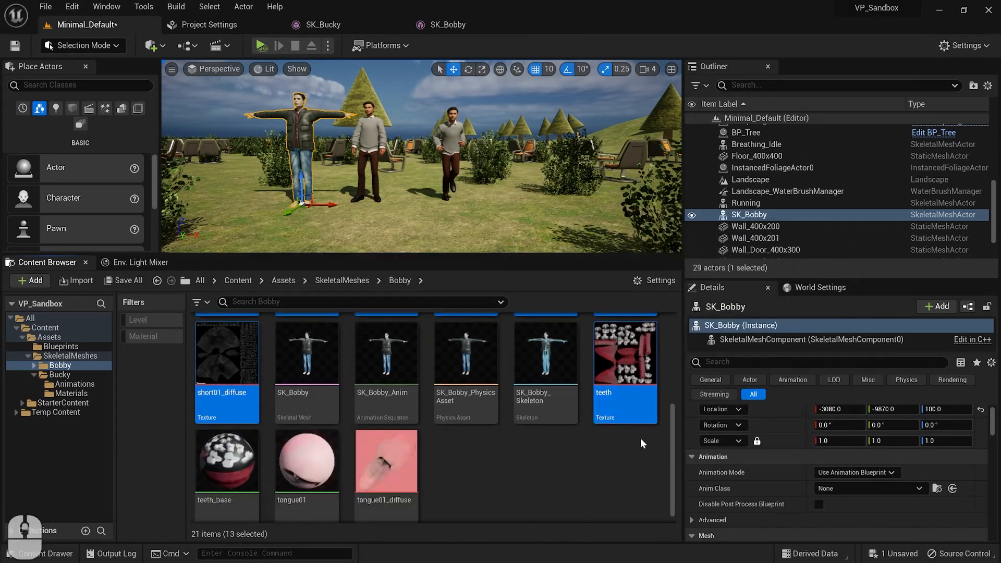
scroll(641, 441, down, 1)
ctrl+click(307, 451)
ctrl+click(226, 451)
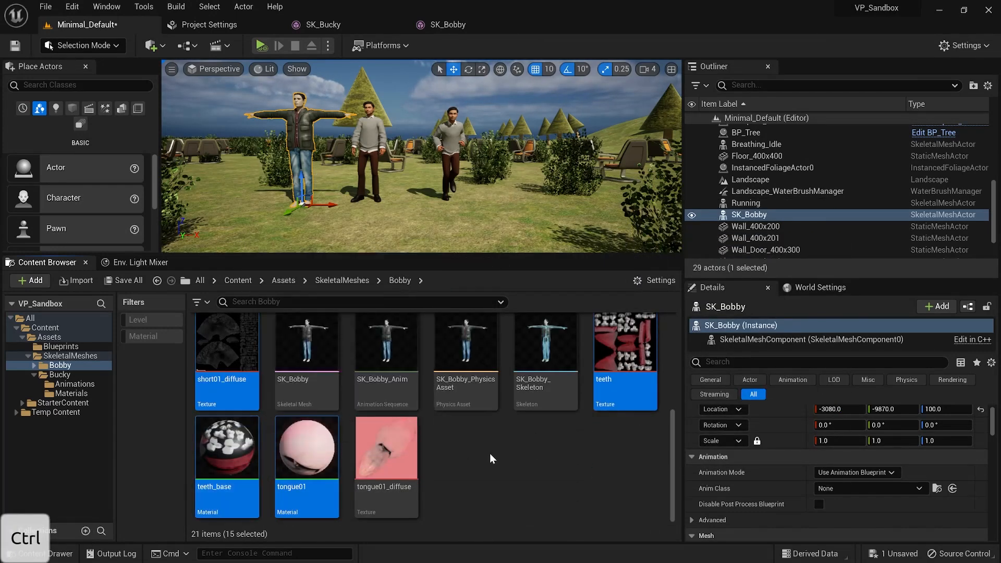
ctrl+click(386, 454)
scroll(312, 364, up, 3)
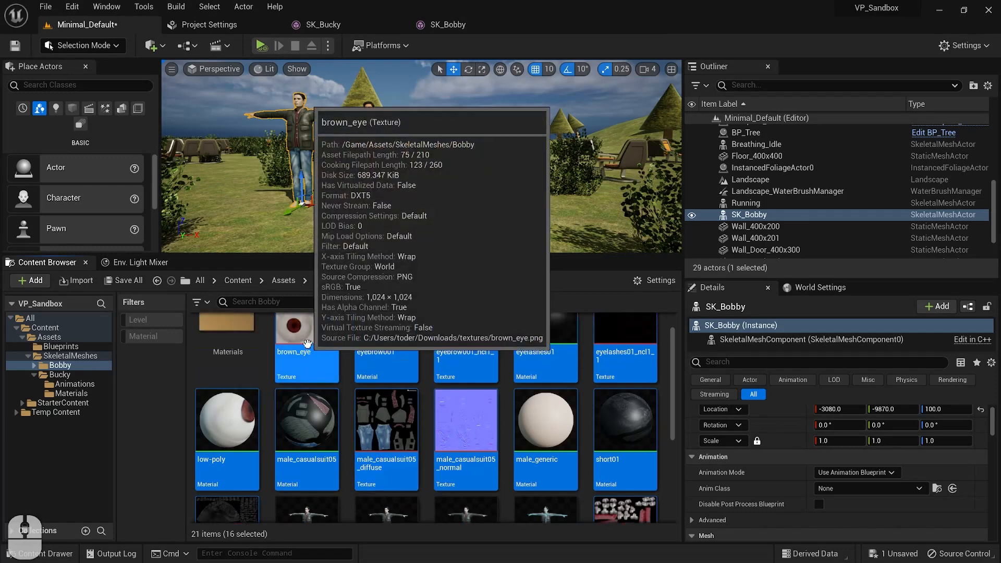
drag(308, 344, 230, 340)
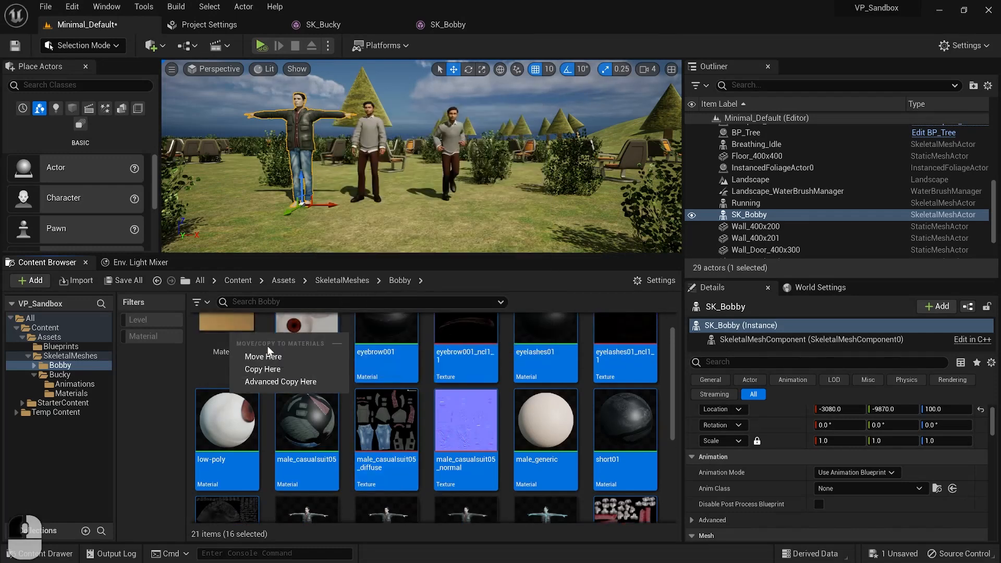
click(280, 355)
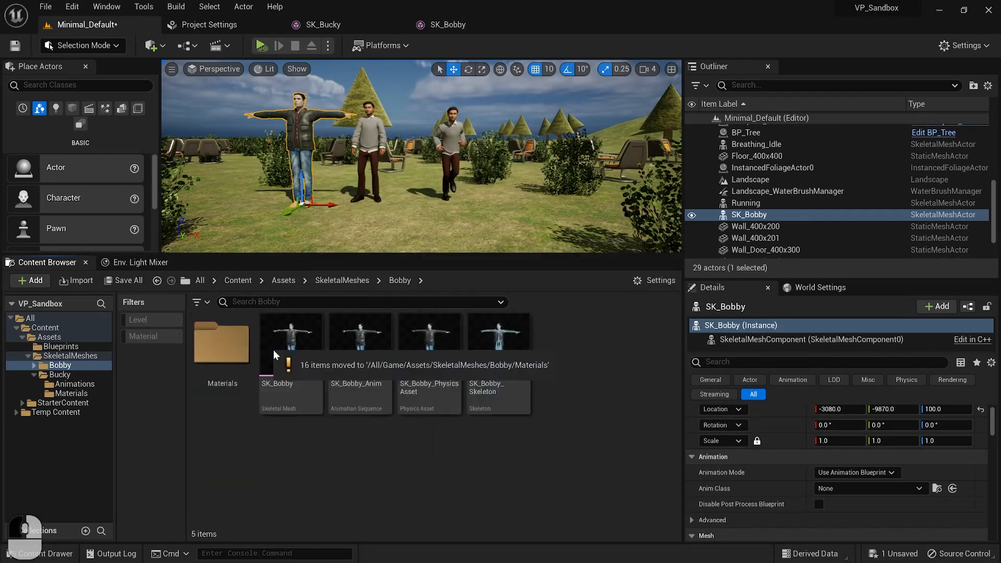
Create a folder named Animations inside the Bobby folder.
right_click(560, 343)
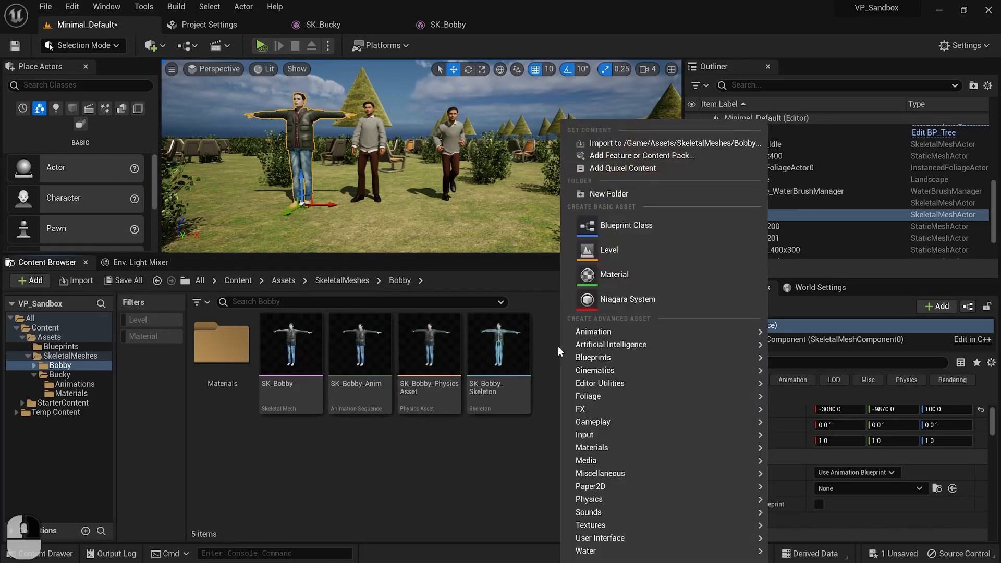
click(645, 196)
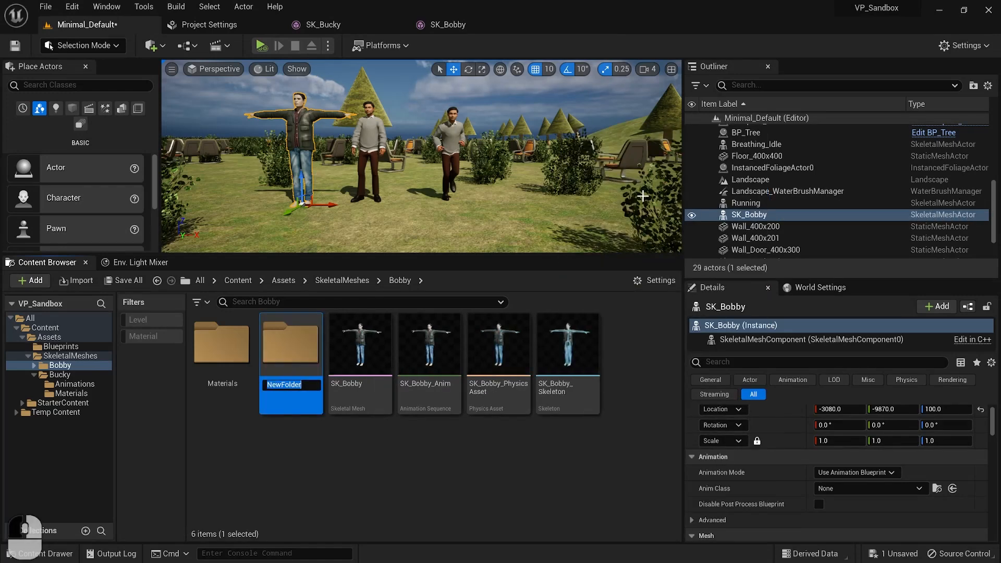
text(Animations)
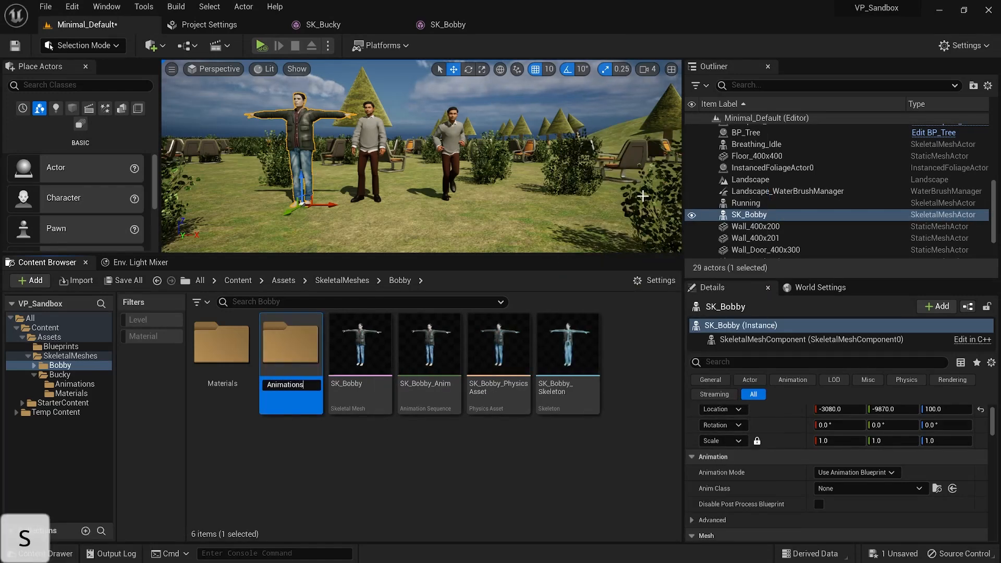
key(Return)
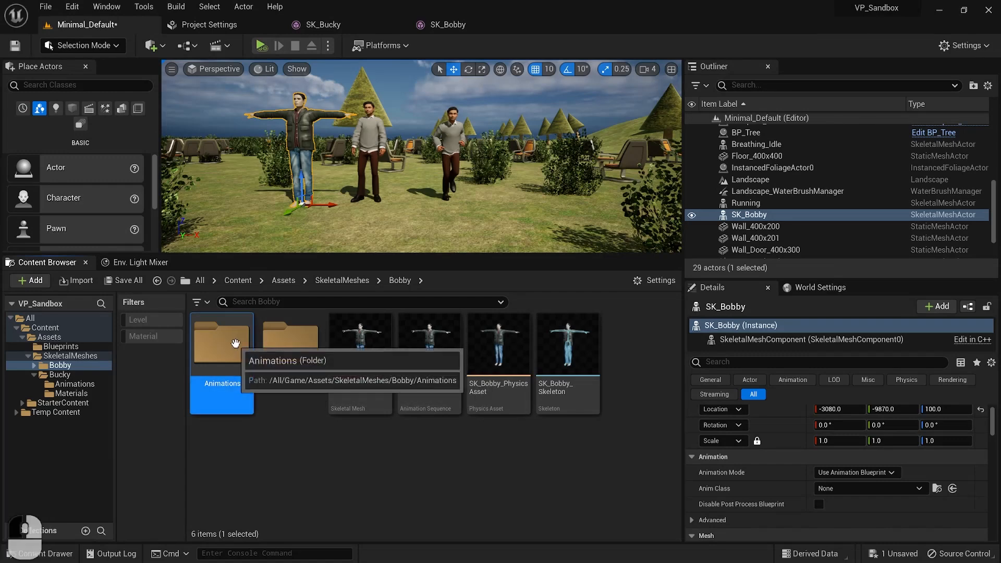
Import the downloaded Old Man Idle and Bboy Pose To Idle FBX files into Bobby's Animations folder using SK_Bobby_Skeleton.
double_click(234, 344)
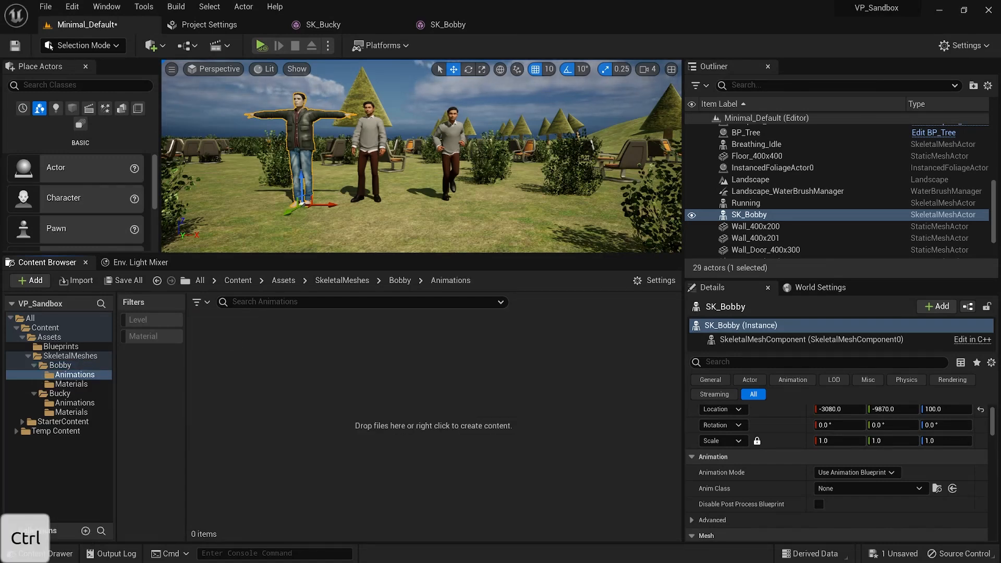
drag(1000, 365, 881, 371)
drag(286, 368, 284, 367)
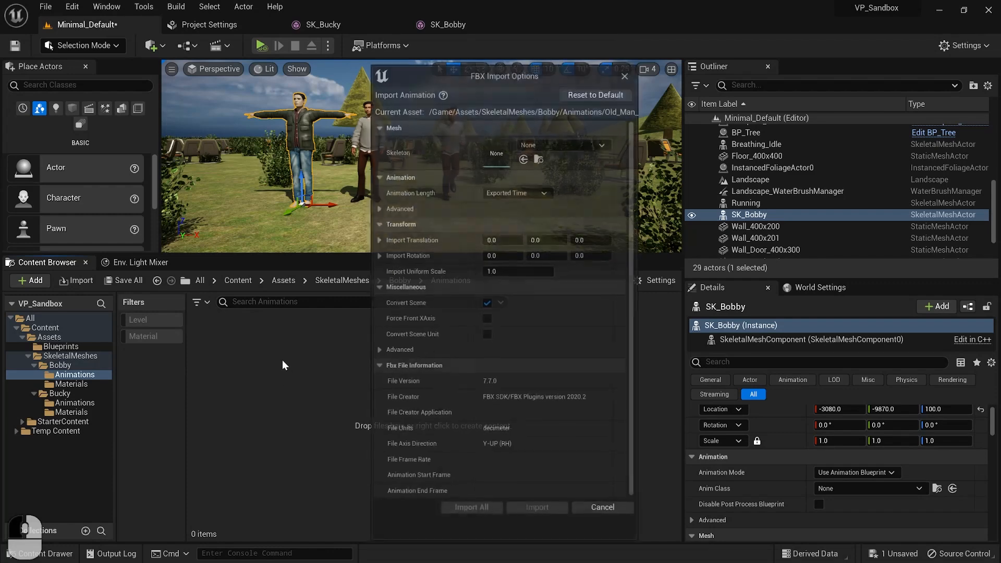
click(556, 143)
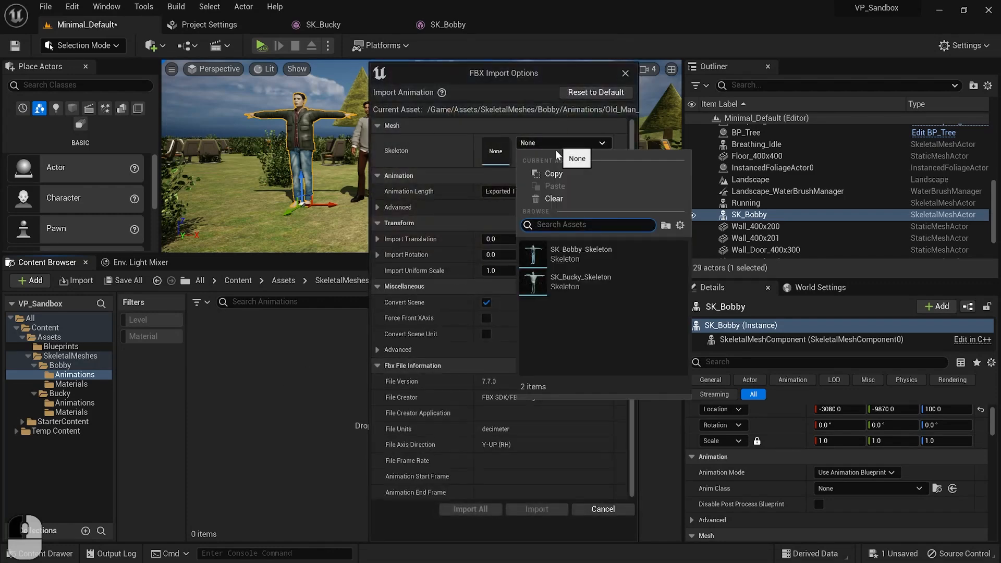
click(593, 252)
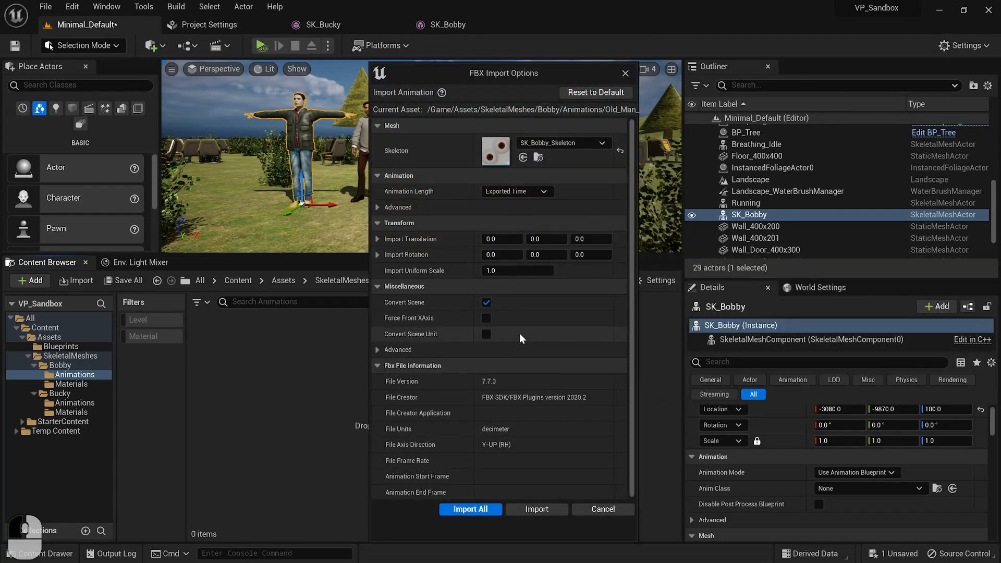
click(492, 510)
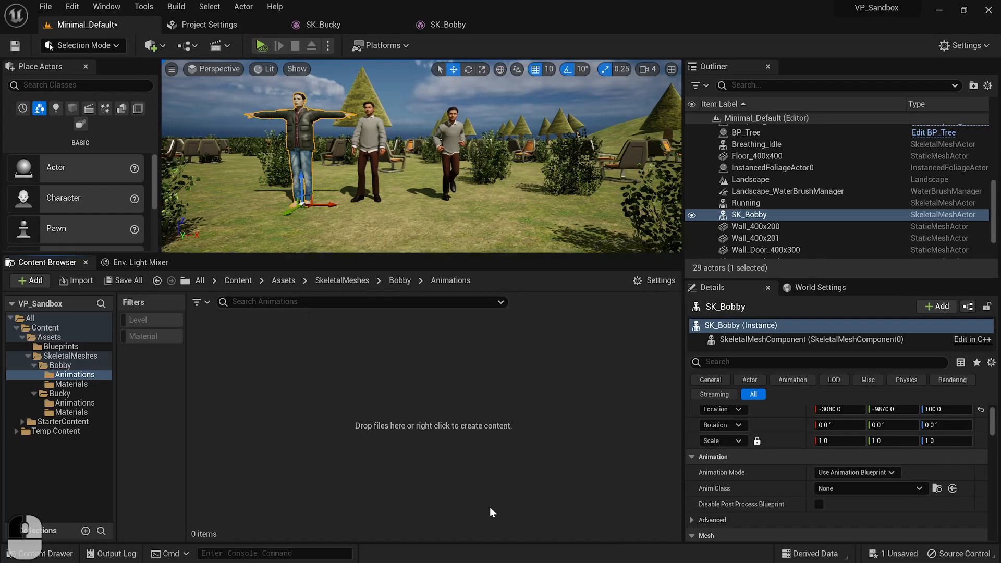
Place the Old_Man_Idle and Bboy_Pose_To_Idle animations in the level and save all modified content.
click(397, 365)
drag(291, 344, 509, 218)
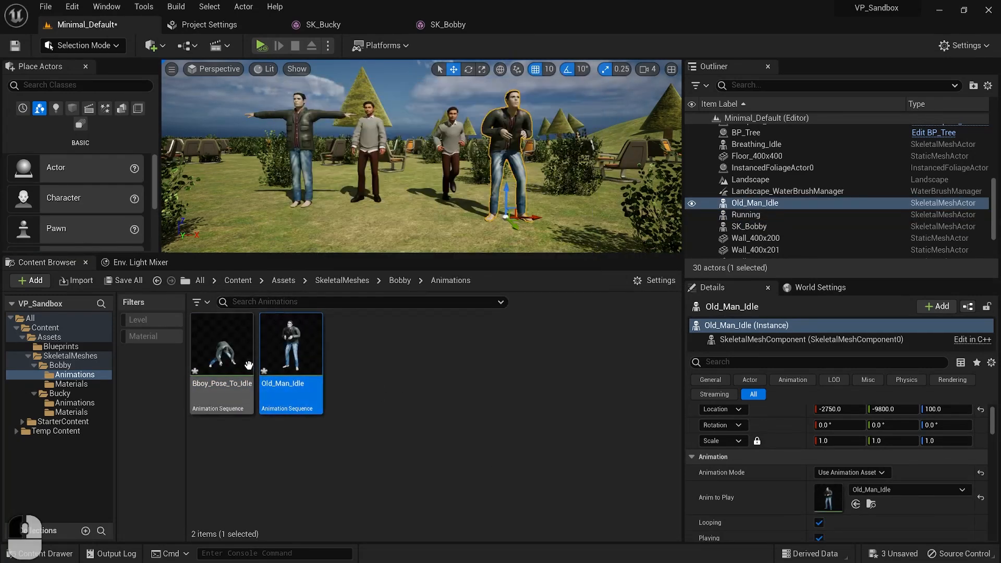
drag(221, 344, 301, 219)
click(123, 281)
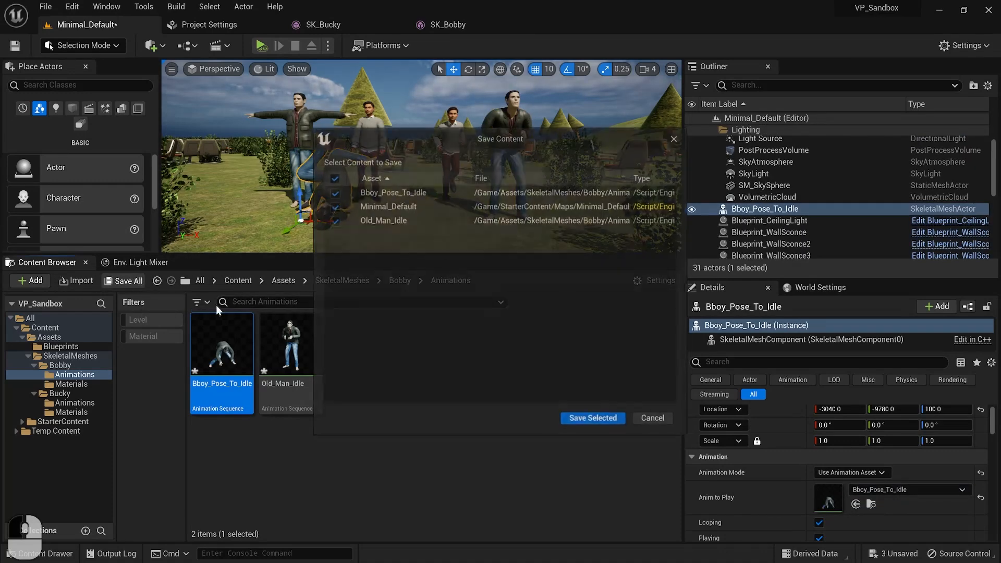
click(594, 420)
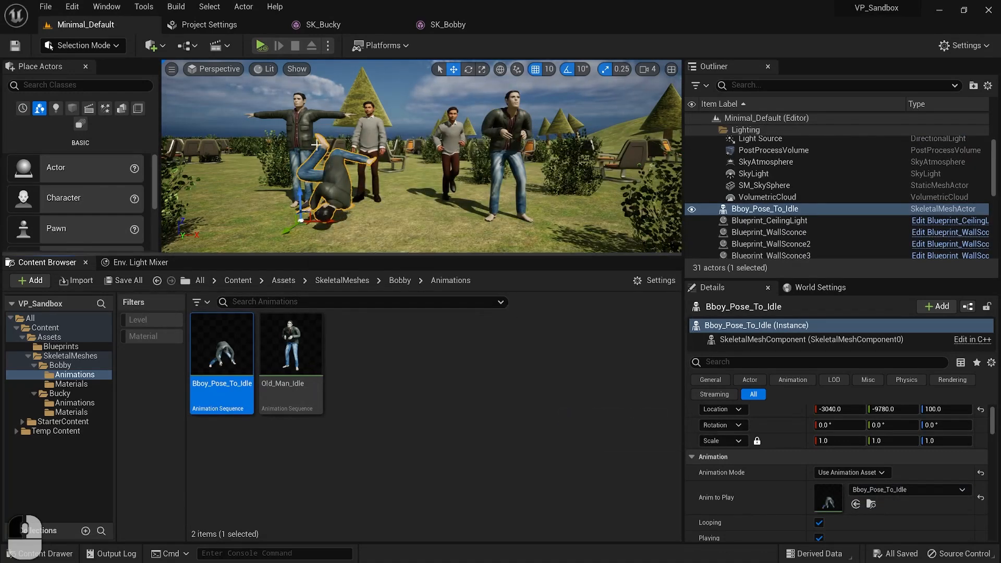
Set the T-posed SK_Bobby actor to play the Bboy_Pose_To_Idle animation asset and move it along X to -3210.
click(306, 126)
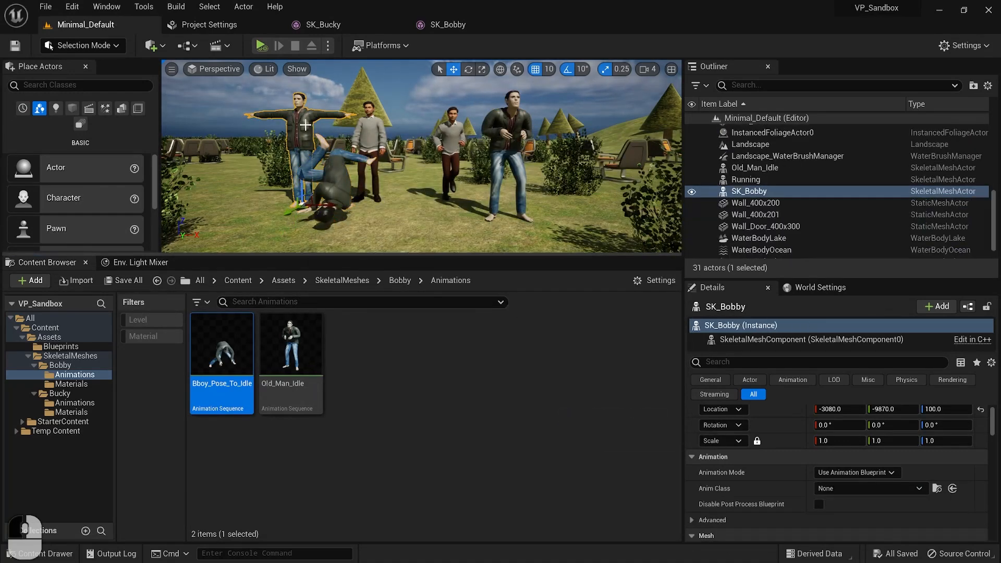
click(852, 476)
click(857, 490)
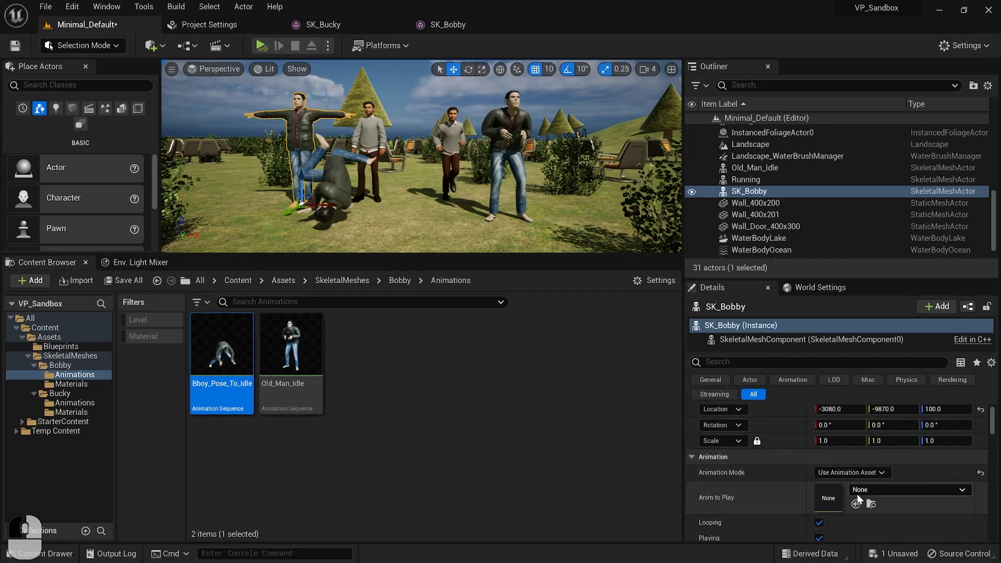
click(871, 490)
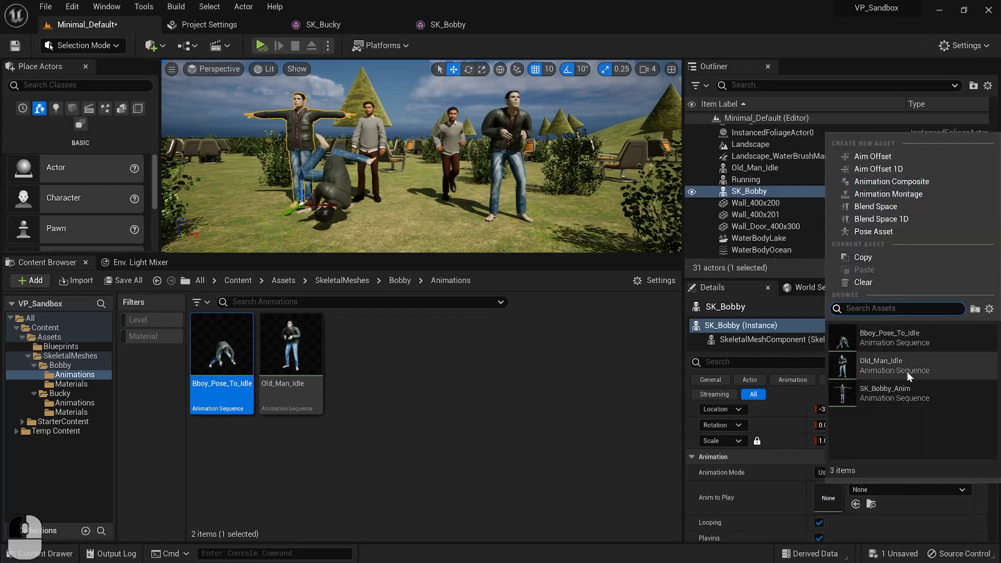
click(868, 338)
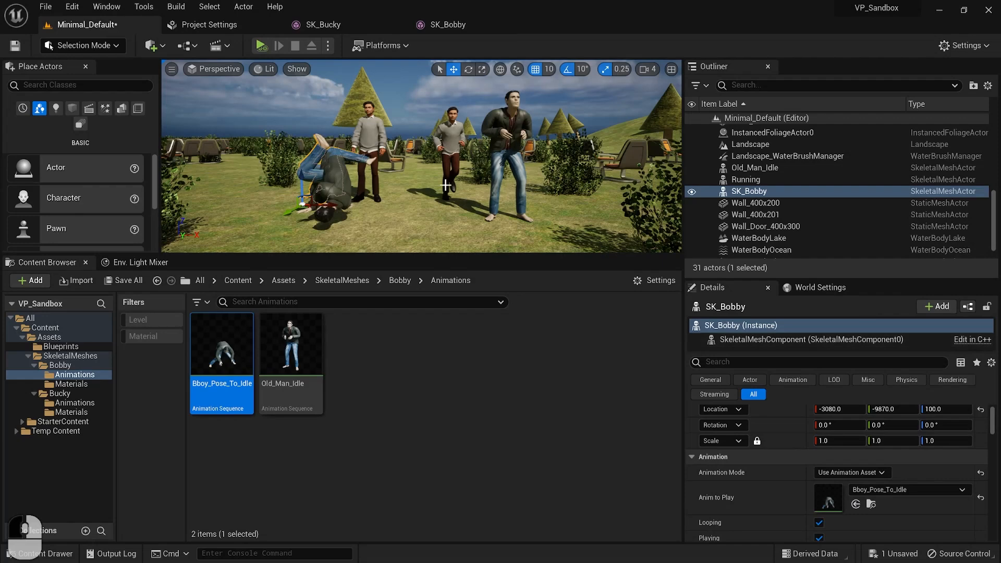
alt+drag(327, 206, 250, 200)
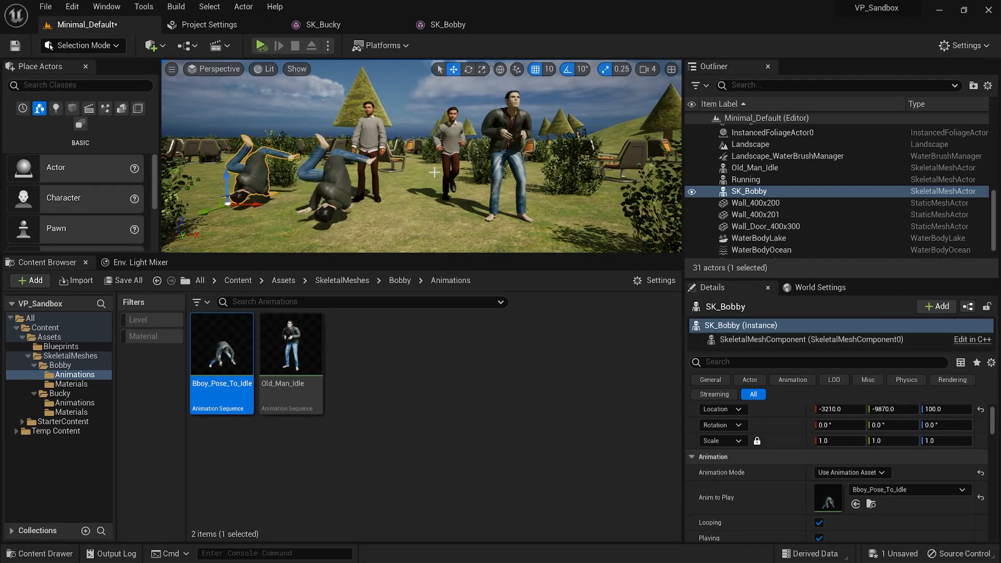
Examine the Old_Man_Idle character's clothing and face up close in the level and select him.
right_drag(434, 172, 434, 156)
key(w)
key(s)
key(s)
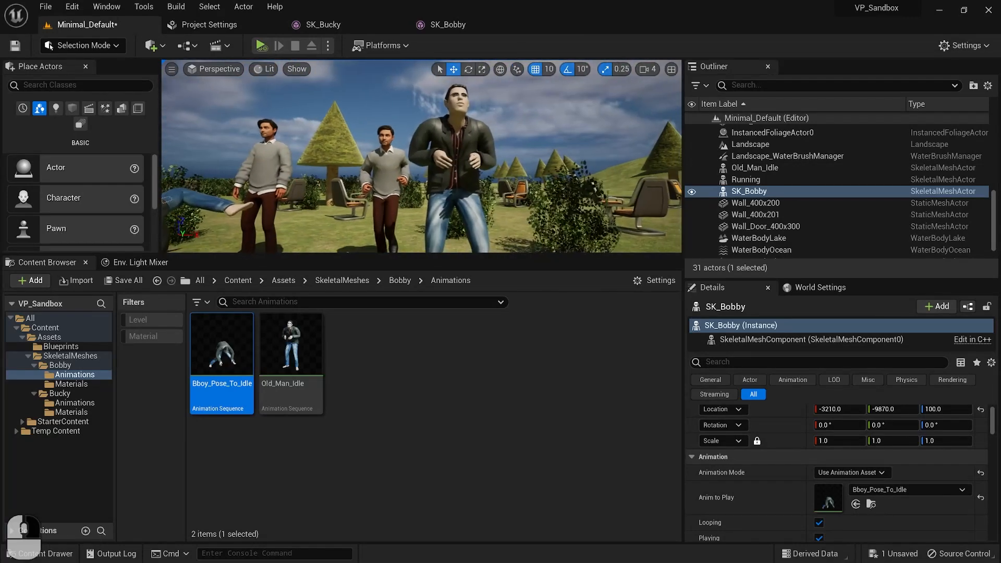
right_drag(464, 120, 464, 120)
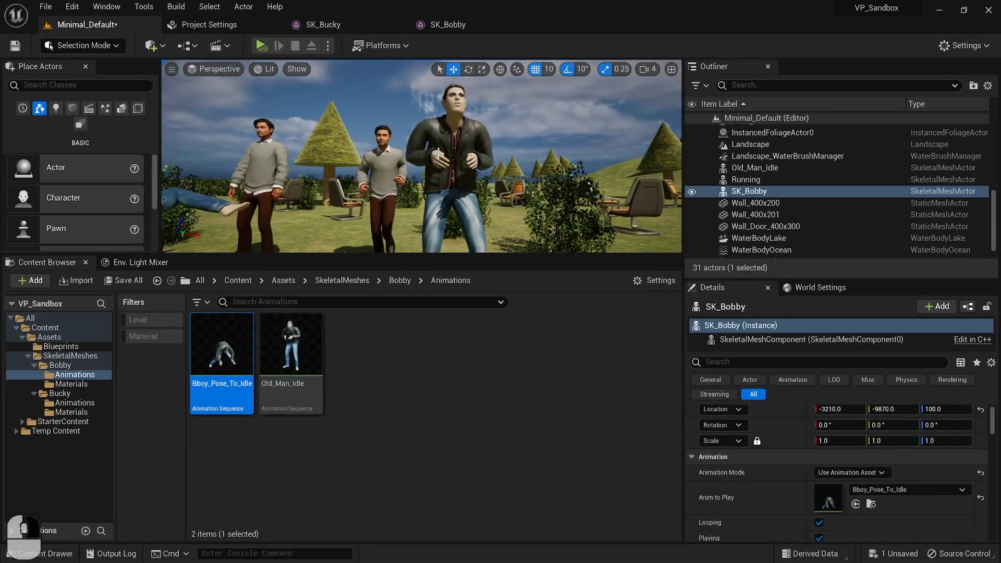
click(464, 144)
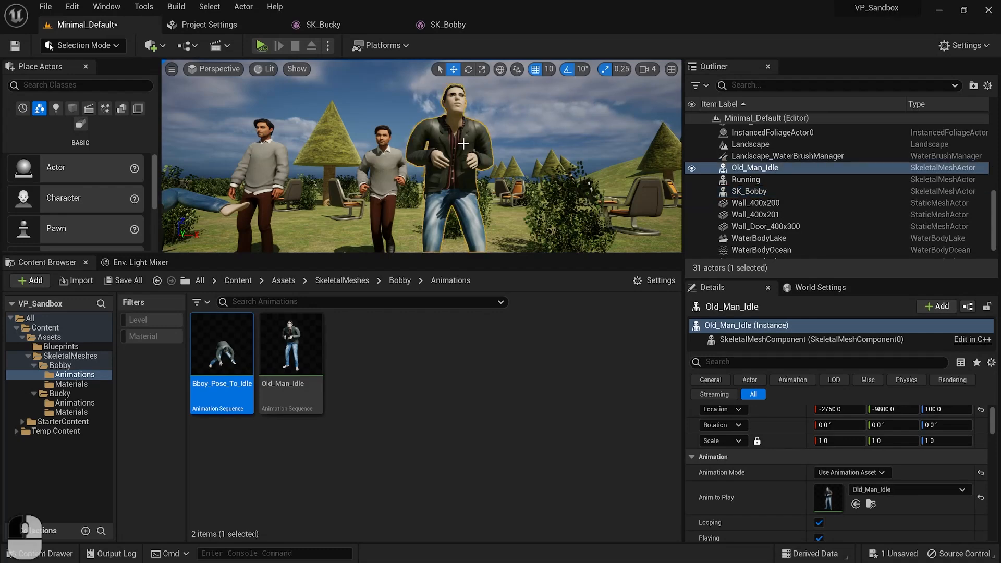
In the SK_Bobby mesh editor, isolate the Element 7 material to check which part it covers, and show the full mesh again.
click(426, 29)
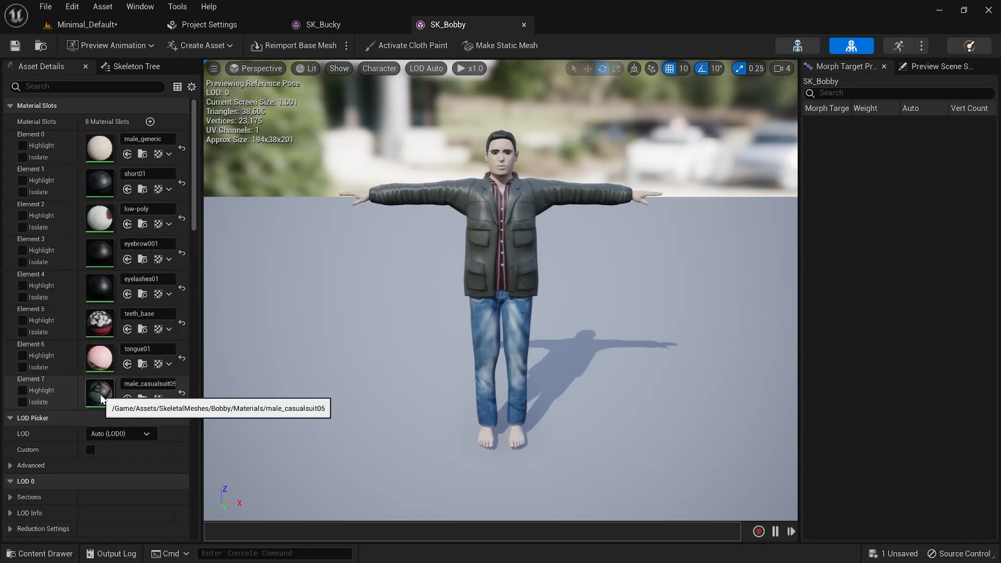
click(22, 402)
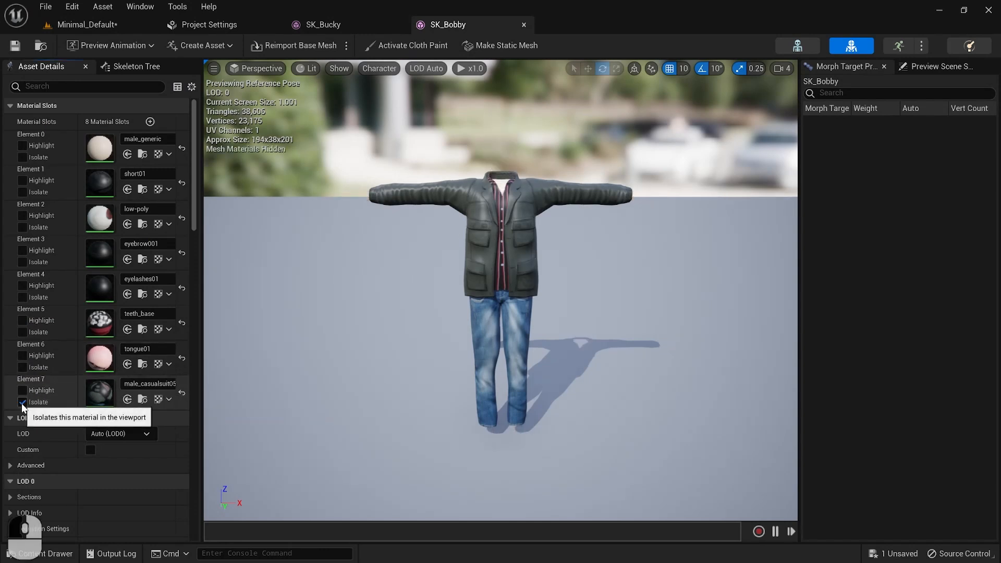
click(22, 403)
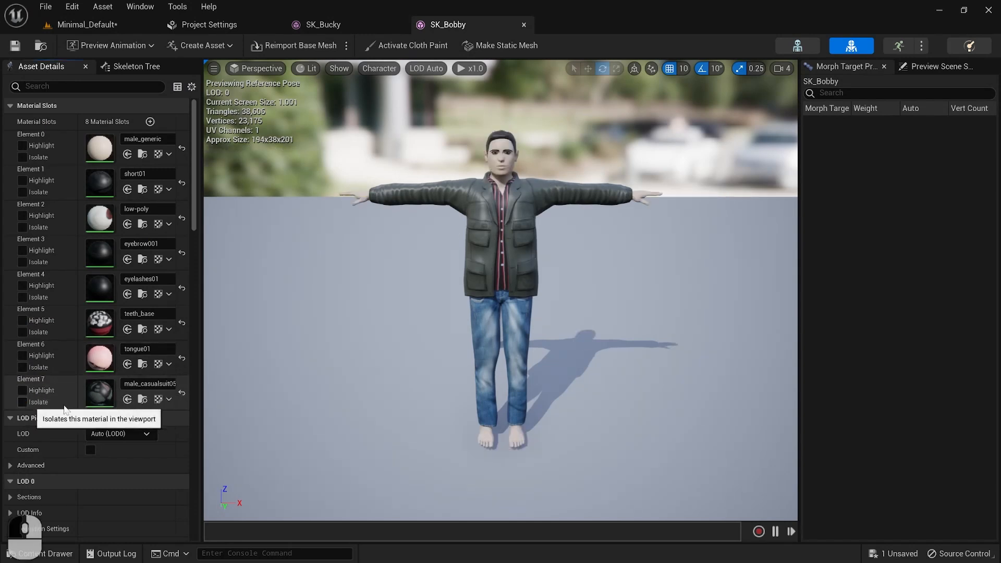
Open the male_casualsuit05 material and spread its two overlapping Texture Sample nodes apart.
double_click(109, 395)
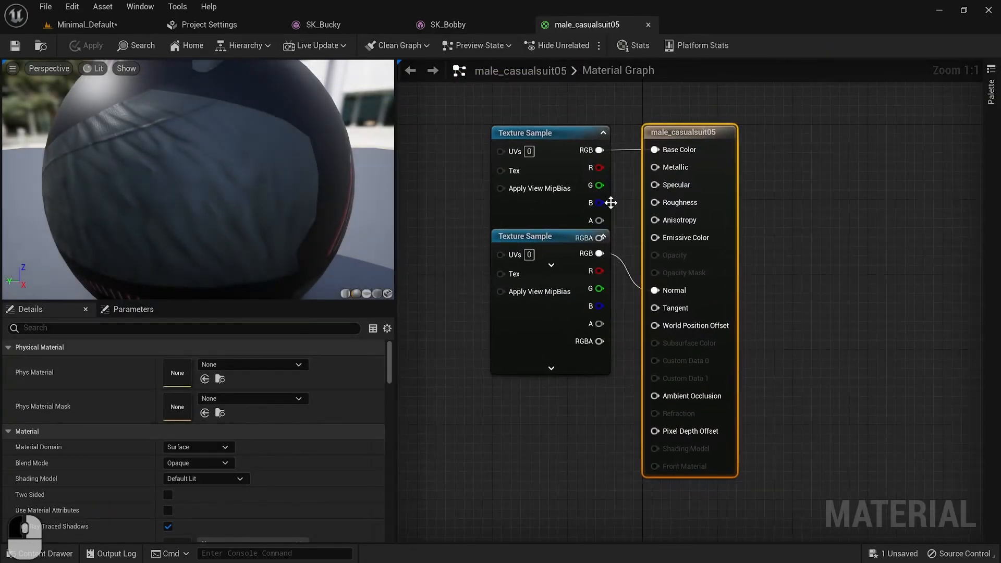
drag(573, 236, 529, 311)
drag(553, 133, 520, 138)
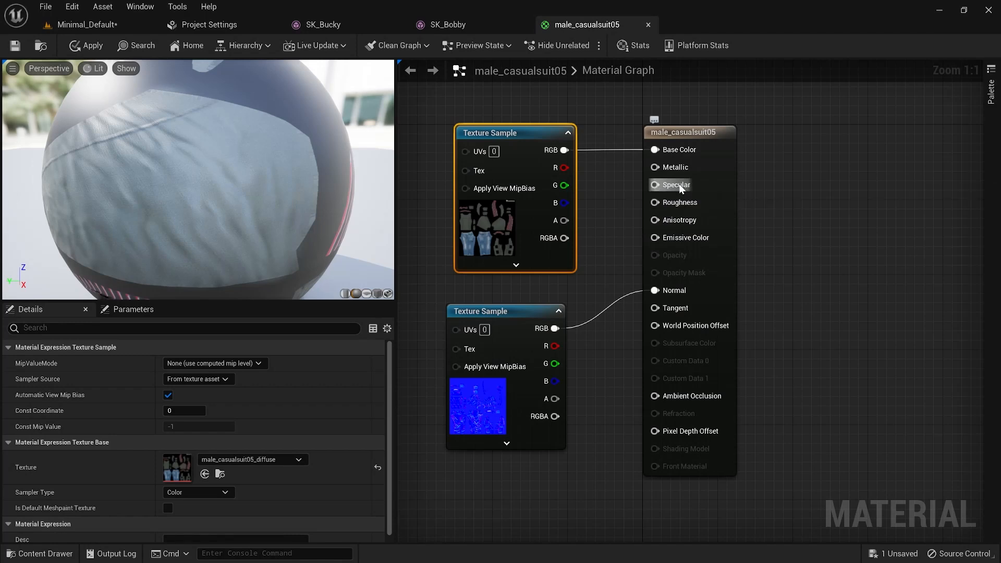
Promote the material's Specular input to a parameter and arrange its node between the two Texture Samples.
right_click(680, 189)
click(729, 209)
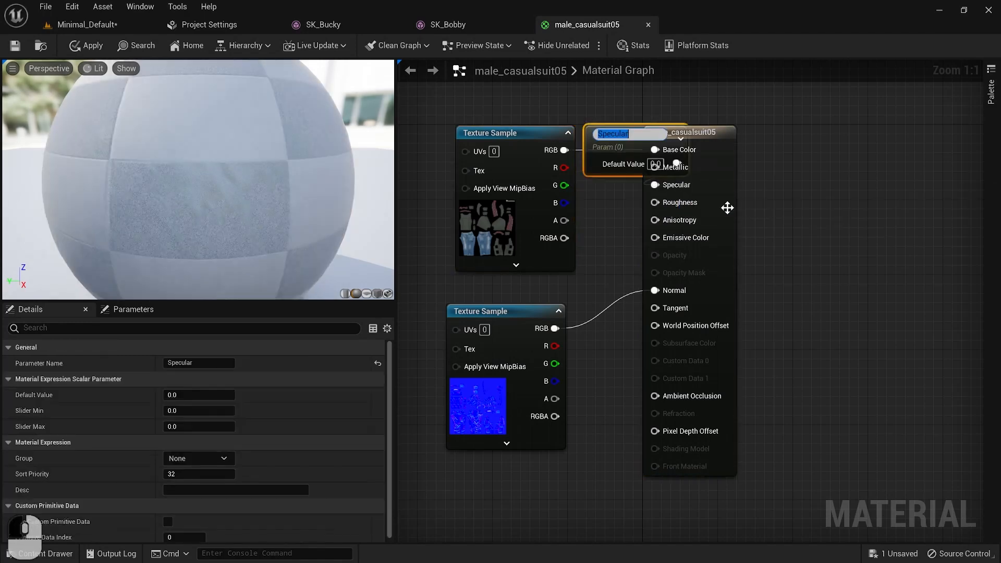
drag(626, 151, 542, 236)
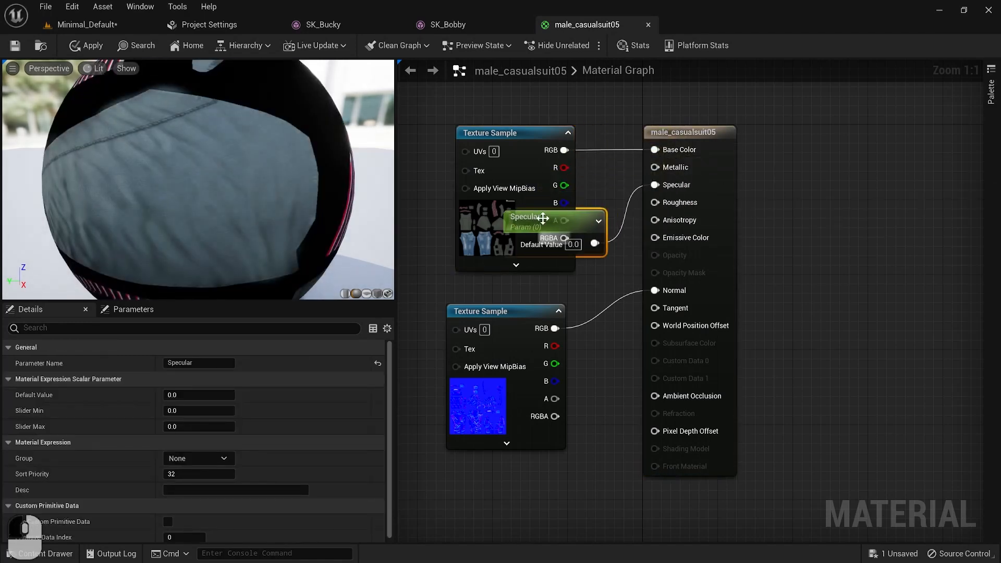
drag(502, 150, 482, 103)
drag(197, 145, 191, 144)
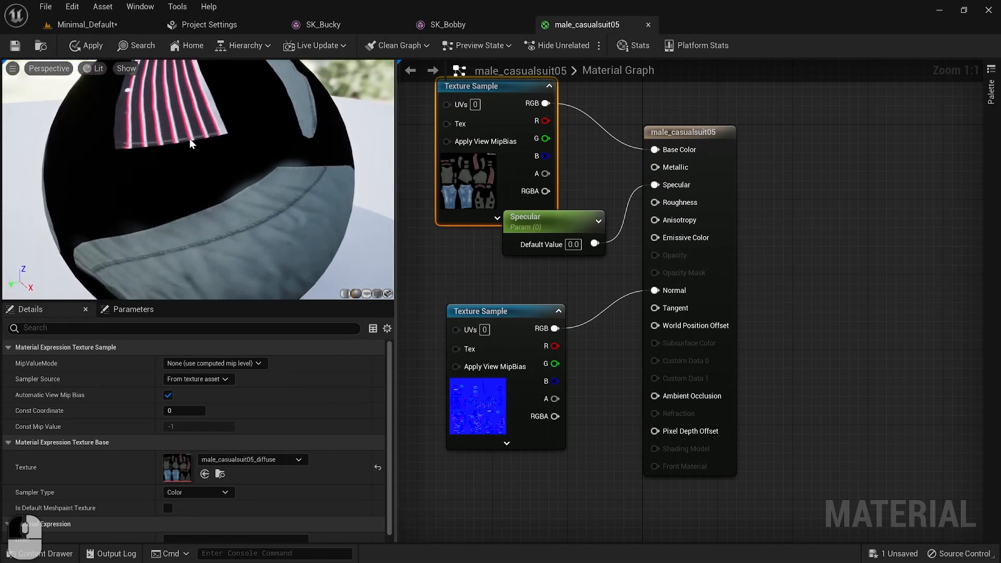
Promote the male_casualsuit05 material's Roughness input to a parameter and place its node above Specular, shifting the diffuse Texture Sample aside.
right_click(670, 208)
click(678, 225)
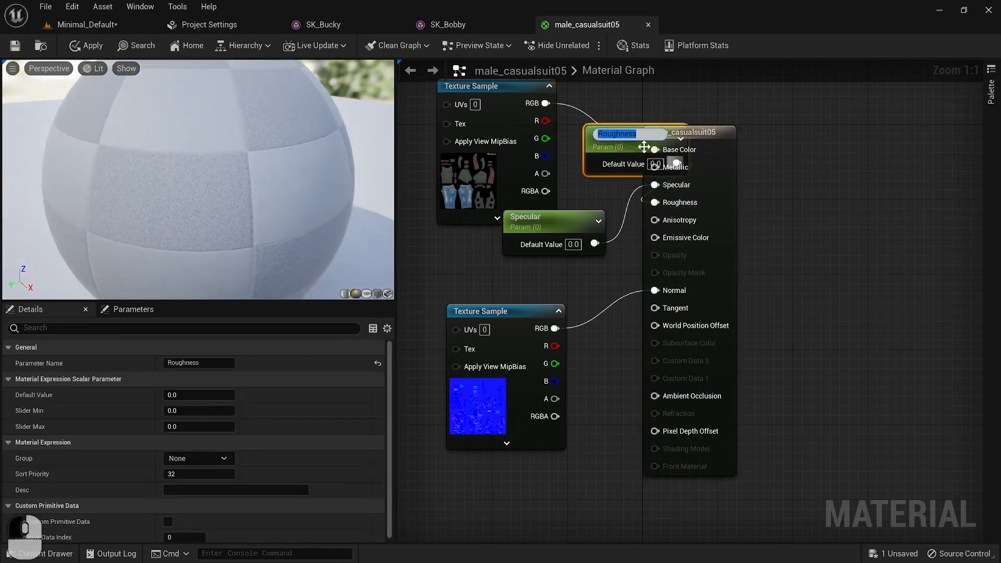
drag(615, 152, 545, 188)
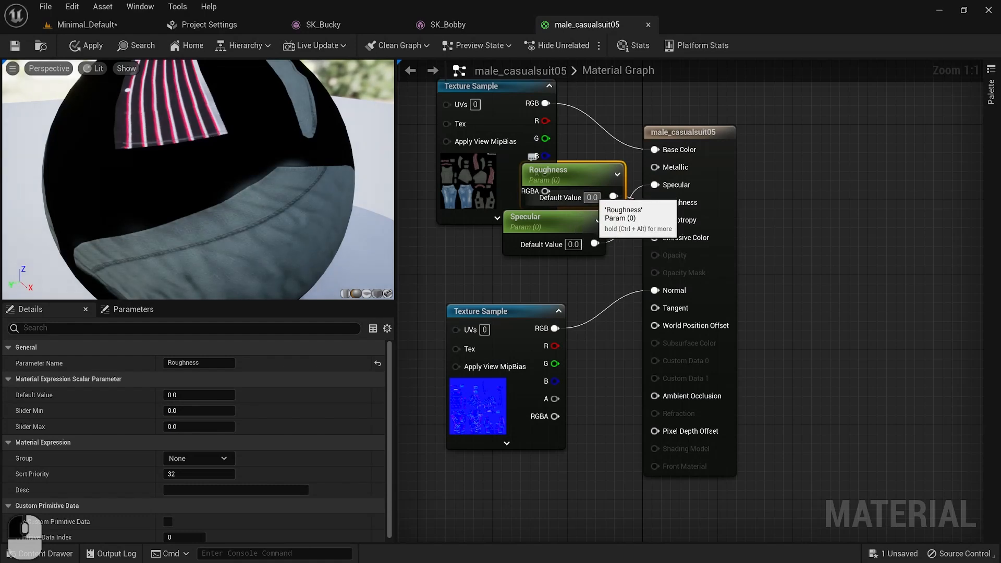
drag(502, 104, 418, 106)
drag(573, 178, 555, 169)
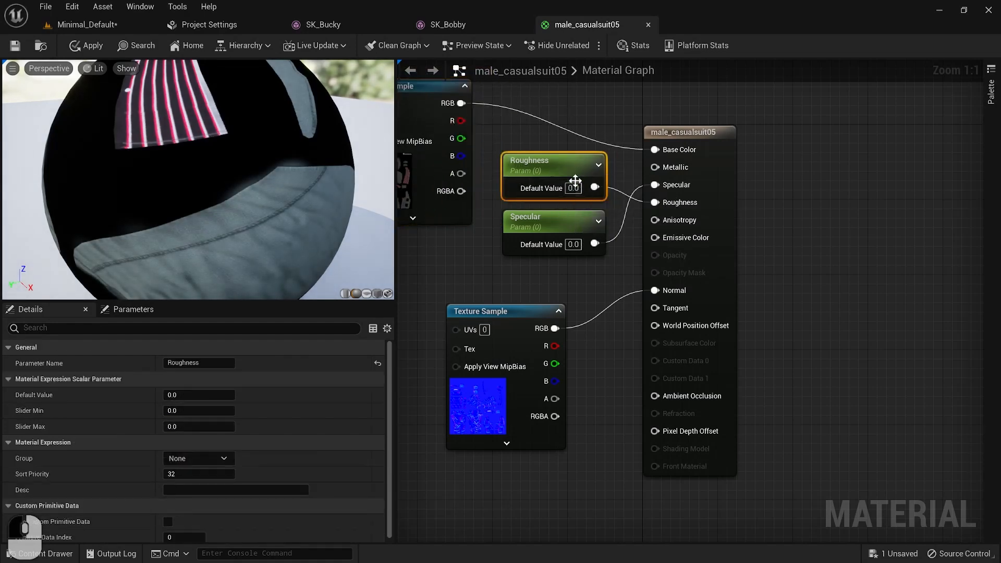
Set the Roughness parameter's default value to 1 and apply the material changes.
click(576, 188)
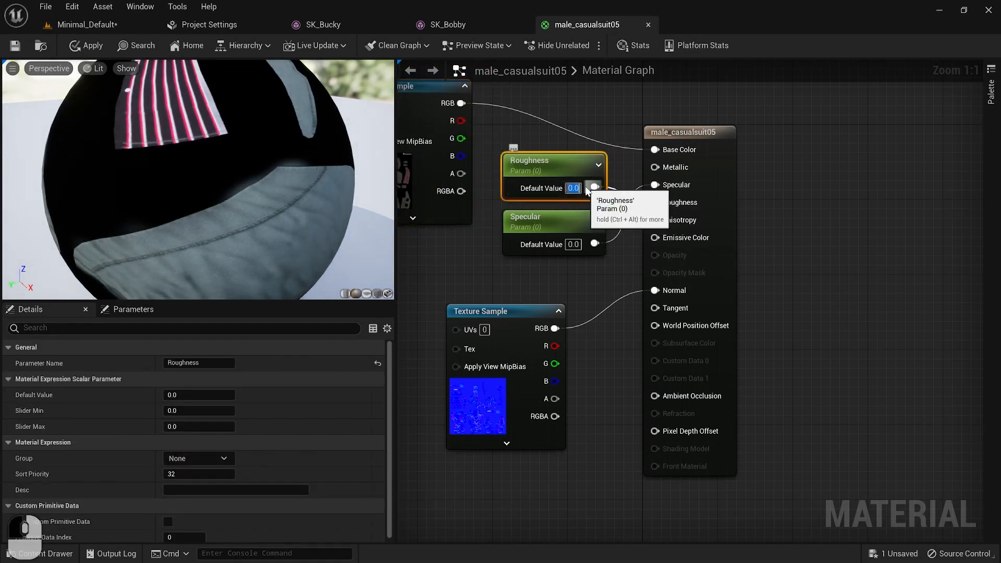
text(1)
key(Tab)
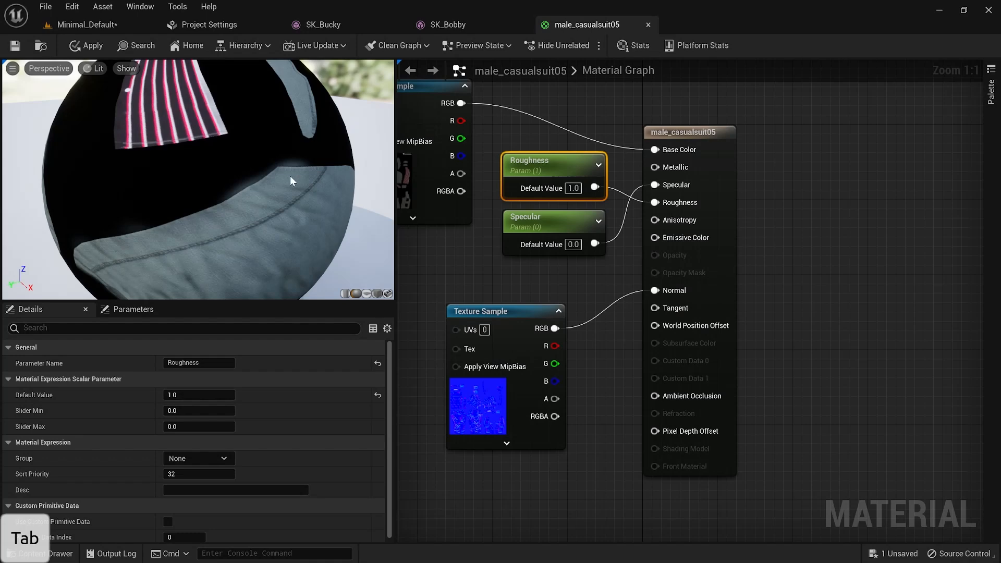
click(88, 47)
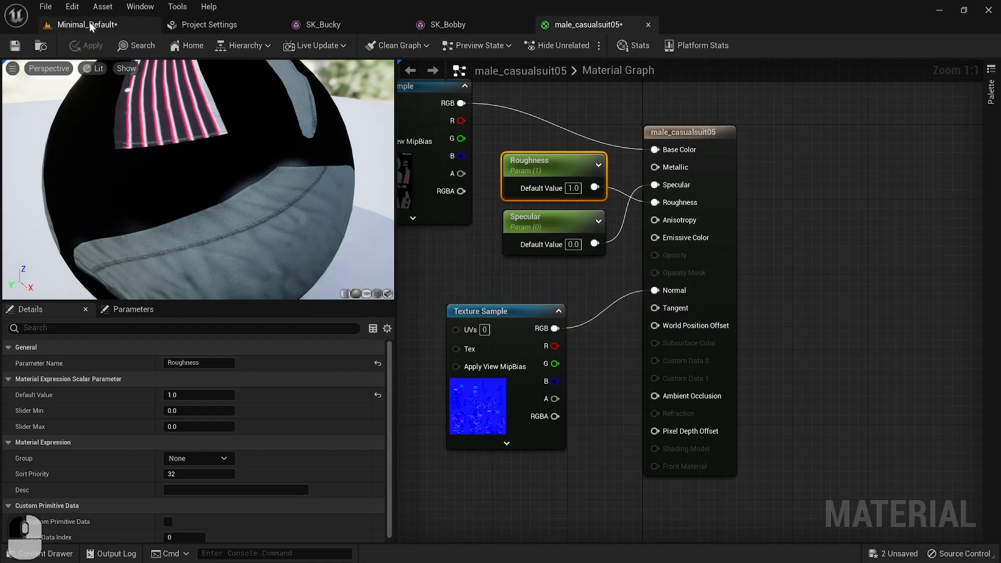
Inspect the Old_Man_Idle character's clothing and face from above in the Minimal_Default level.
click(89, 23)
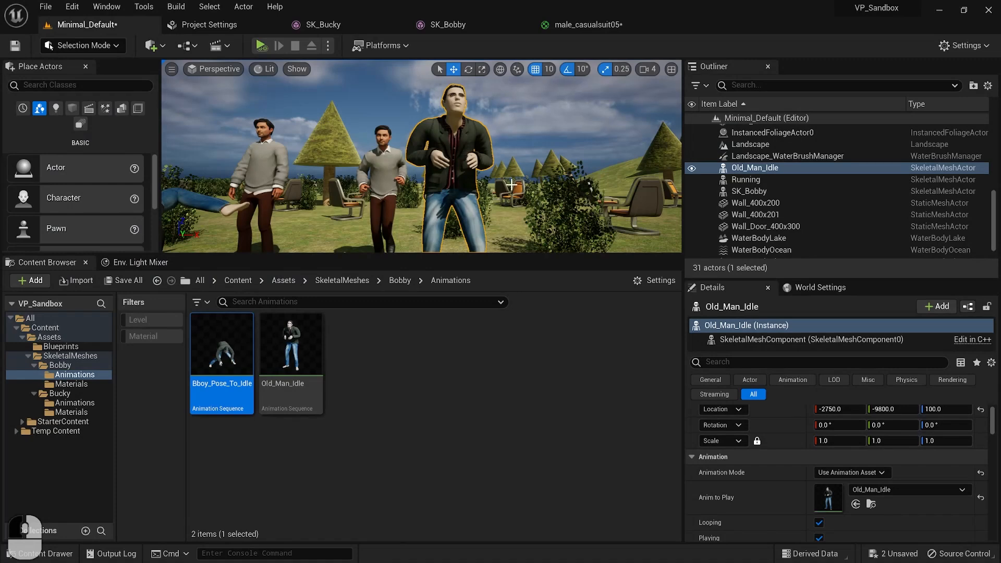
right_drag(512, 184, 522, 247)
key(e)
key(w)
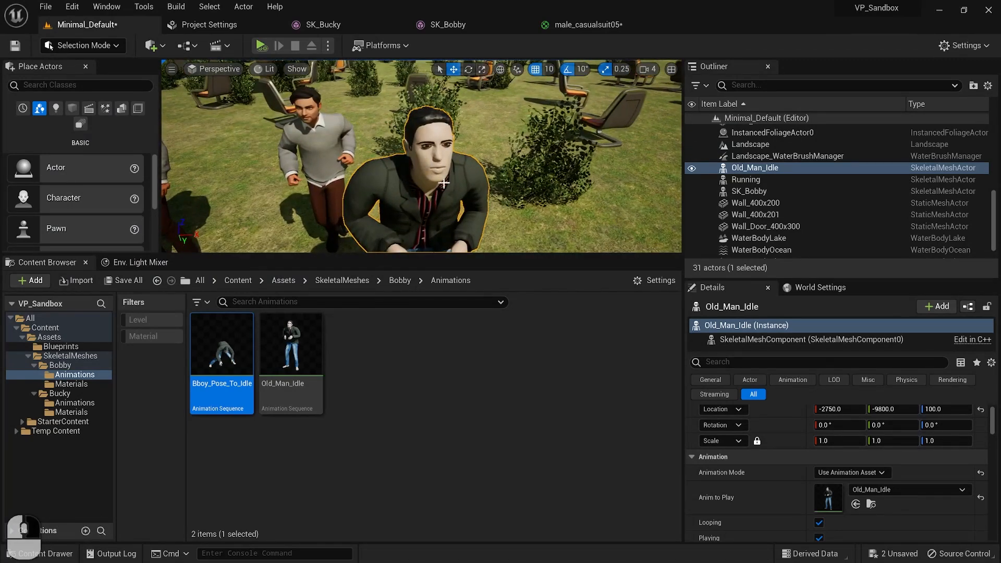
In the SK_Bobby mesh editor, isolate the Element 0 material to check which parts it covers, and show the full mesh again.
click(446, 25)
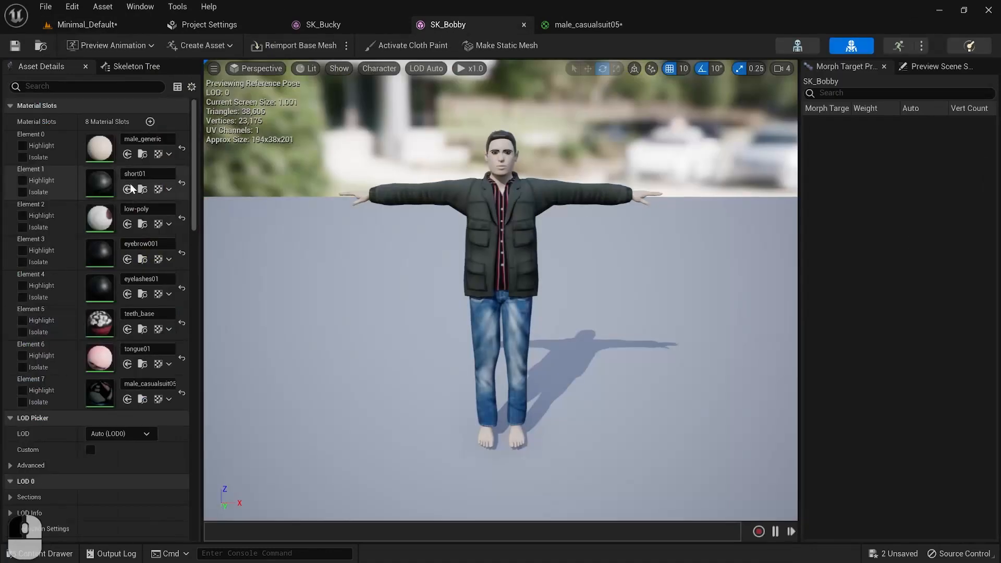
click(32, 146)
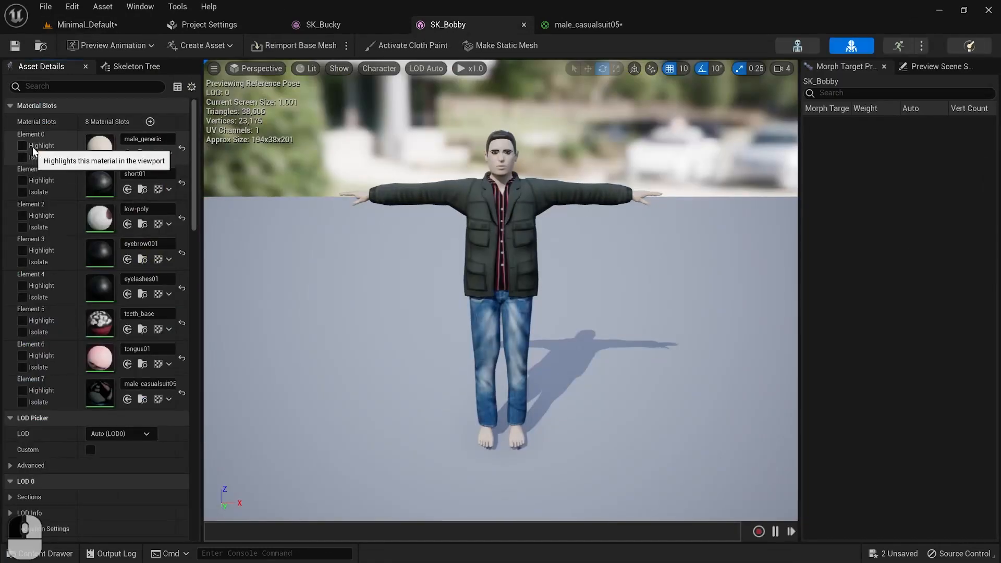
click(39, 157)
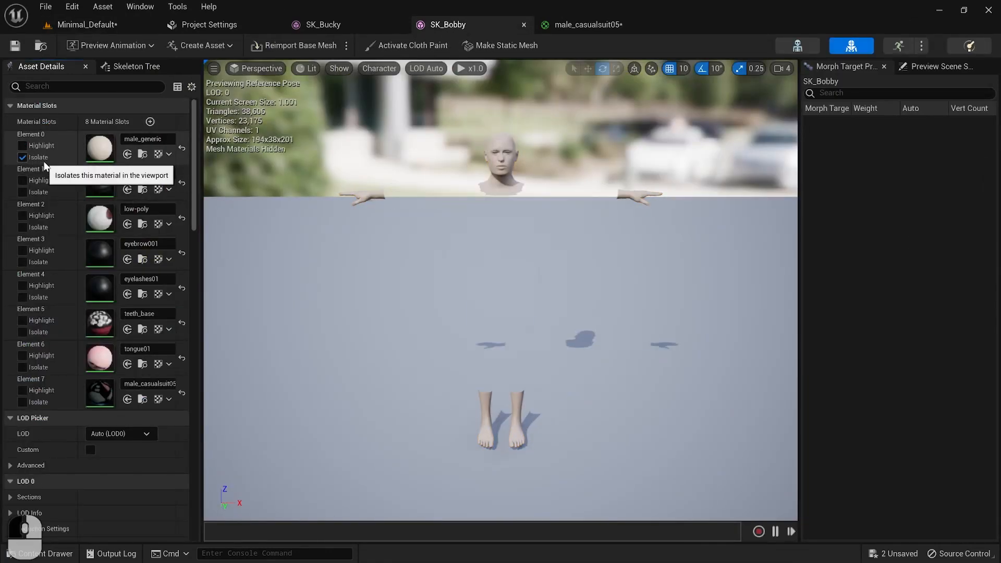
click(43, 160)
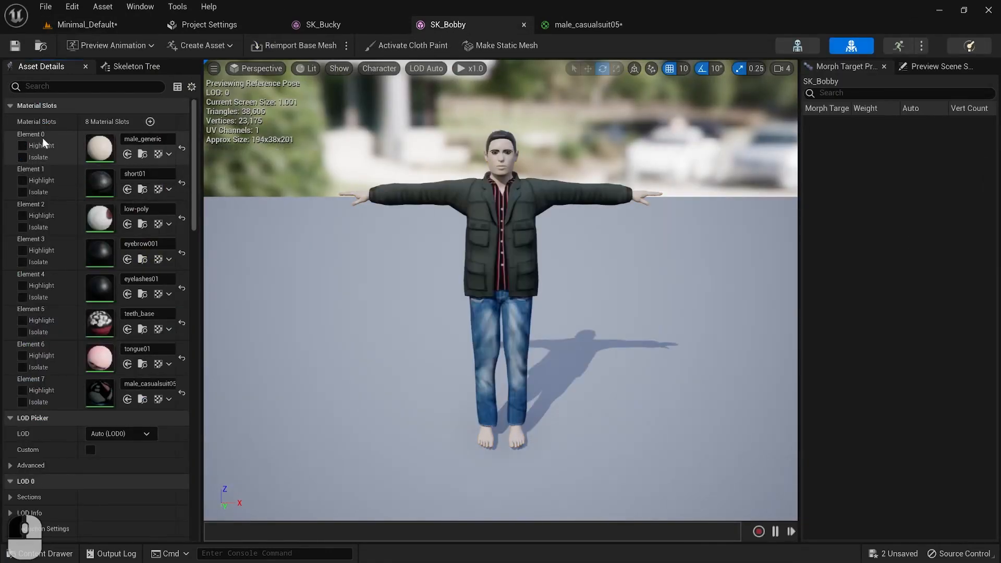
Open the male_generic material, promote its Specular input to a parameter placed below the Param node, and save the material.
double_click(102, 145)
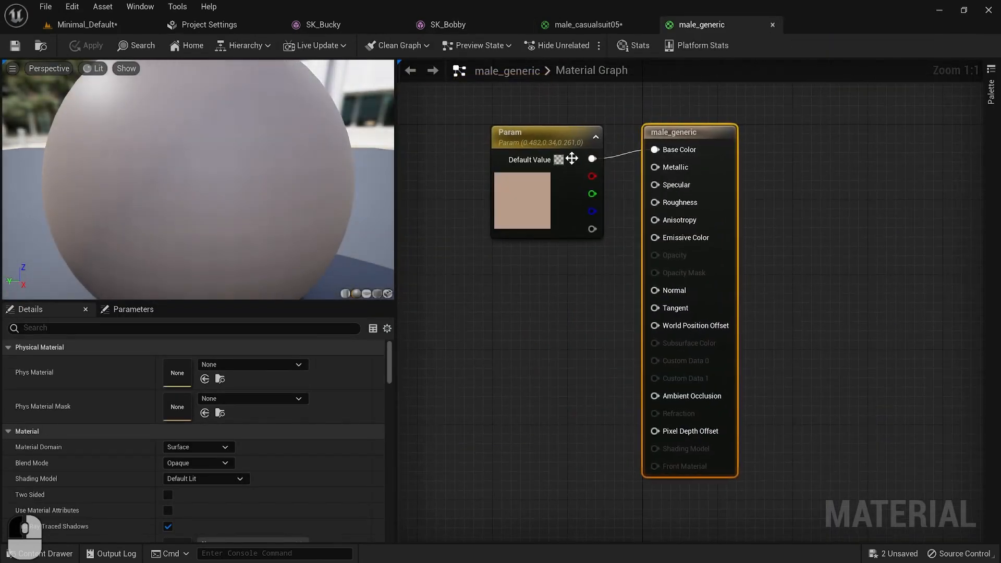
drag(558, 137, 485, 108)
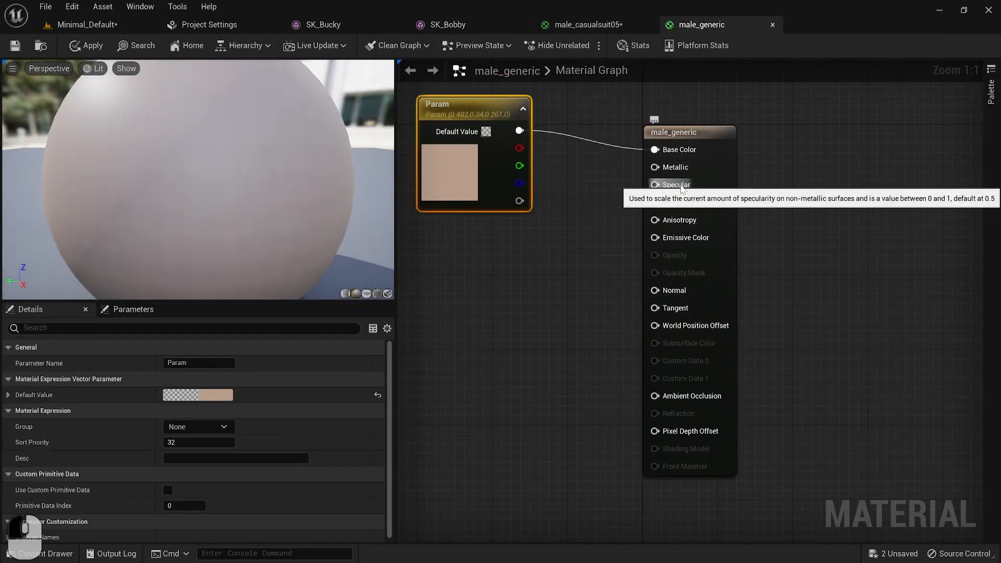
right_click(681, 187)
click(734, 208)
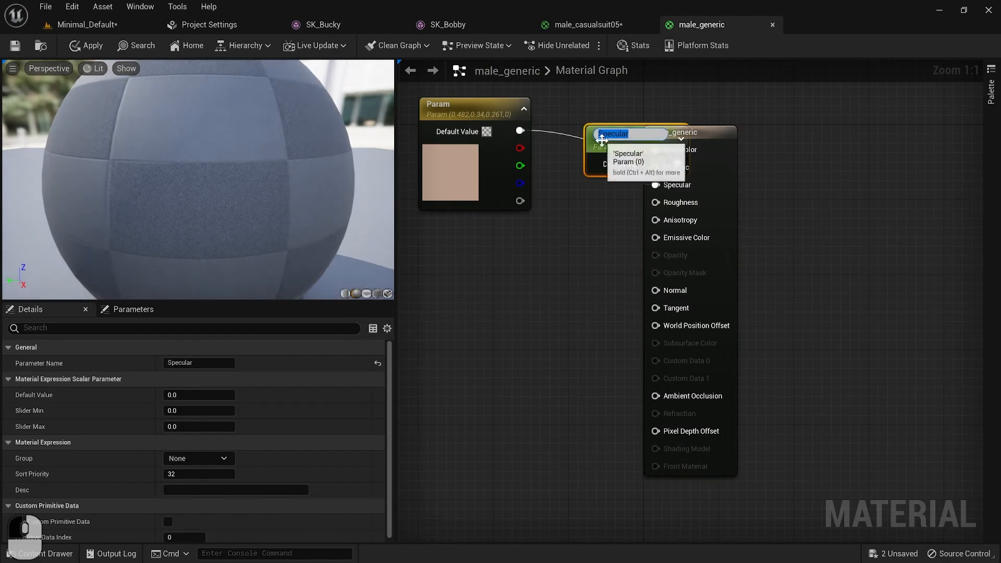
drag(610, 145, 528, 260)
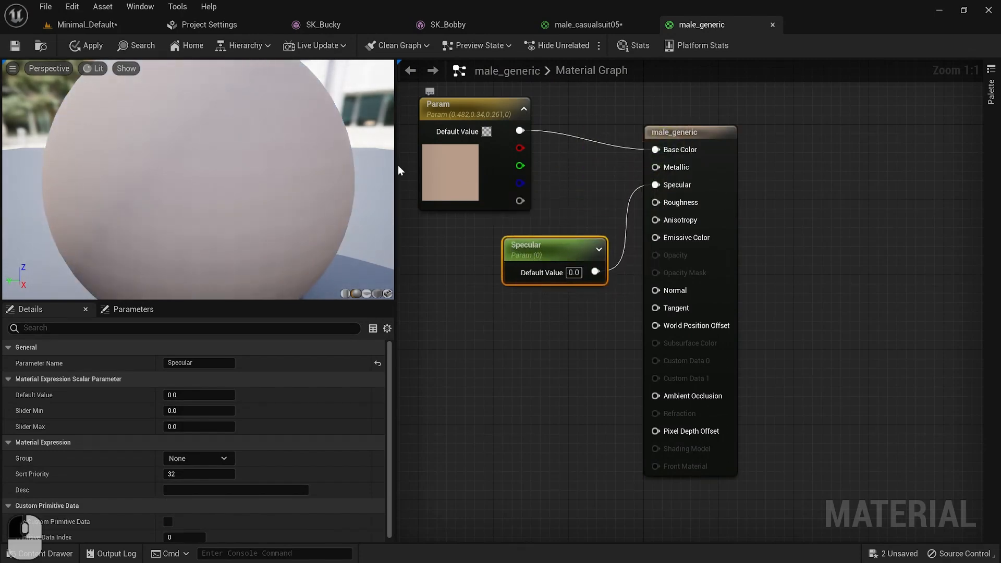
click(15, 48)
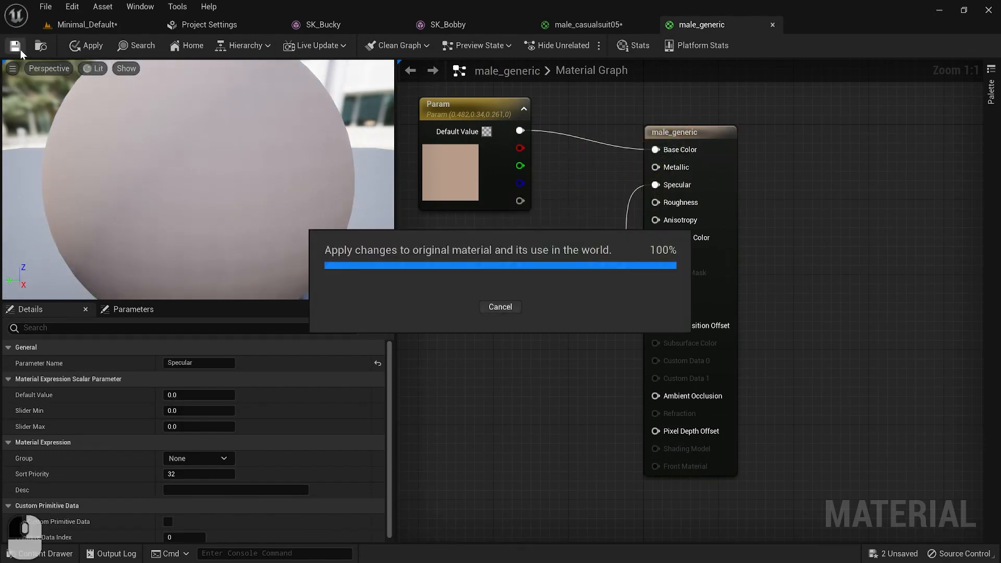
Check the character's skin in the level and open the short01 material from SK_Bobby's Element 1 slot.
click(102, 22)
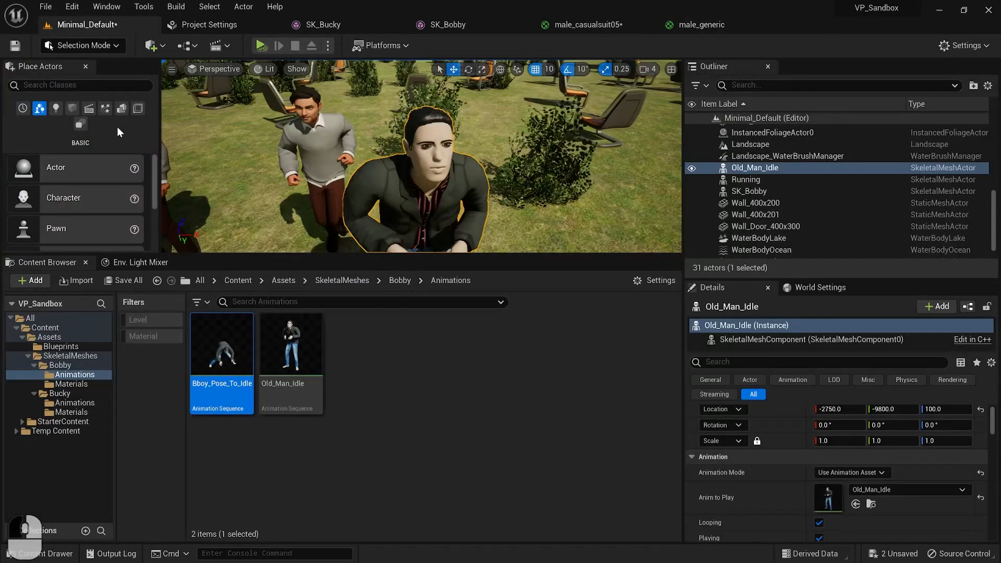
click(472, 25)
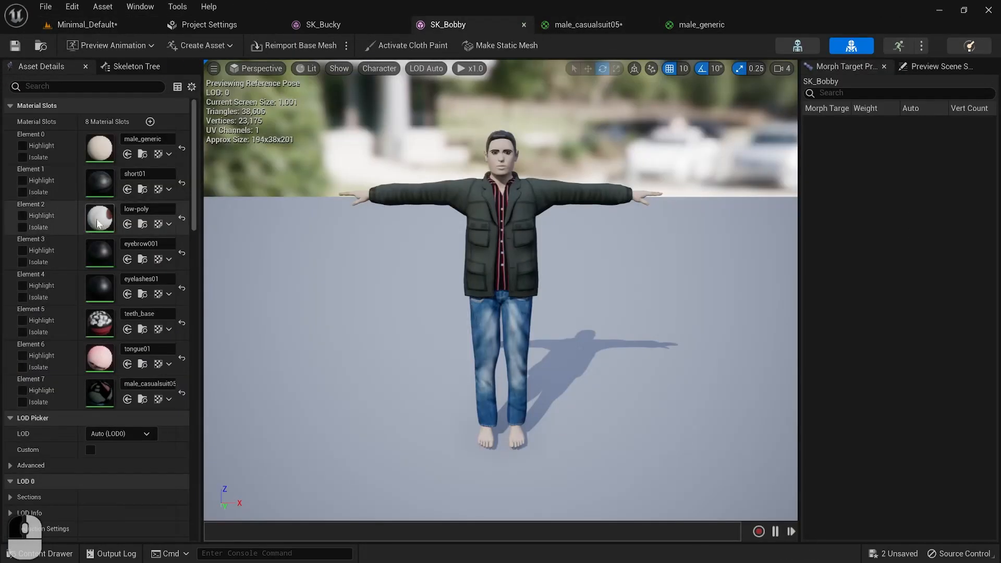
click(46, 181)
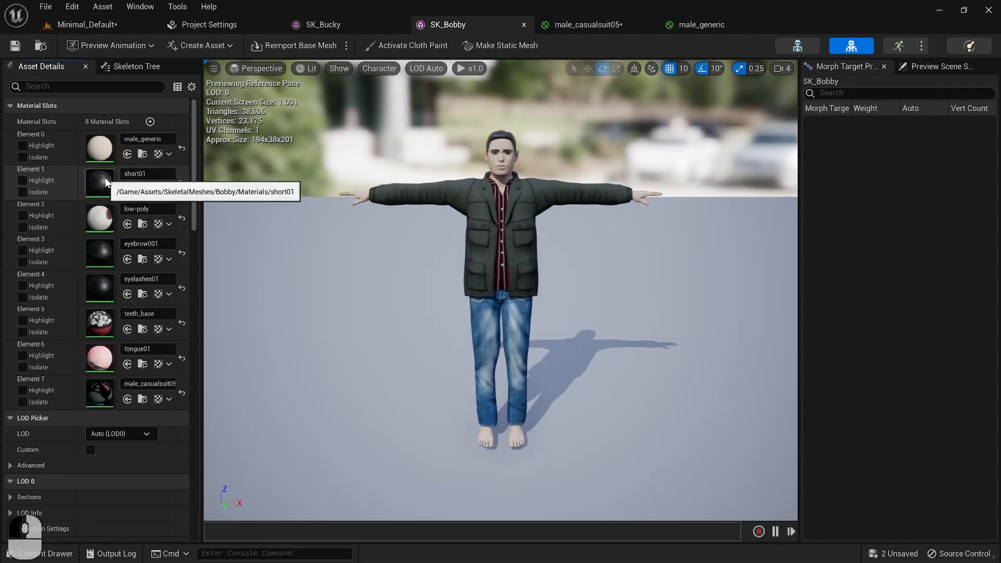
double_click(99, 180)
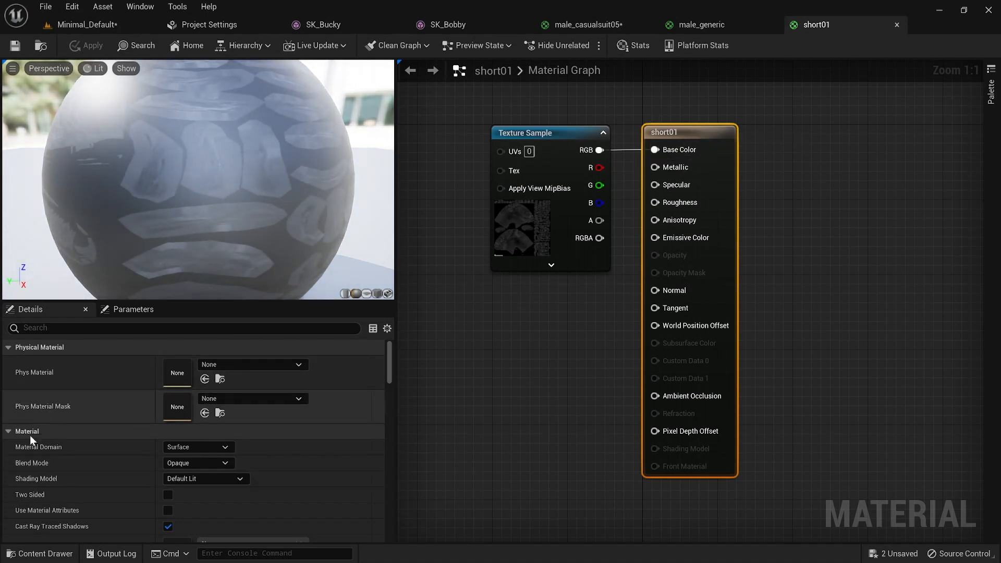
Set the short01 material's Blend Mode to Masked.
click(214, 477)
click(222, 466)
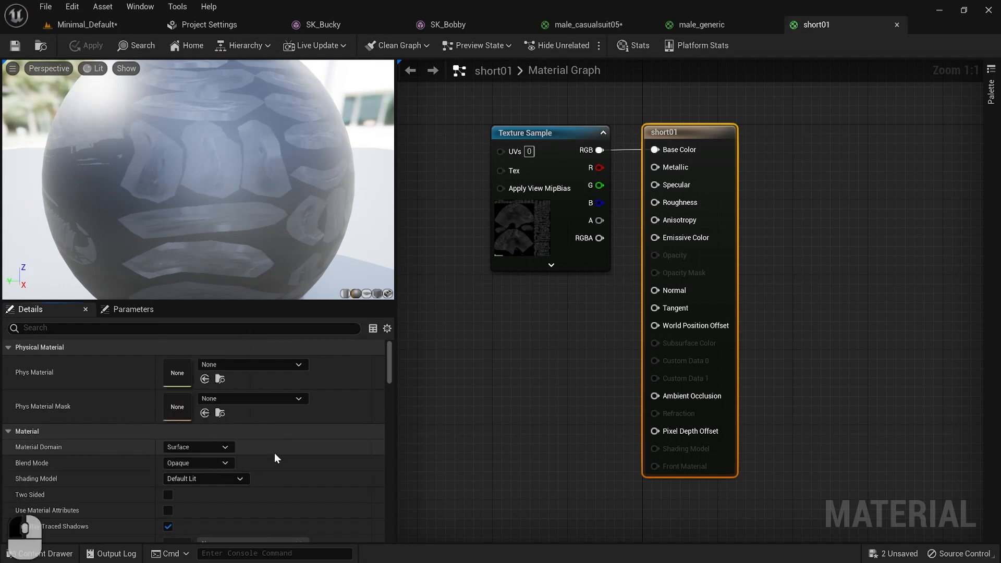
click(206, 463)
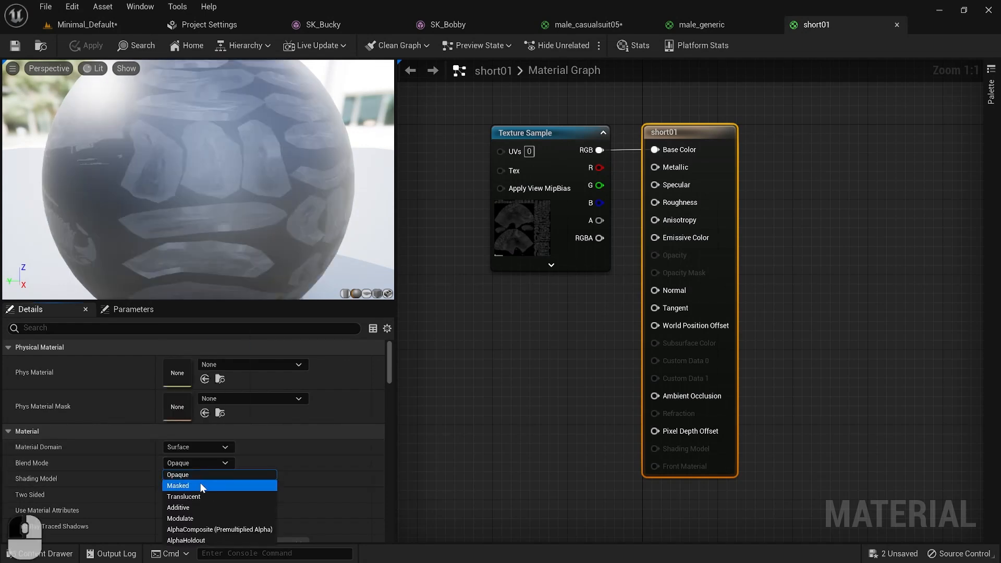
click(199, 485)
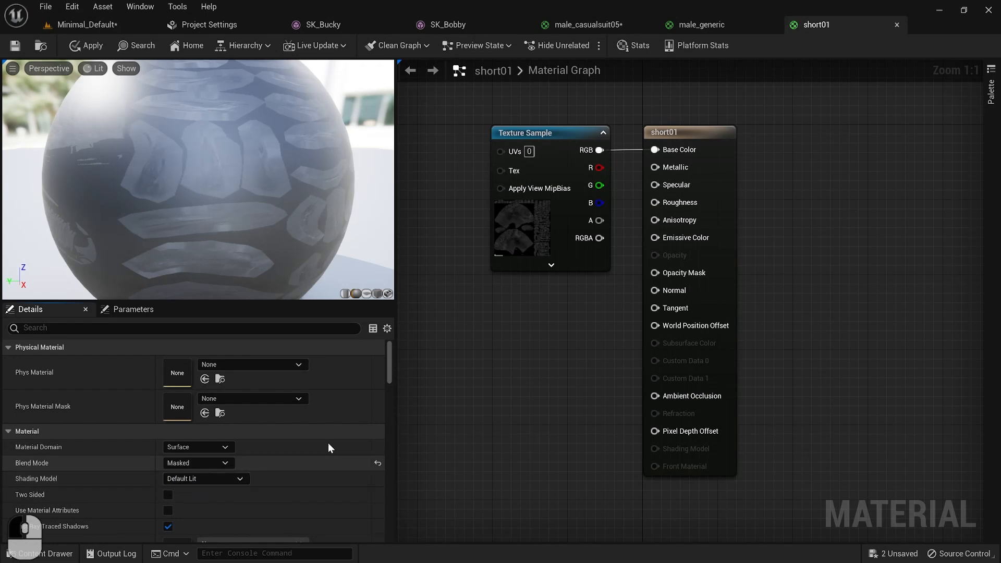
Open the short01_diffuse texture from the Texture Sample to examine its transparent areas, and return to the short01 material.
click(527, 231)
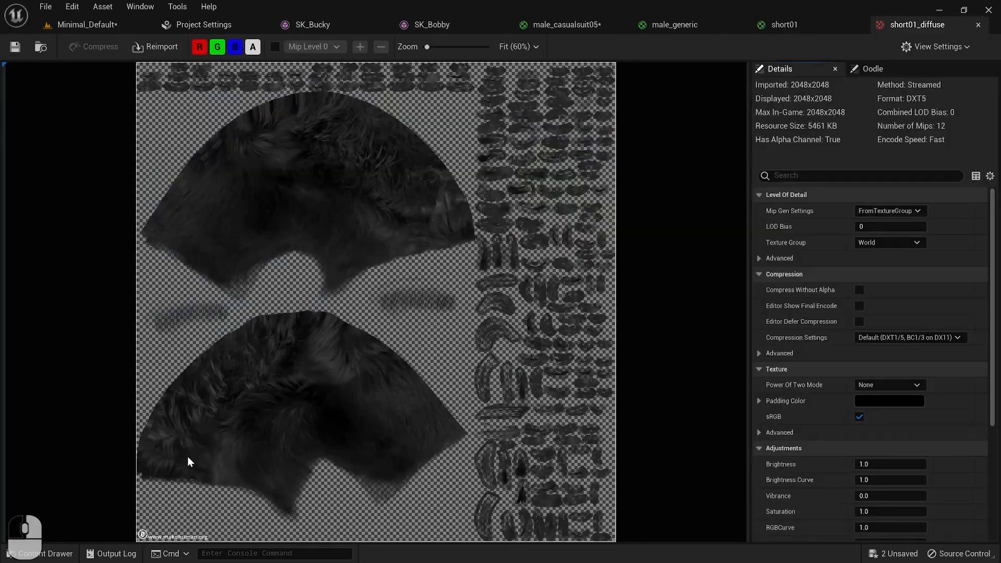
double_click(187, 456)
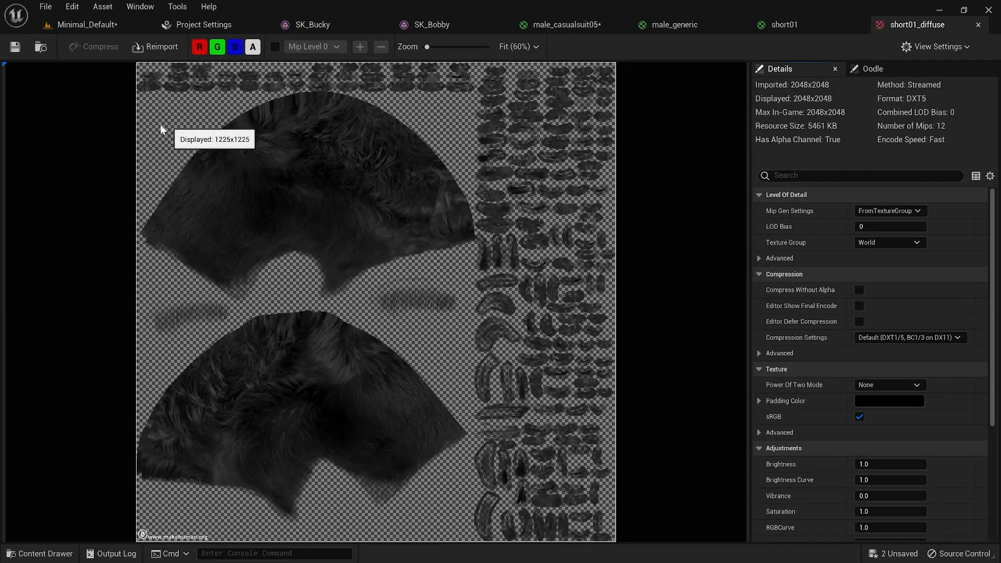
click(821, 30)
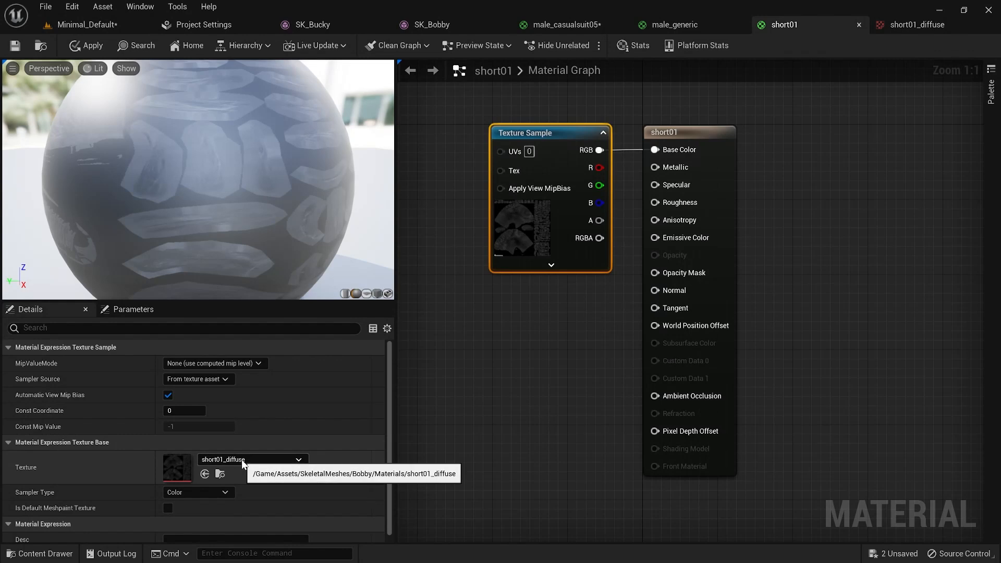
Set short01's Blend Mode to Translucent, connect the Texture Sample's alpha output to Opacity, and save the material.
click(709, 134)
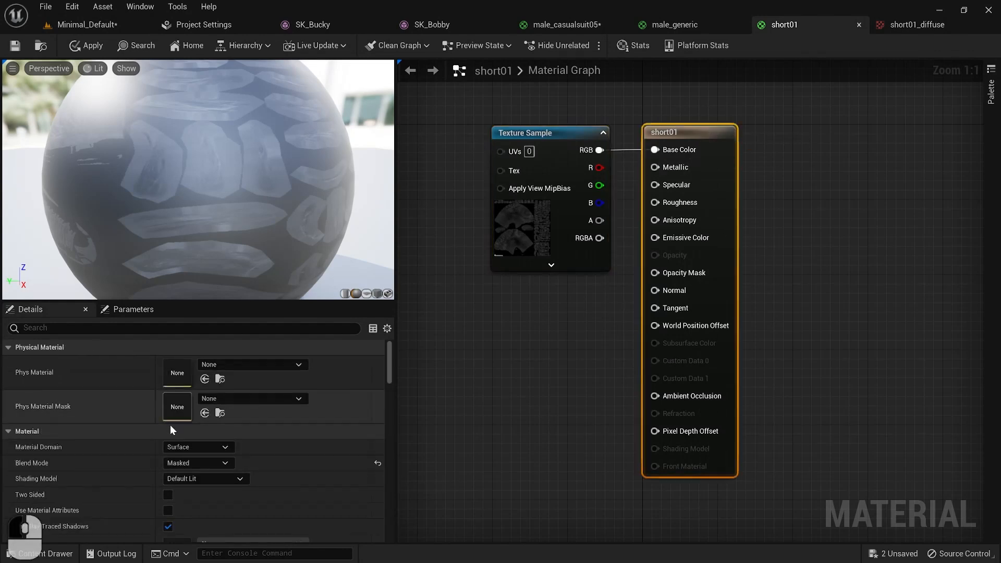
click(204, 463)
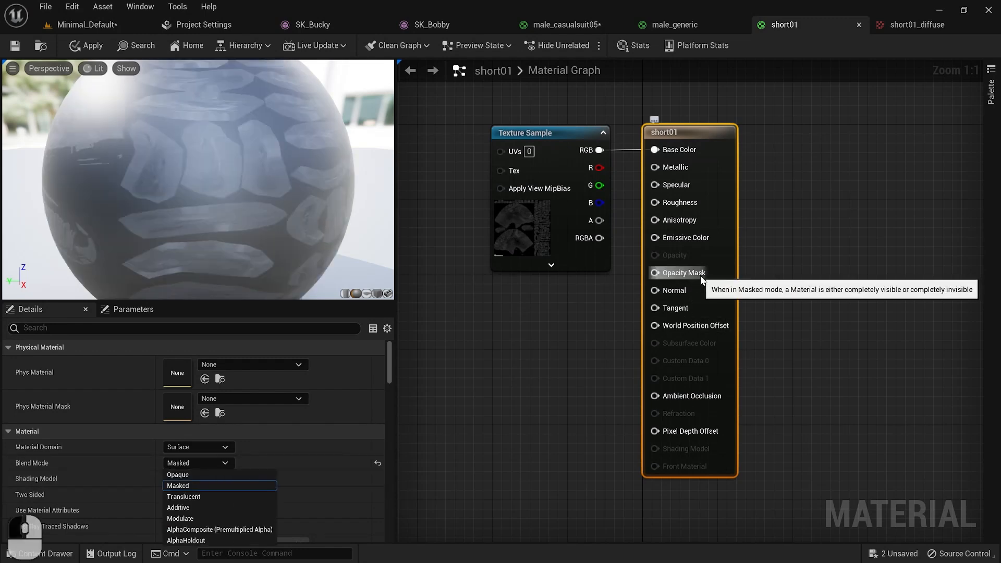
click(208, 495)
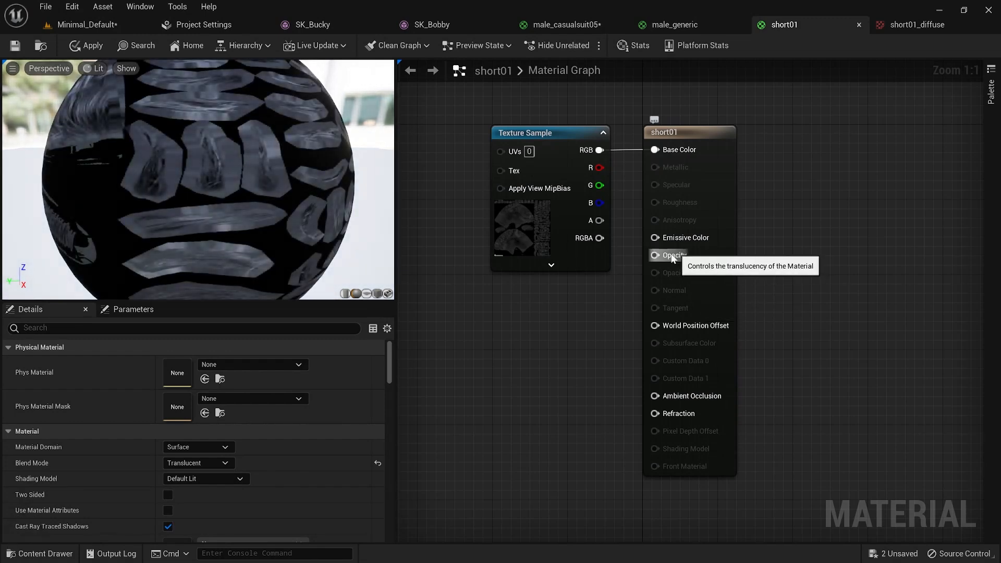
drag(600, 221, 672, 259)
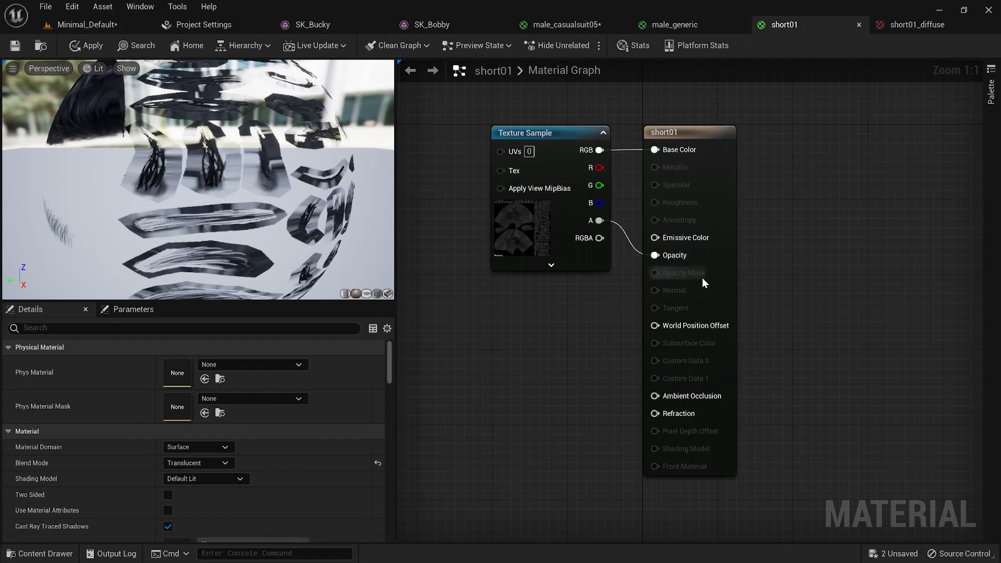
click(14, 45)
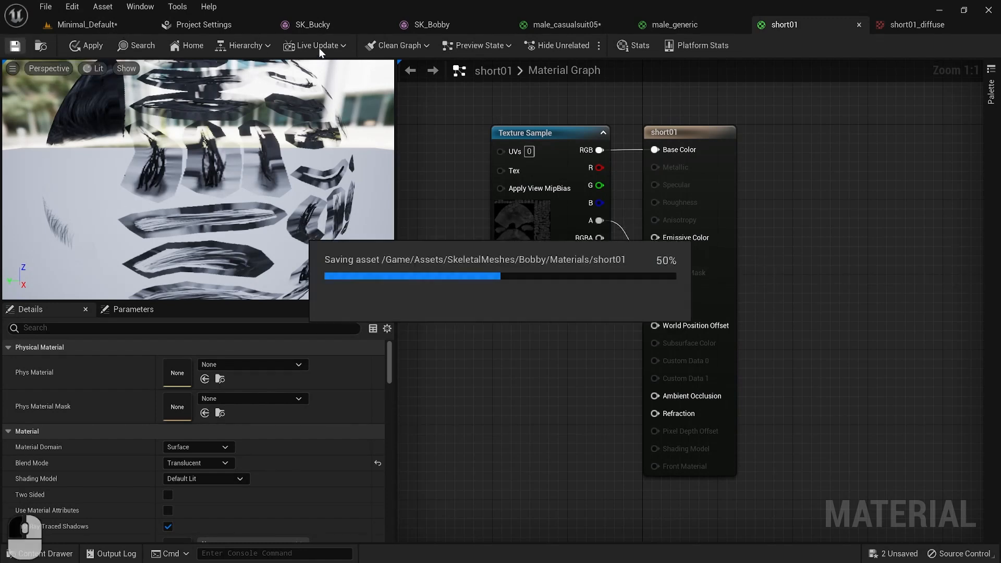
Examine Bobby's hair and face up close in the SK_Bobby mesh editor.
click(464, 30)
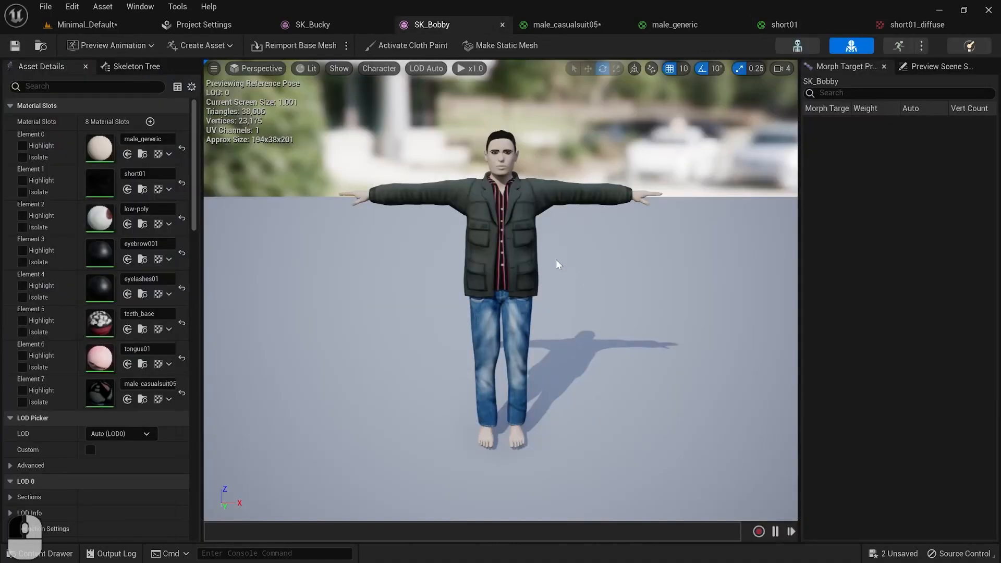
key(w)
right_drag(556, 261, 579, 219)
key(d)
key(w)
key(s)
key(a)
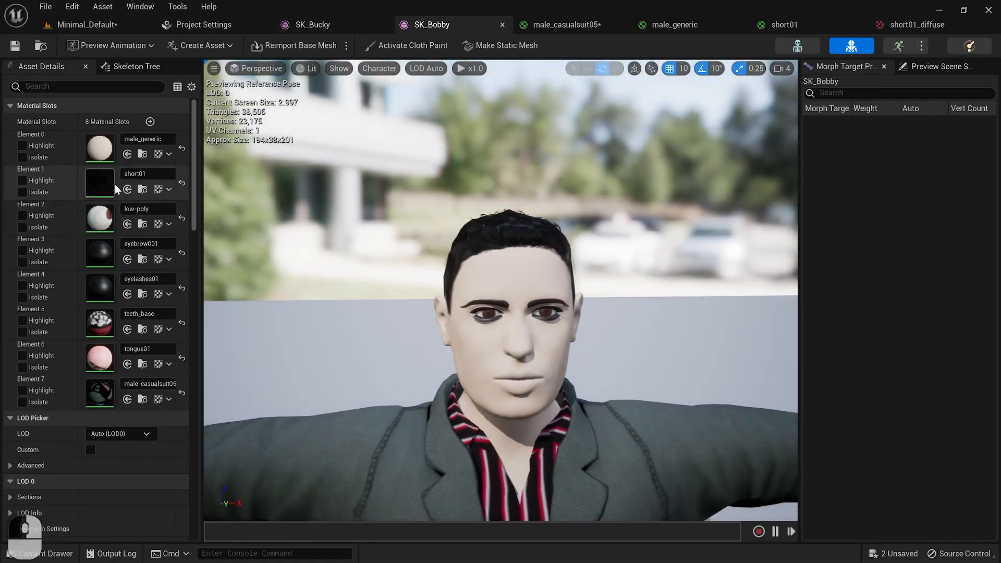
Set the eyebrow001 material's Blend Mode to Translucent, connect the Texture Sample's alpha output to Opacity, and apply the change.
double_click(101, 251)
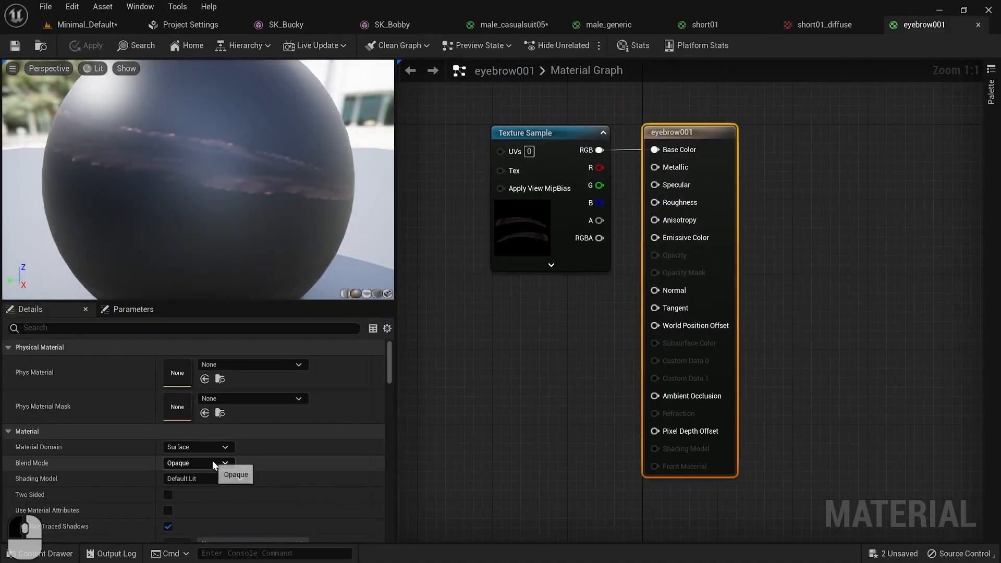
click(211, 462)
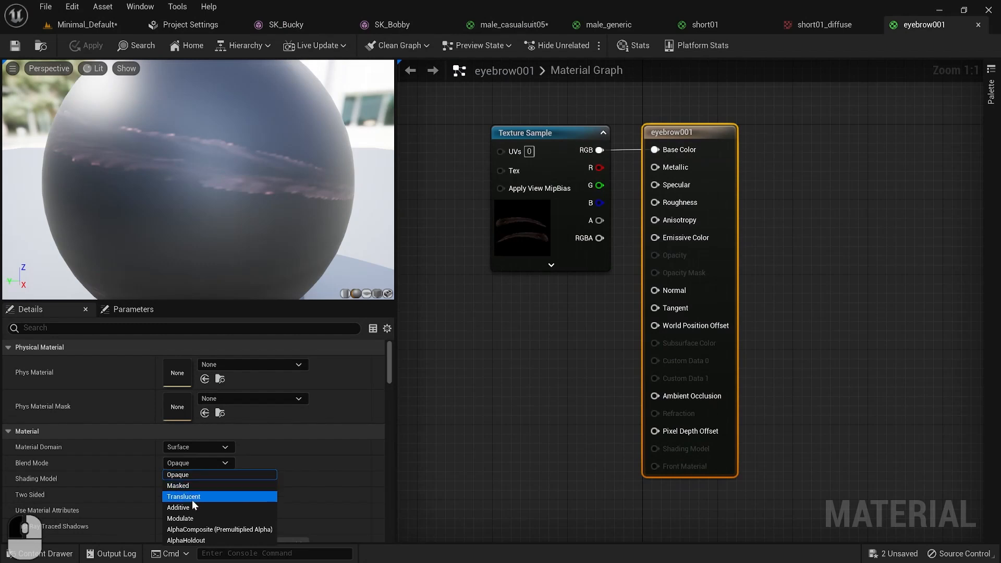
click(192, 499)
drag(600, 220, 611, 235)
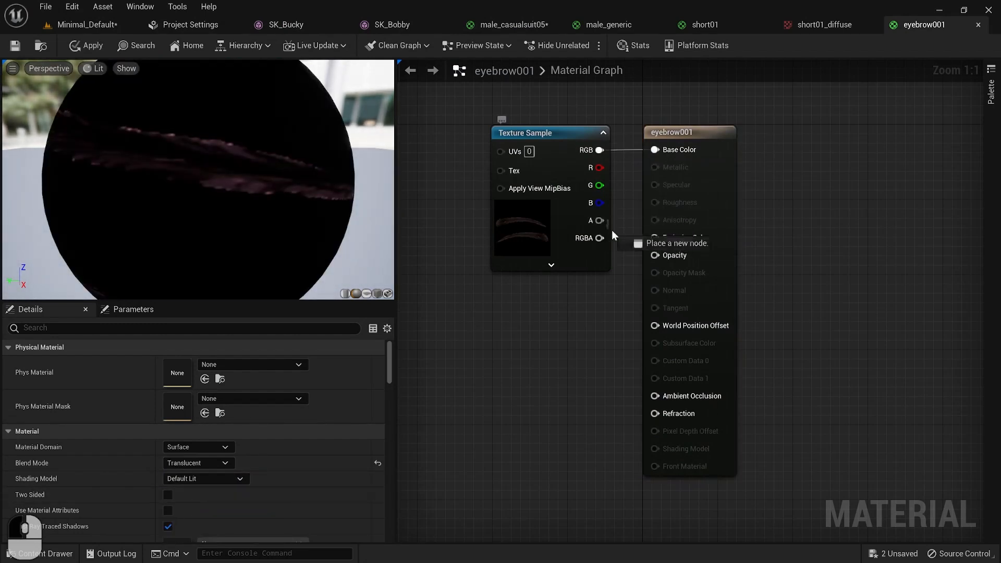
drag(668, 259, 666, 256)
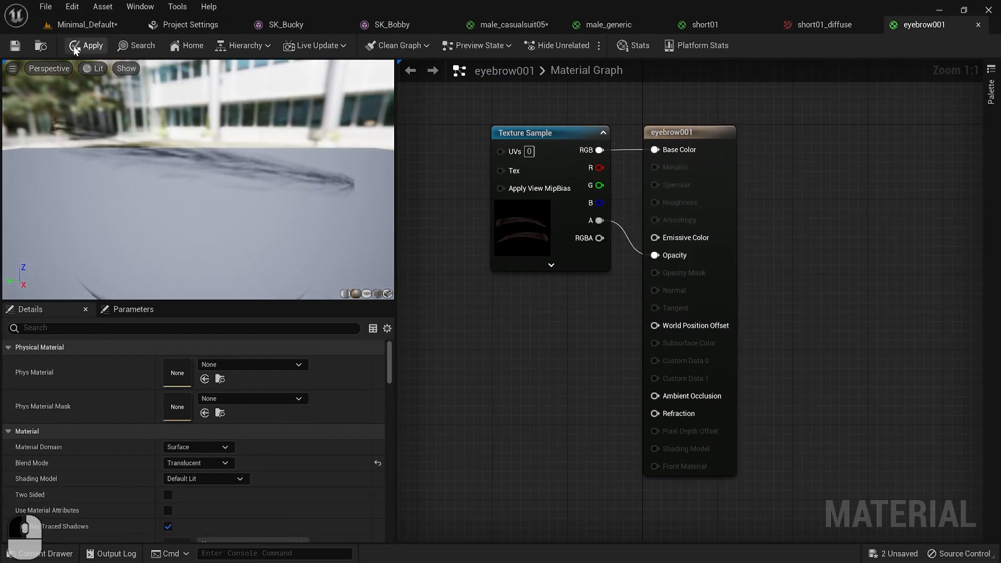
click(82, 46)
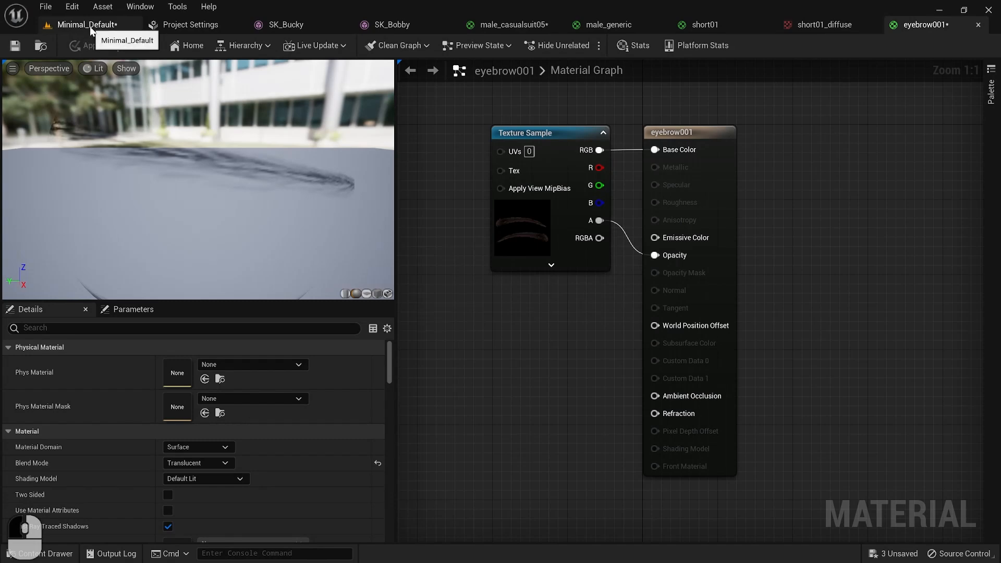
click(90, 26)
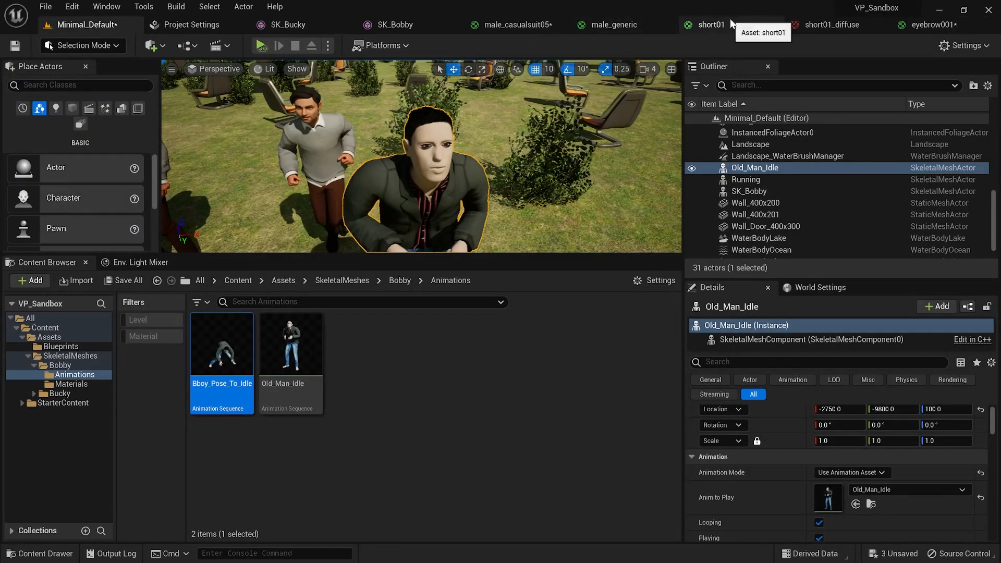
Set SK_Bobby's eyelashes01 material to Translucent Blend Mode, connect the Texture Sample's alpha output to Opacity, and save it.
click(392, 24)
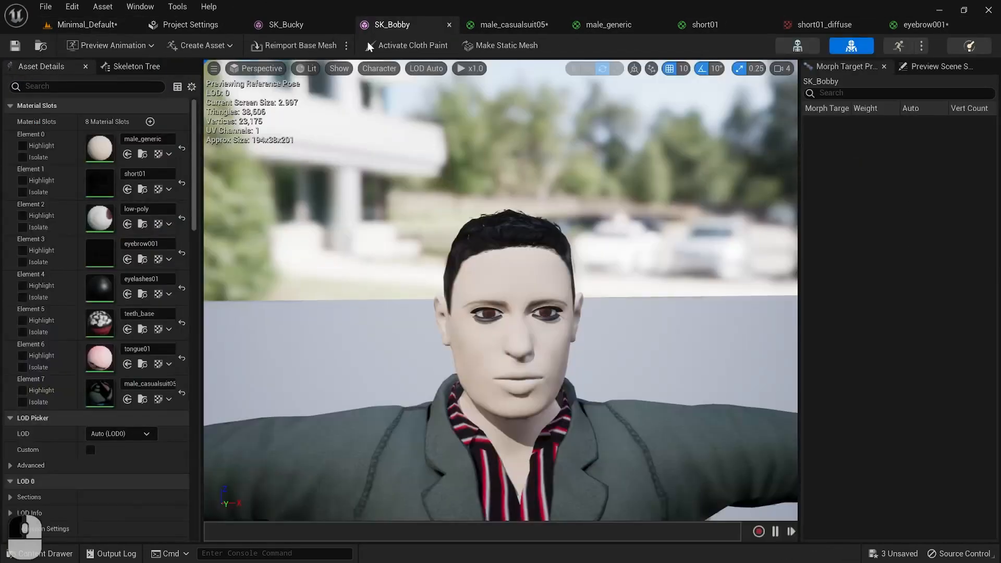
double_click(99, 286)
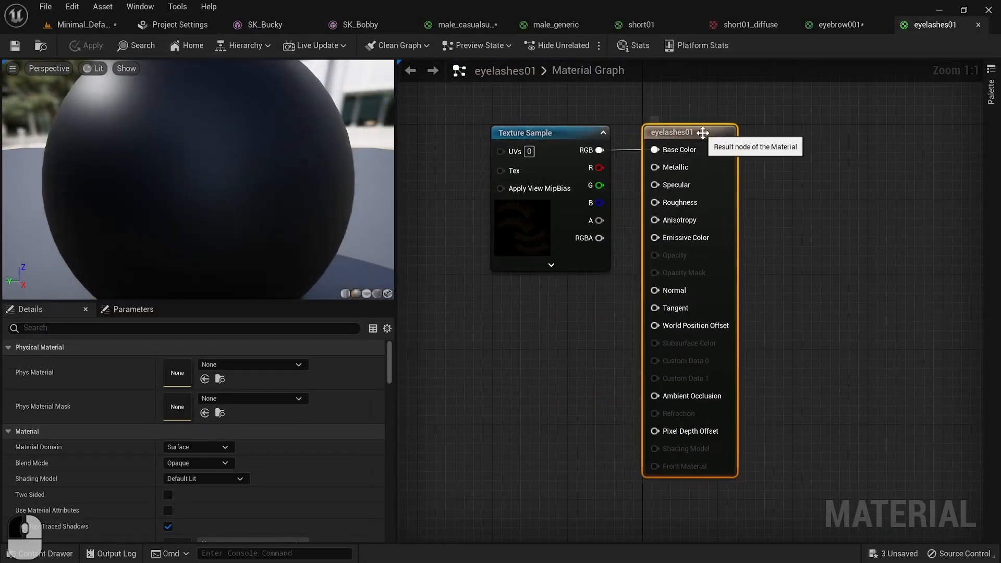
click(213, 464)
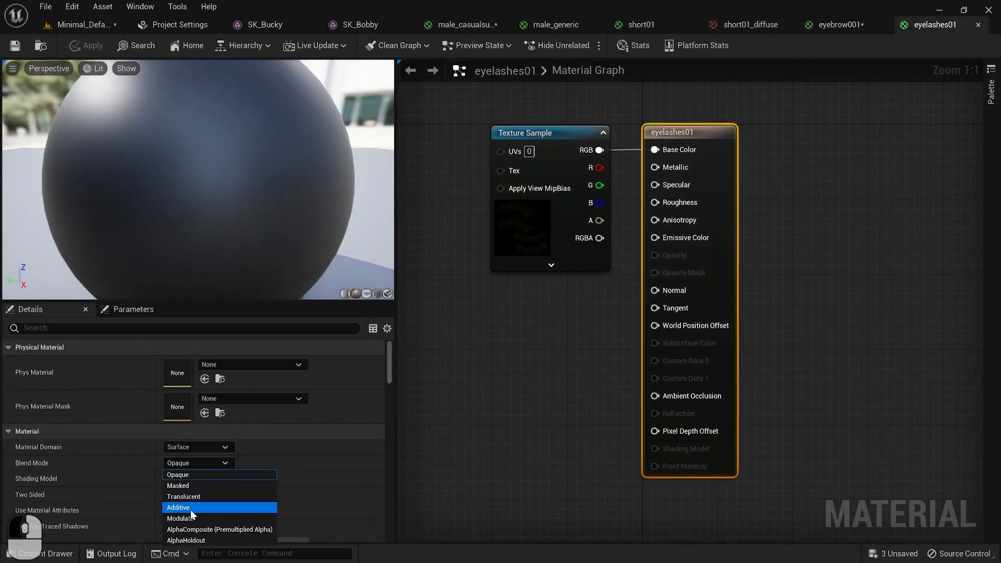
click(195, 495)
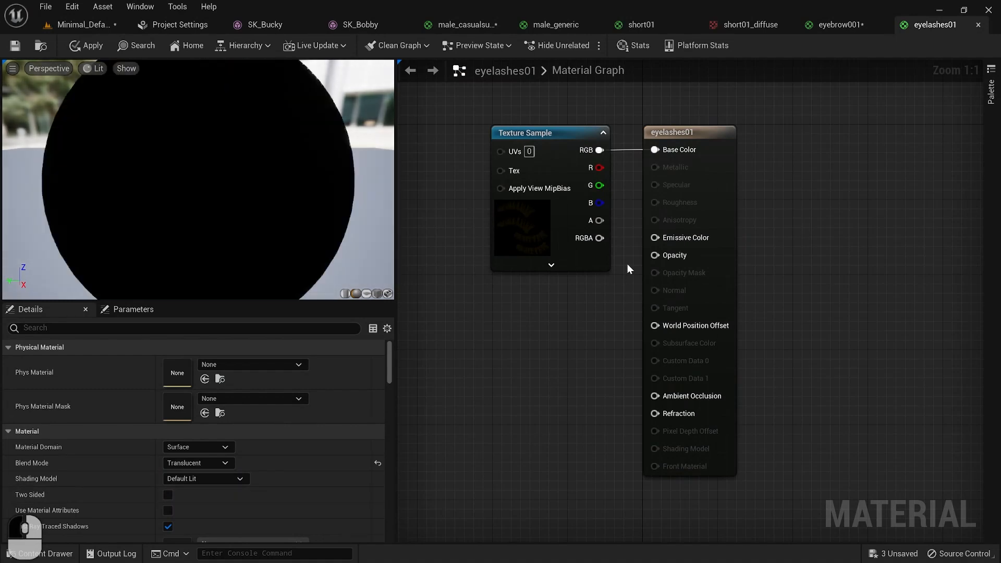
drag(599, 220, 667, 258)
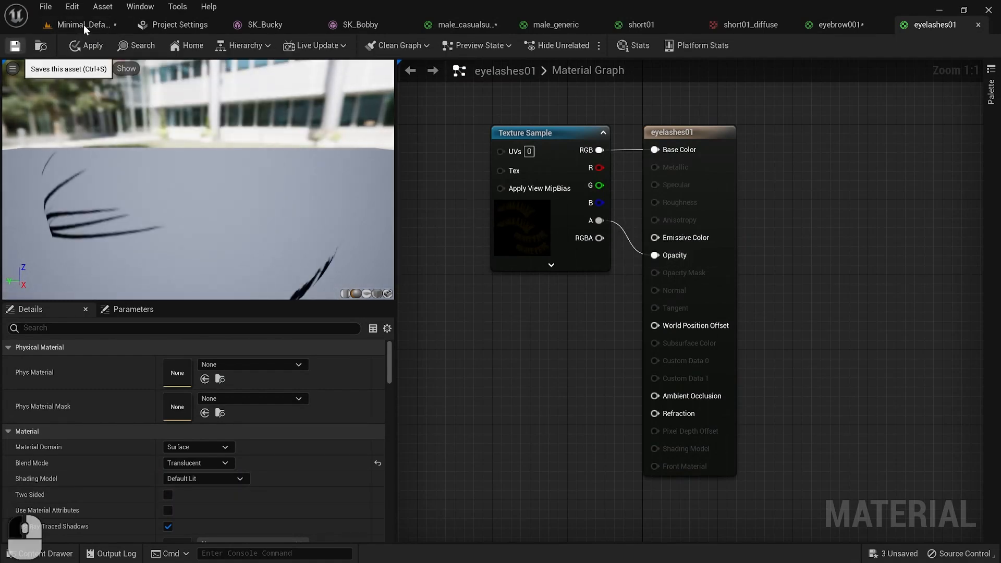
key(ctrl+s)
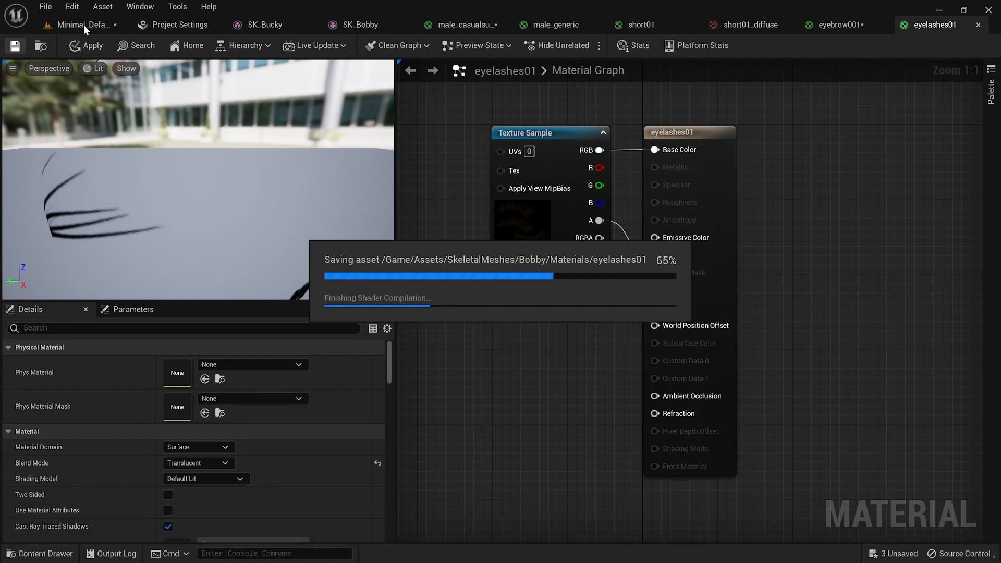
Return to the Minimal_Default level and save all modified content, including eyebrow001, male_casualsuit05 and Minimal_Default.
click(83, 24)
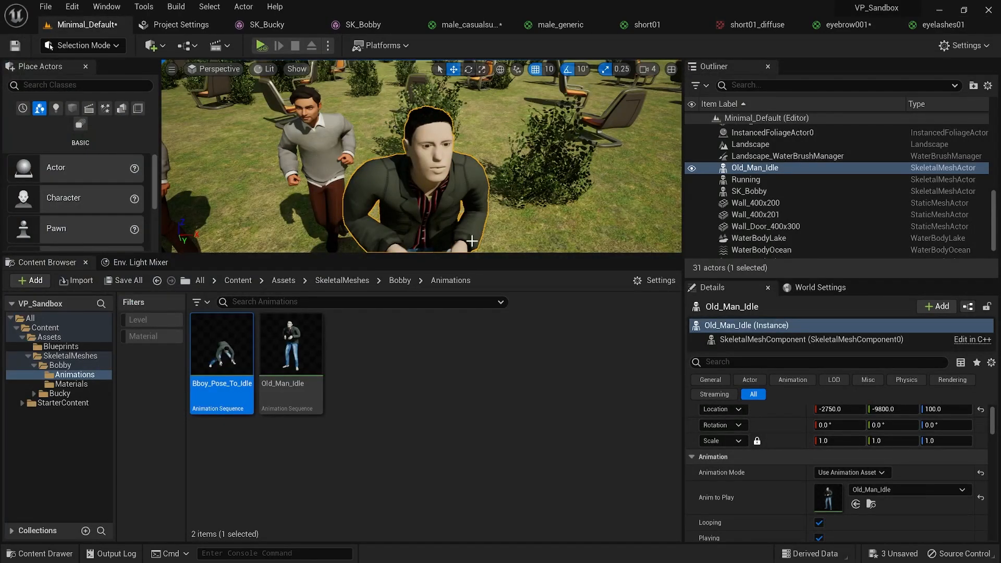
right_drag(552, 218, 551, 241)
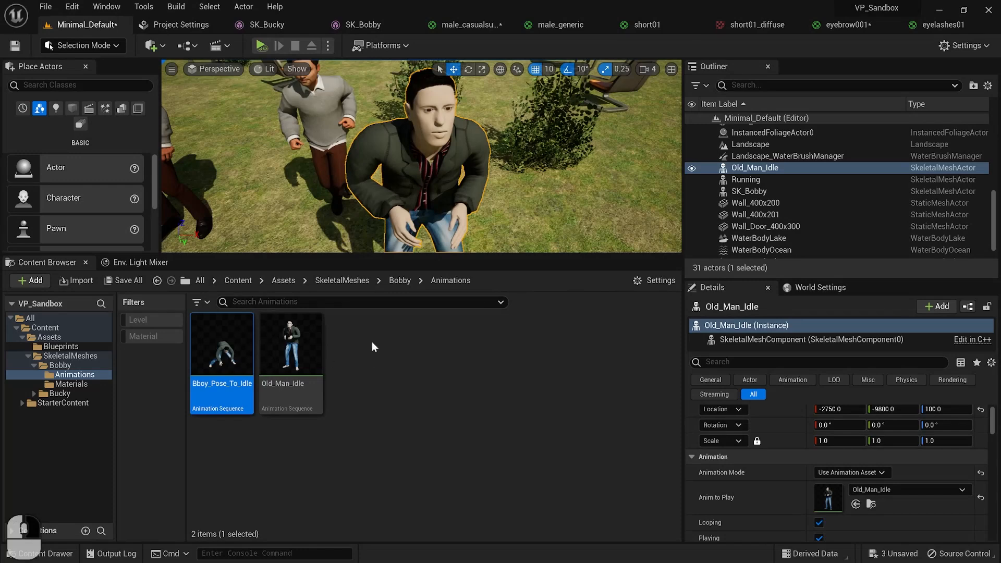
click(123, 281)
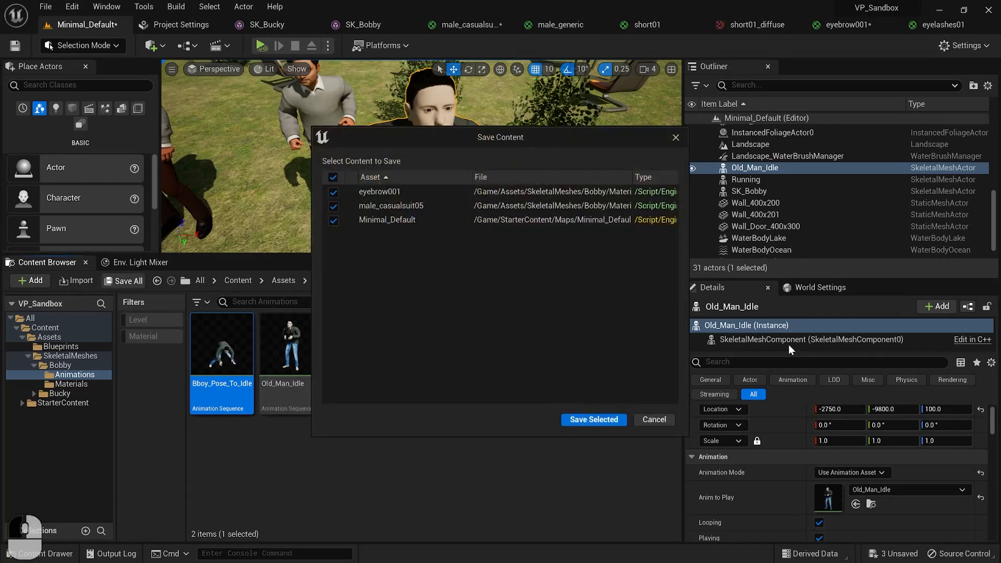
click(615, 421)
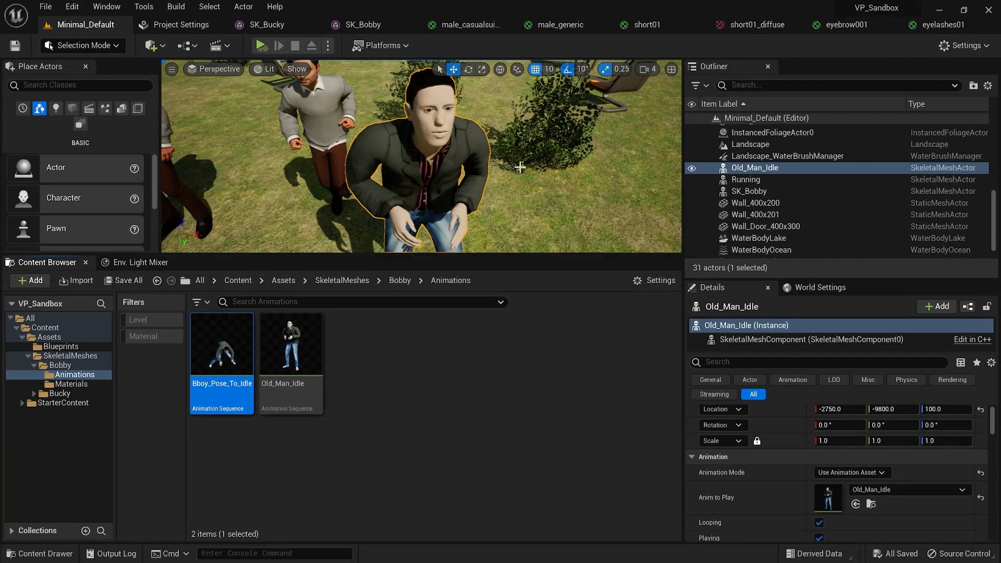
key(s)
right_drag(519, 166, 538, 164)
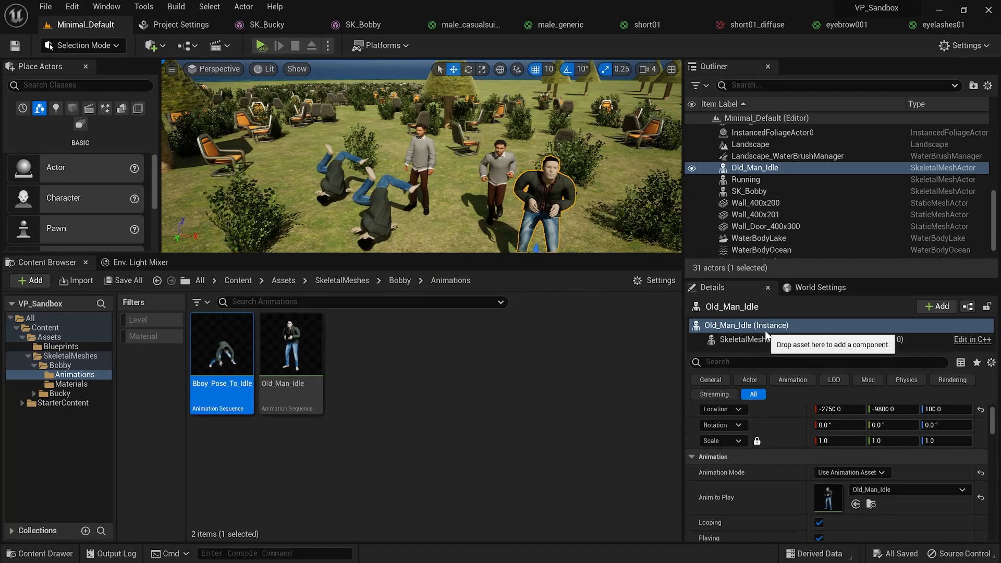
click(937, 308)
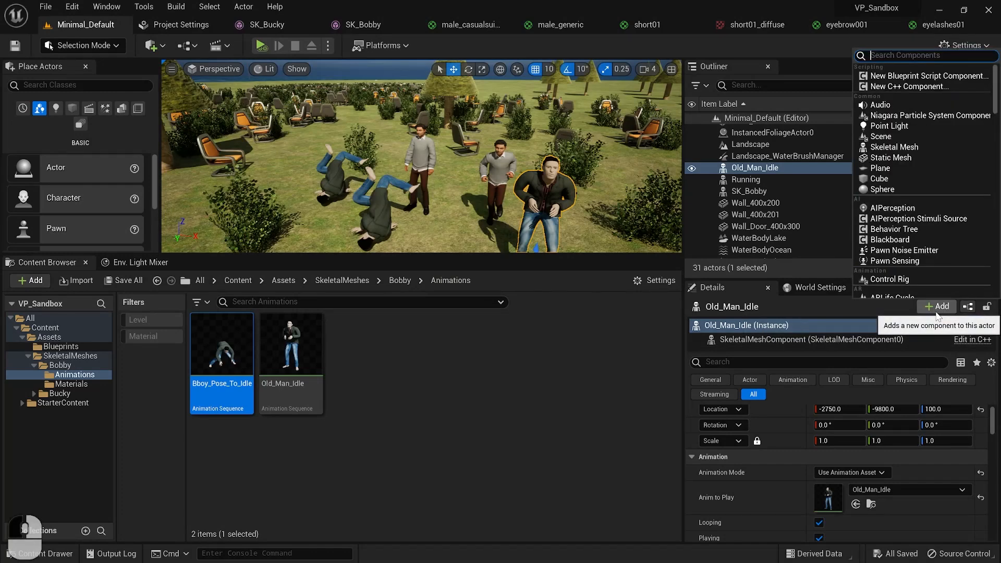
text(li)
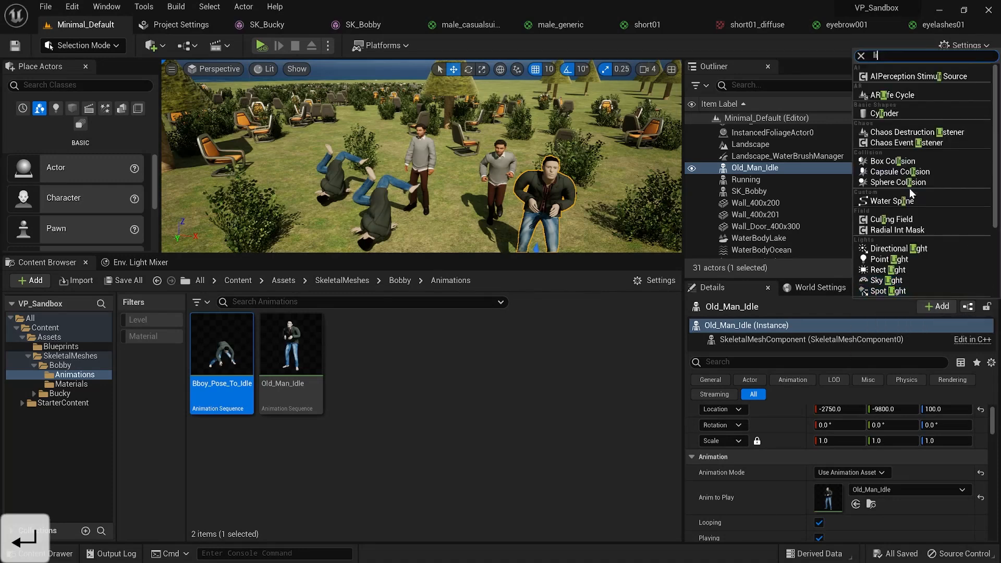
click(801, 43)
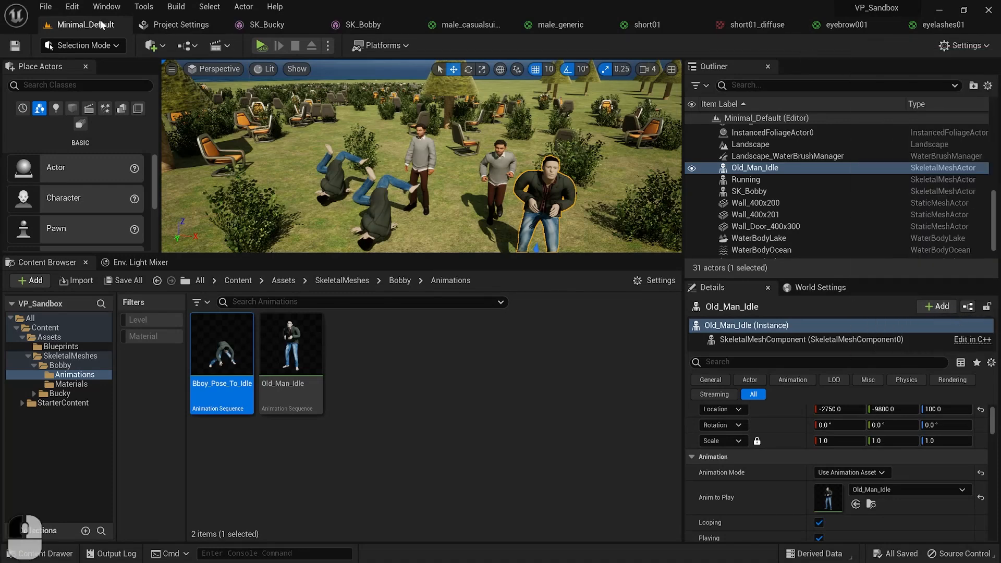
Enable the Live Link plugin, dock the plugin browser in the main window, and restart the editor, dismissing the Message Log.
click(55, 7)
mouse_move(72, 7)
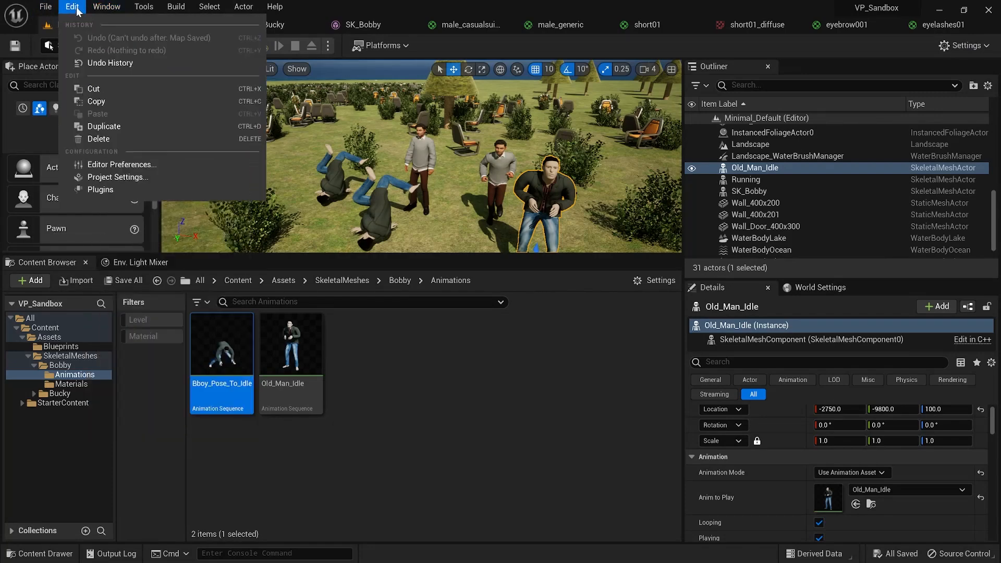
click(100, 190)
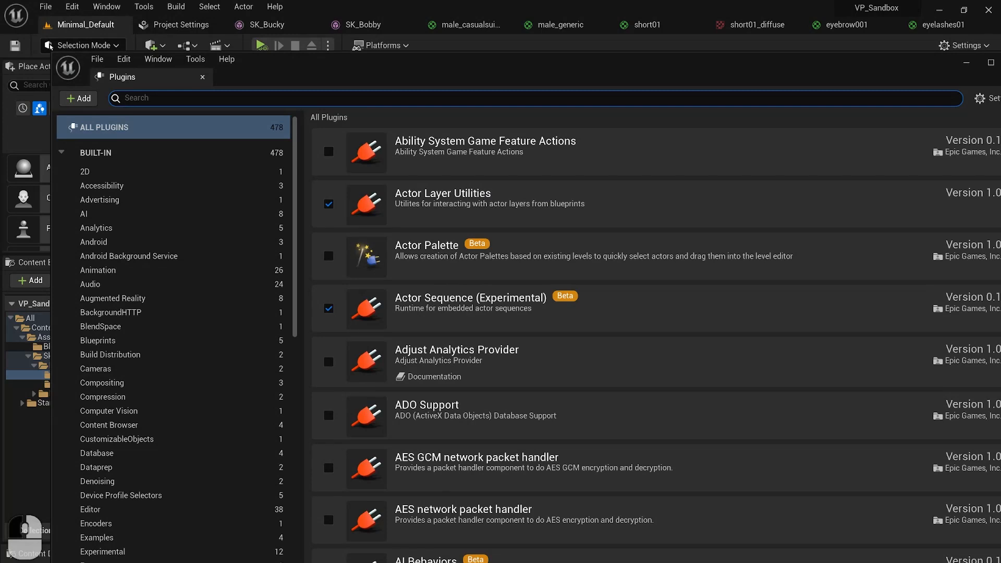
text(live)
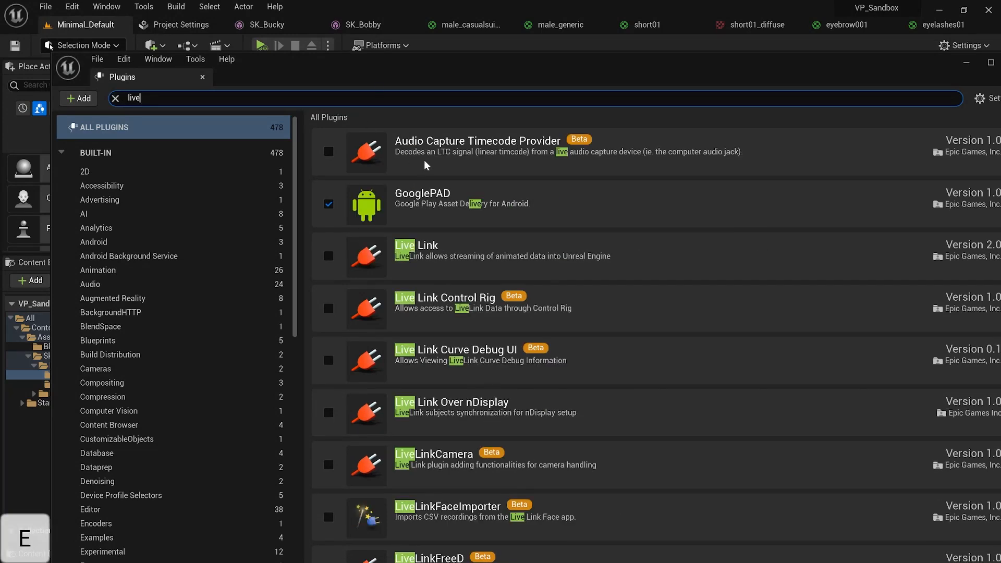
click(329, 256)
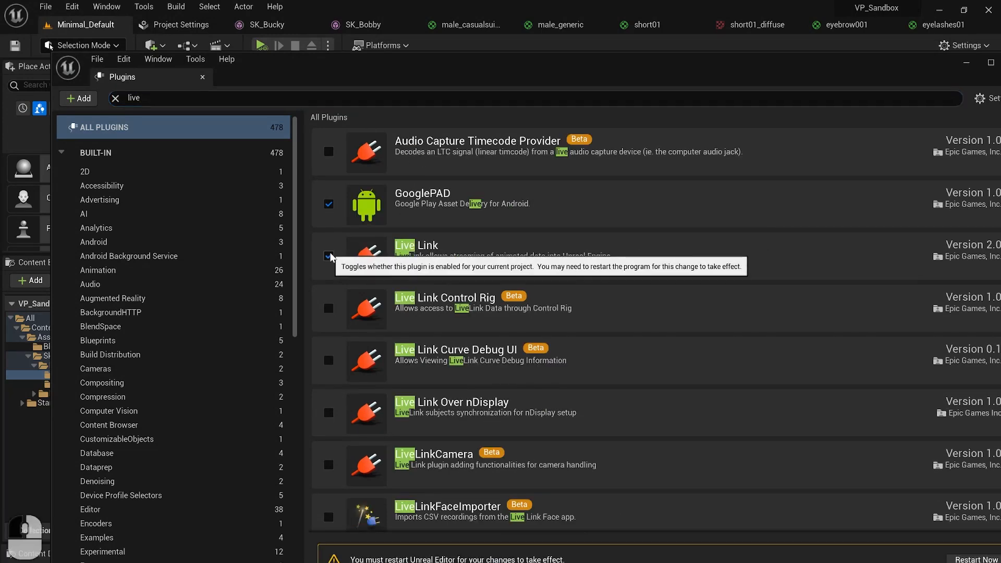
drag(123, 77, 177, 26)
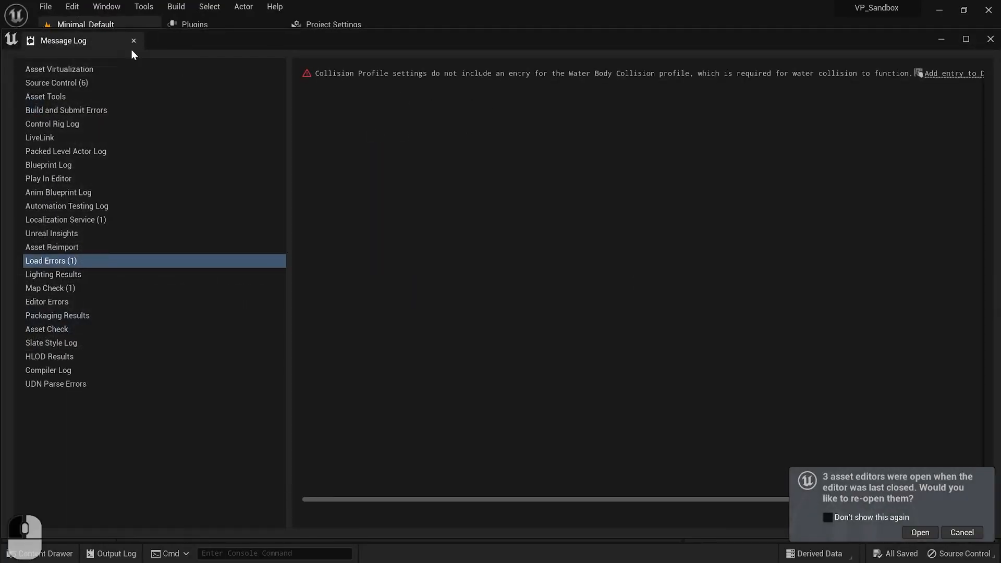
click(134, 42)
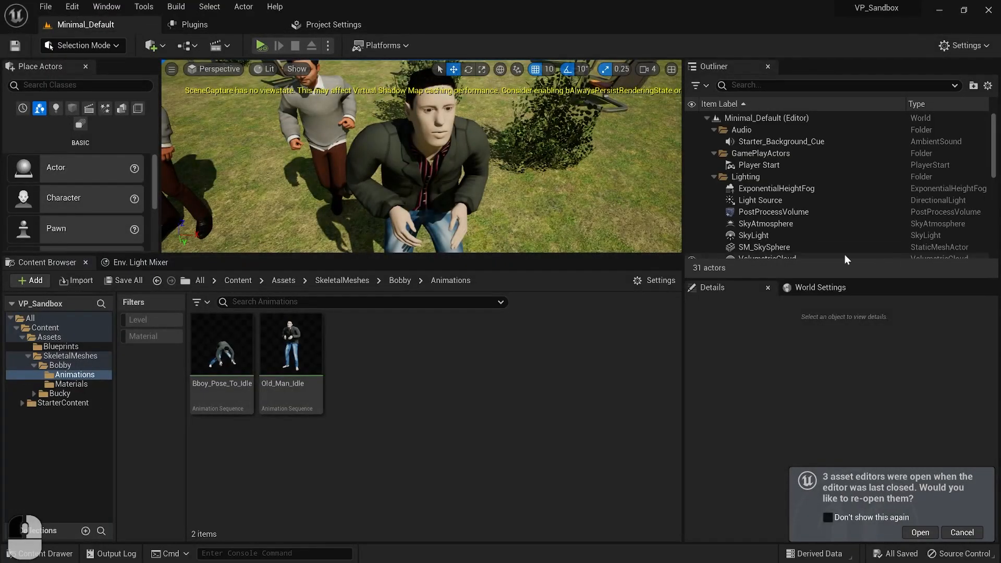
Add a Live Link Skeletal Animation component to the Old_Man_Idle actor.
click(447, 159)
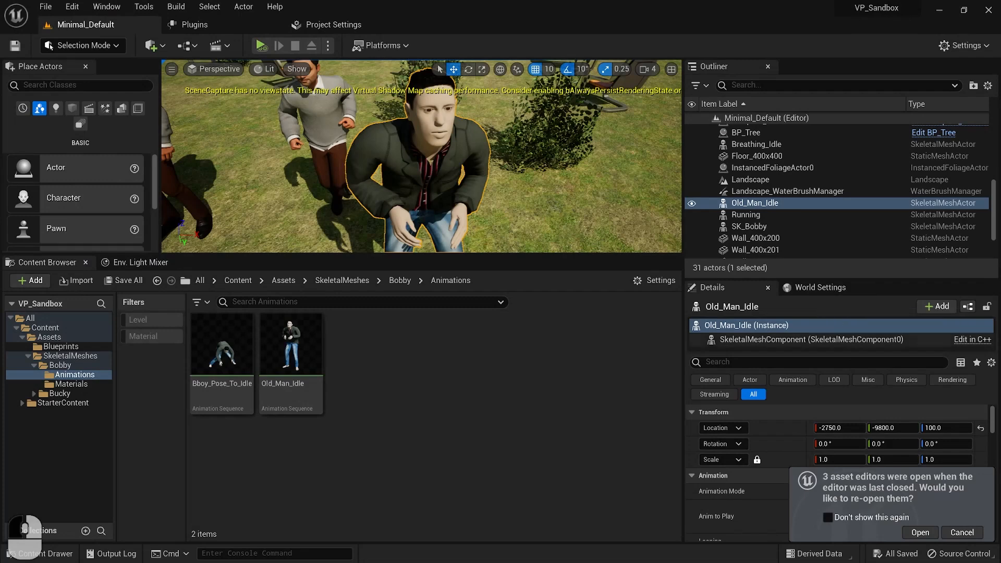
click(931, 306)
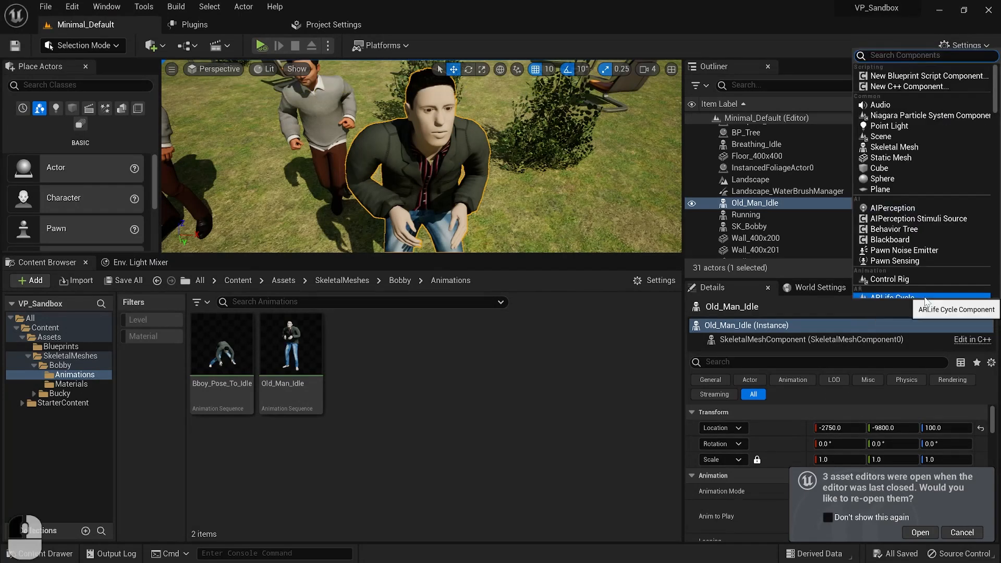
text(live link)
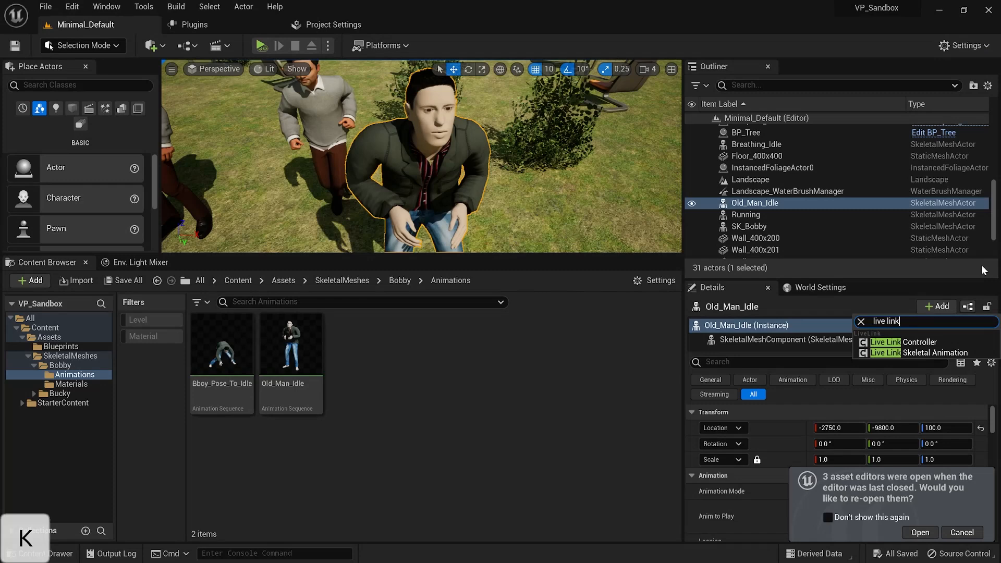
click(924, 353)
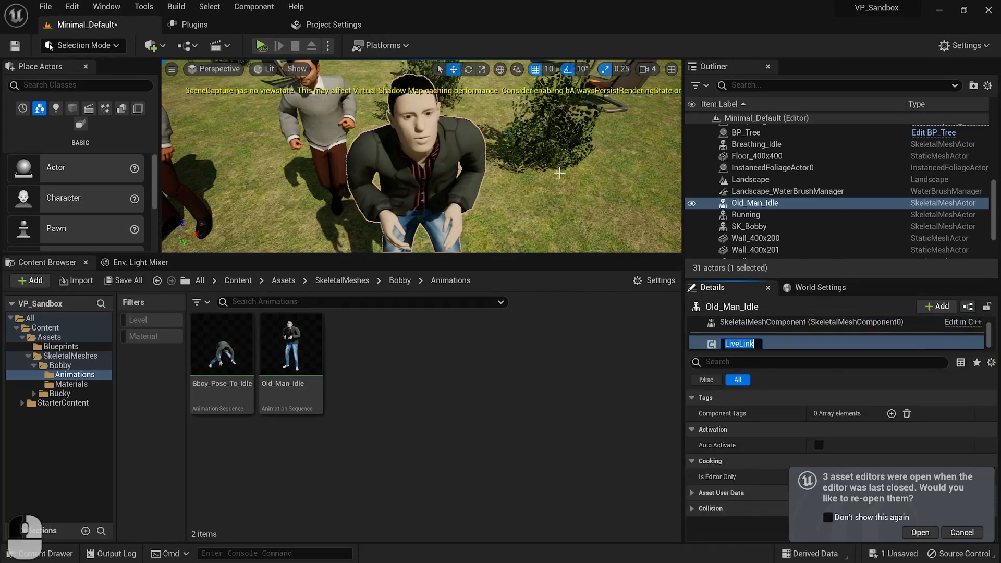
Add a Live Link Skeletal Animation component to the selected Bboy_Pose_To_Idle actor.
key(s)
right_drag(600, 141, 584, 153)
key(d)
key(a)
click(312, 209)
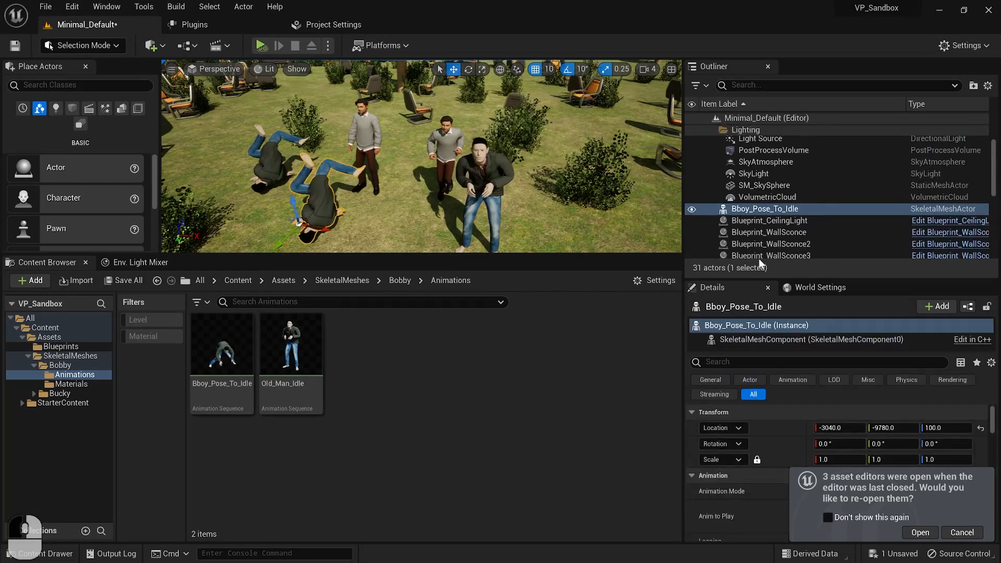
key(f)
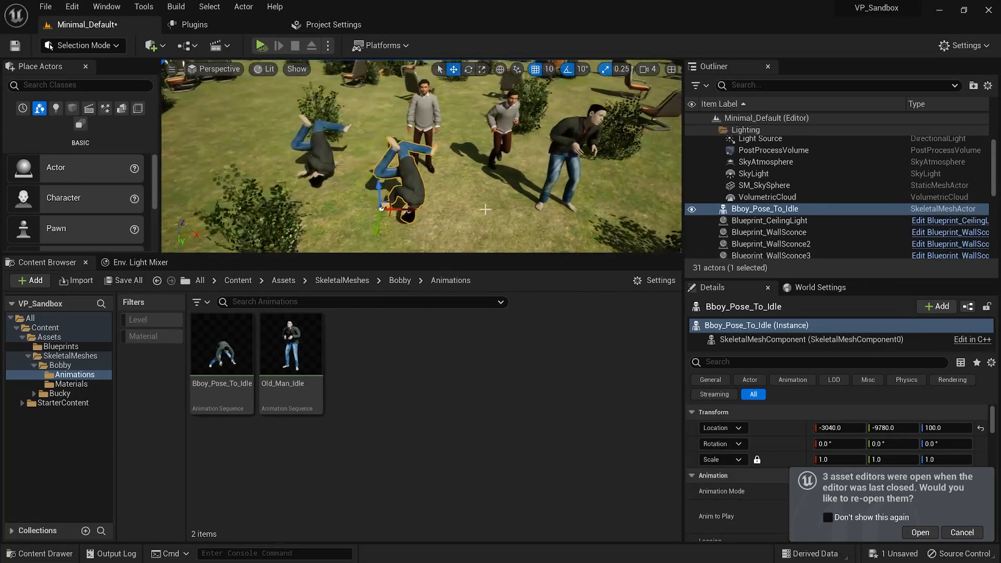
click(937, 309)
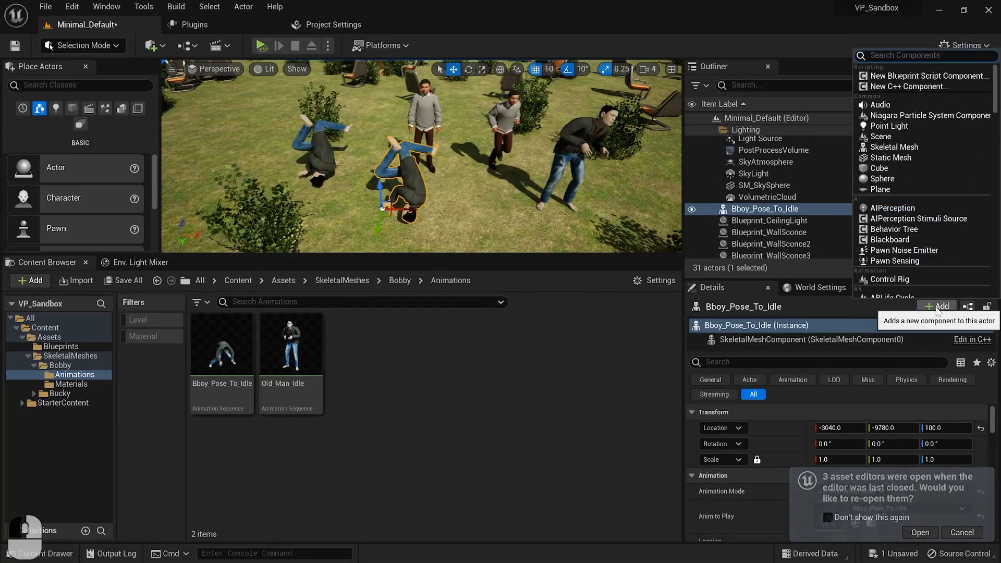
text(live)
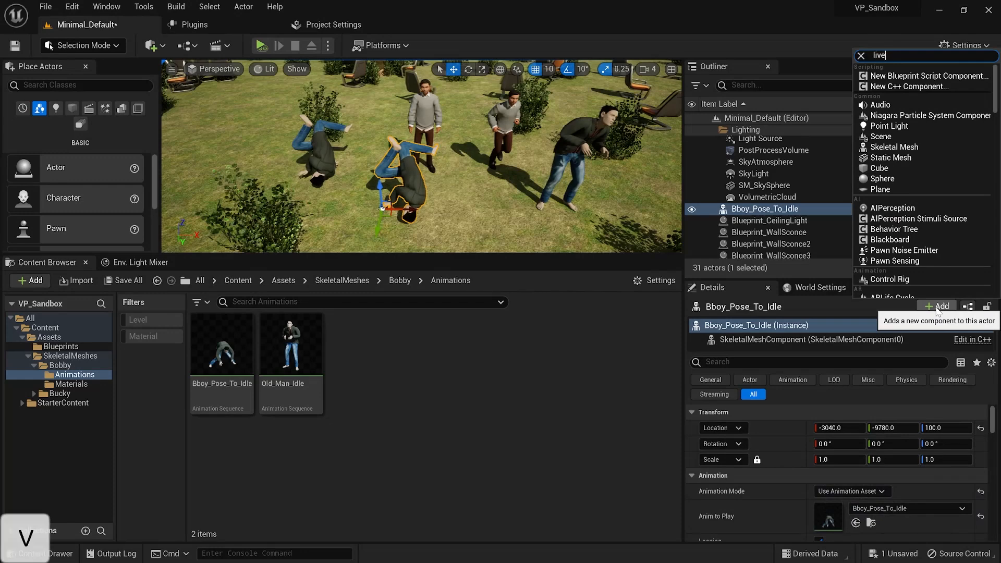
text( link)
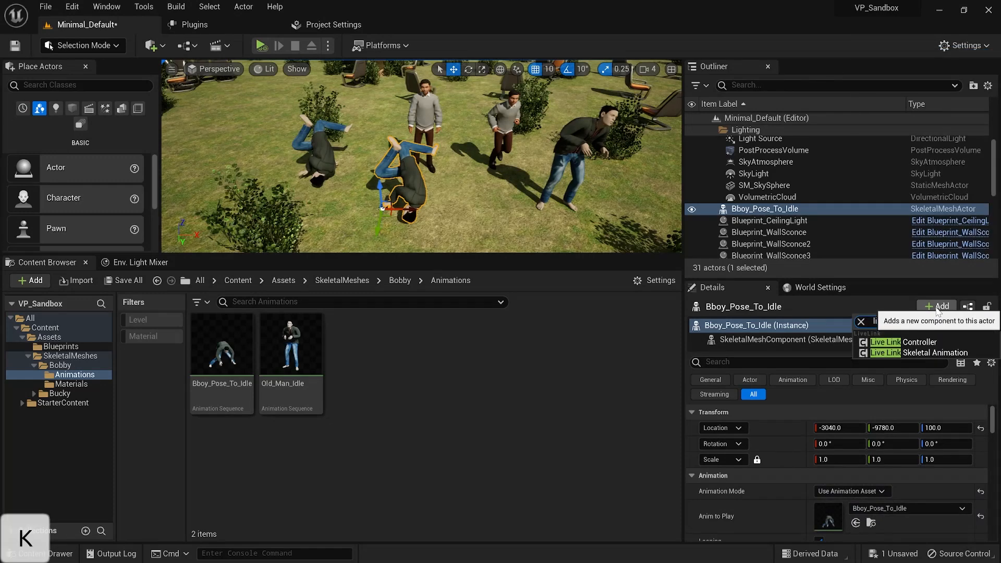
click(922, 359)
Run the level to check the characters' animations, stop it, and save all modified content.
right_drag(484, 182, 485, 124)
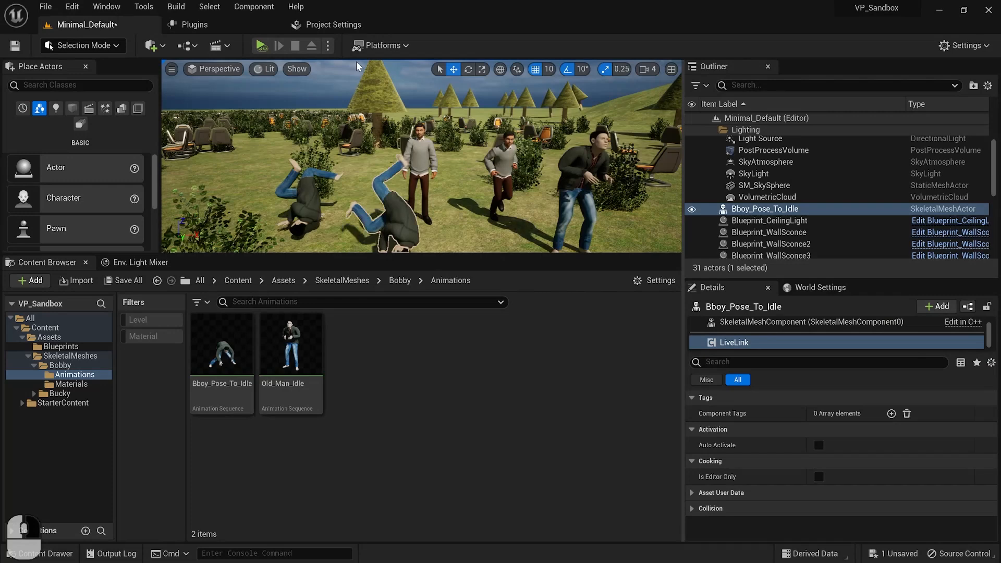
click(262, 45)
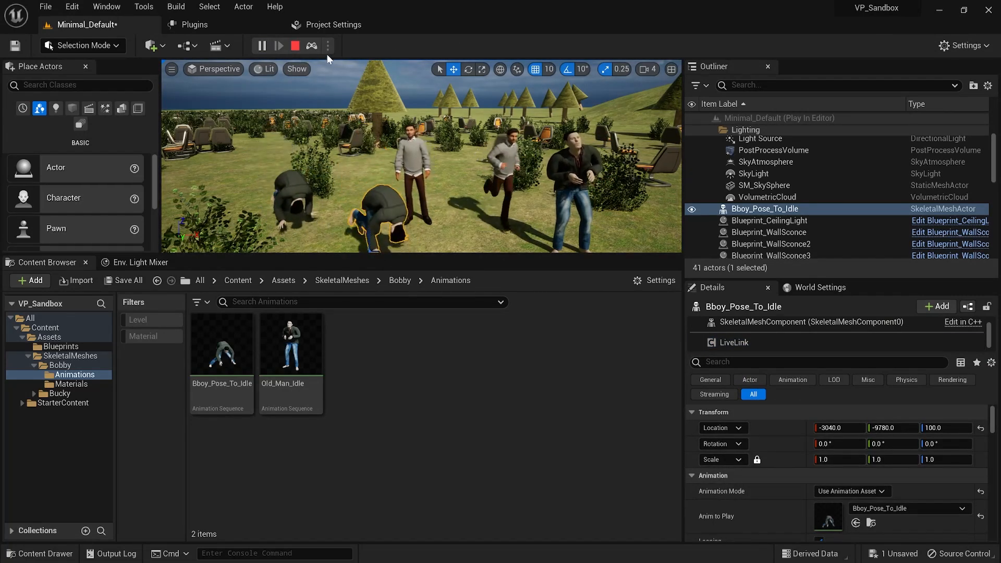
click(295, 45)
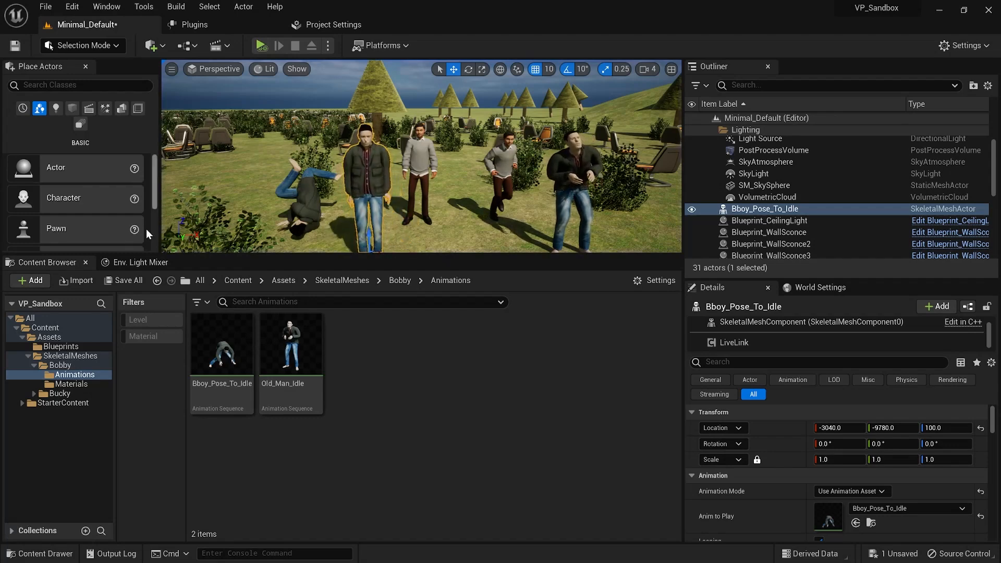
click(127, 280)
click(599, 416)
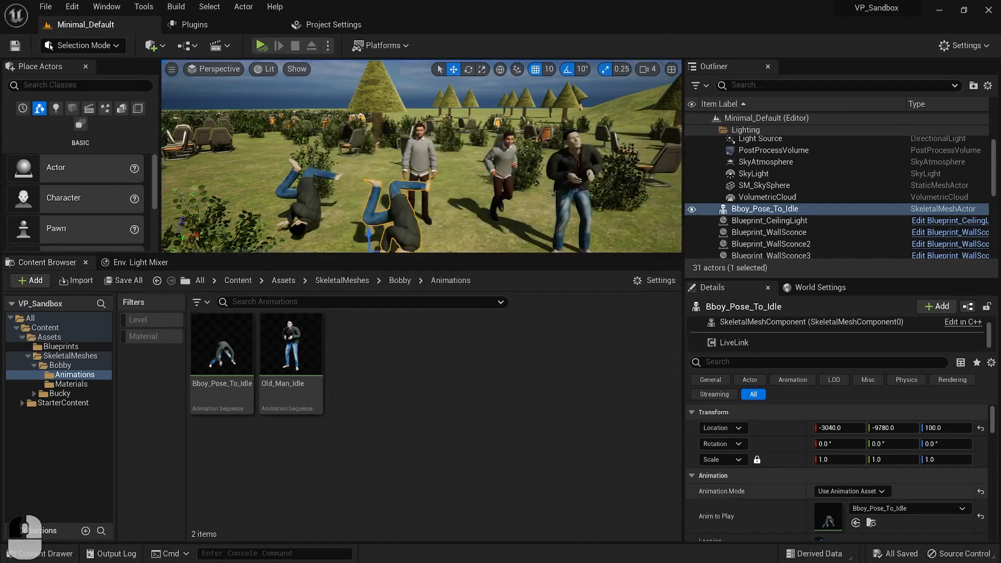